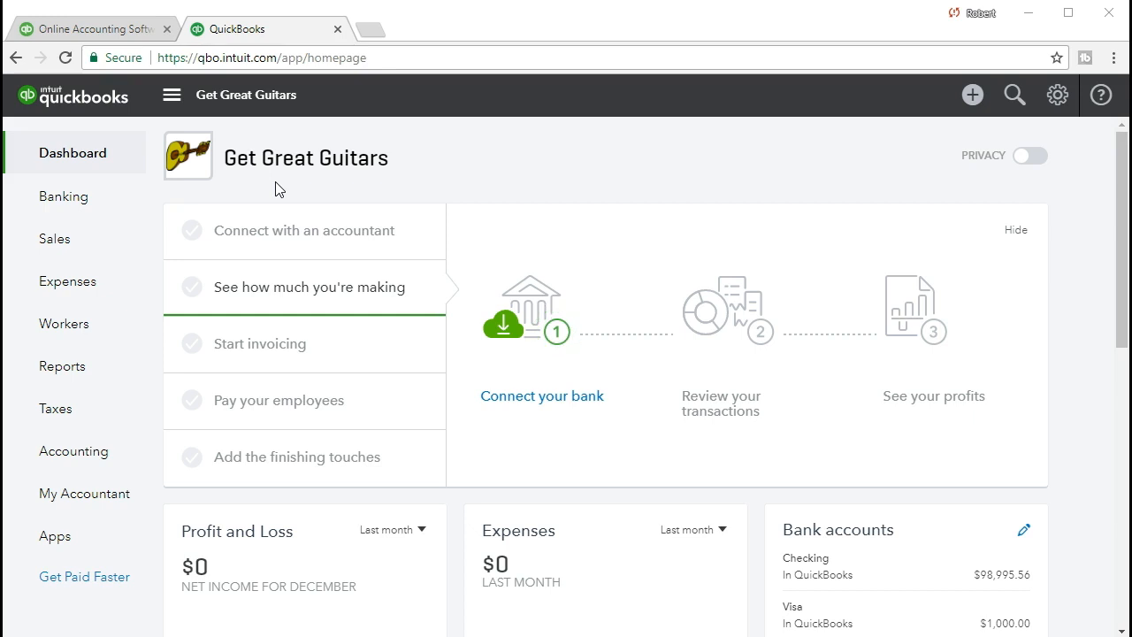
Step: Run the Balance Sheet report for the period 01/01/2021 to 02/28/2021
click(103, 385)
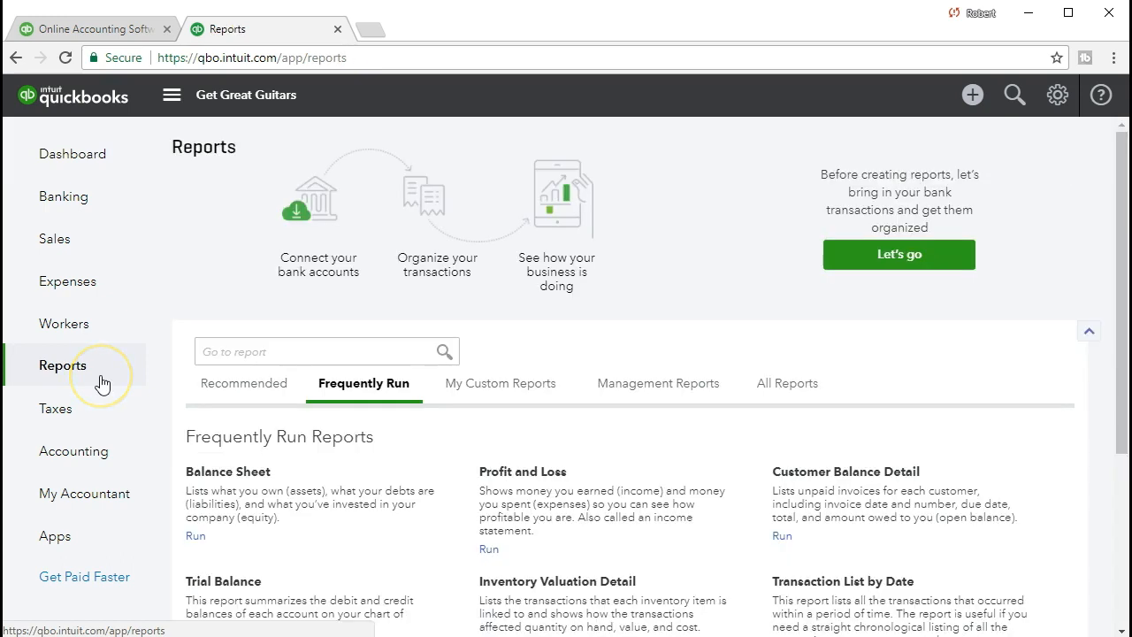
click(214, 477)
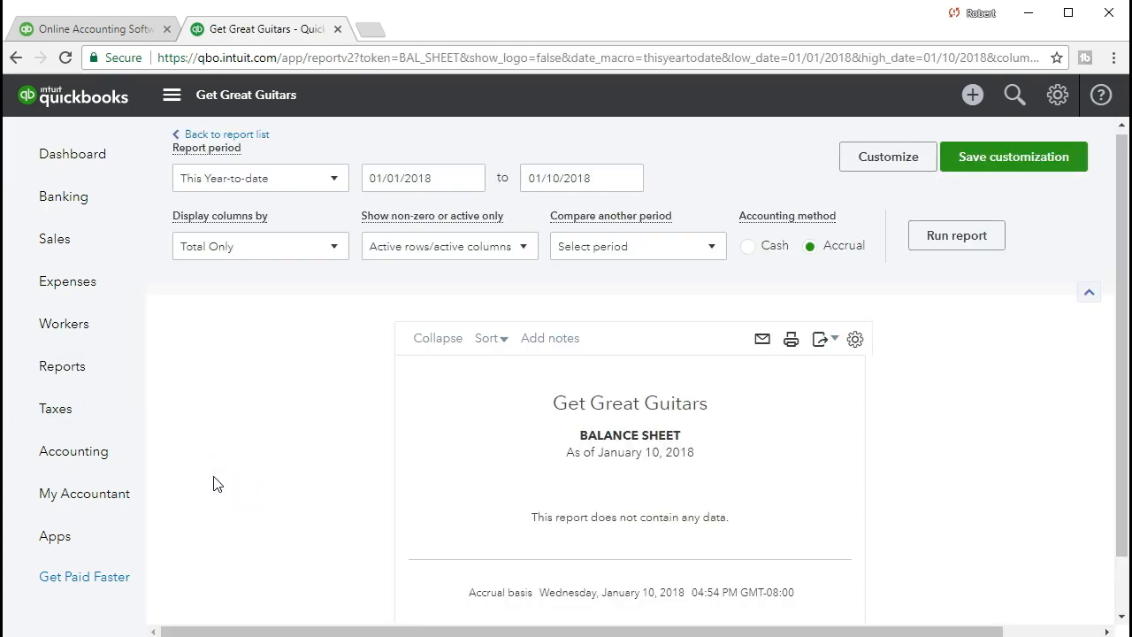
click(442, 177)
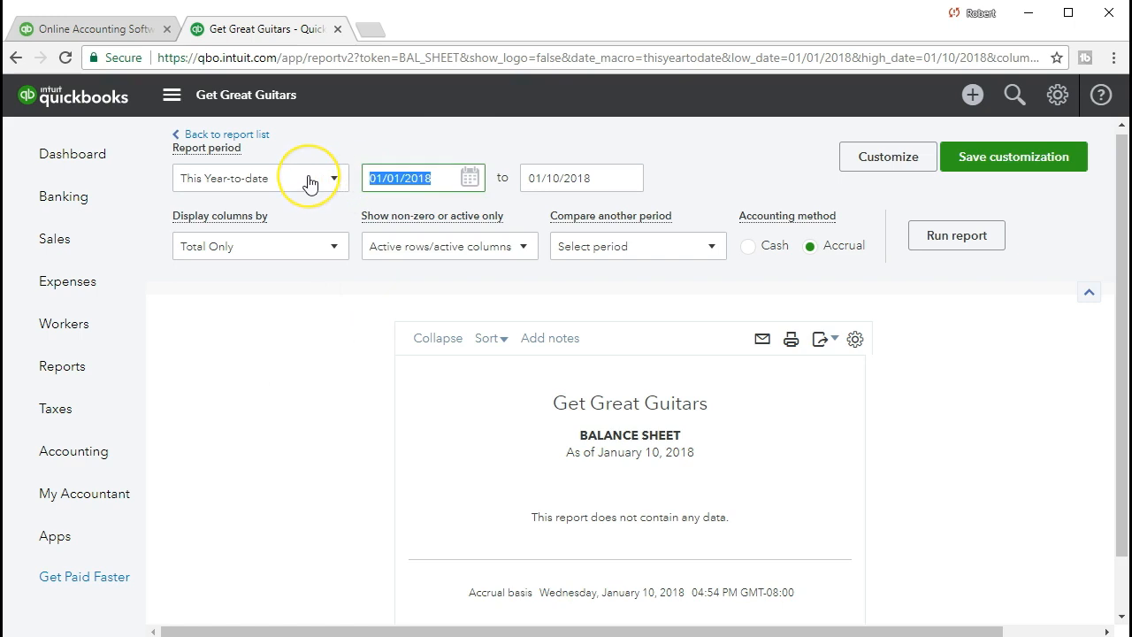
text(010121)
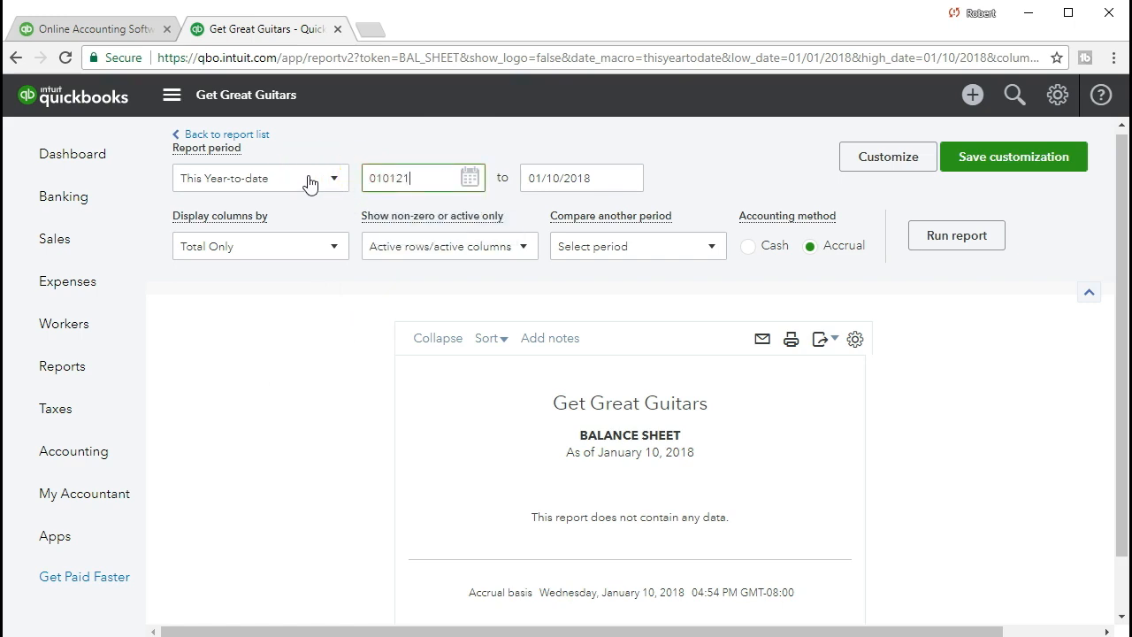
key(Tab)
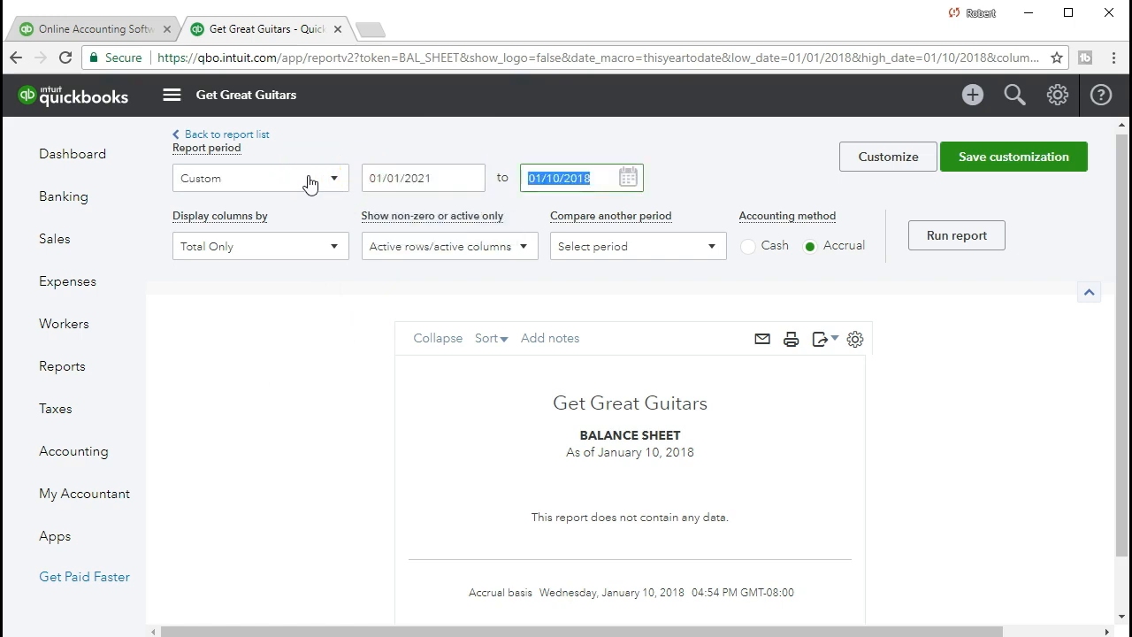
text(022821)
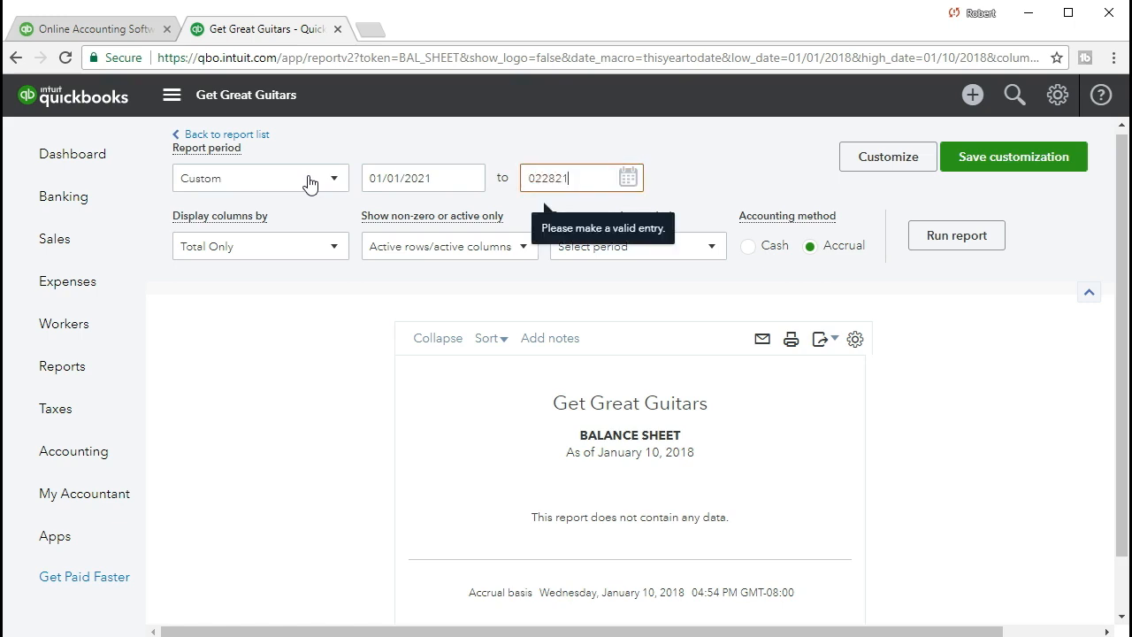
key(Tab)
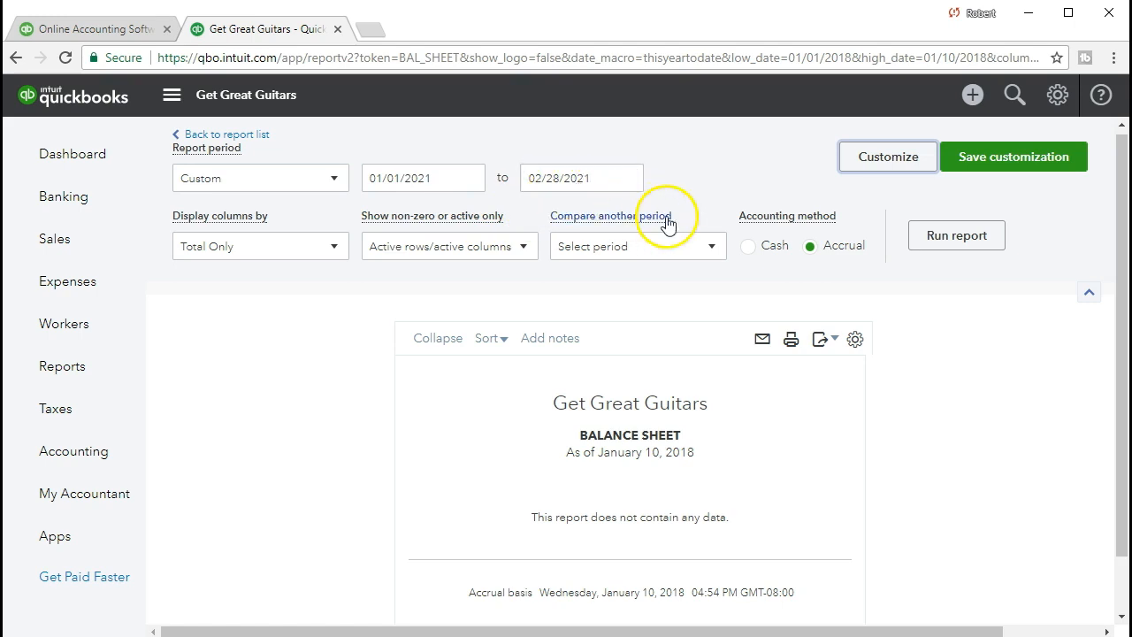
click(921, 246)
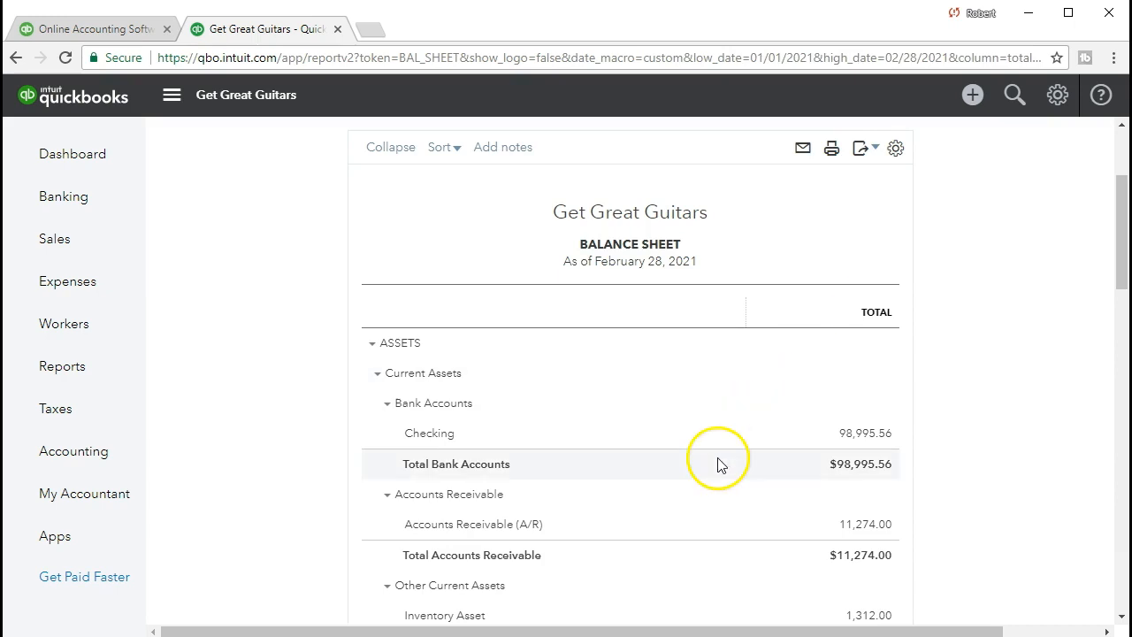
Step: Open the Accounts Receivable (A/R) transaction detail from the balance sheet and examine the adjusting journal entries dated 02/28/2021
scroll(296, 487, up, 3)
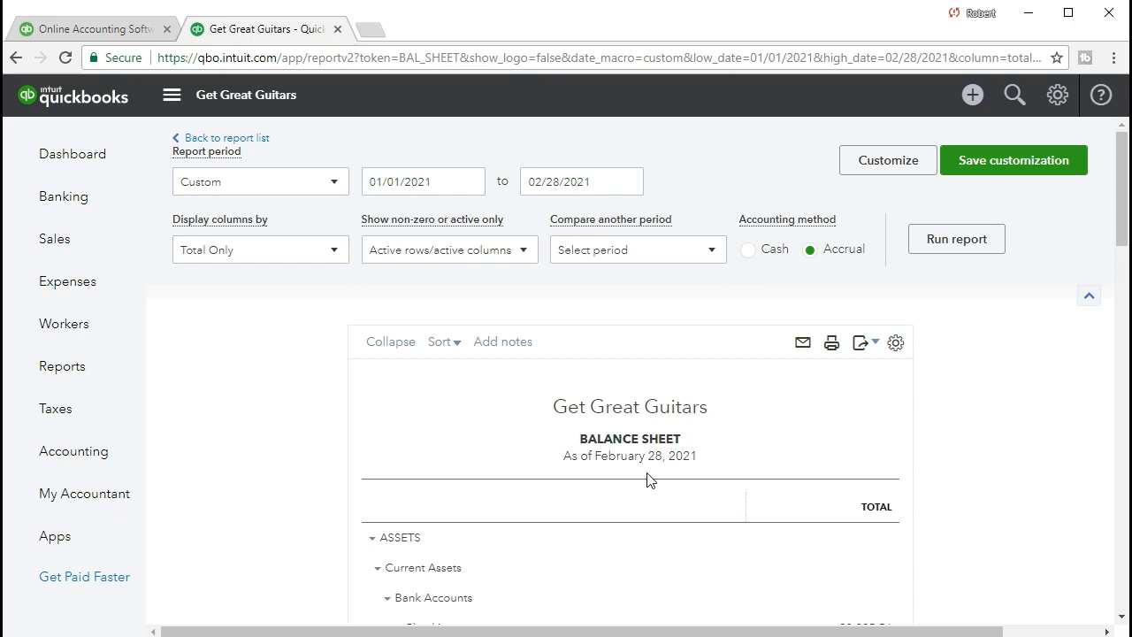
scroll(647, 479, down, 3)
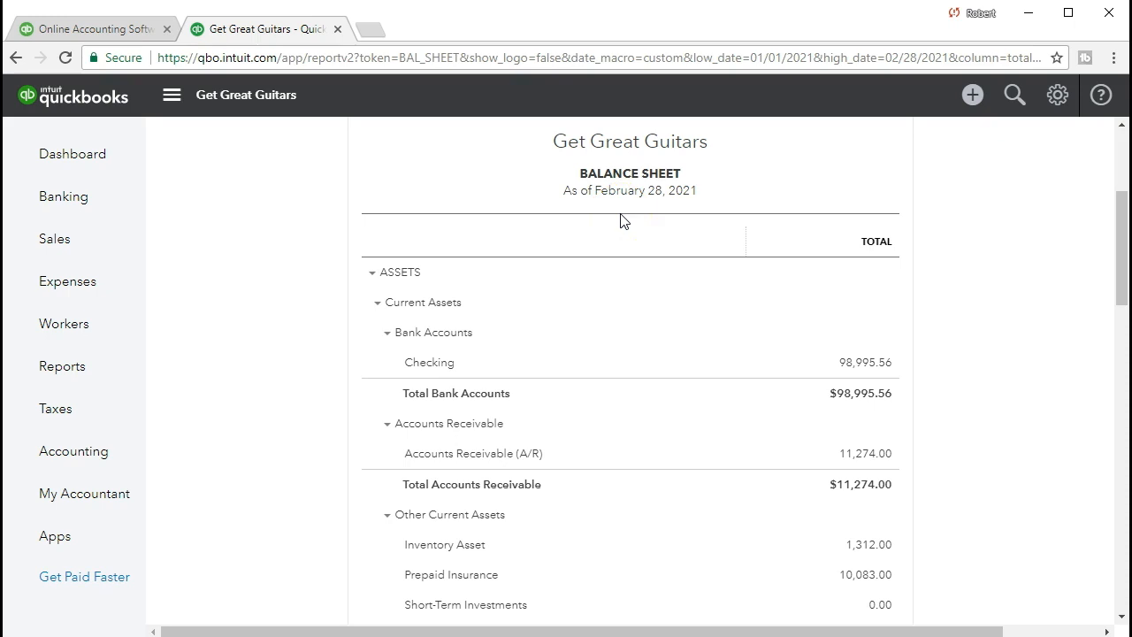
mouse_move(662, 211)
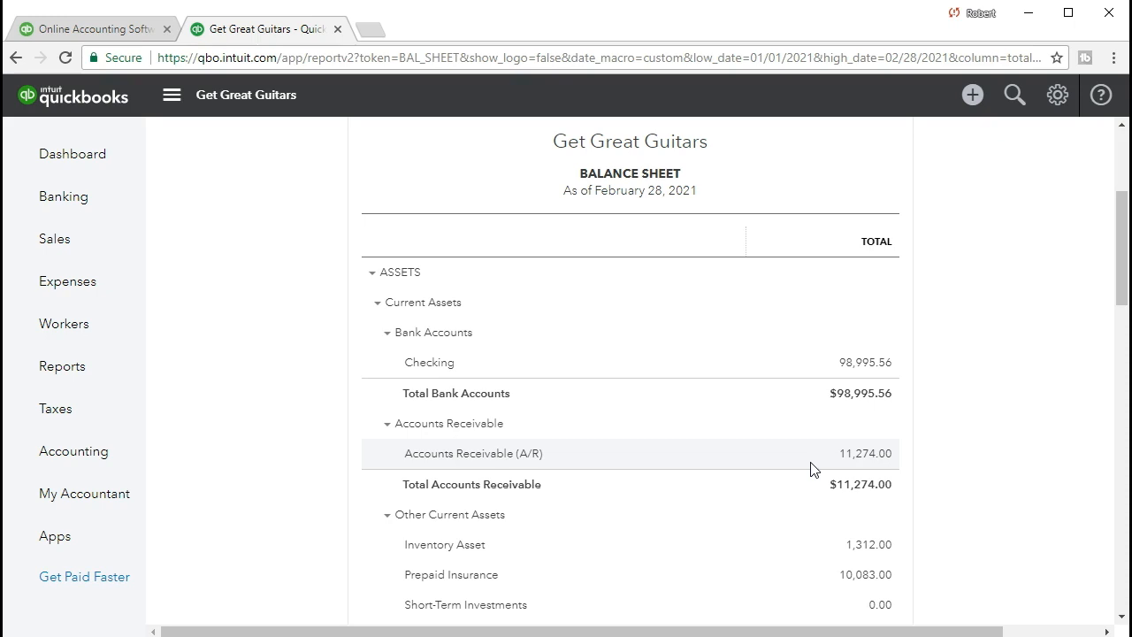
click(867, 455)
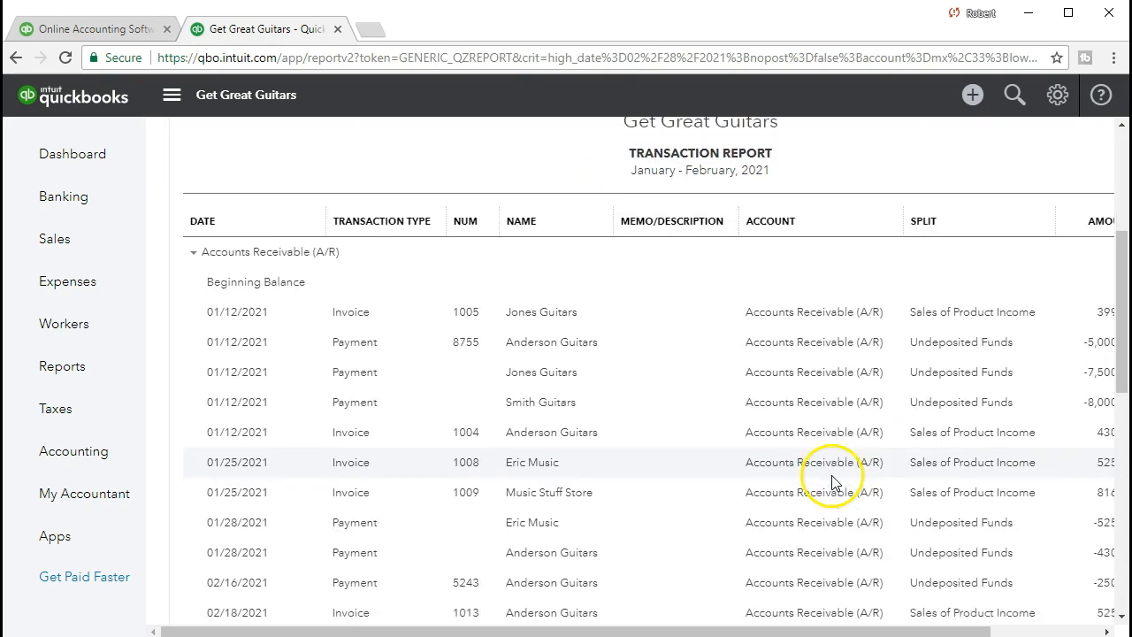
scroll(831, 482, down, 7)
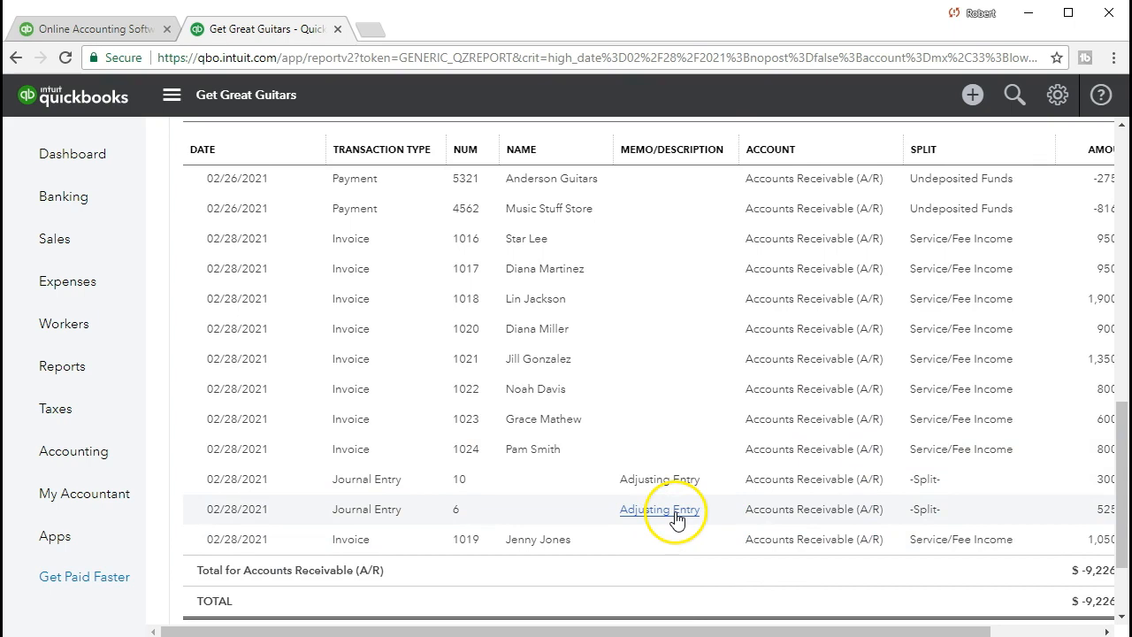
scroll(733, 619, down, 1)
drag(732, 628, 766, 626)
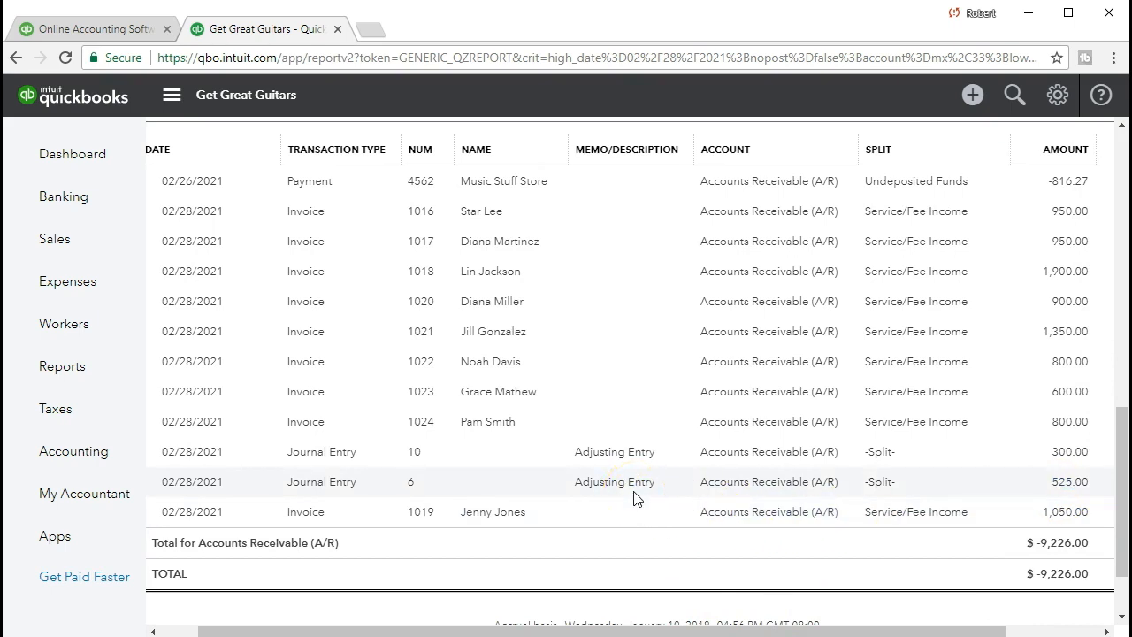
scroll(505, 536, up, 3)
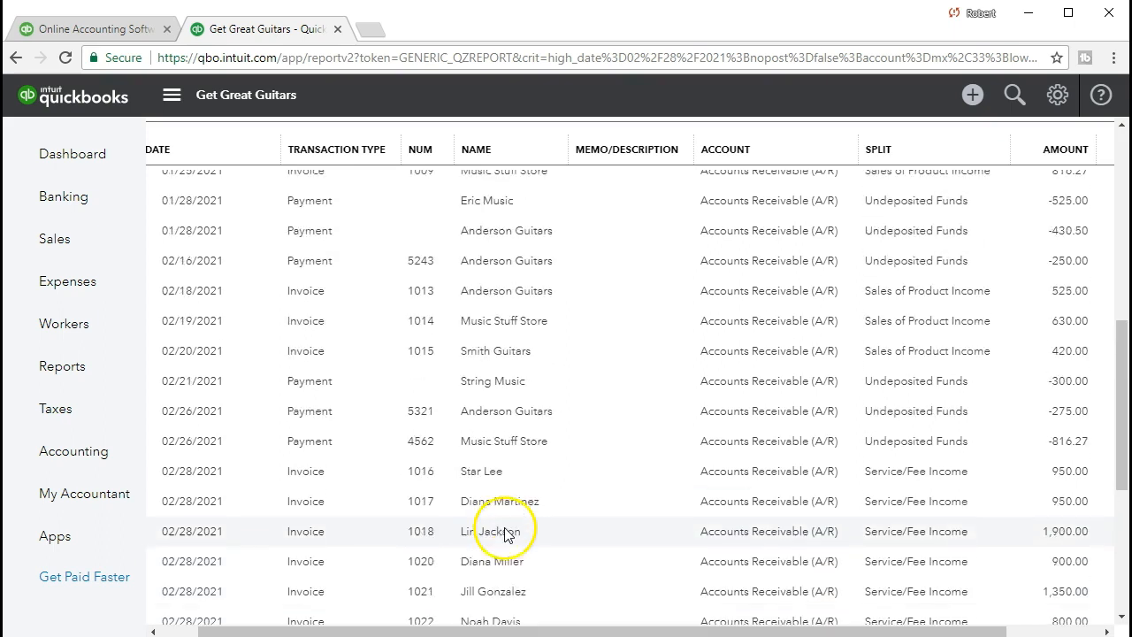
Step: Extend the transaction report's end date to 03/11/2021 and rerun the report
scroll(505, 536, up, 7)
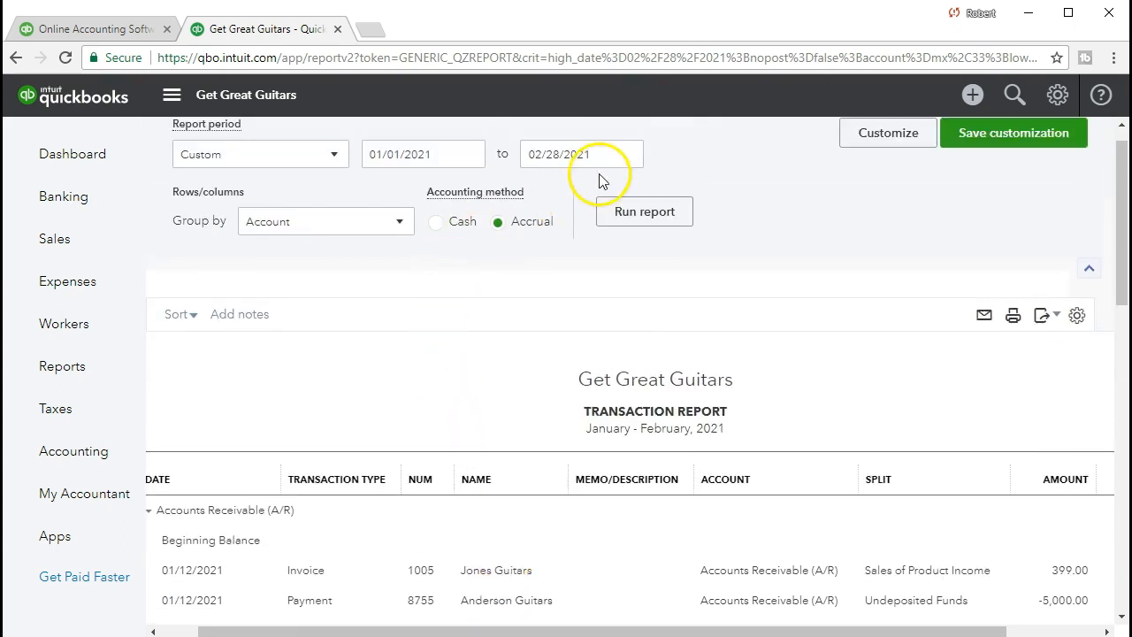
click(524, 156)
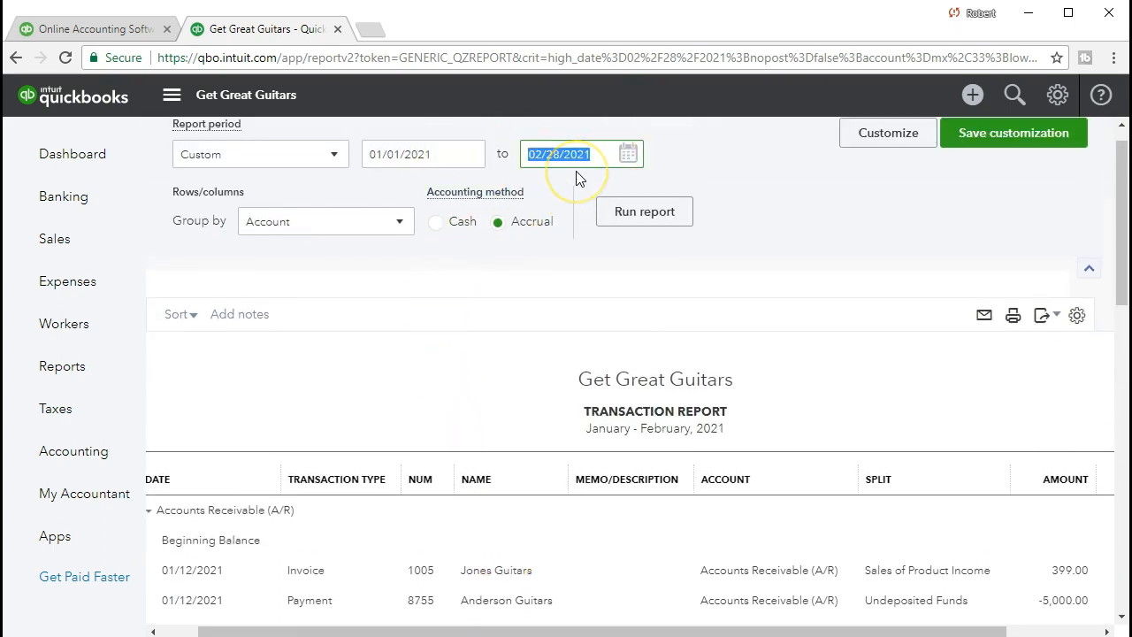
key(plus)
key(plus)
key(plus)
key(plus)
key(plus)
key(plus)
key(plus)
key(plus)
key(plus)
key(plus)
key(plus)
click(662, 221)
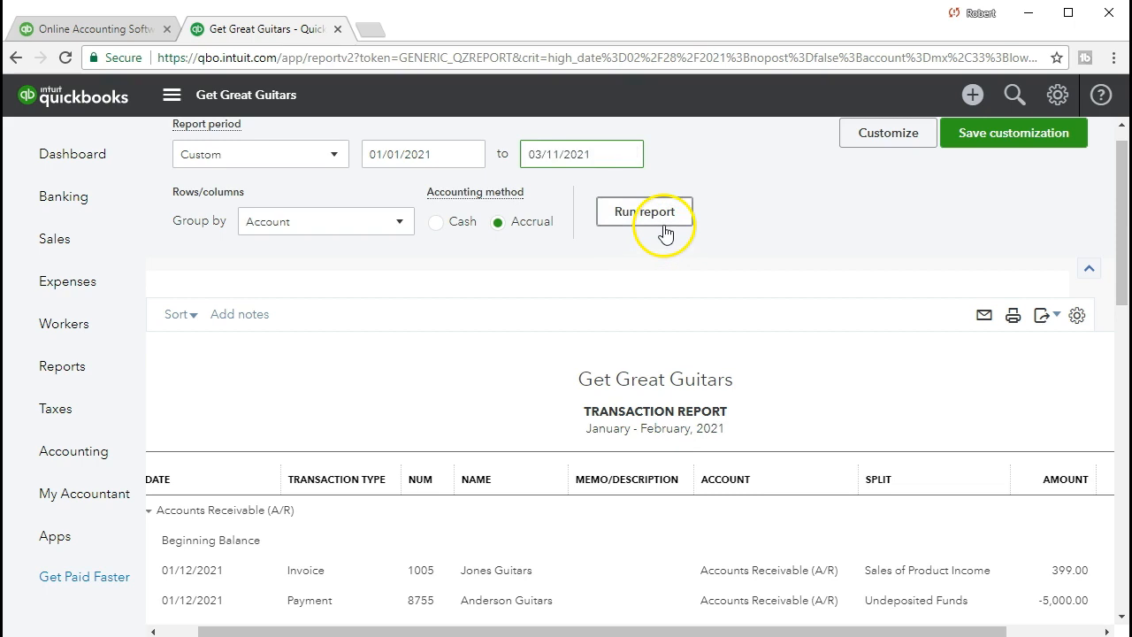
Step: Examine the date and amount of the March invoice at the end of the Accounts Receivable transaction report
scroll(794, 250, down, 12)
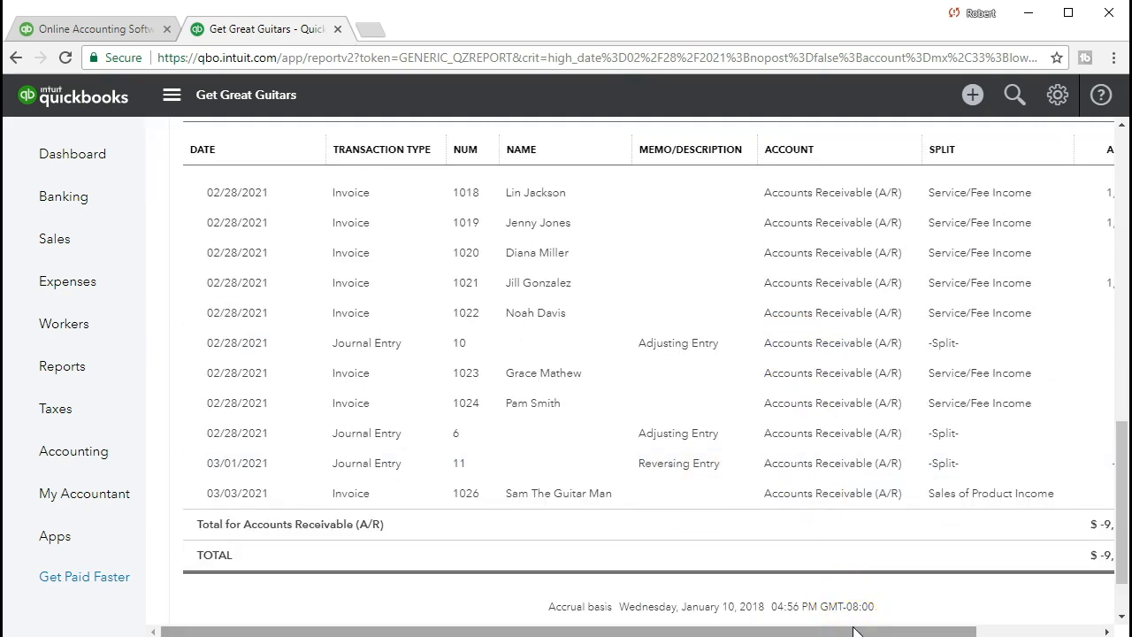
drag(854, 630, 961, 614)
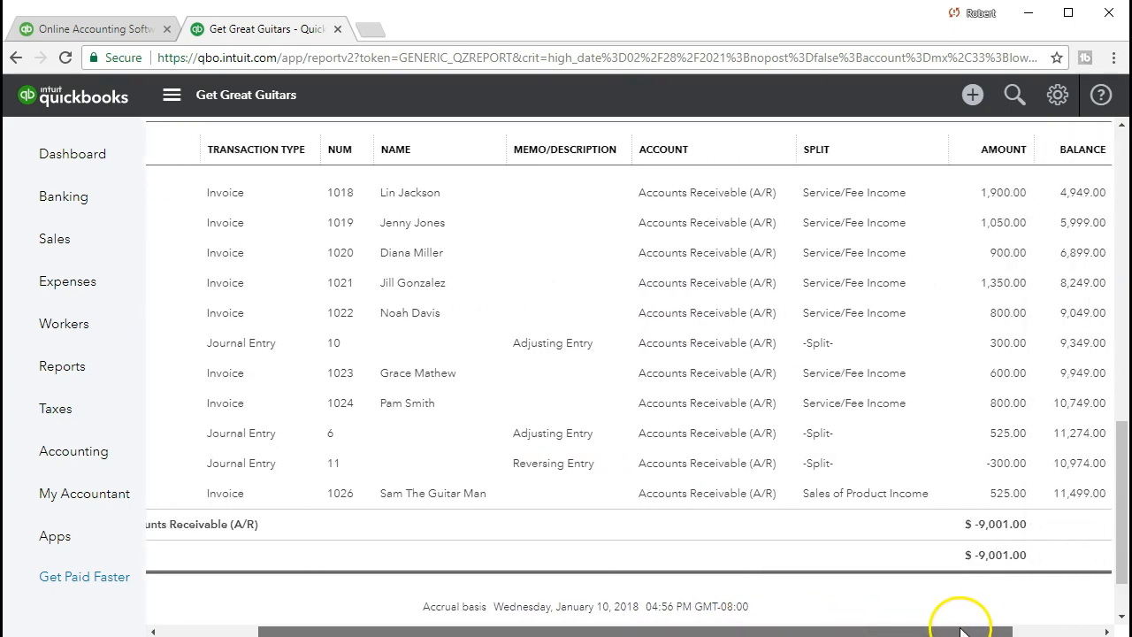
click(1006, 494)
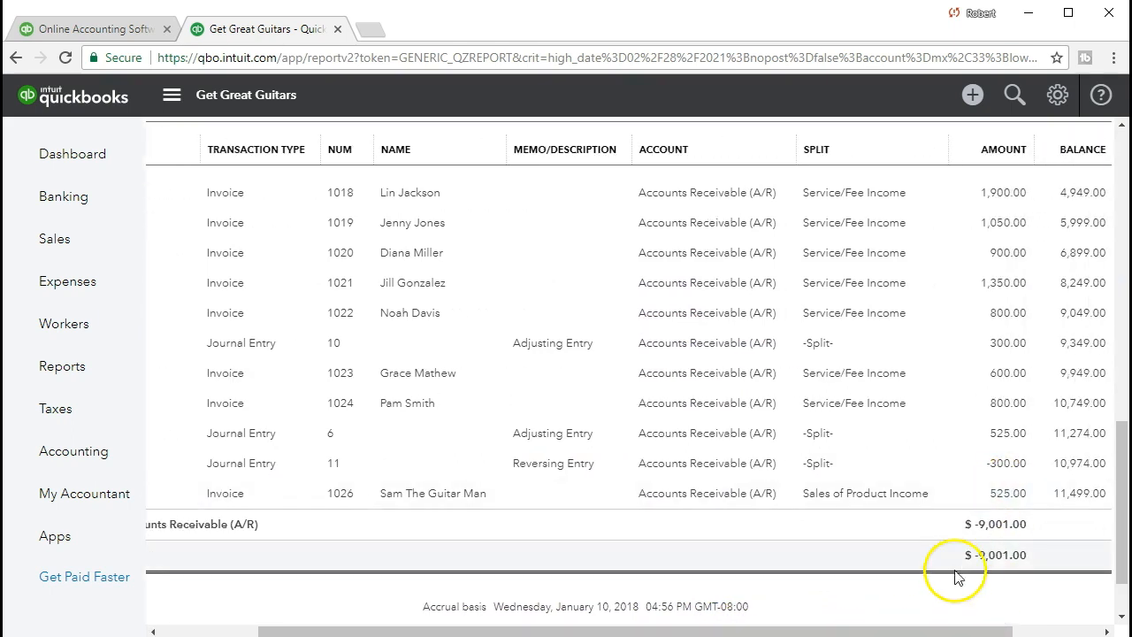
drag(934, 627, 277, 576)
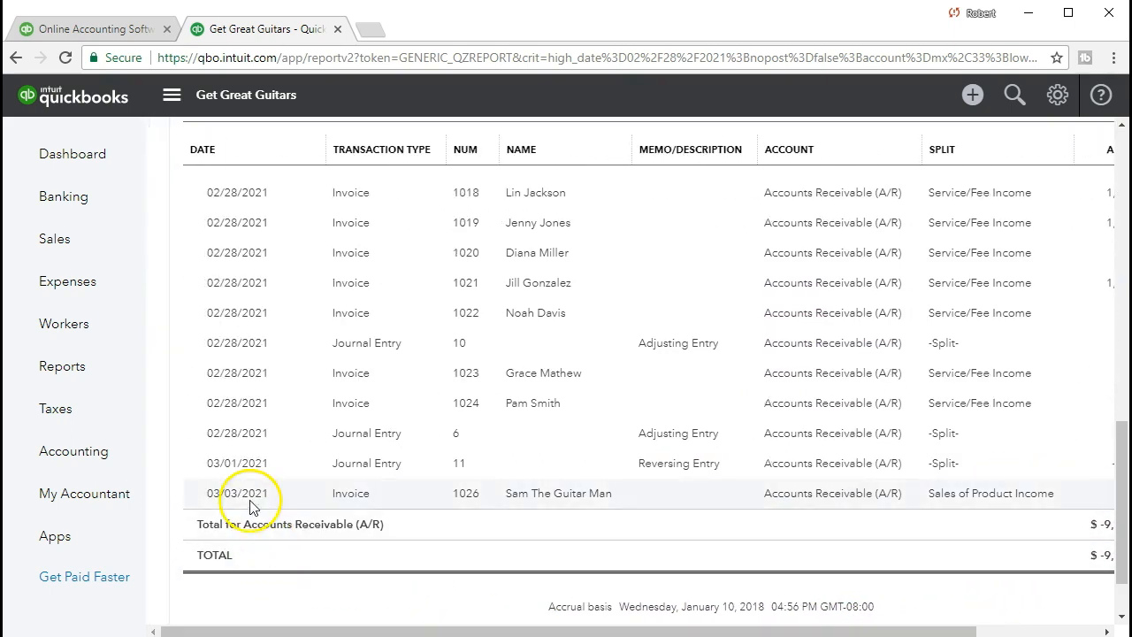
Step: Open adjusting journal entry 6 from the transaction report, review its debit and credit lines, and close it
drag(786, 630, 884, 629)
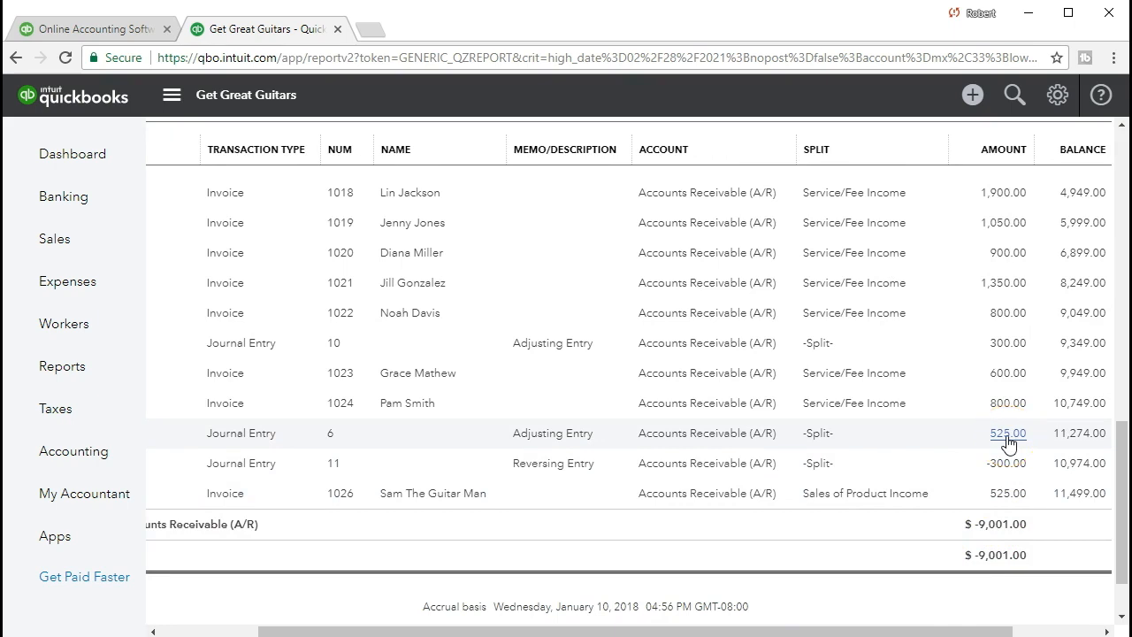
click(1020, 502)
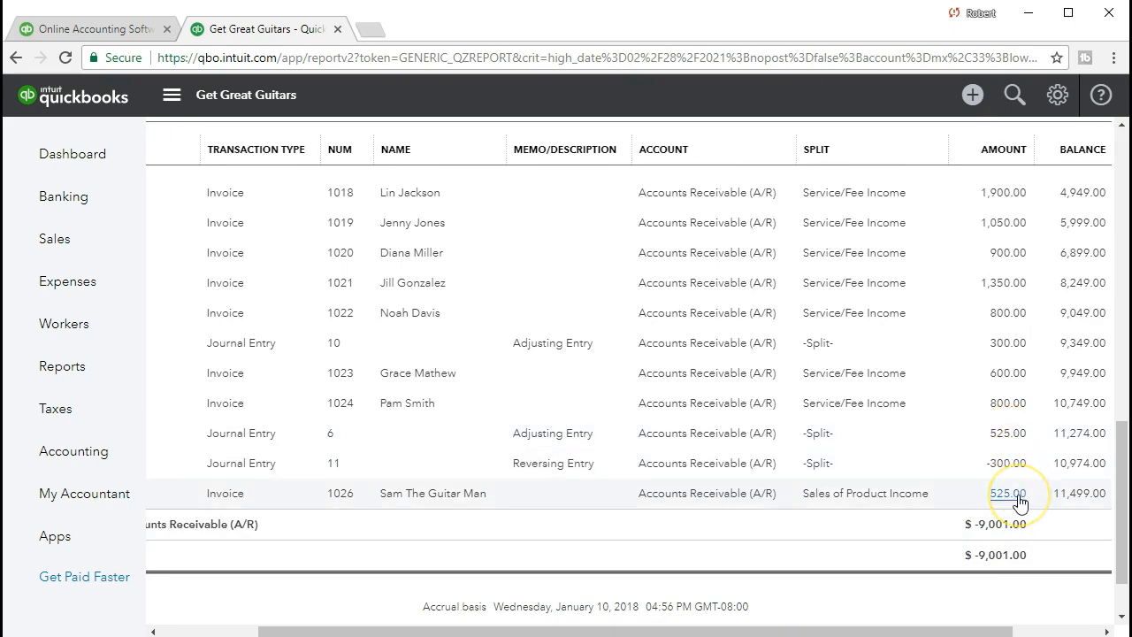
click(1007, 435)
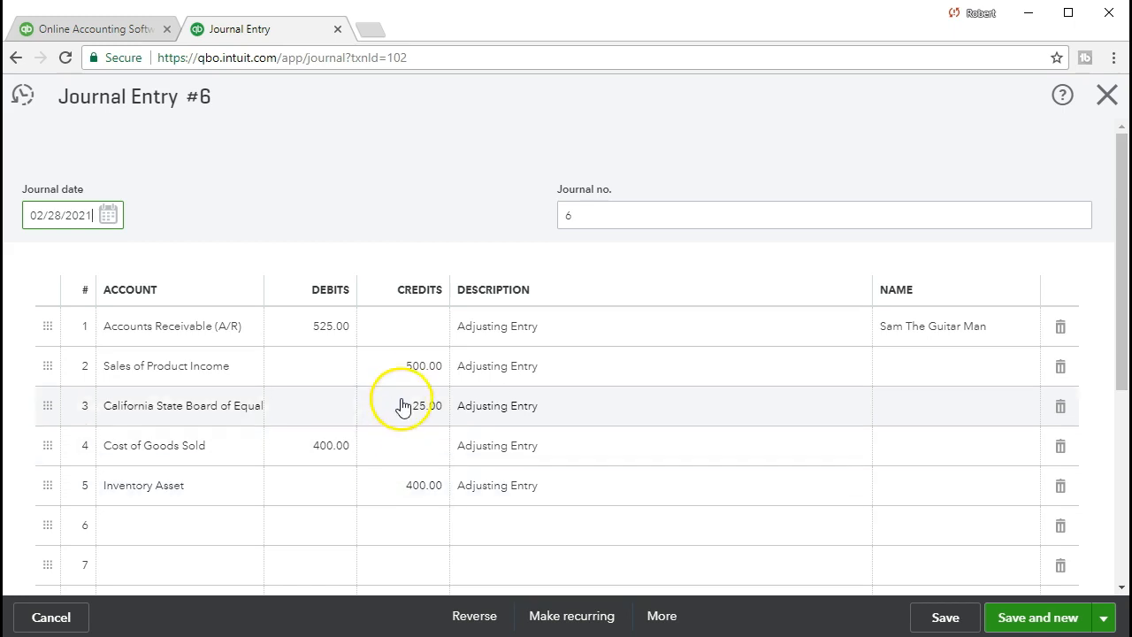
click(1109, 99)
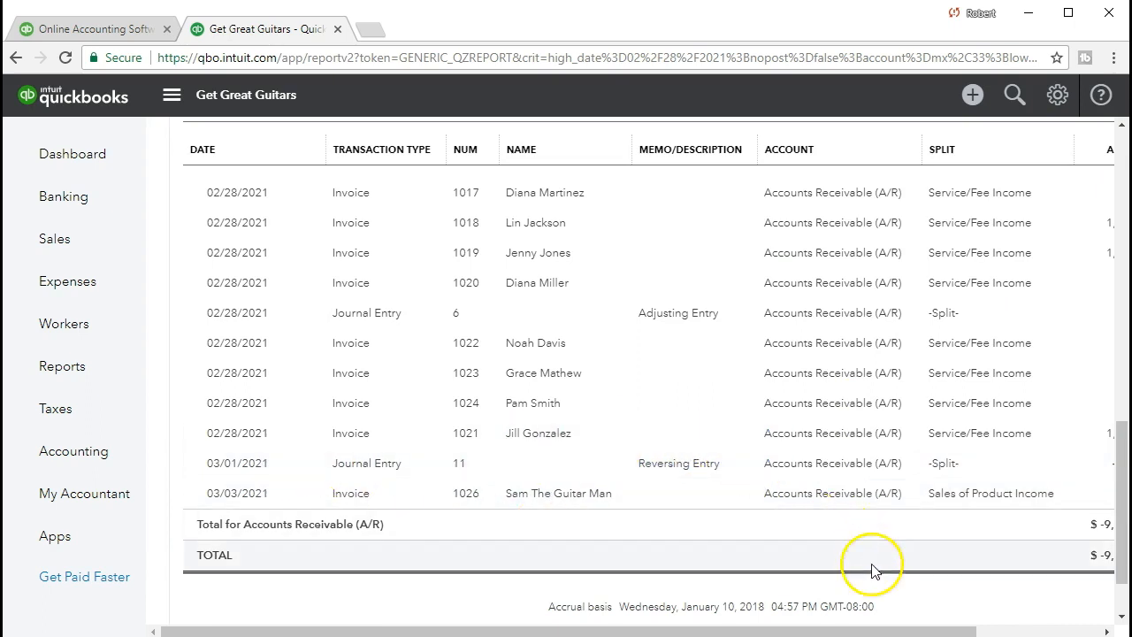
Step: Compare the 03/03/2021 invoice with adjusting journal entry 6 and the reversing entry in the transaction report
drag(905, 630, 1026, 627)
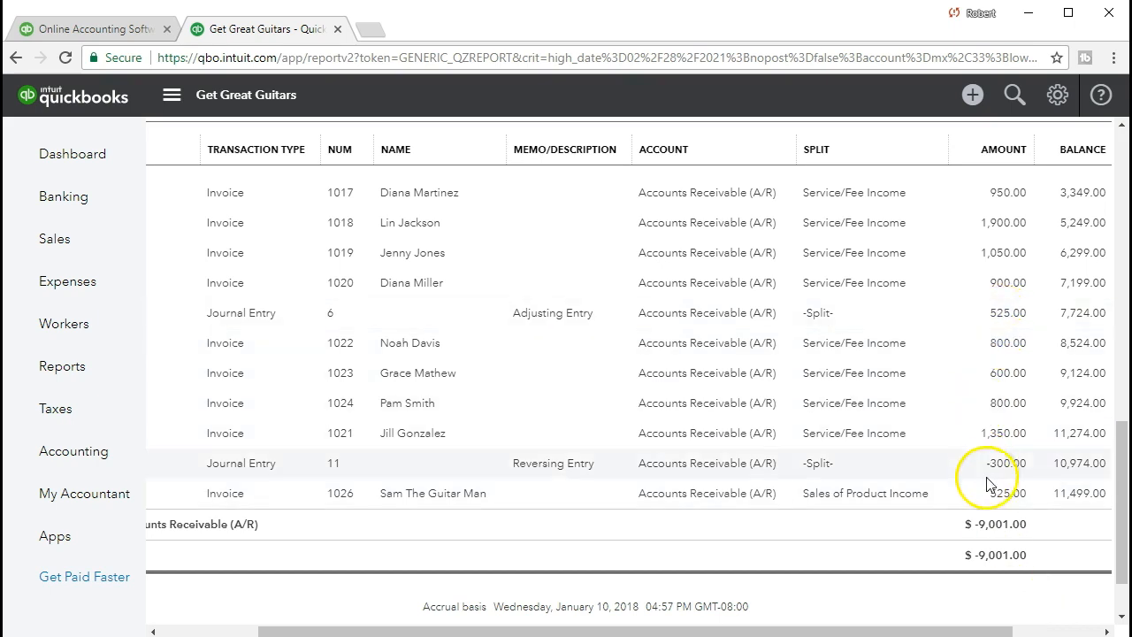
drag(975, 630, 877, 630)
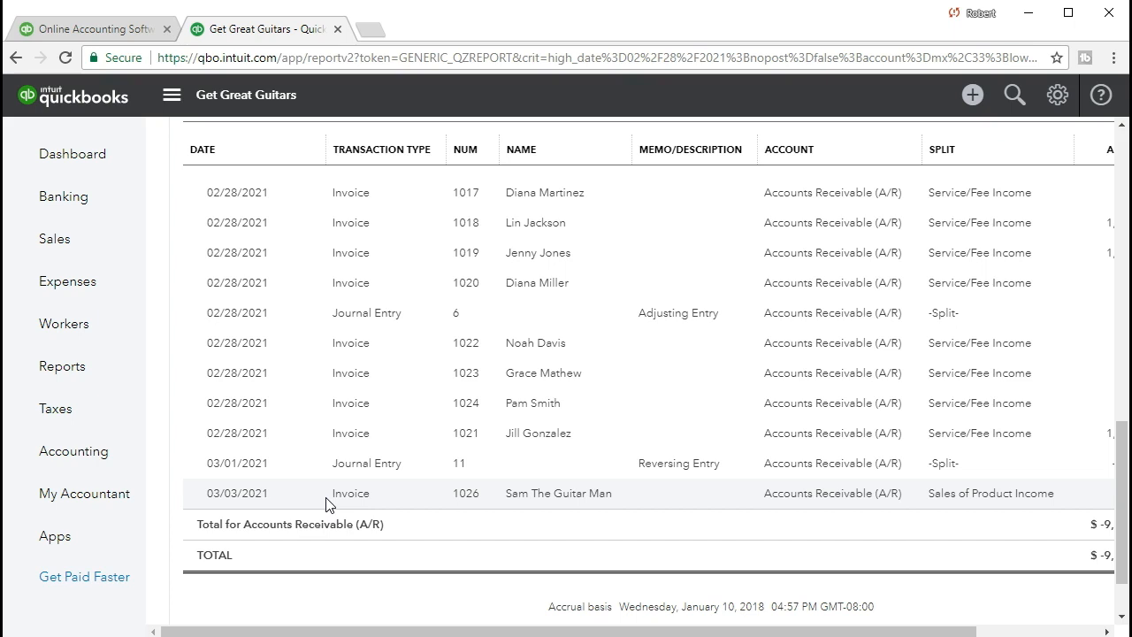
click(352, 500)
drag(575, 632, 602, 631)
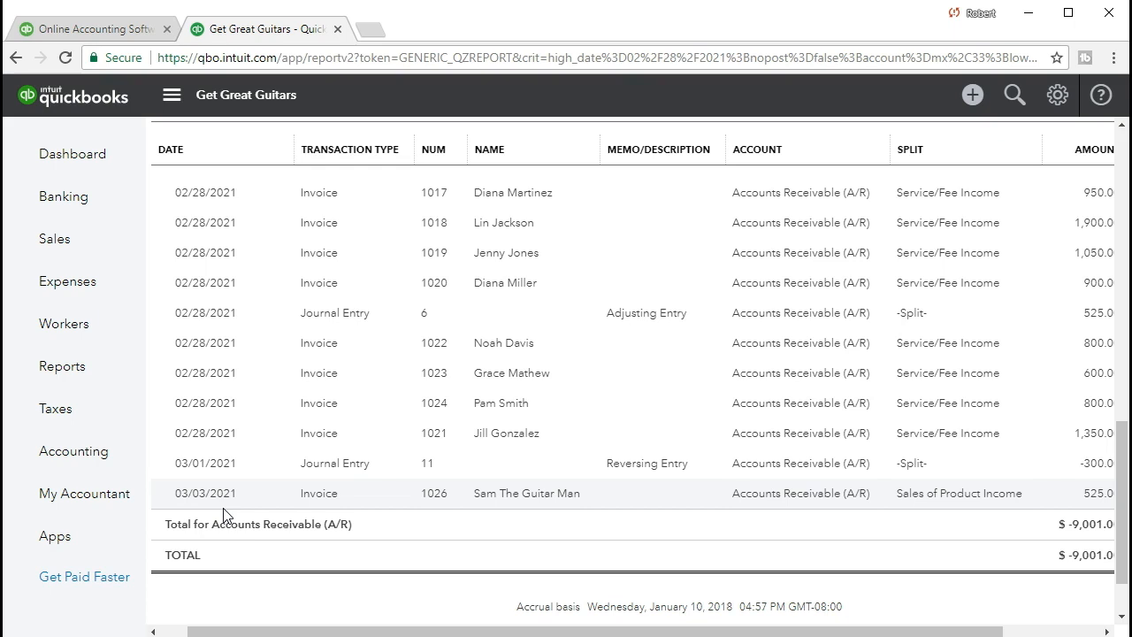
Step: Return to the report list and open the Profit and Loss report
scroll(224, 511, up, 10)
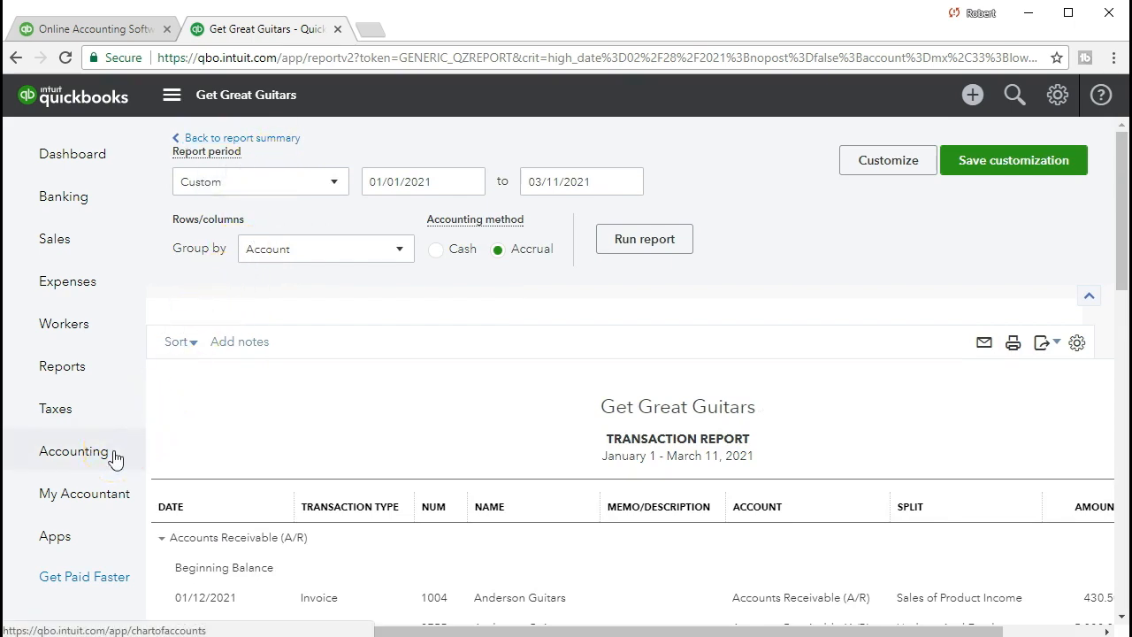
click(93, 376)
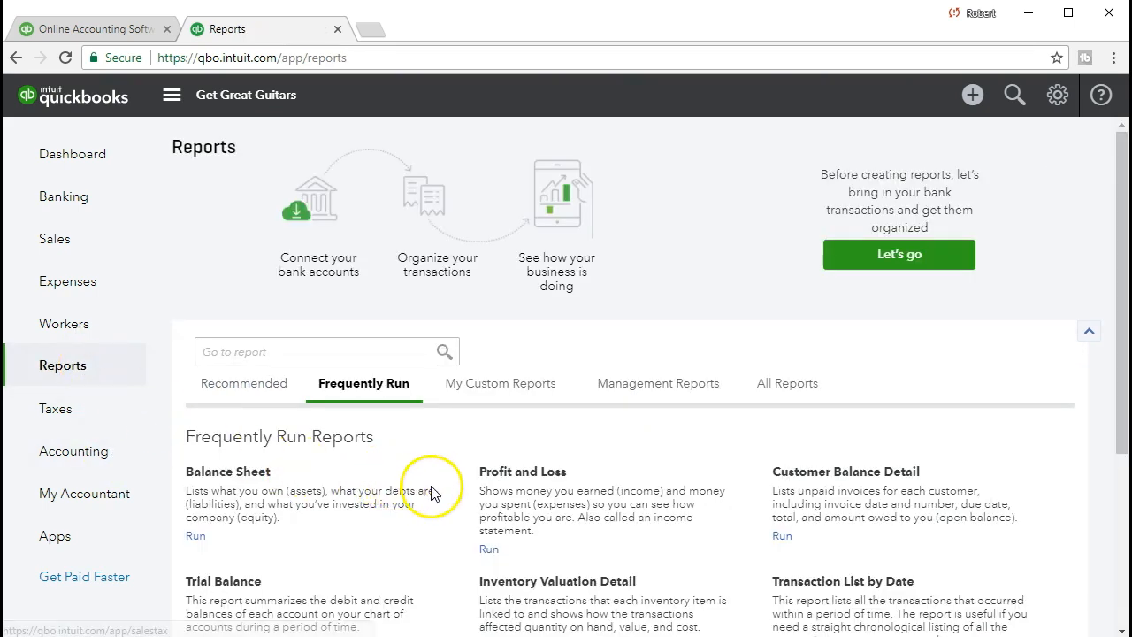
click(505, 483)
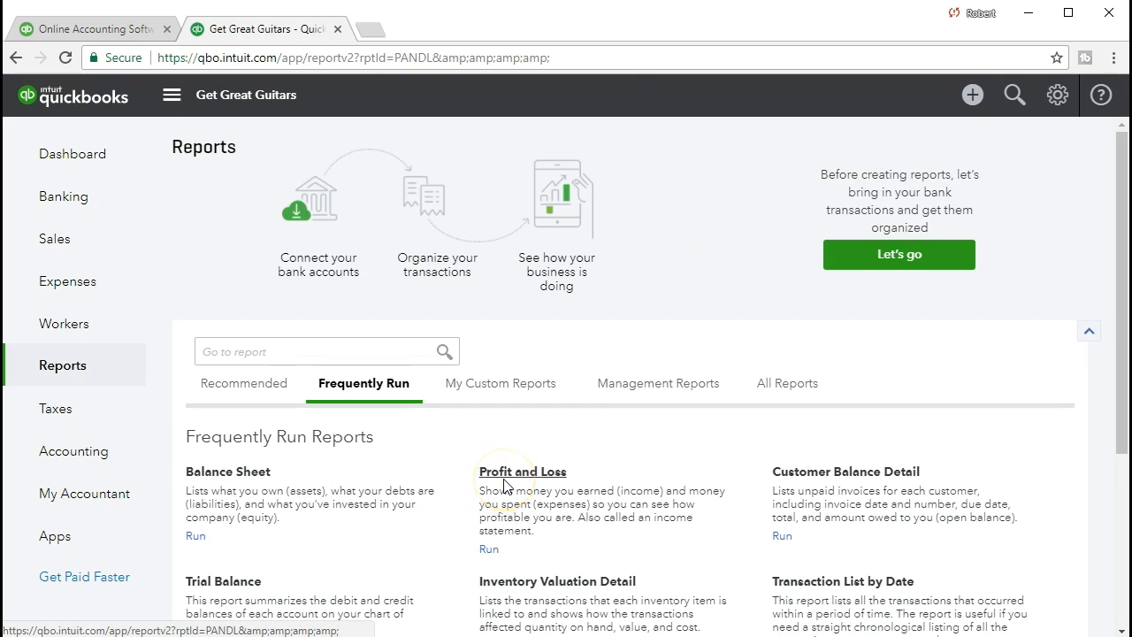
drag(462, 177, 323, 168)
text(020228)
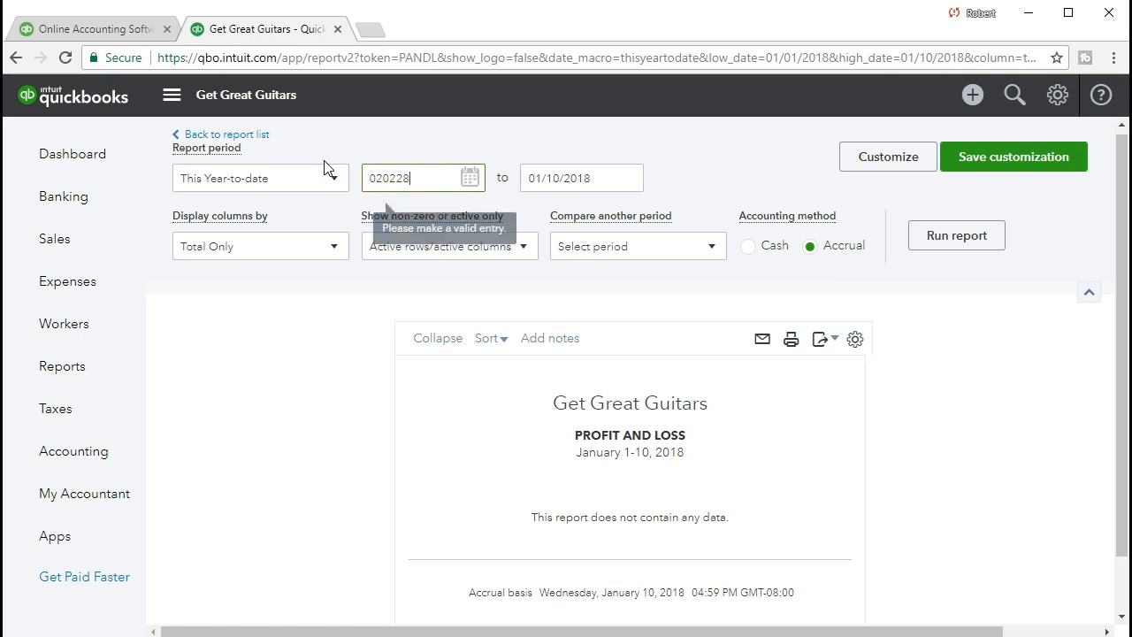
key(Tab)
text(0)
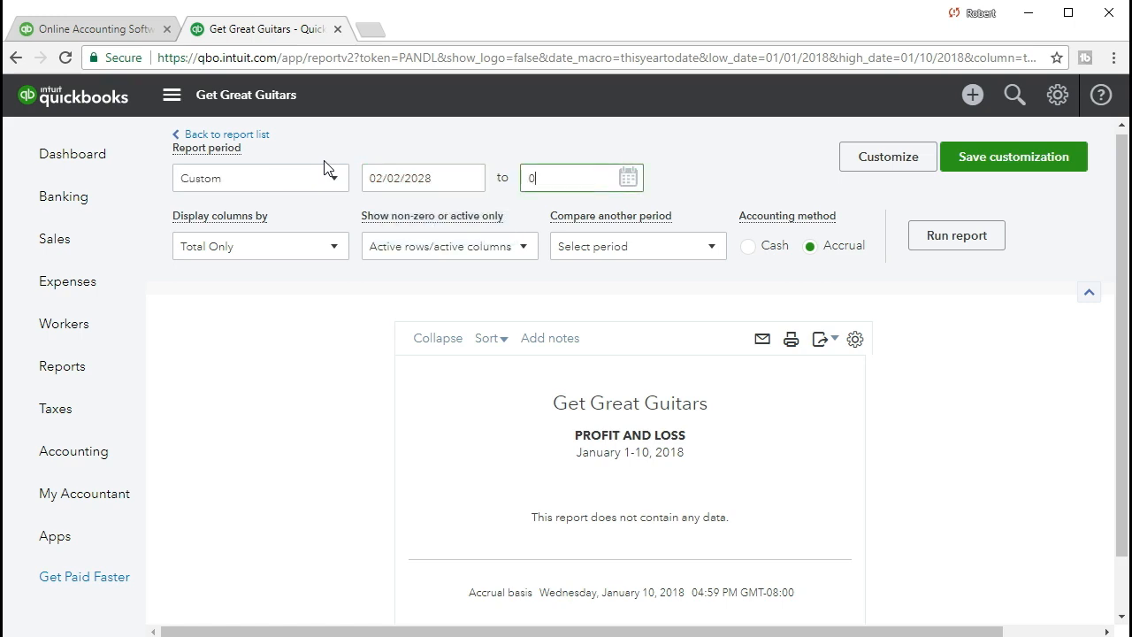
Step: Run the Profit and Loss report for the custom period 02/01/2021 to 02/28/2021
click(442, 181)
triple_click(449, 175)
key(BackSpace)
text(1)
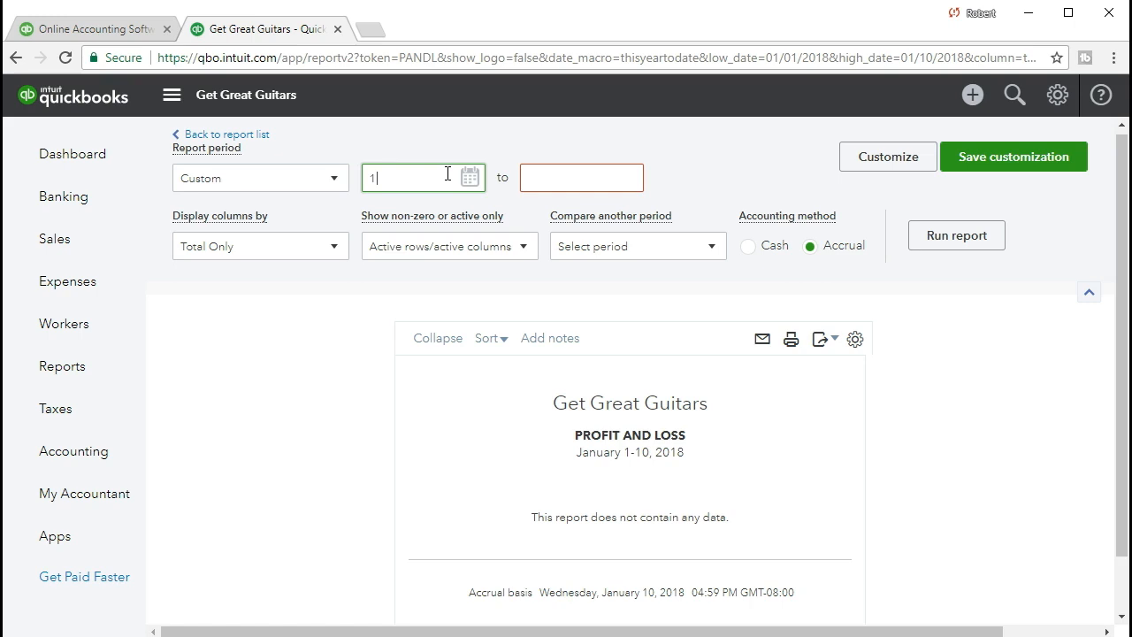
text(020)
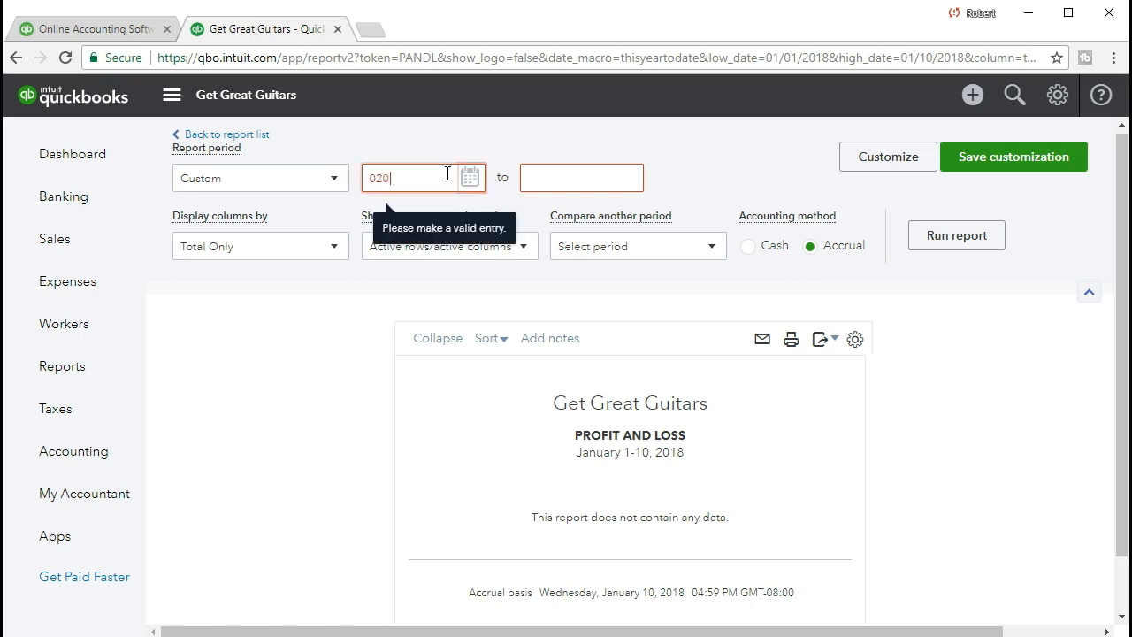
text(12021)
key(Tab)
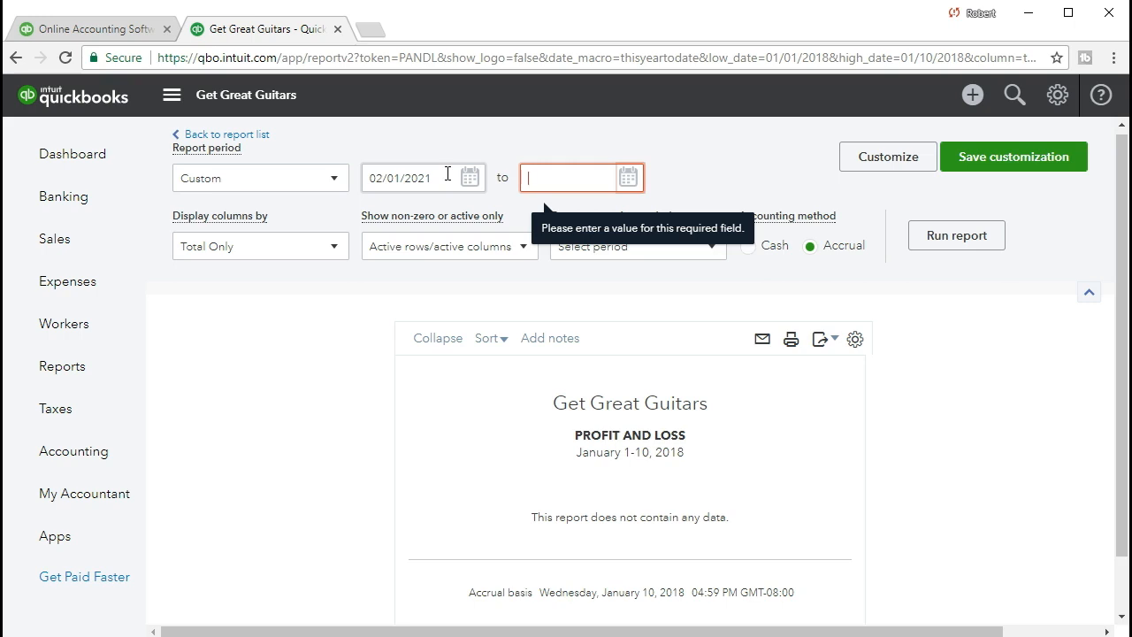
text(02/28/2021)
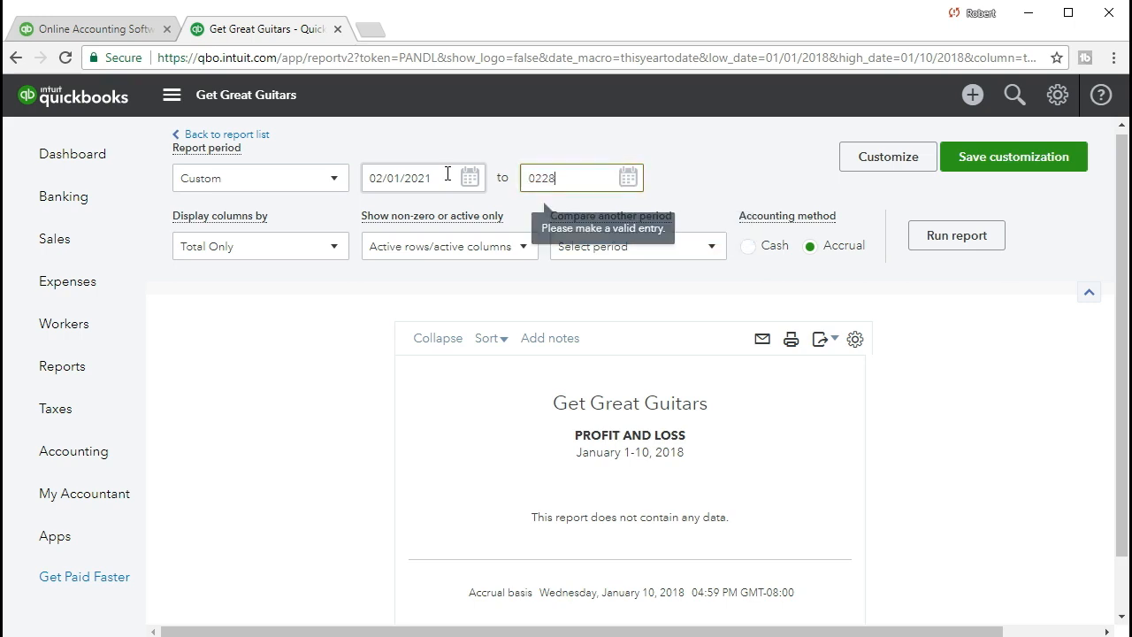
key(Tab)
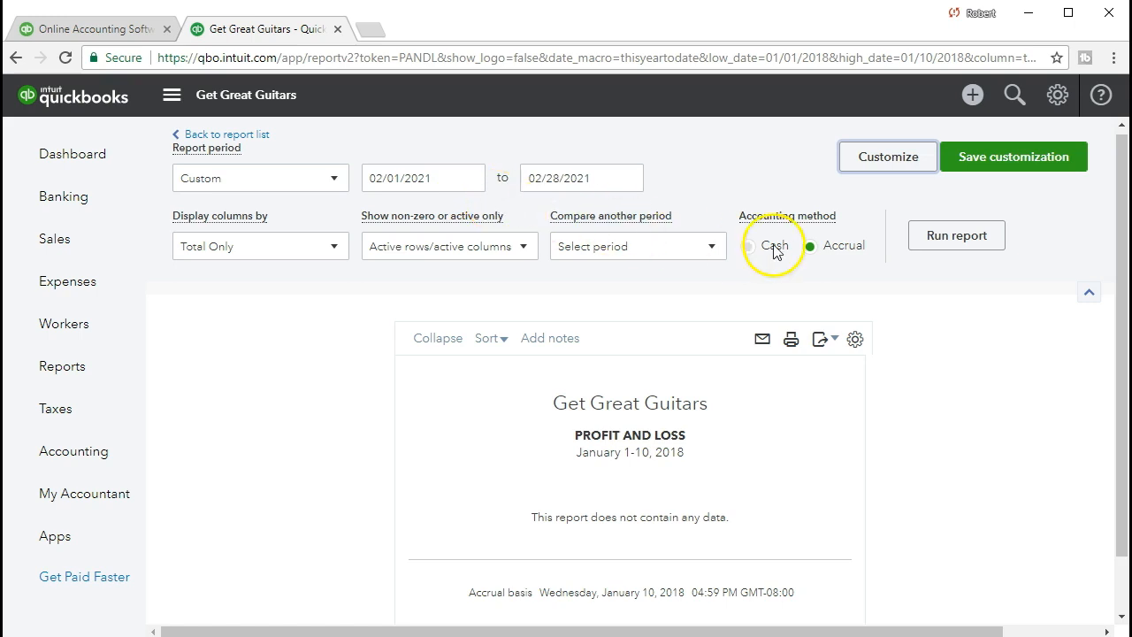
click(920, 254)
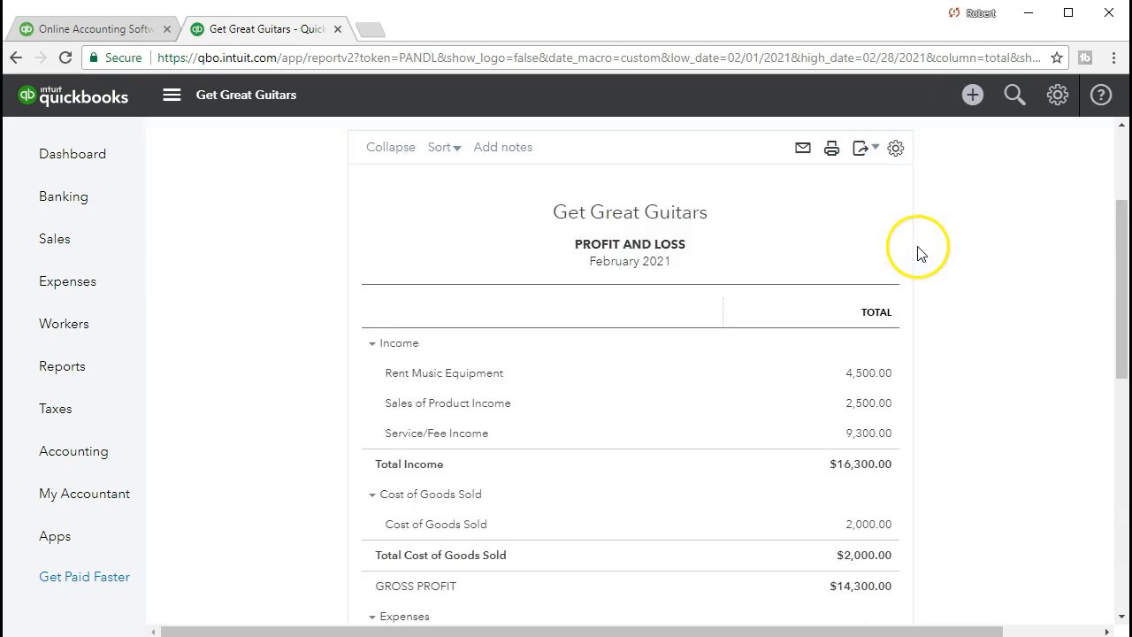
Step: Open the Sales of Product Income transaction detail, review adjusting journal entry 6 from it, and close the entry
scroll(591, 482, up, 3)
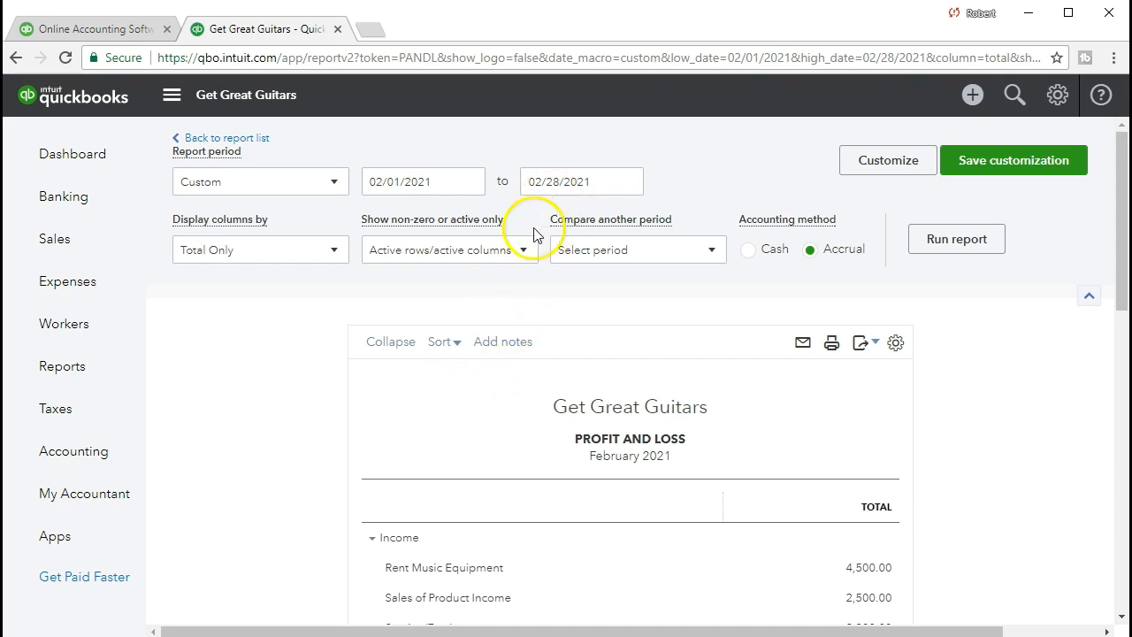
scroll(416, 408, down, 1)
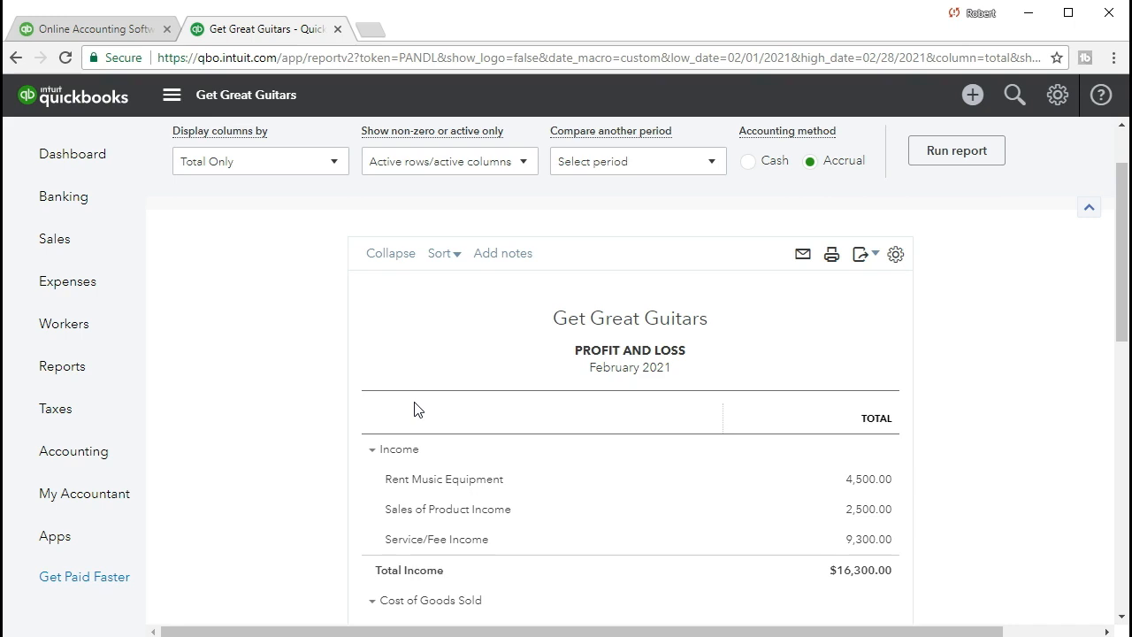
scroll(415, 408, down, 1)
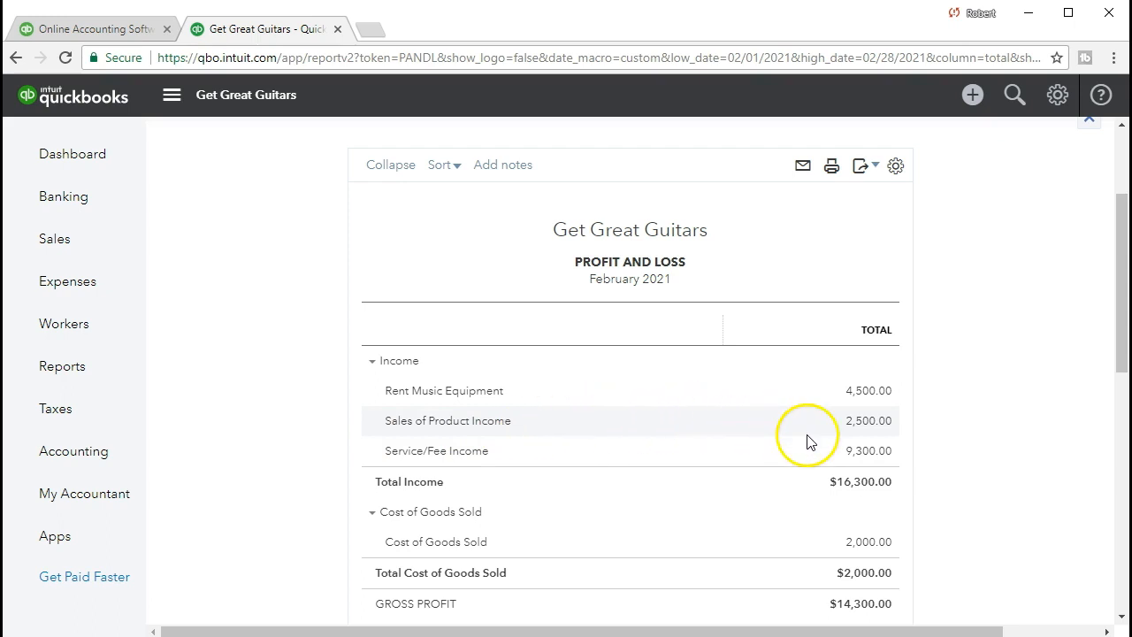
click(870, 421)
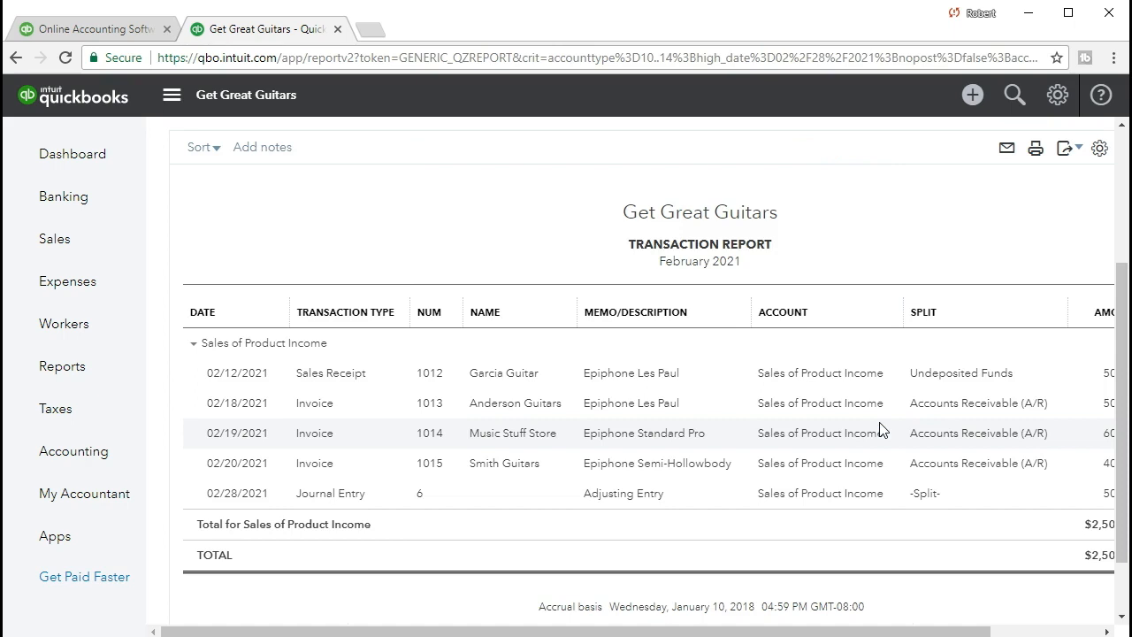
drag(879, 631, 948, 633)
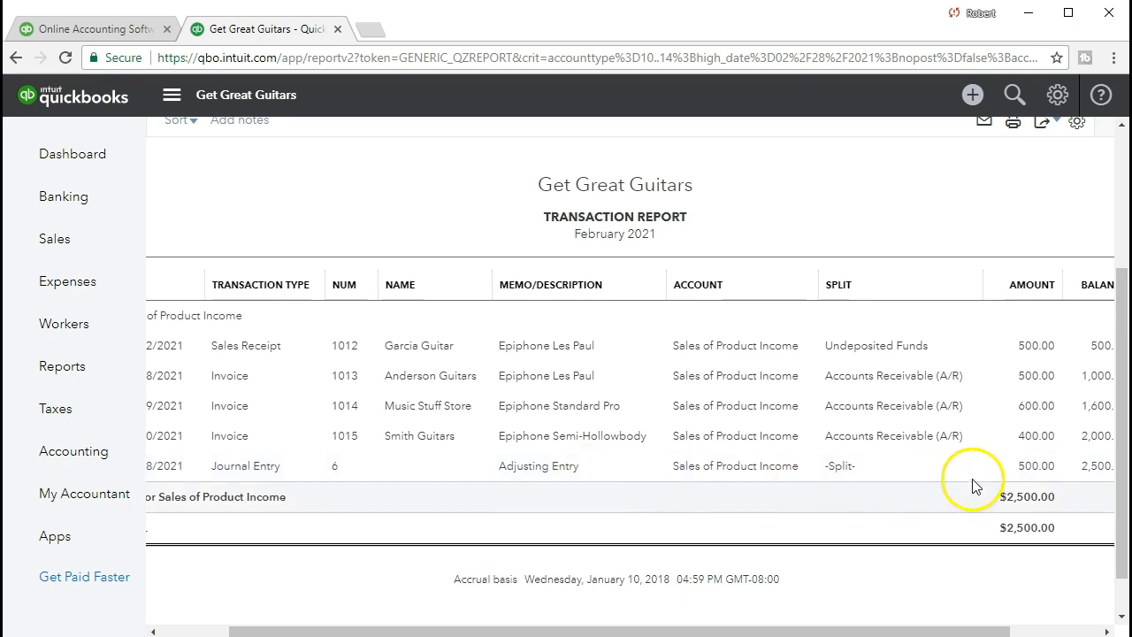
click(1027, 469)
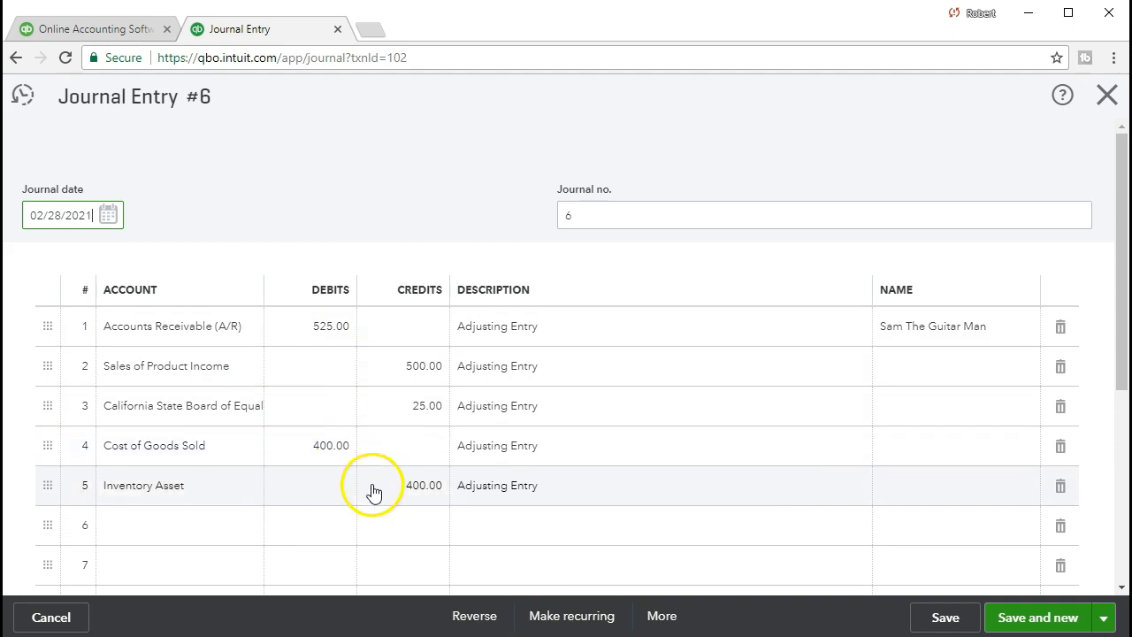
click(1107, 98)
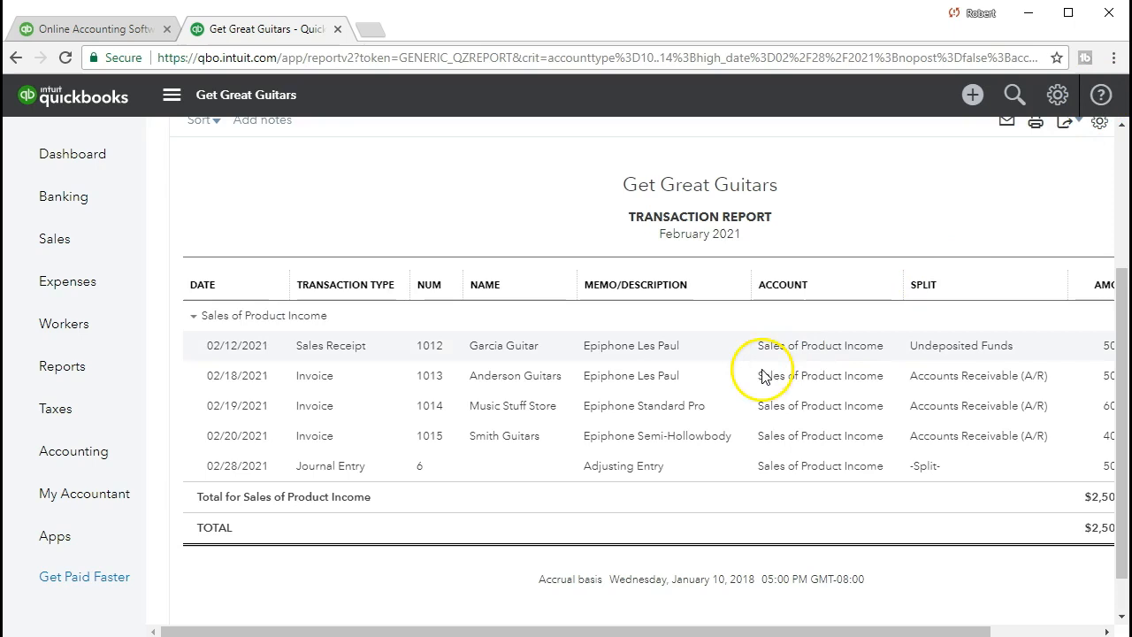
Step: Extend the end date of the Sales of Product Income transaction report to March 9, 2021 and rerun it
scroll(621, 414, up, 3)
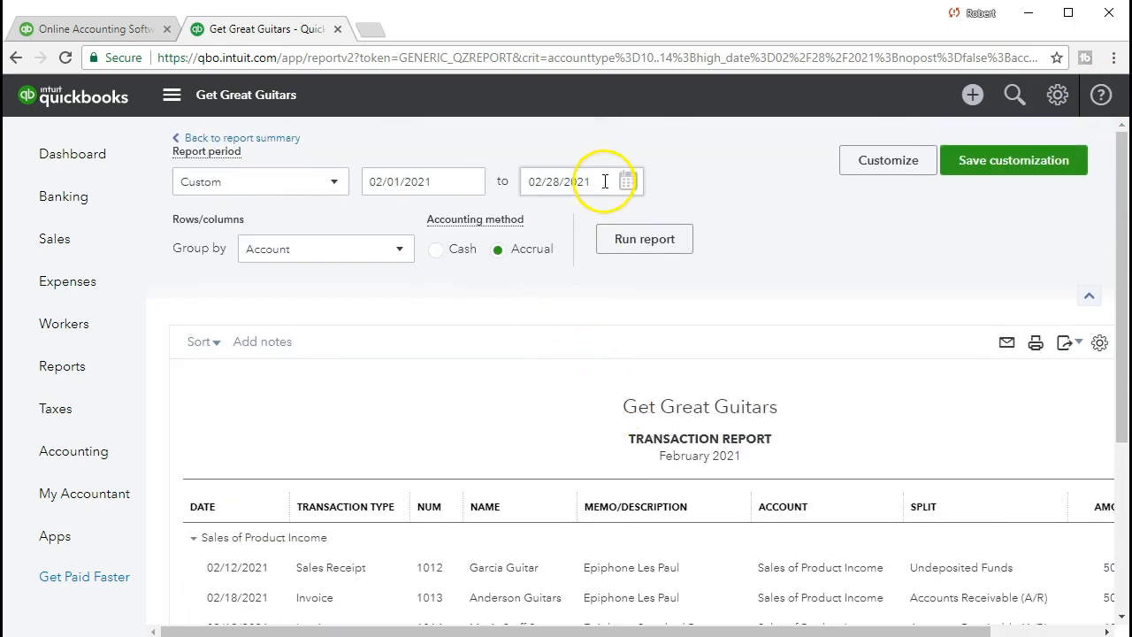
drag(605, 182, 420, 172)
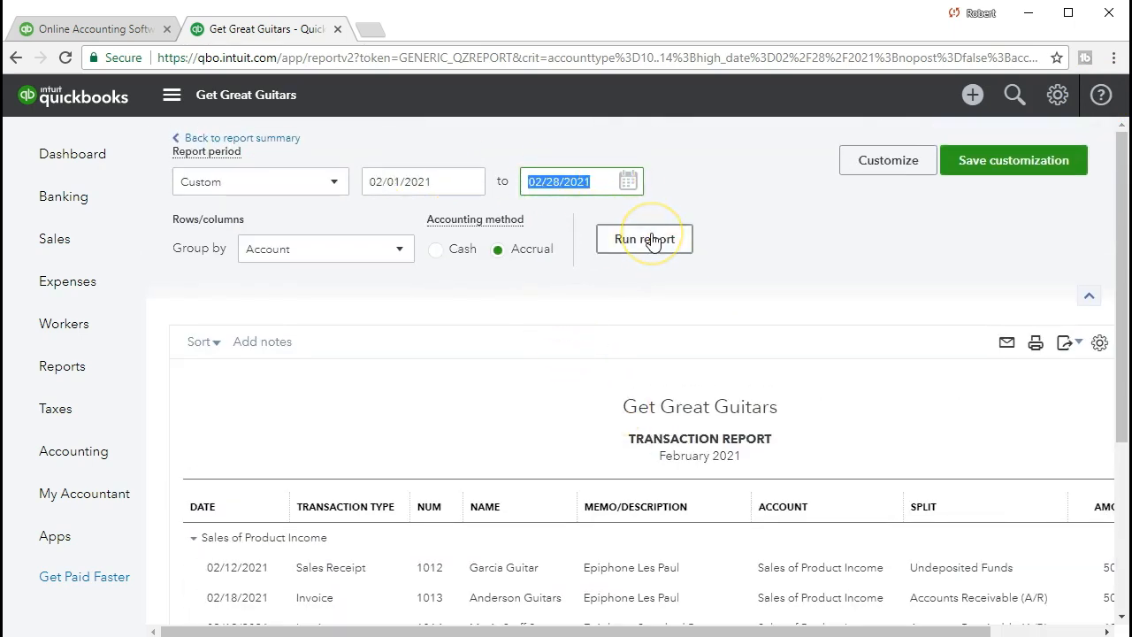
key(plus)
key(plus)
key(plus)
key(plus)
click(672, 245)
Step: Narrow the Name column and compare the amounts of adjusting journal entry 6 and the 03/03/2021 invoice
scroll(677, 247, down, 2)
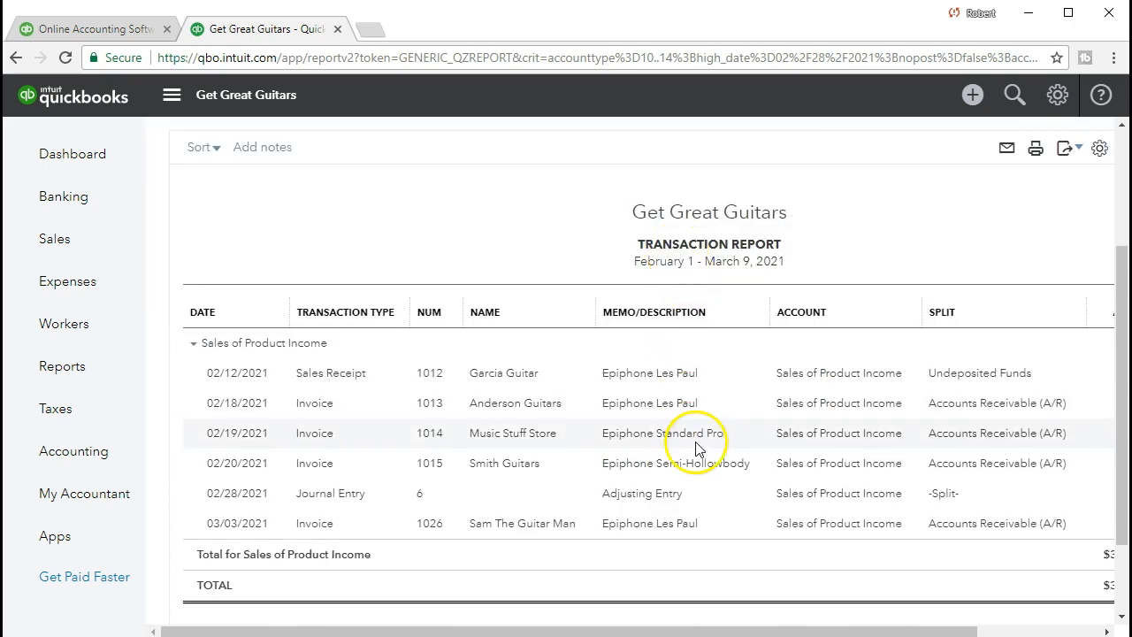
scroll(693, 504, down, 1)
drag(694, 626, 829, 632)
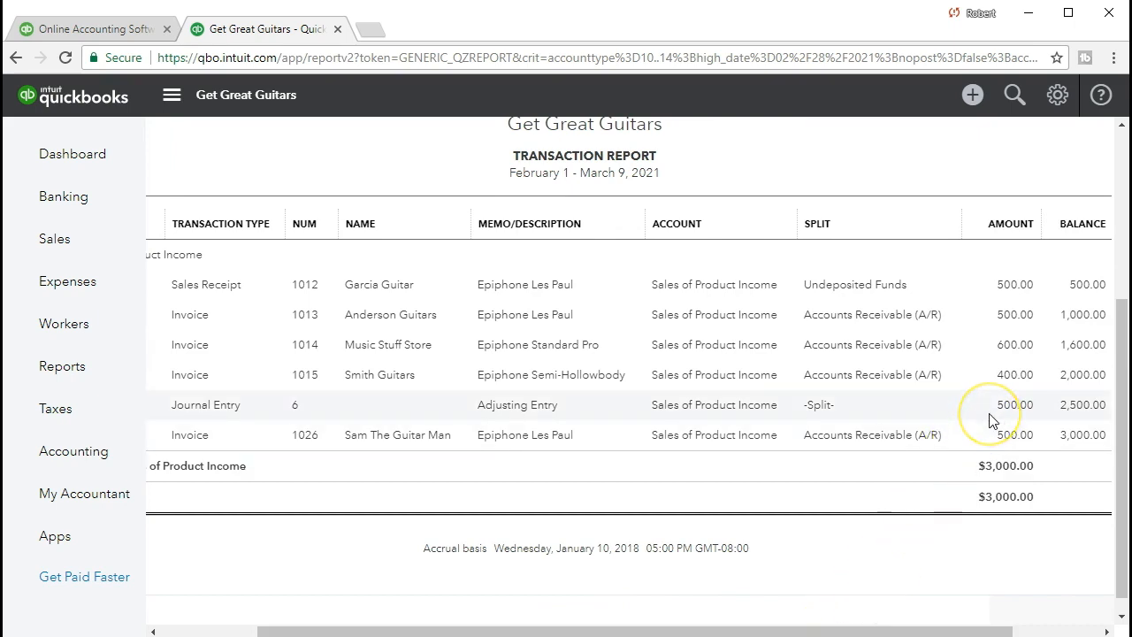
drag(943, 627, 870, 627)
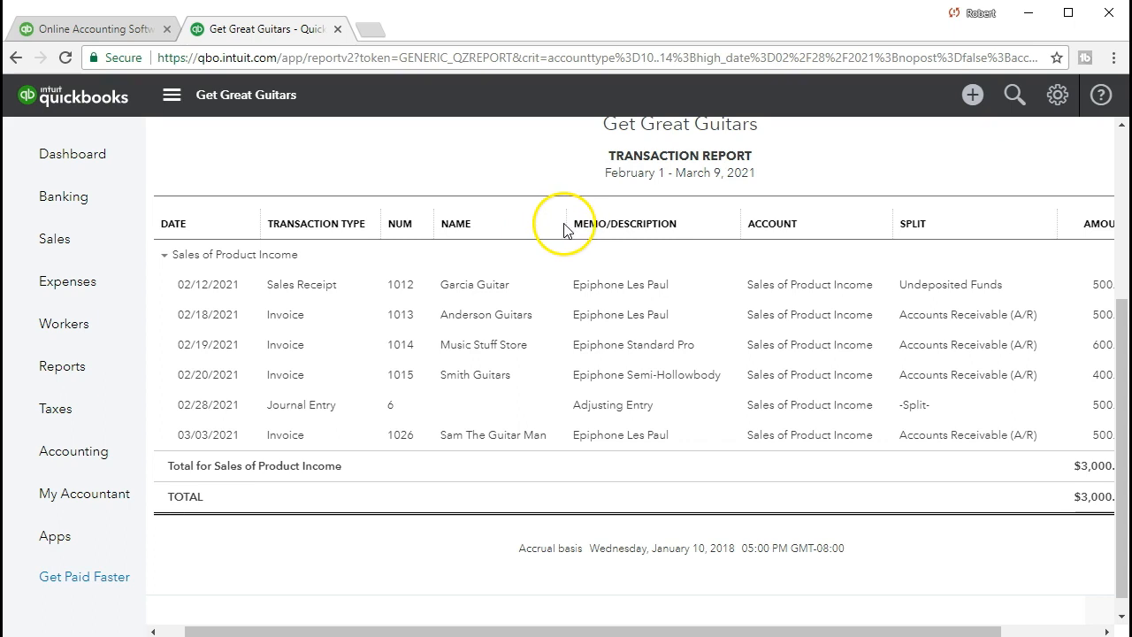
drag(559, 228, 486, 229)
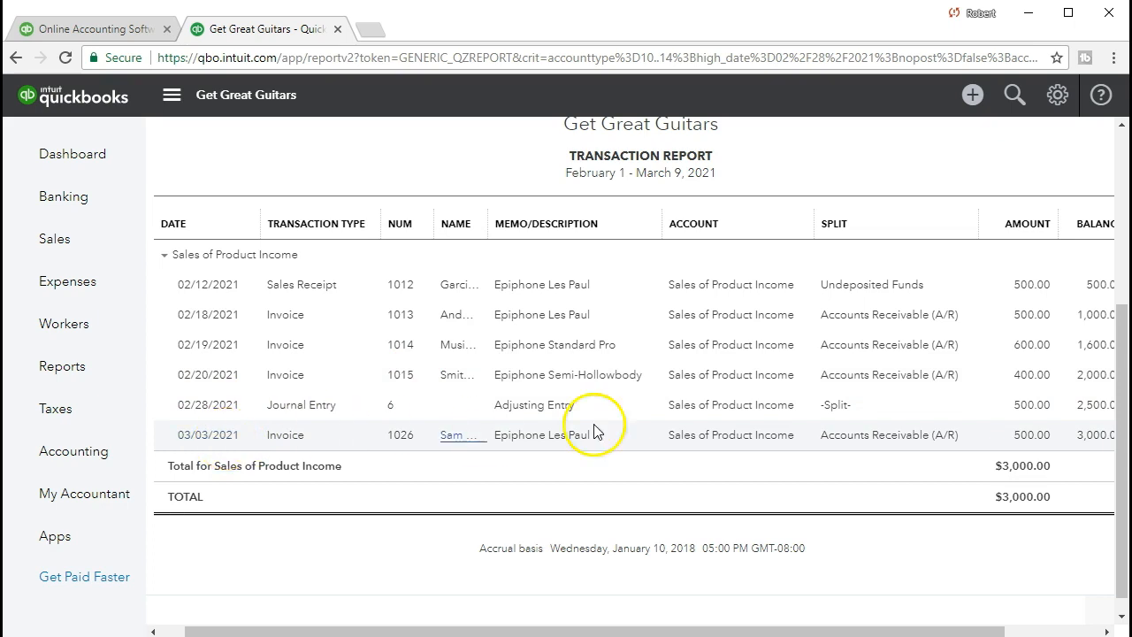
click(1024, 413)
click(1021, 437)
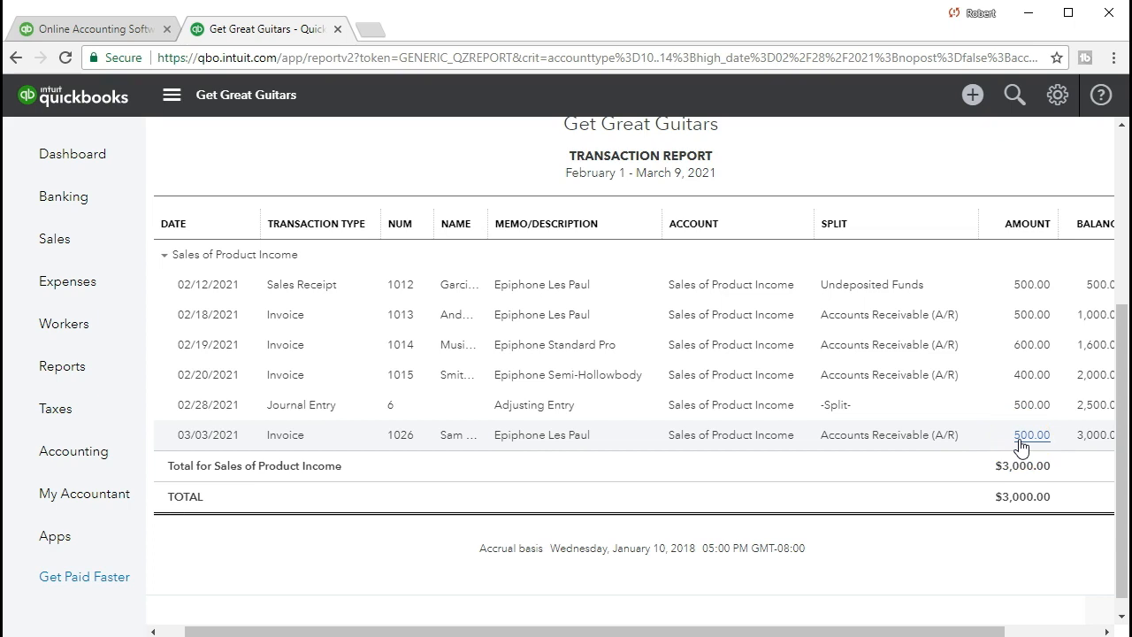
Step: Return from the Sales of Product Income detail to the Profit and Loss summary
scroll(342, 531, up, 4)
click(274, 162)
click(268, 138)
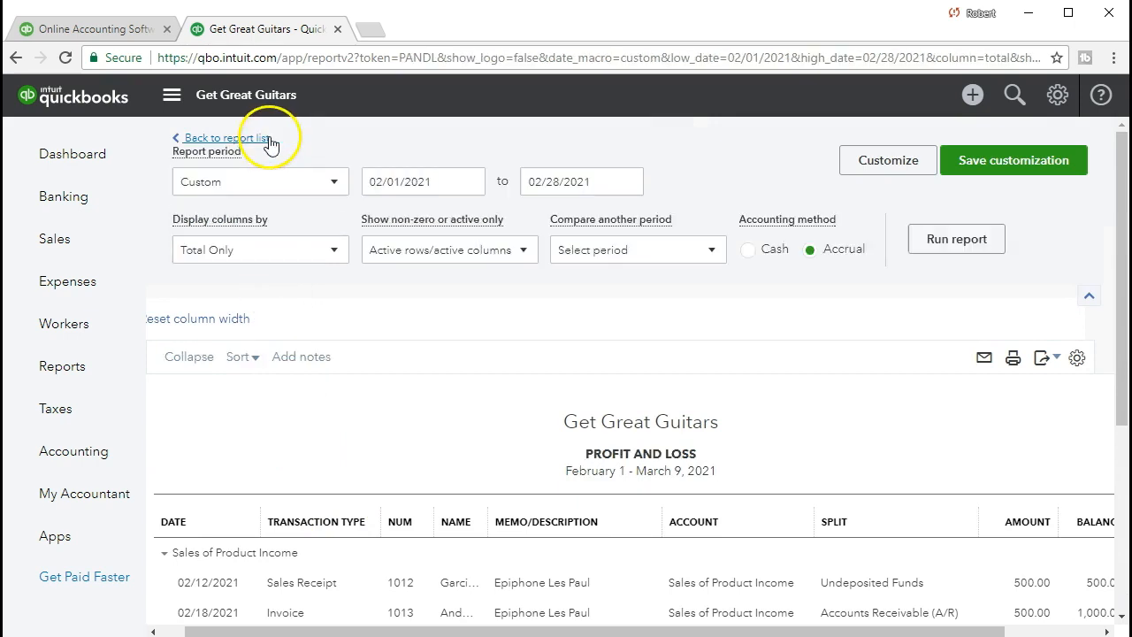
Step: Open the Cost of Goods Sold transaction detail, review adjusting journal entry 6 from it, and close the entry
scroll(393, 347, down, 2)
scroll(392, 420, down, 1)
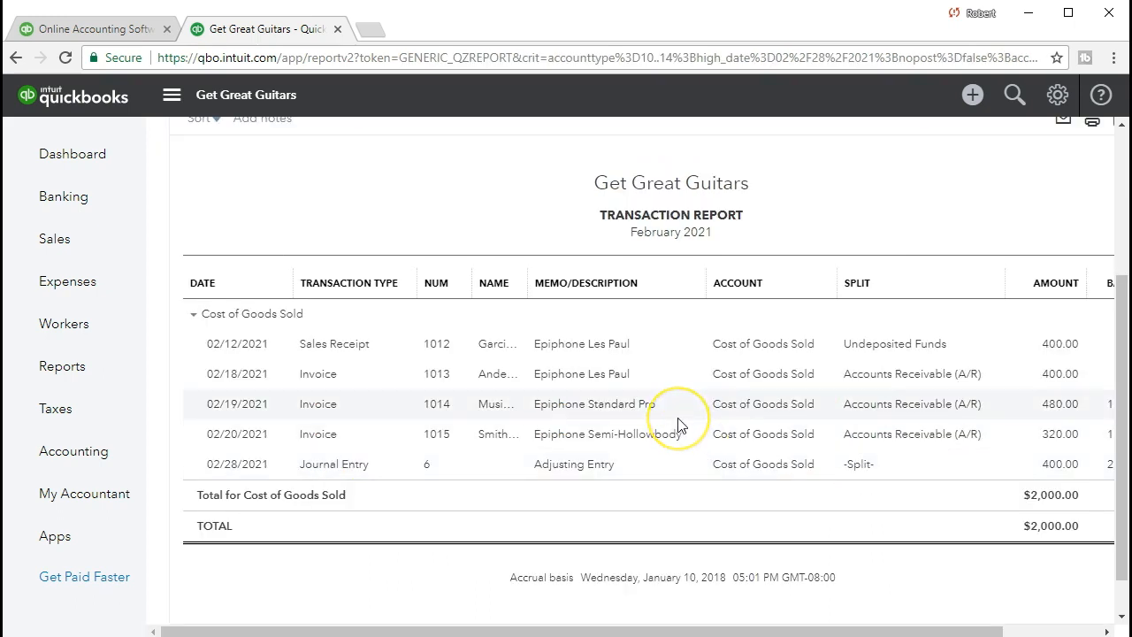
click(1054, 468)
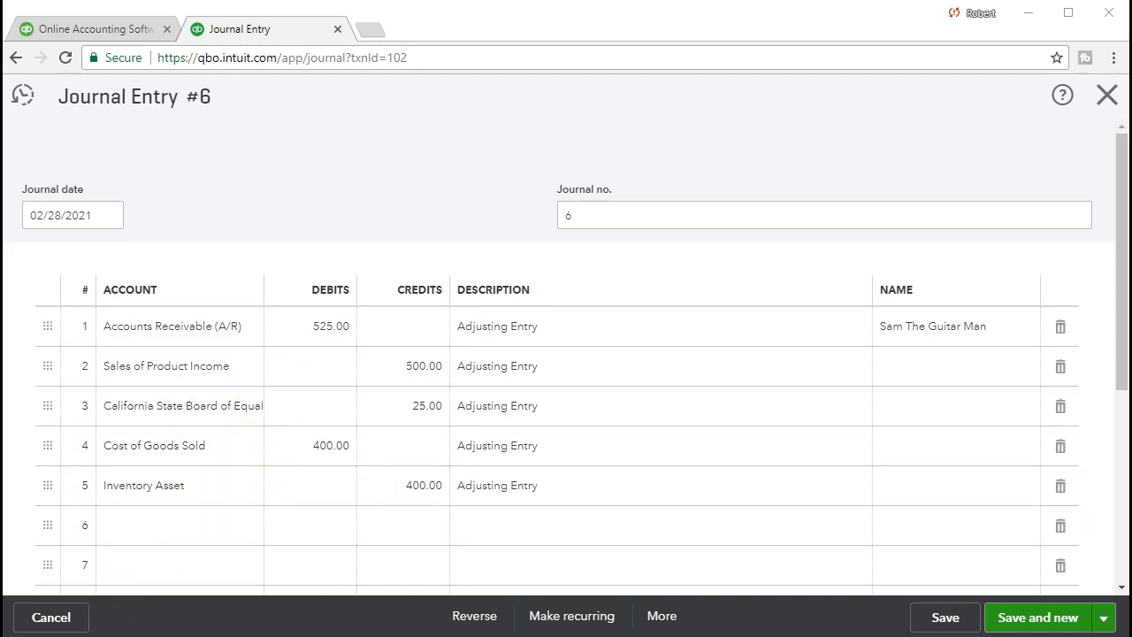
click(1105, 98)
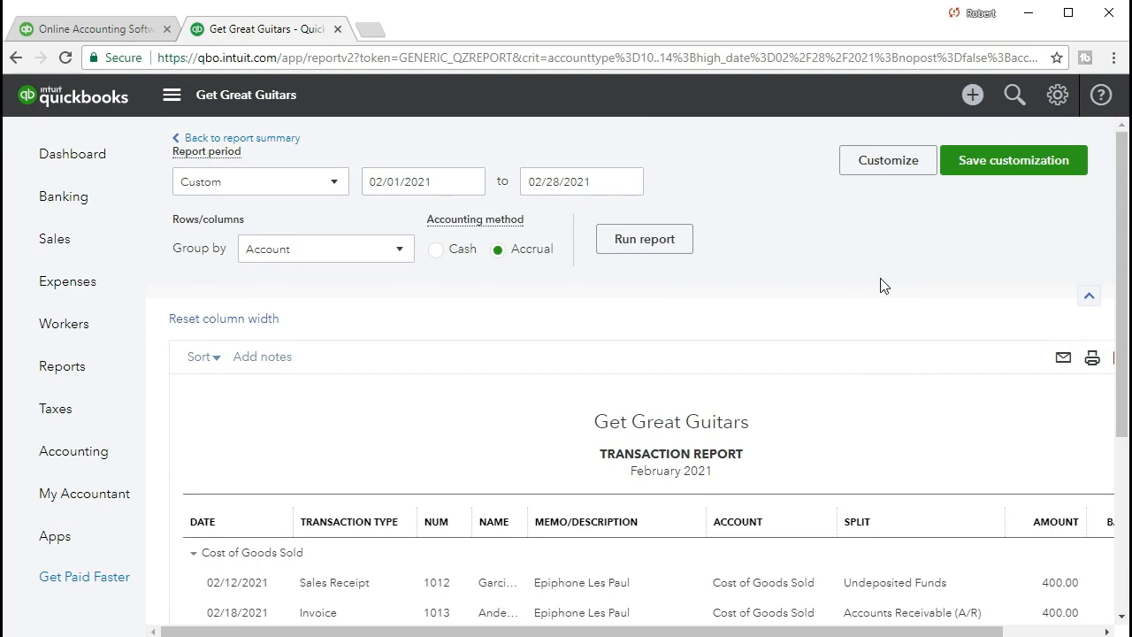
Step: Start a new journal entry and set its journal date to 03/01/2021
click(971, 96)
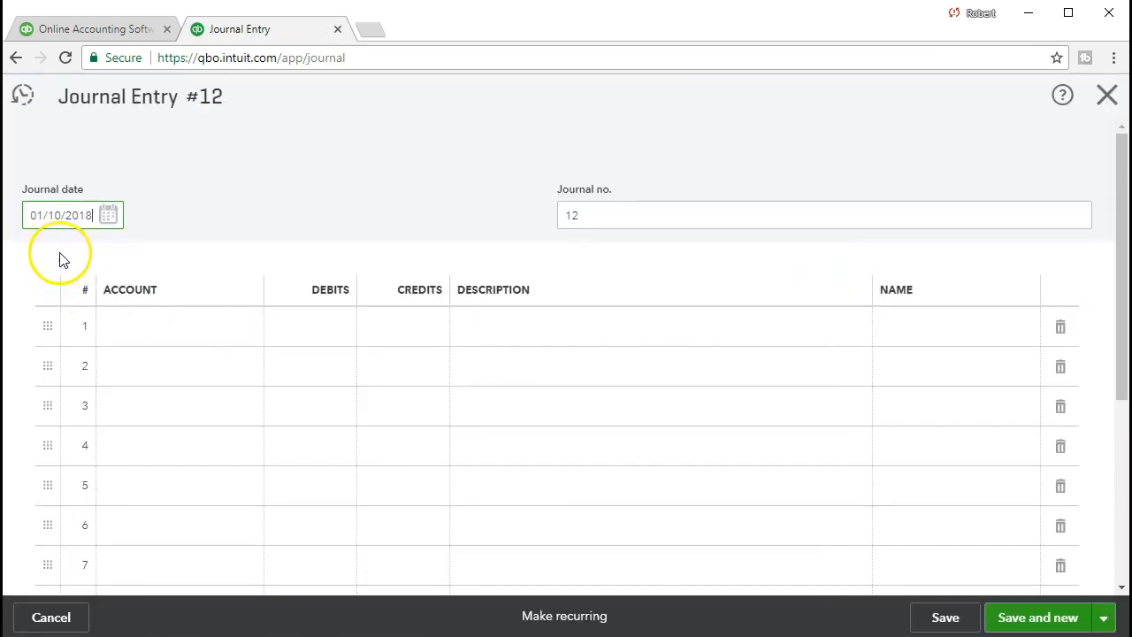
drag(86, 215, 30, 215)
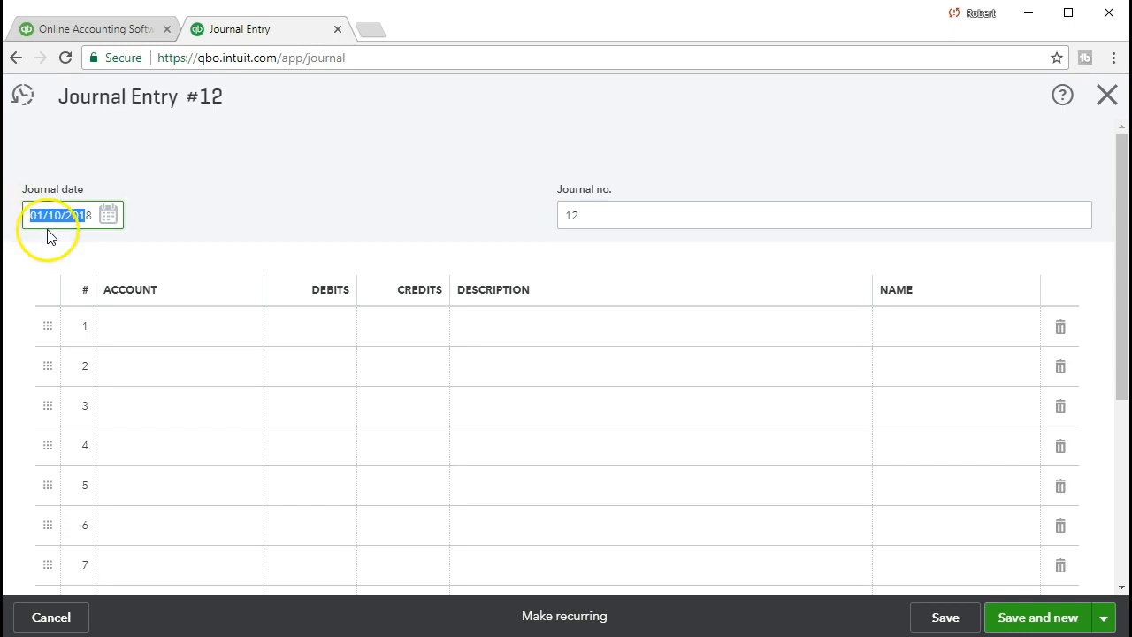
key(BackSpace)
key(Delete)
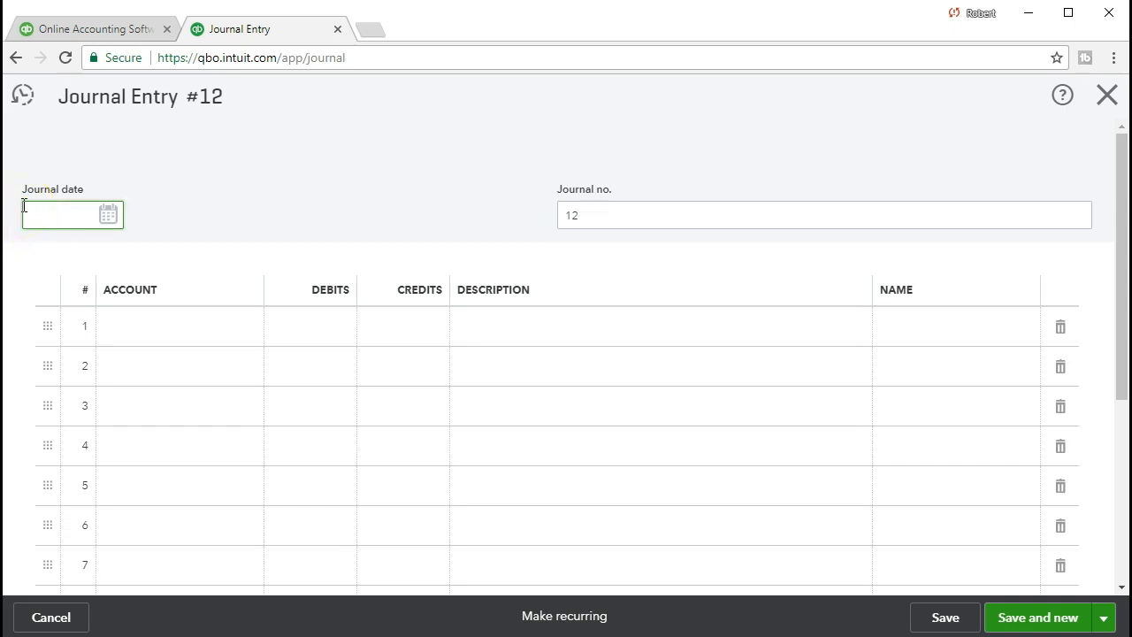
text(03/01/2021)
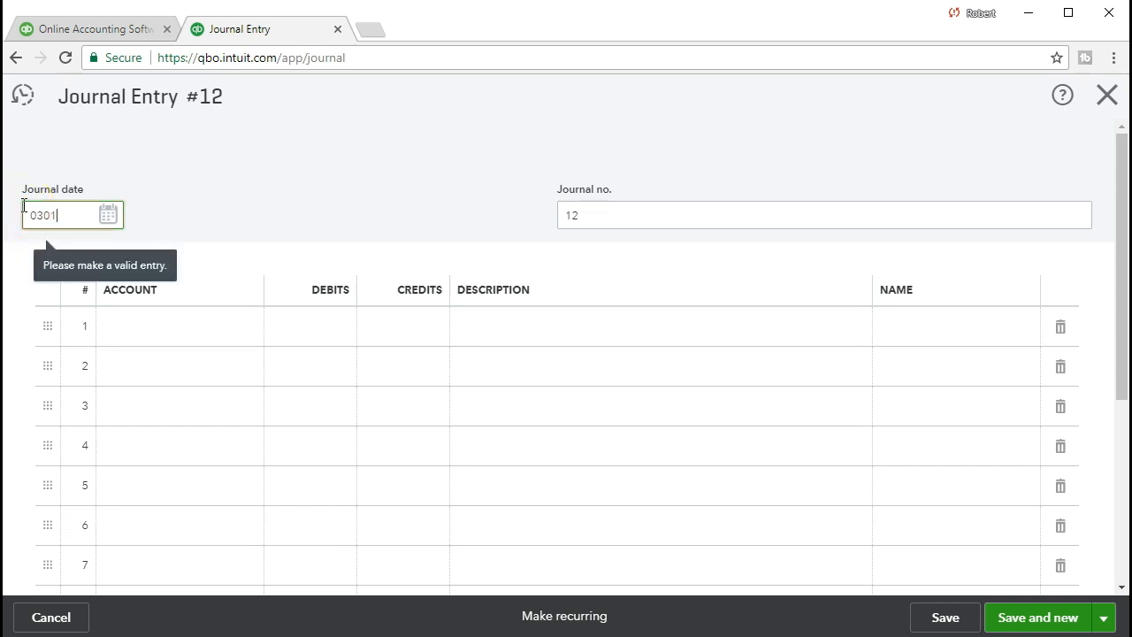
key(Tab)
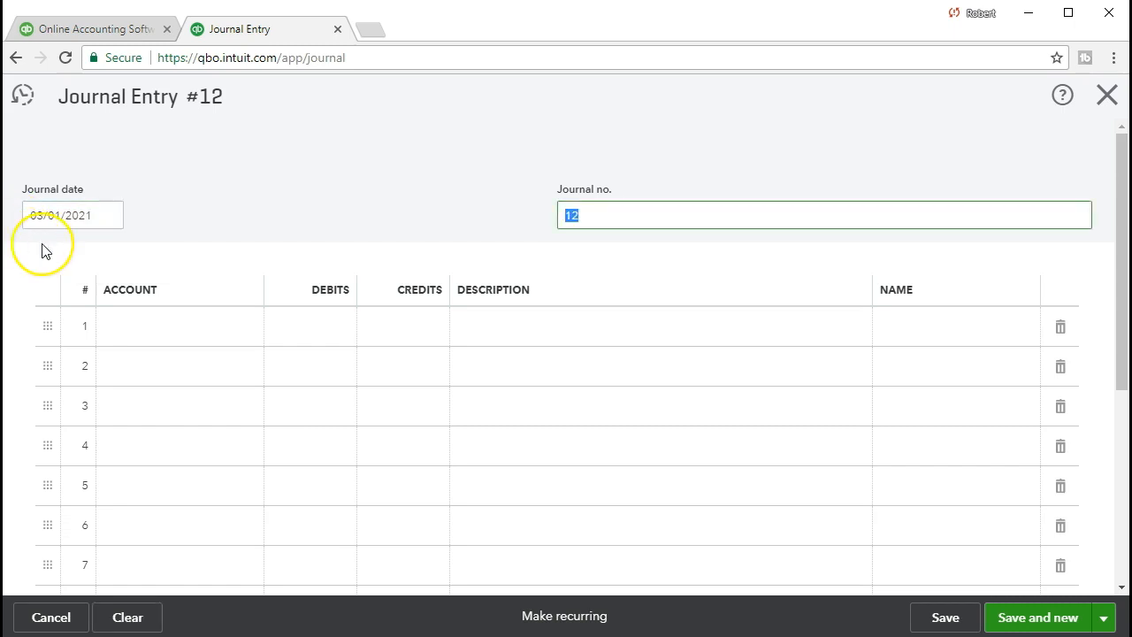
Step: On the first journal line, choose Accounts Receivable (A/R) and enter a credit of 525
click(125, 332)
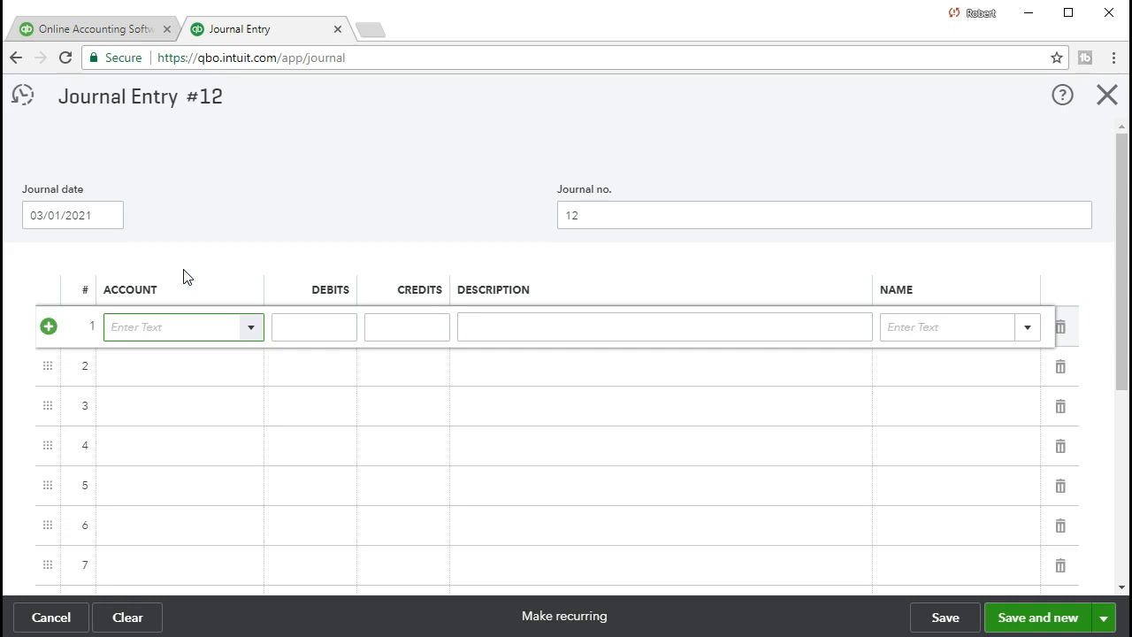
text(Acc)
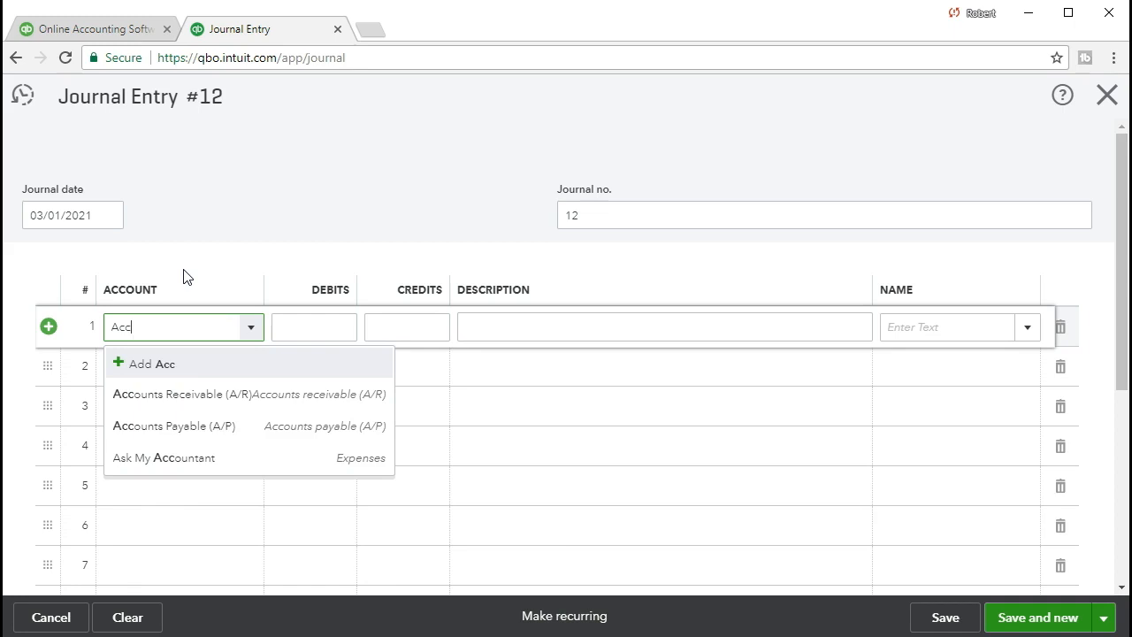
click(220, 398)
key(Tab)
key(Tab)
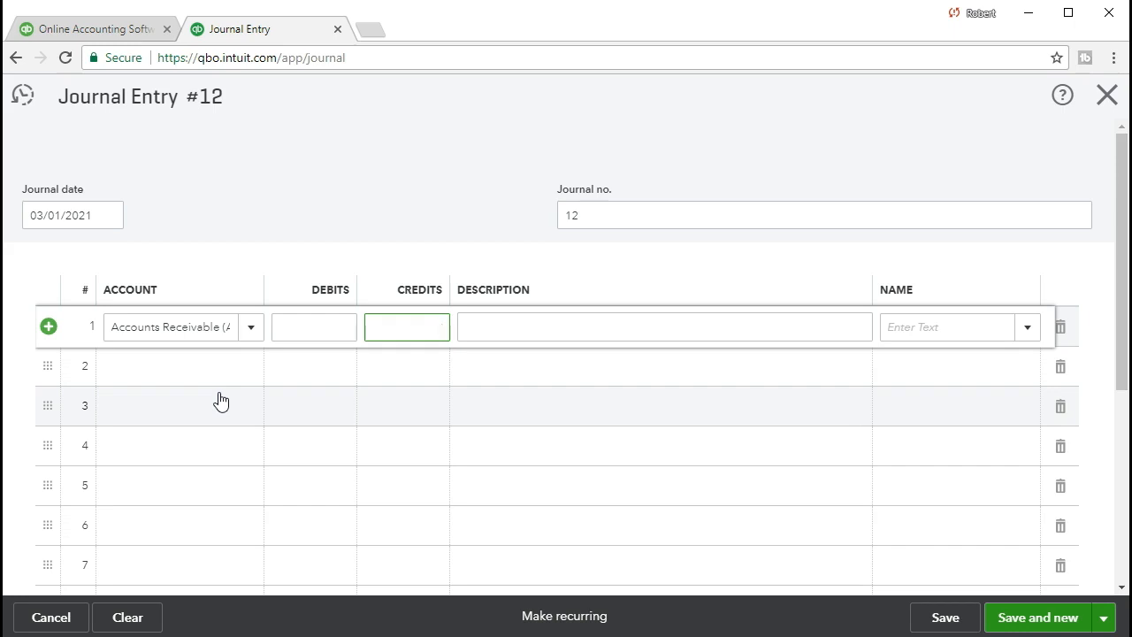
text(525)
key(Tab)
Step: Enter "Reversing Entry" as the description of the Accounts Receivable line
text(REver)
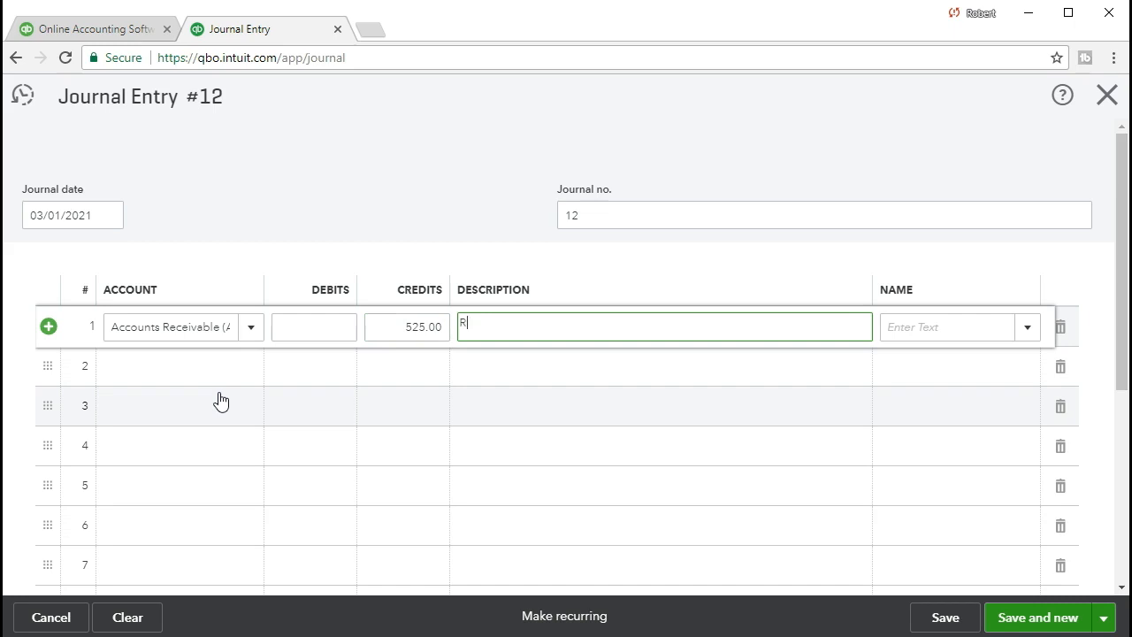
key(BackSpace)
key(BackSpace)
key(BackSpace)
key(BackSpace)
text(eversing ENTRY)
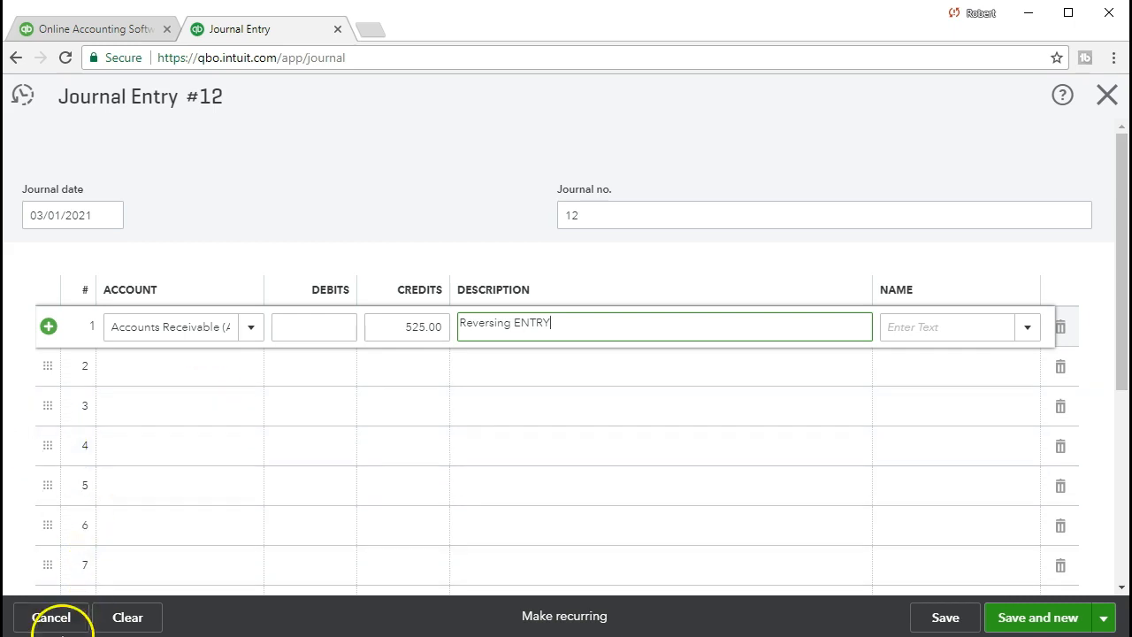
triple_click(616, 328)
text(Reversing Entry)
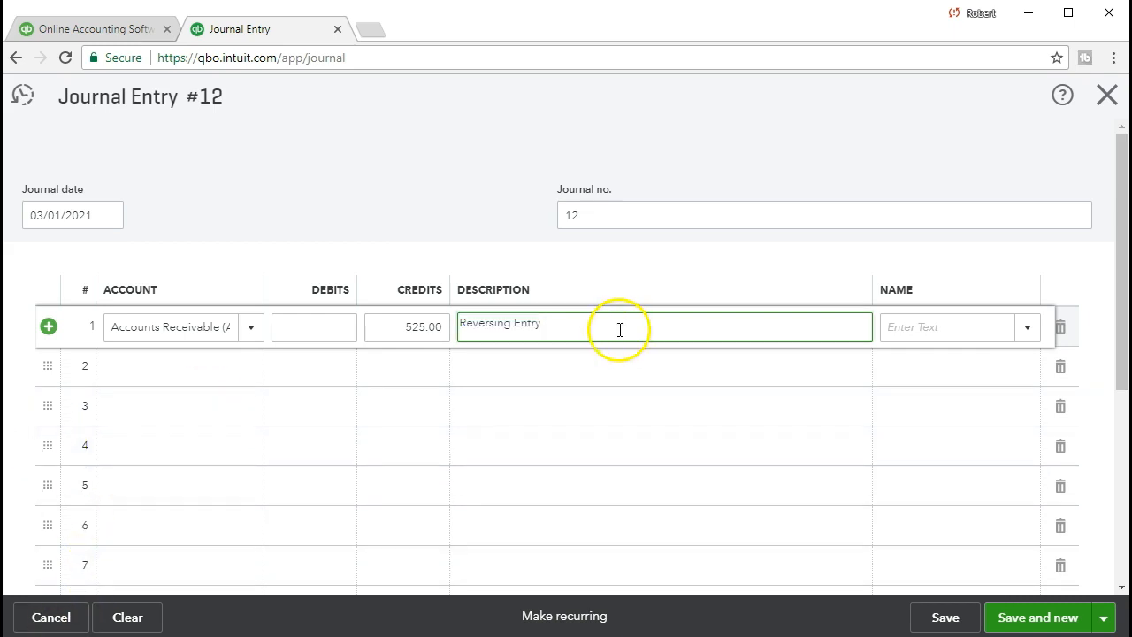
Step: Choose String Music as the name on the Accounts Receivable line
key(Tab)
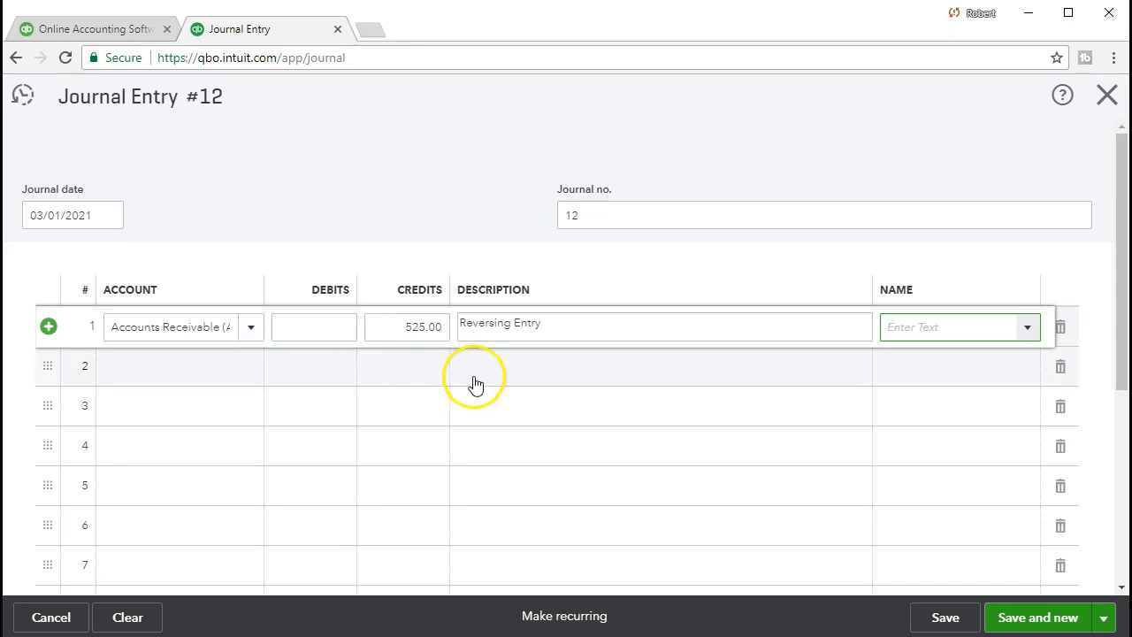
click(1028, 329)
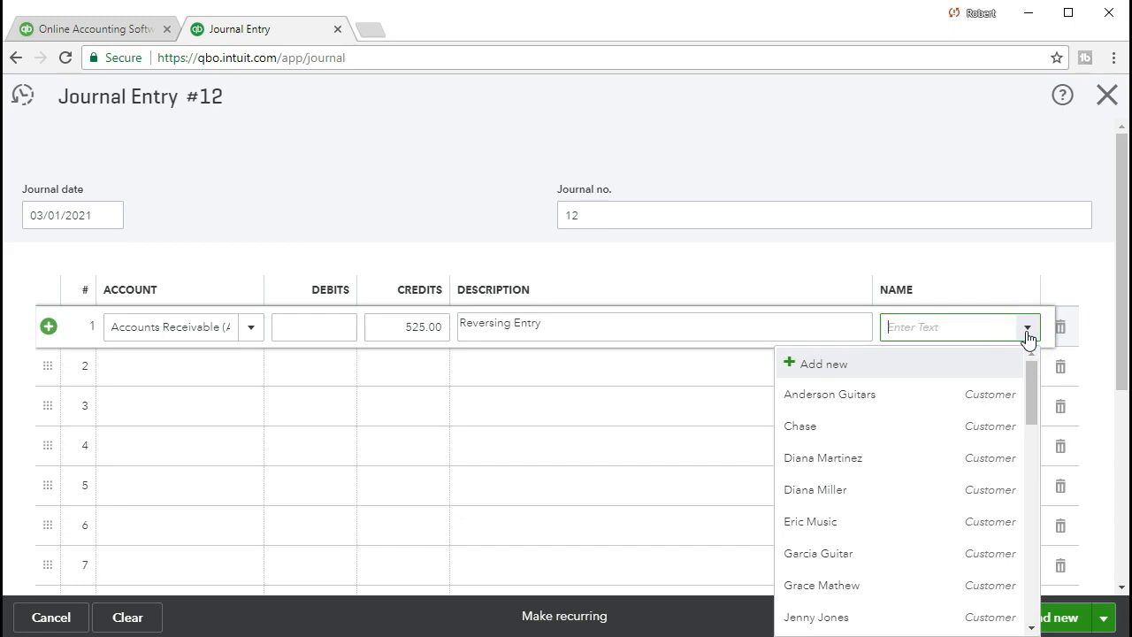
text(str)
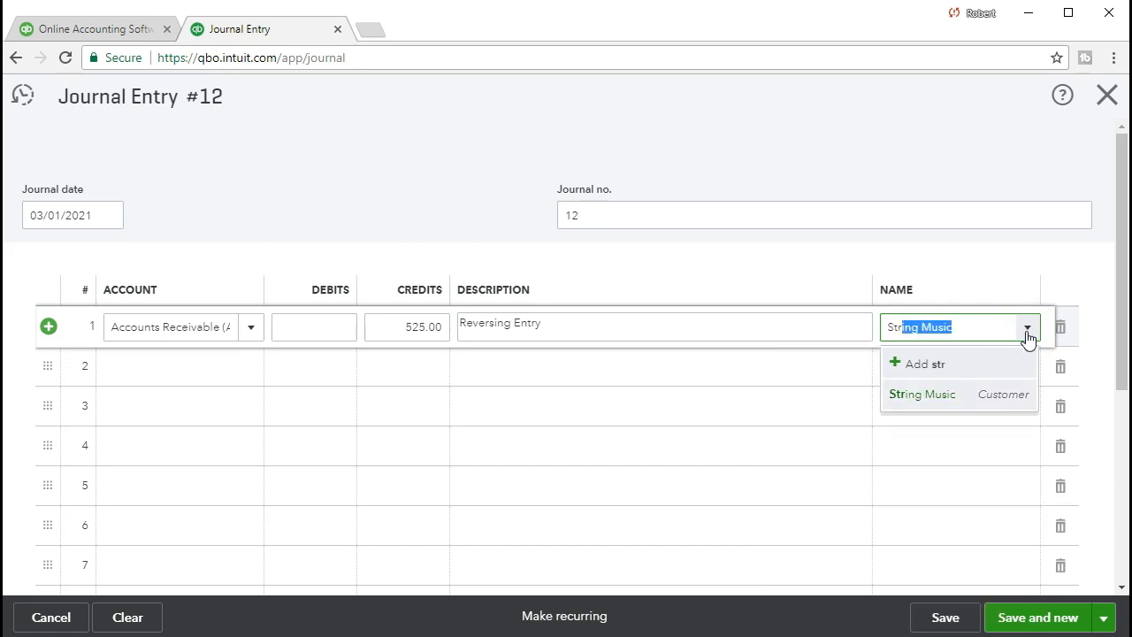
key(Tab)
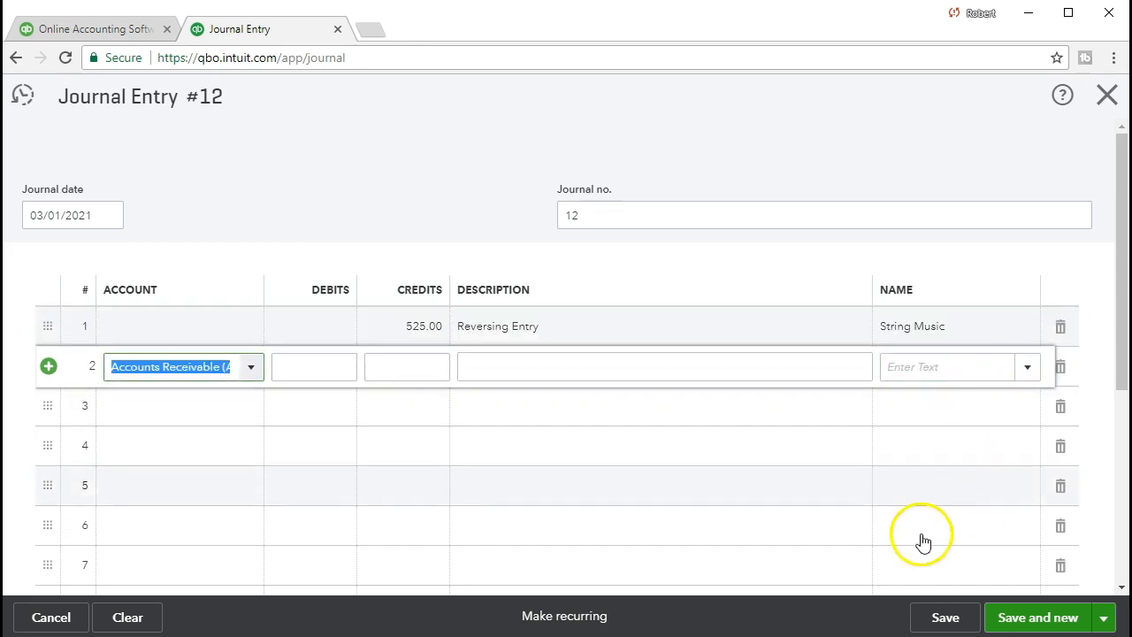
Step: Change the name on the first journal line to Sam The Guitar Man and recheck that line's account
click(949, 327)
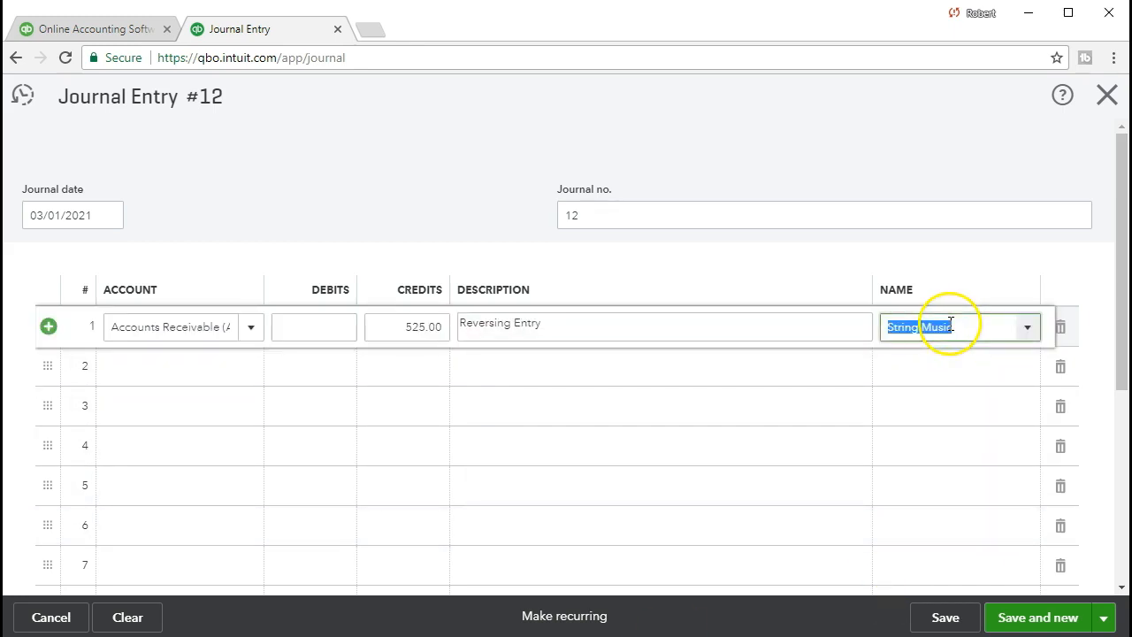
text(sam)
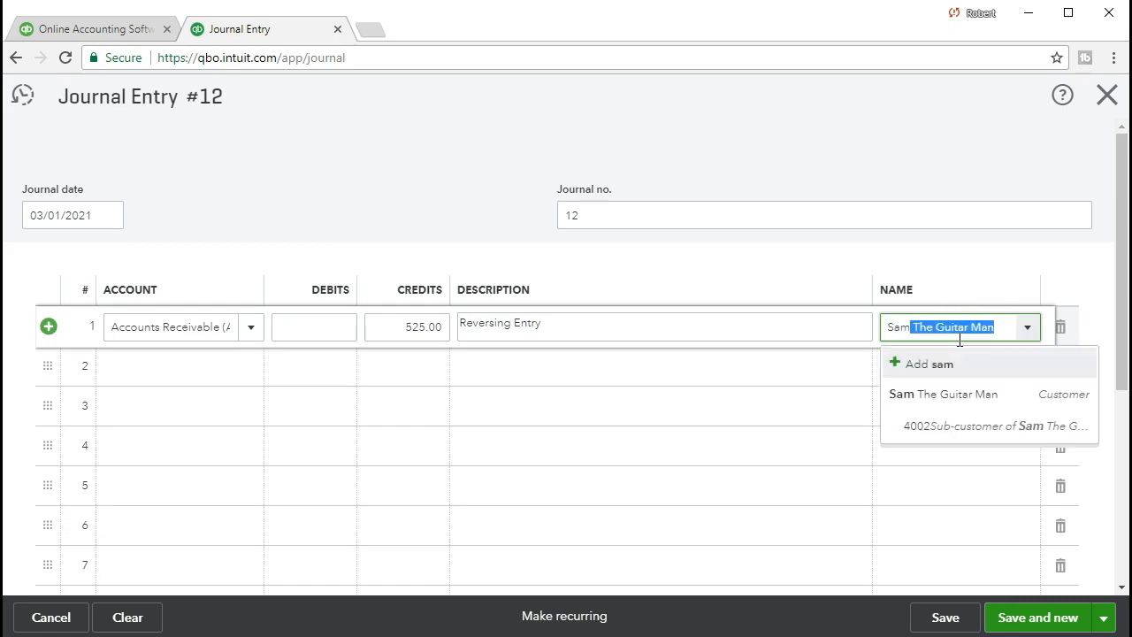
click(948, 393)
key(Tab)
click(139, 327)
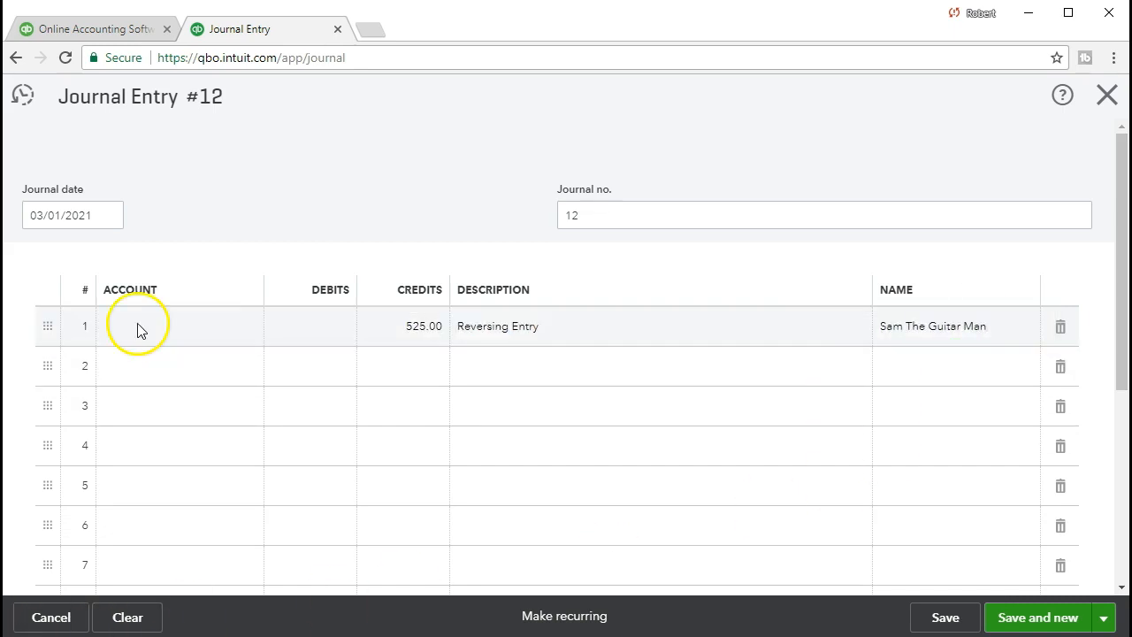
click(138, 327)
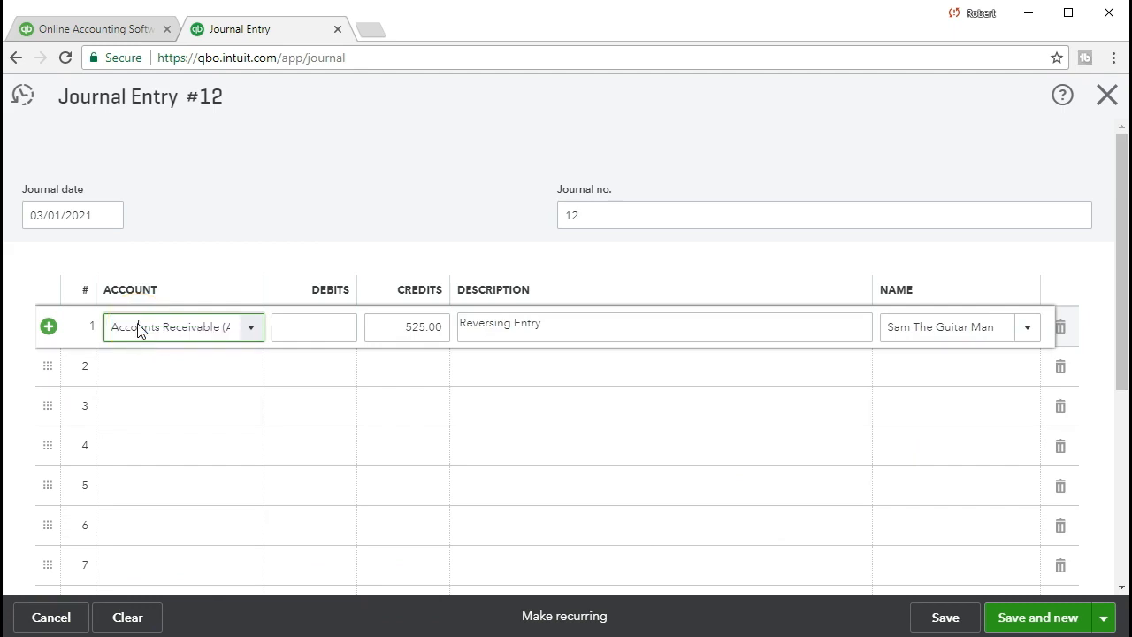
key(Tab)
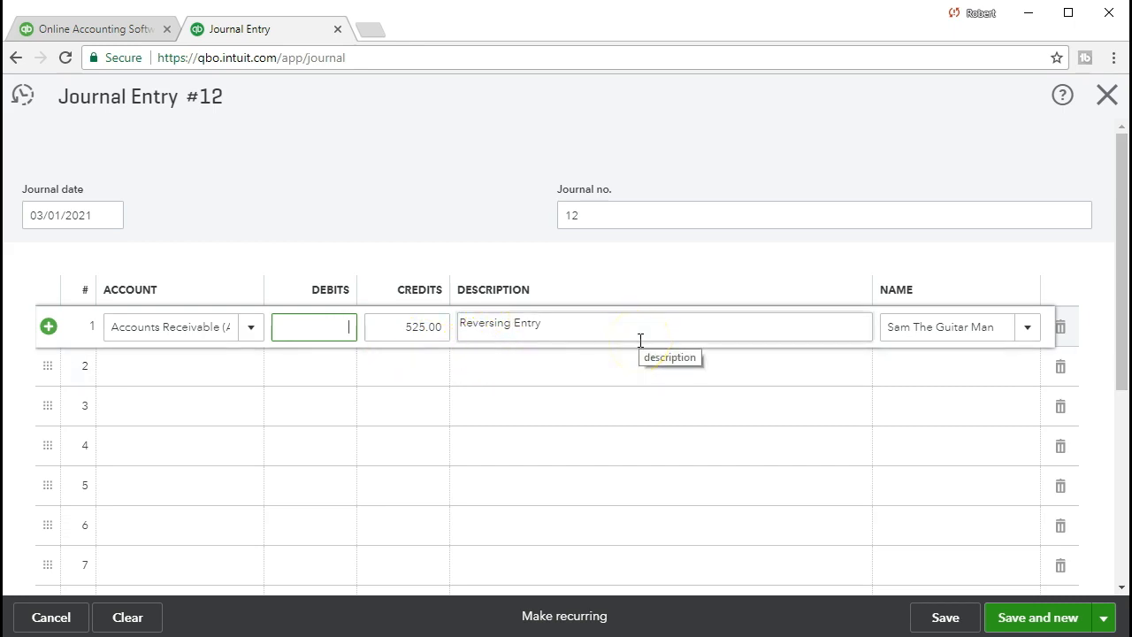
Step: On the second journal line, choose Sales of Product Income and enter a debit of 500
click(184, 368)
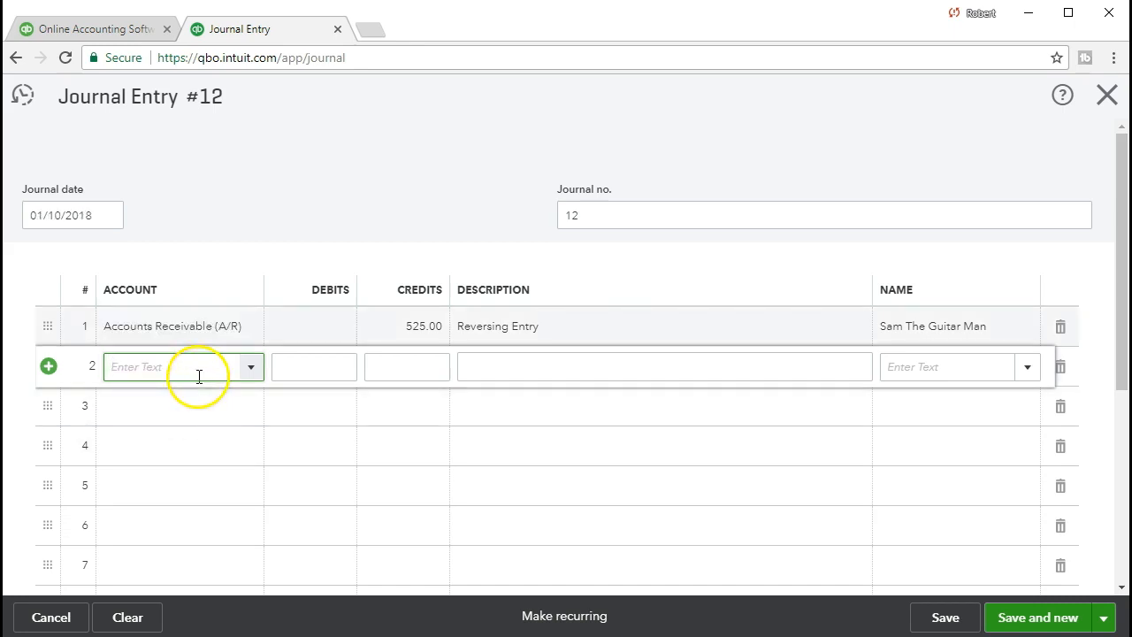
click(247, 370)
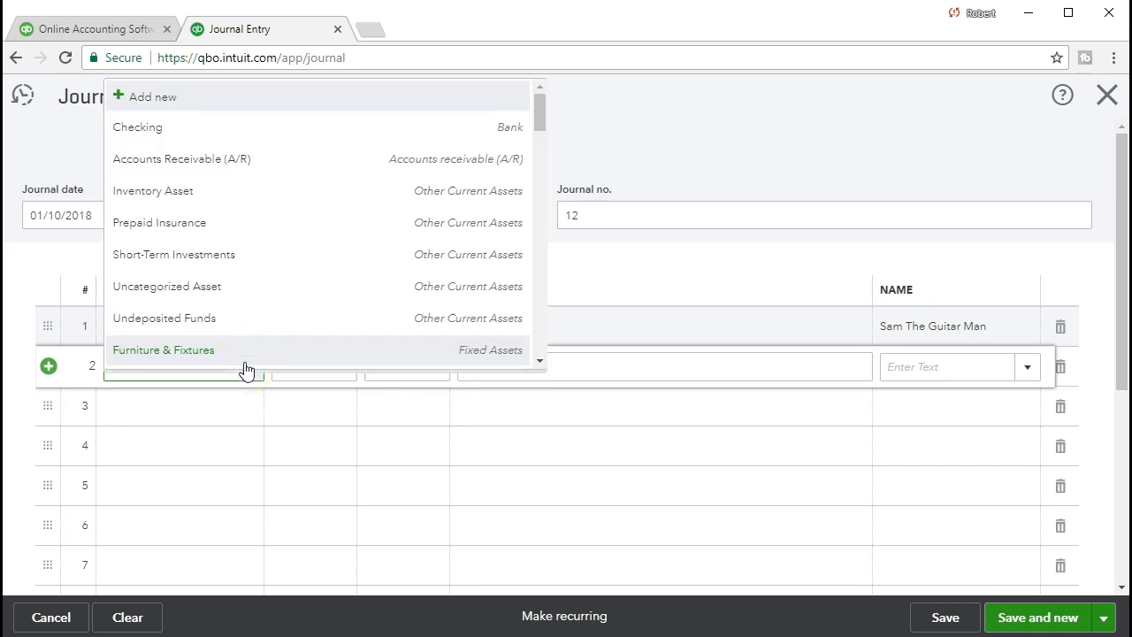
text(sale)
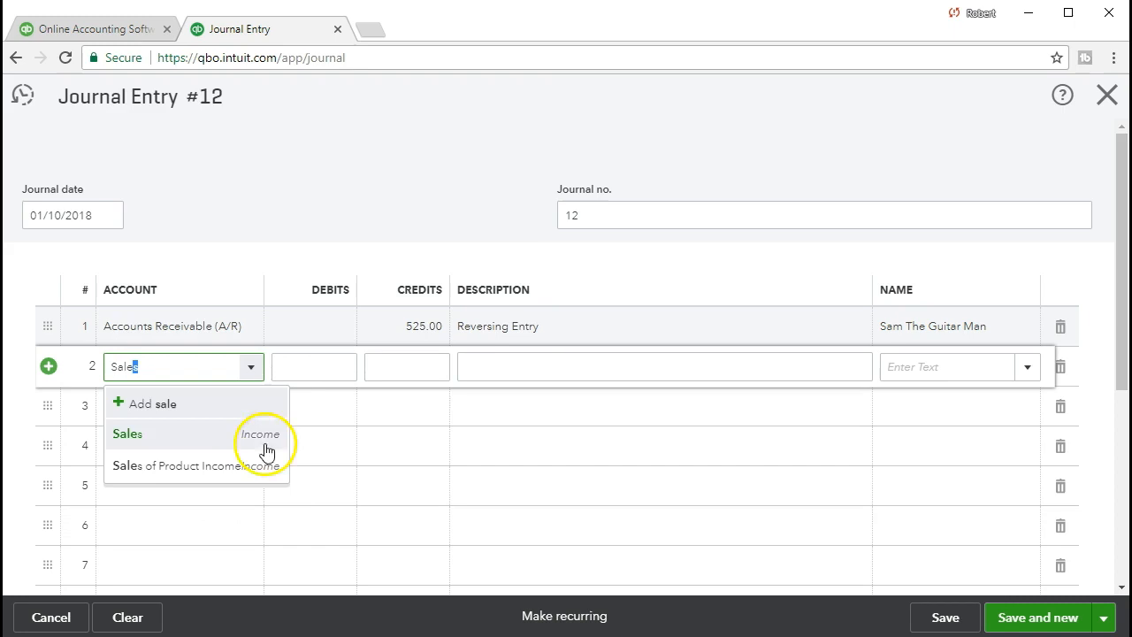
click(245, 475)
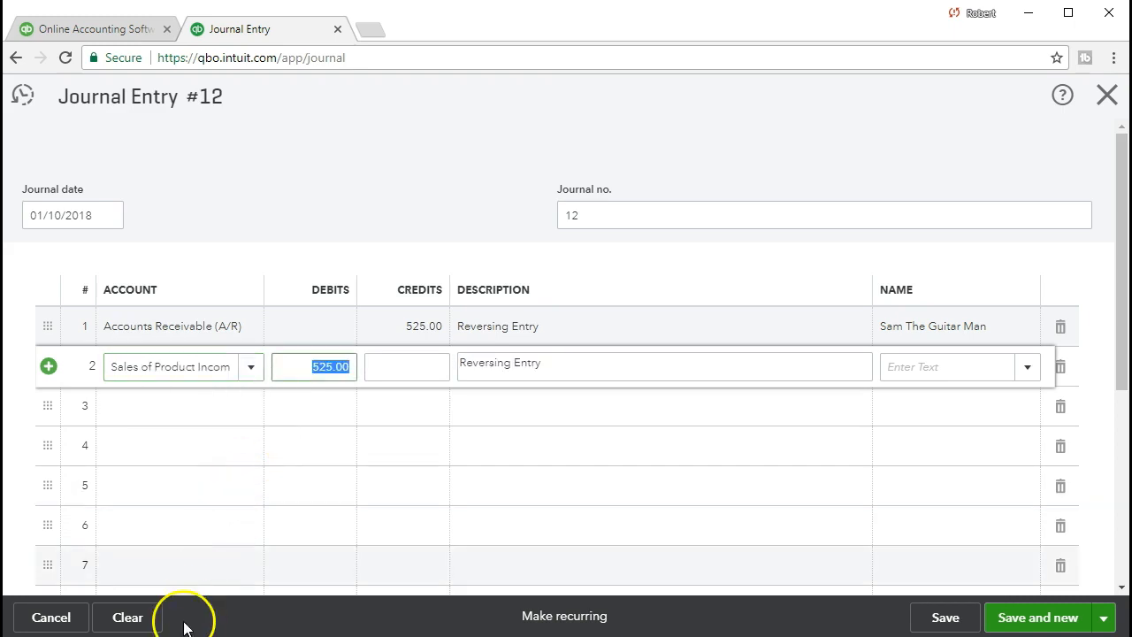
click(309, 366)
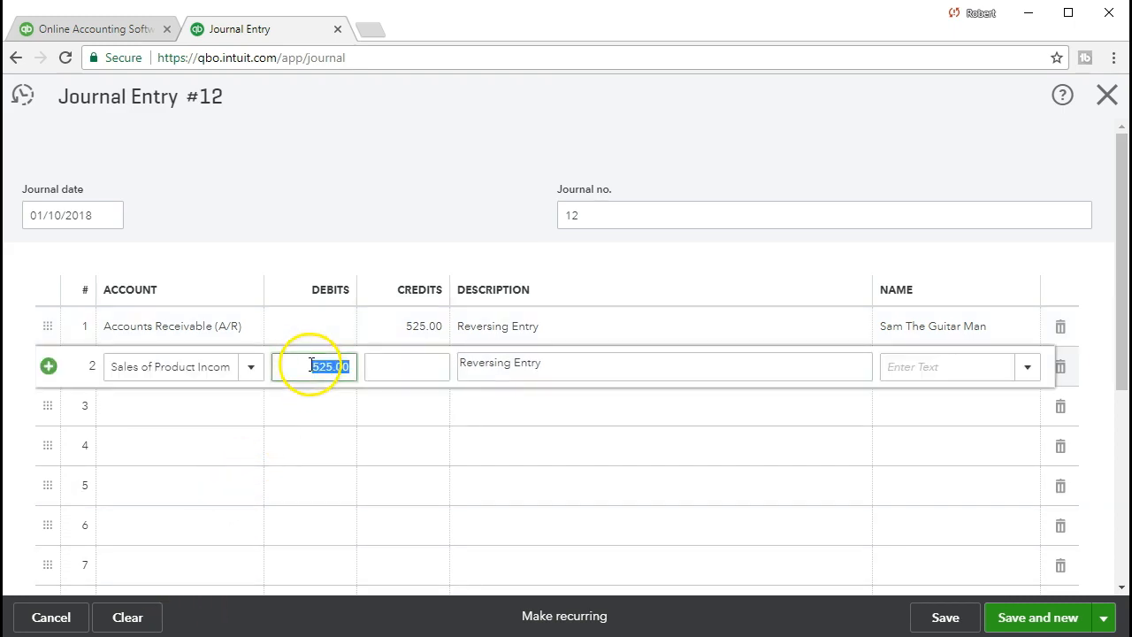
text(500)
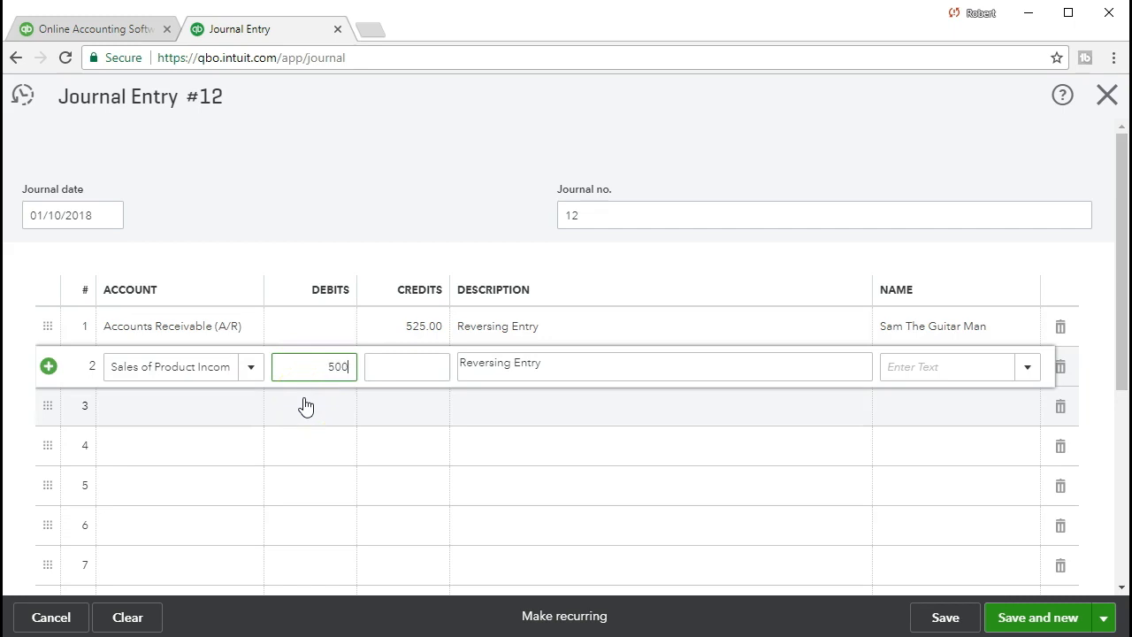
key(Tab)
key(Tab)
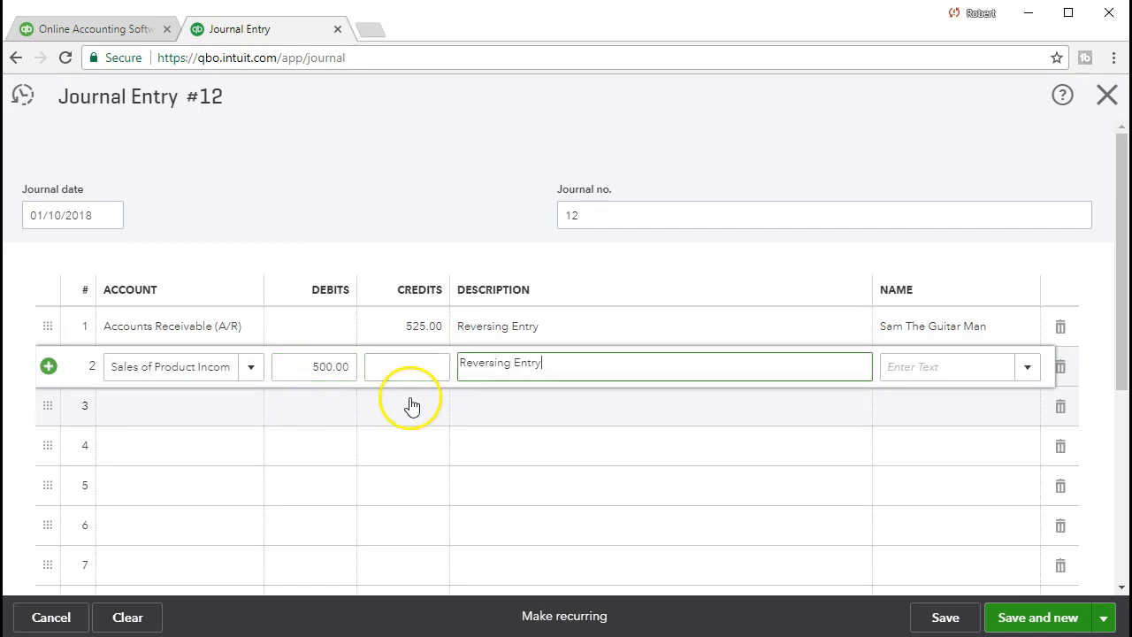
Step: On the third journal line, choose California State Board of Equalization Payable with a debit of 25
click(131, 414)
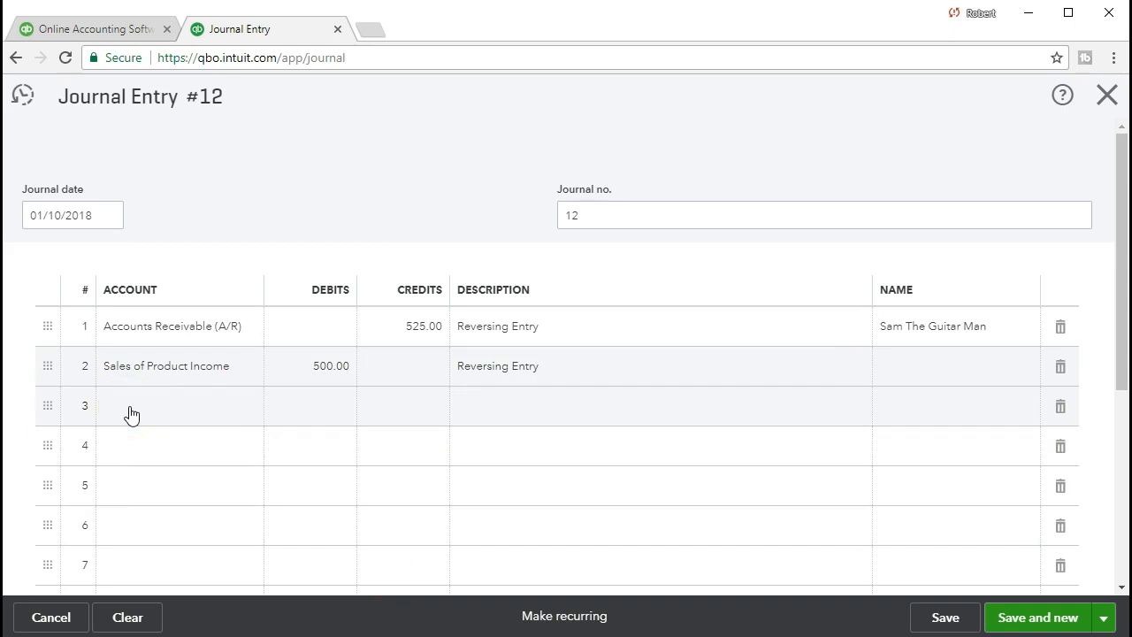
click(131, 408)
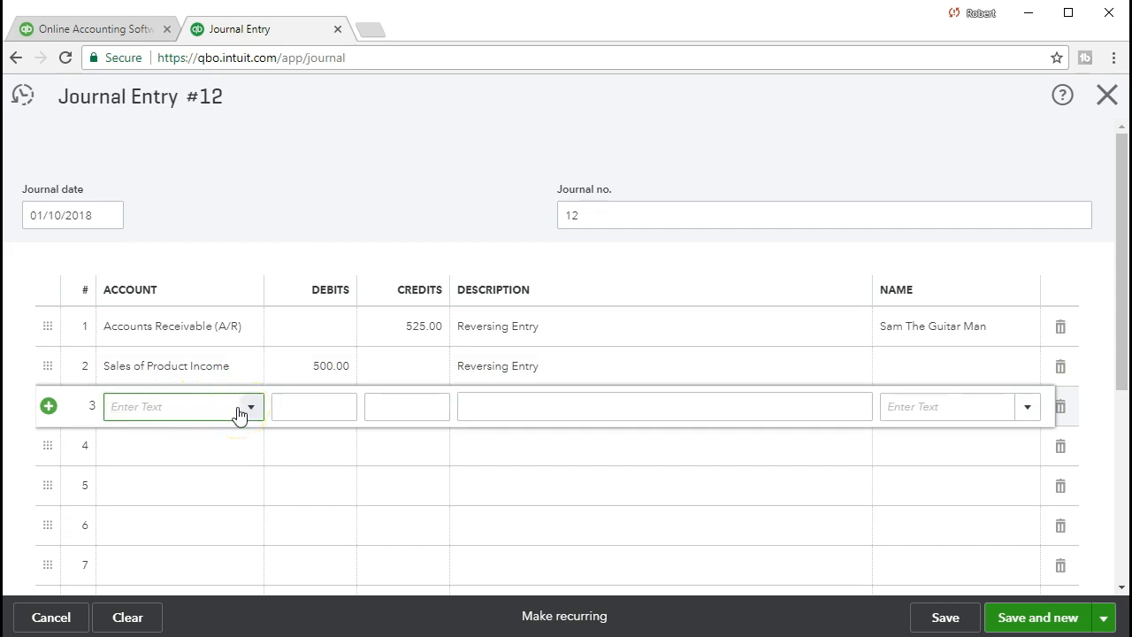
text(C)
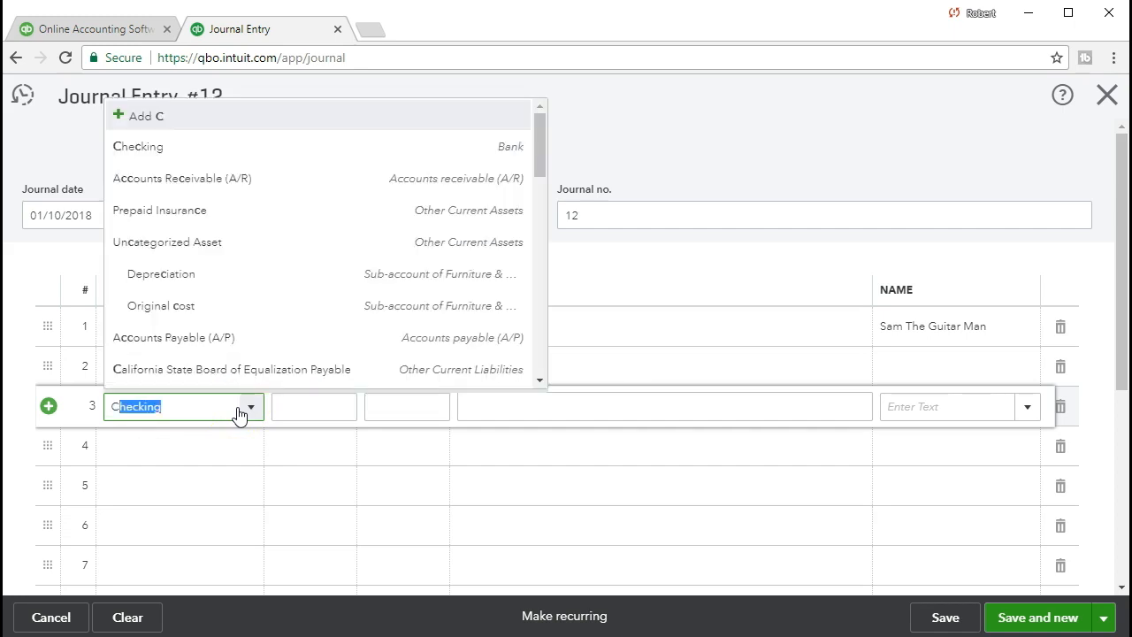
text(al)
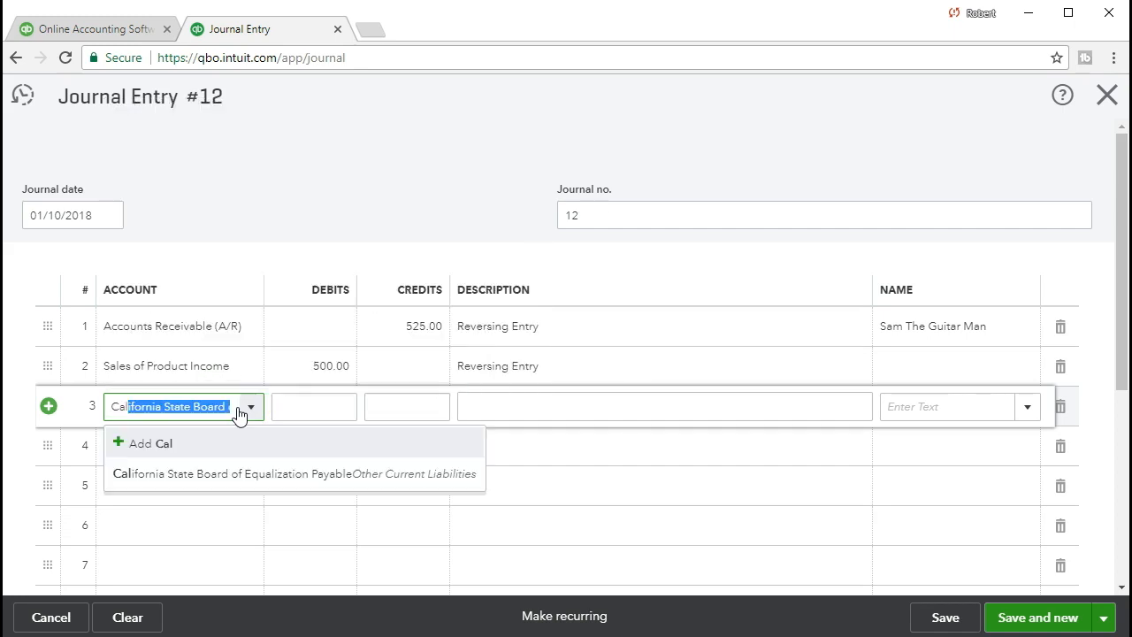
click(240, 480)
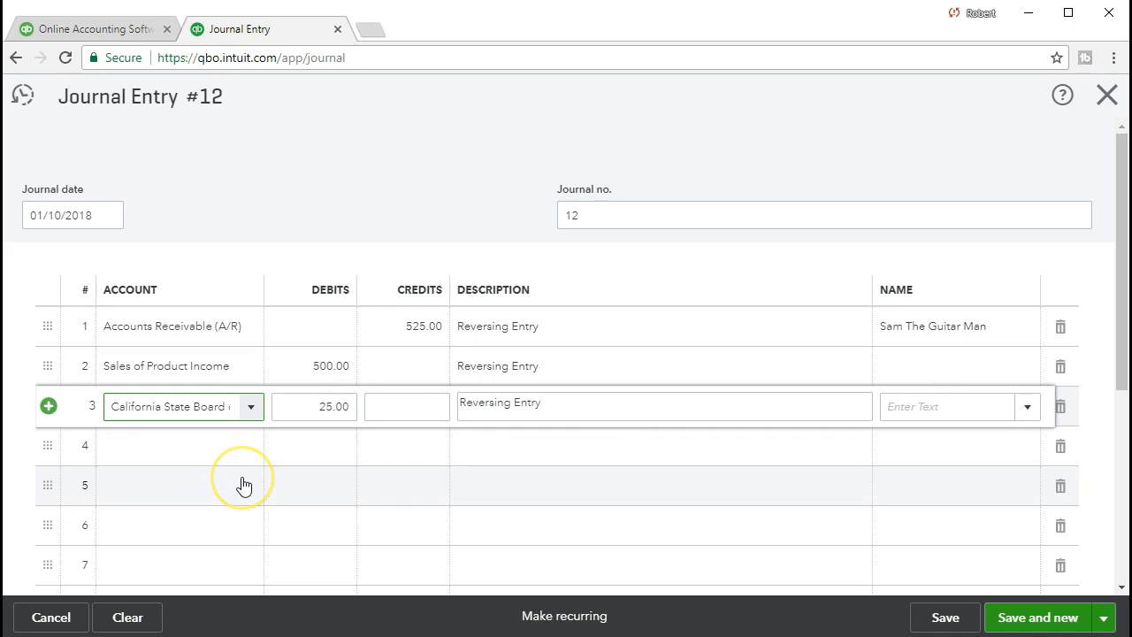
key(Tab)
key(Tab)
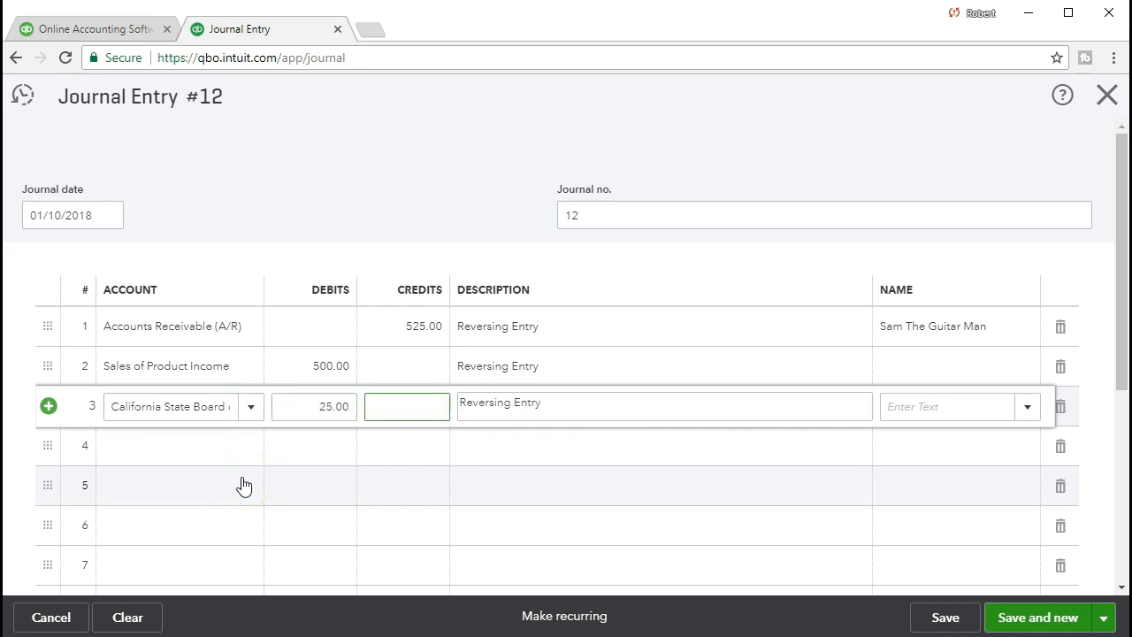
Step: On the fourth journal line, choose Cost of Goods Sold and enter a credit of 400
click(179, 445)
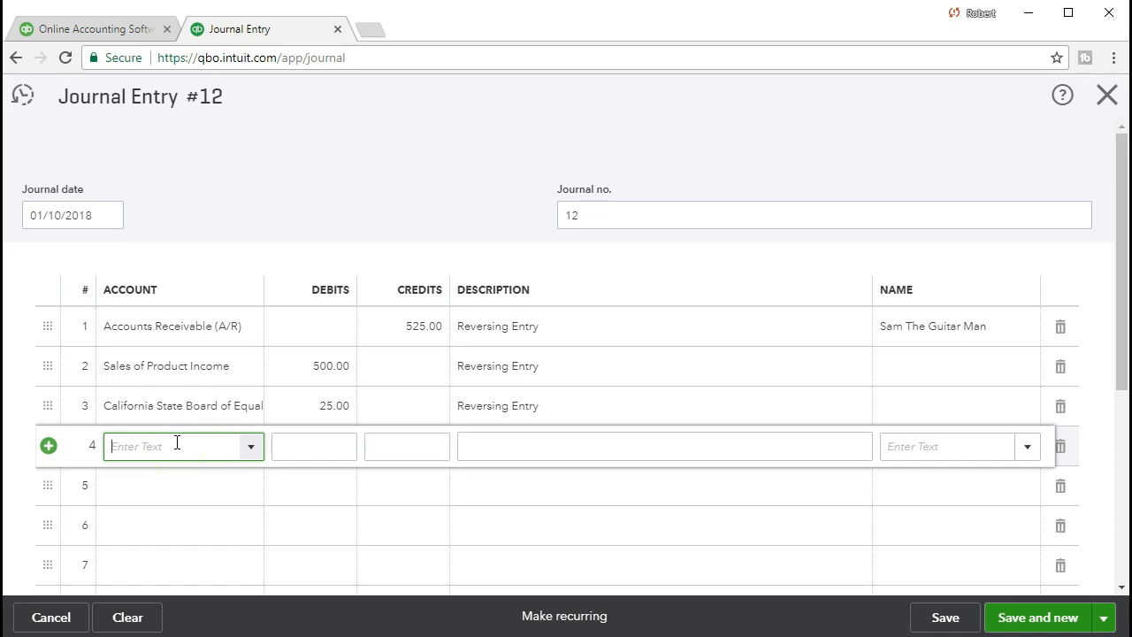
text(Cos)
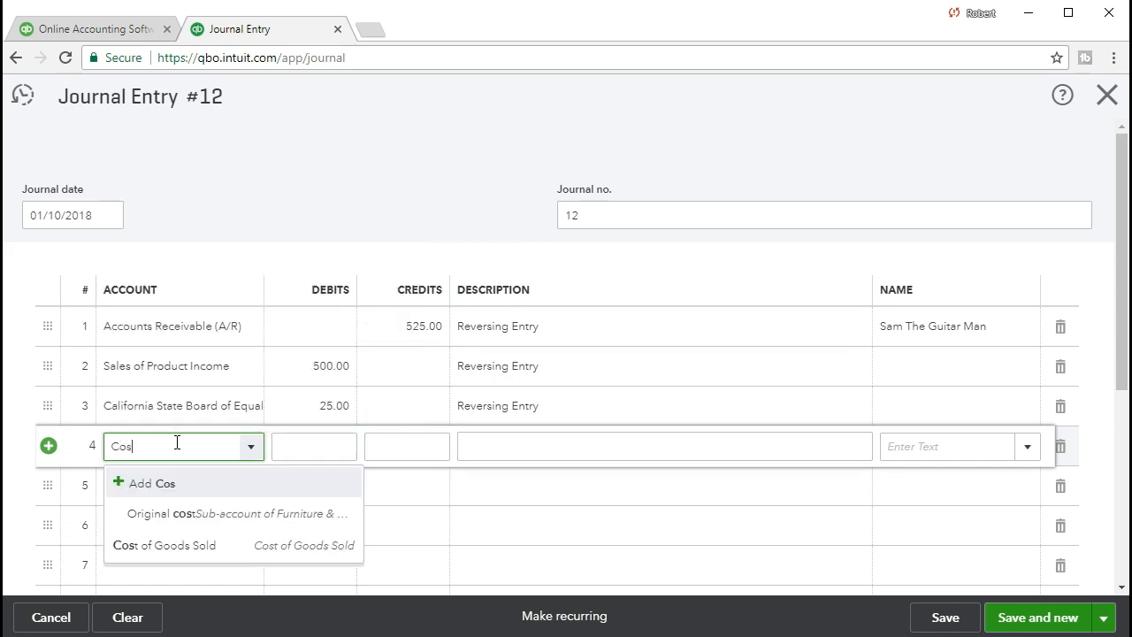
click(186, 550)
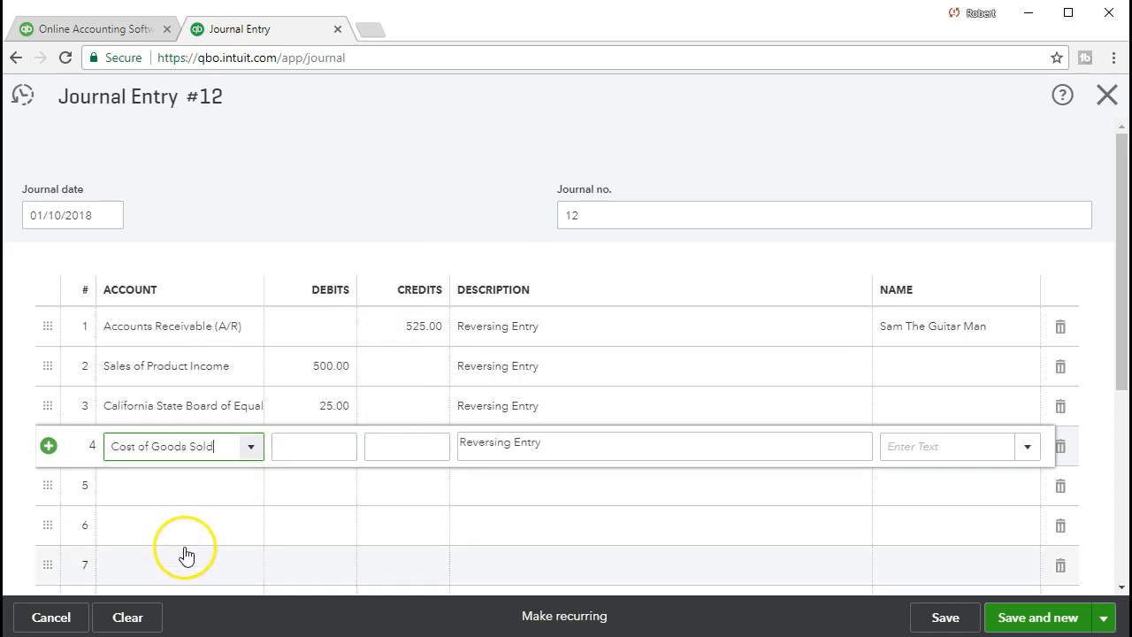
key(Tab)
key(Tab)
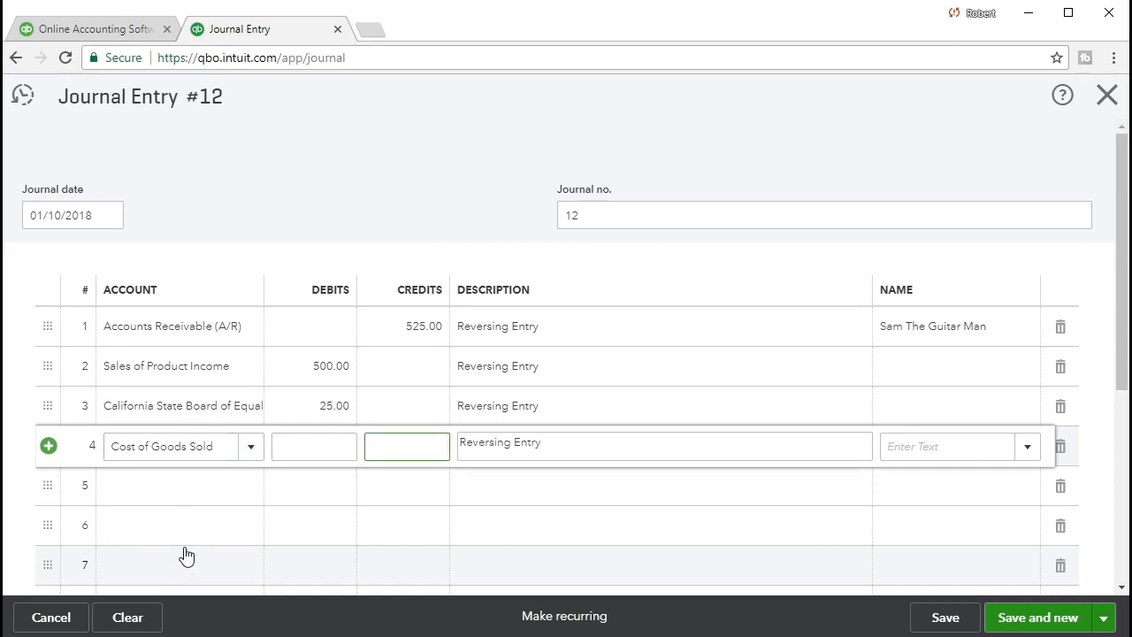
text(400)
key(Tab)
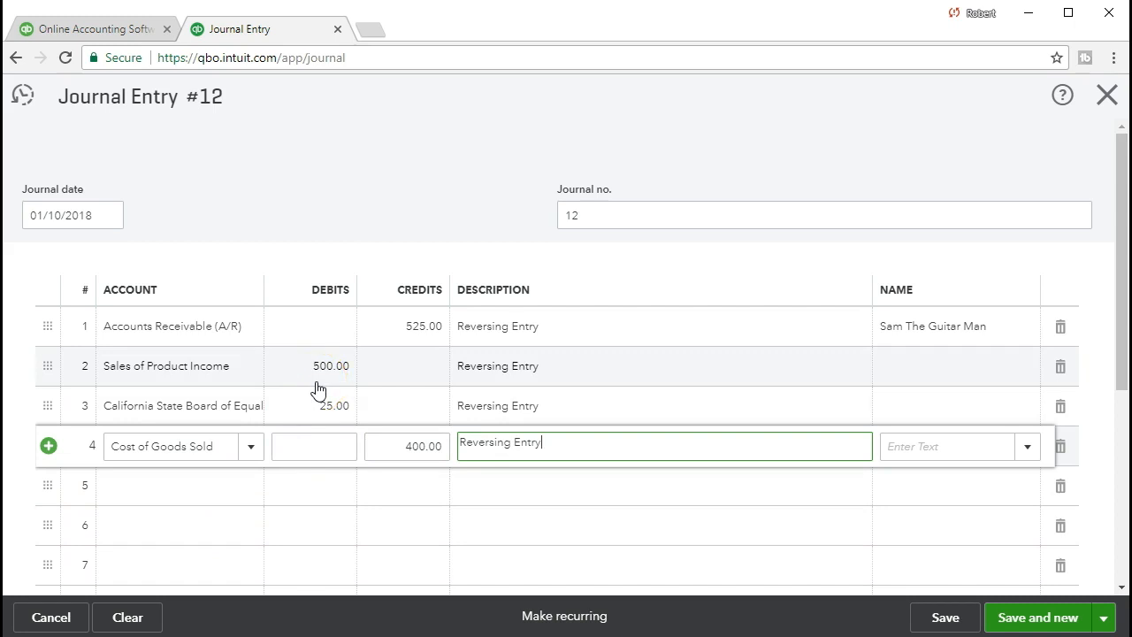
Step: On the fifth journal line, choose Inventory Asset and accept a debit of 400
click(179, 495)
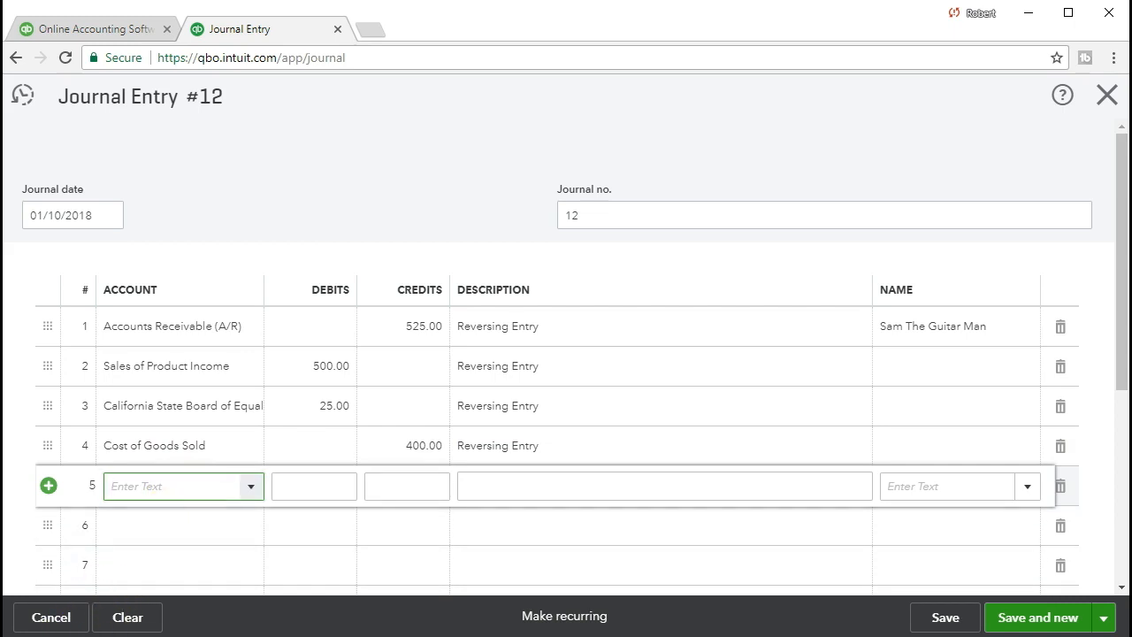
click(167, 495)
text(in)
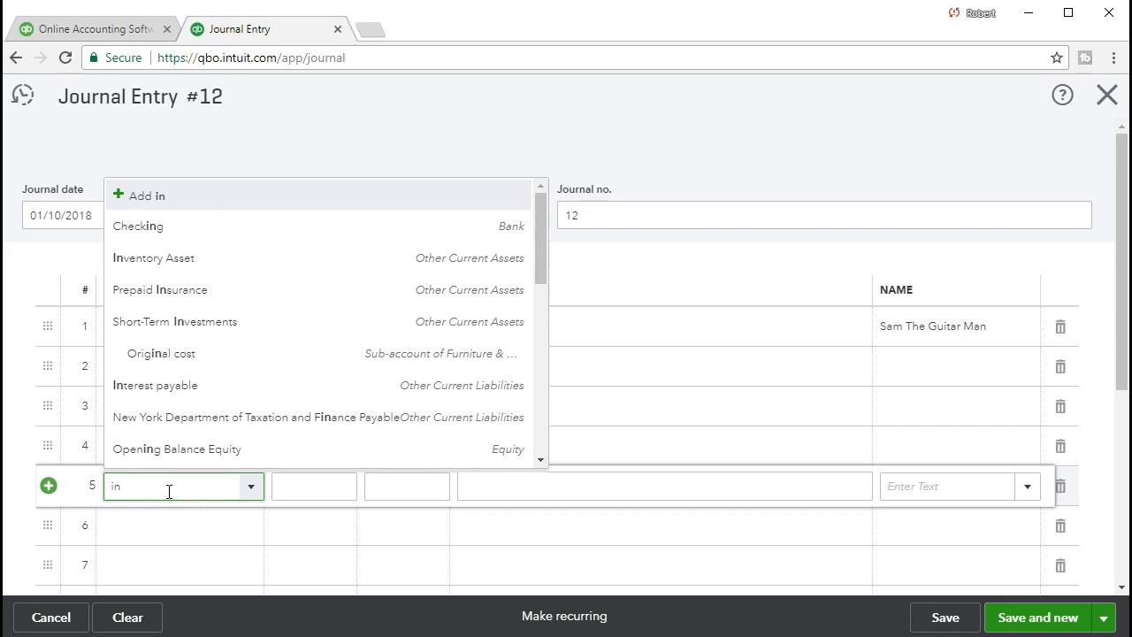
text(ventory Asset)
click(174, 550)
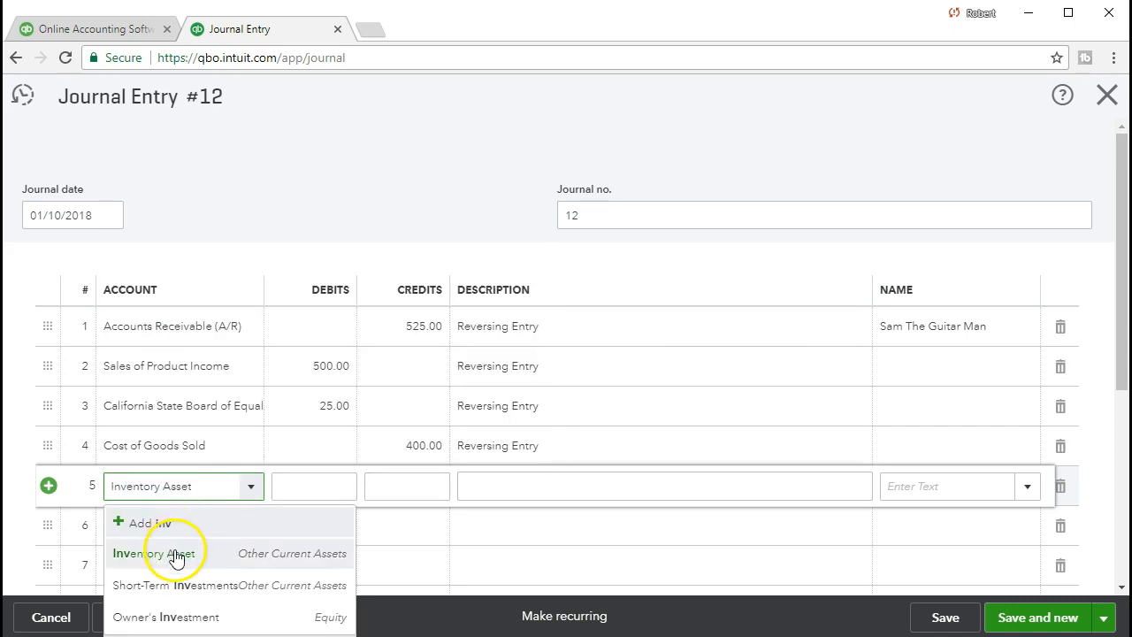
key(Tab)
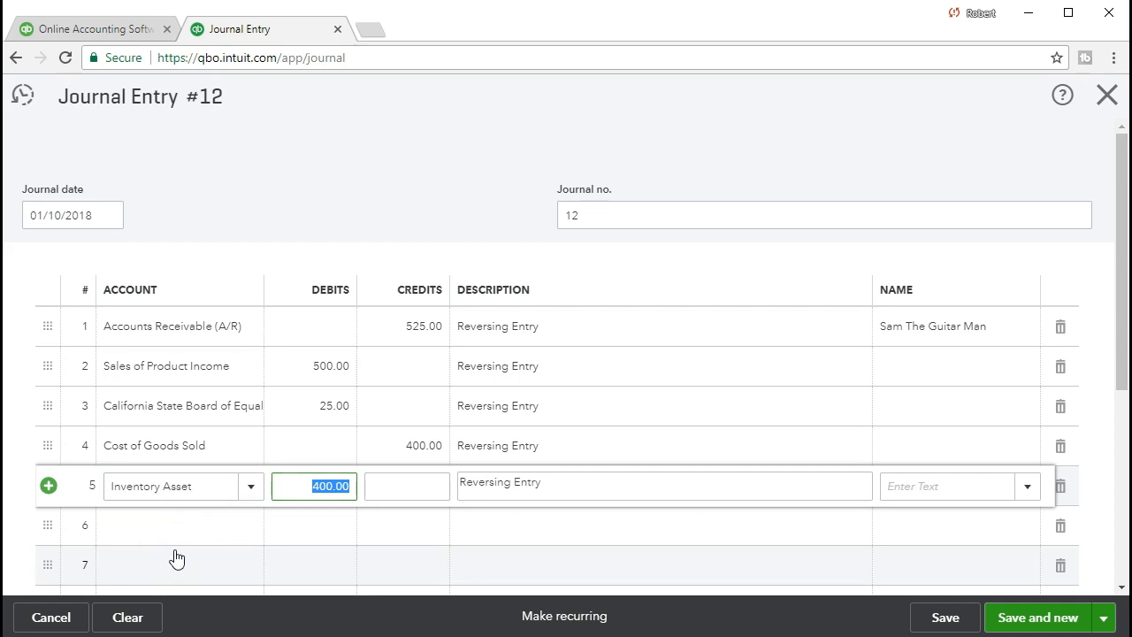
click(210, 531)
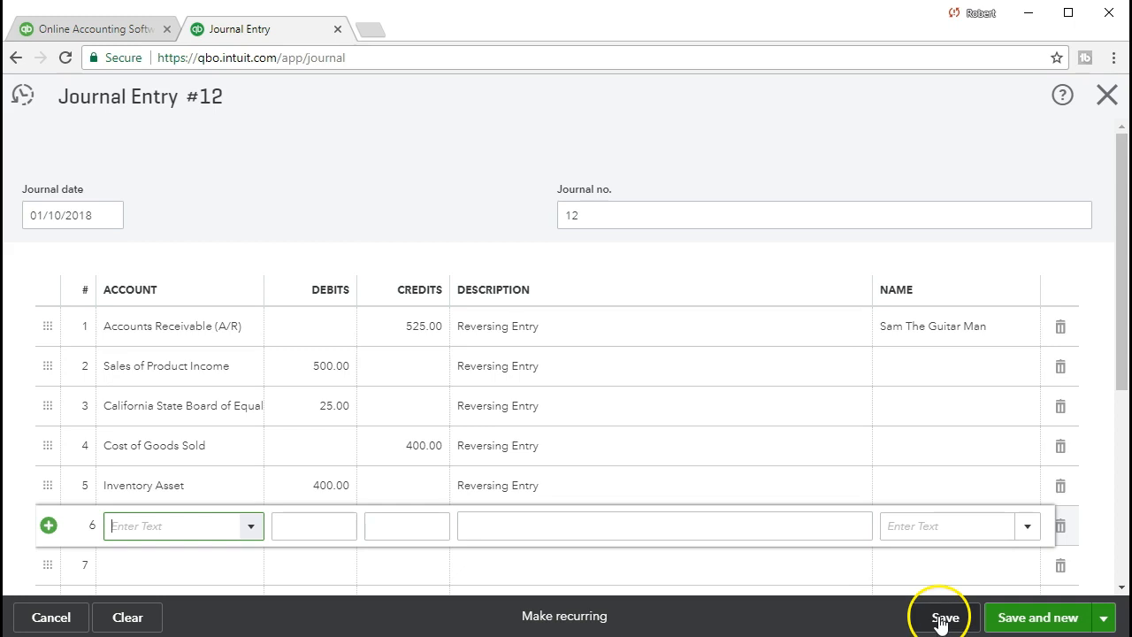
Step: Set the journal date of the reversing entry to 03/01/2021, then save the entry and close it
click(106, 216)
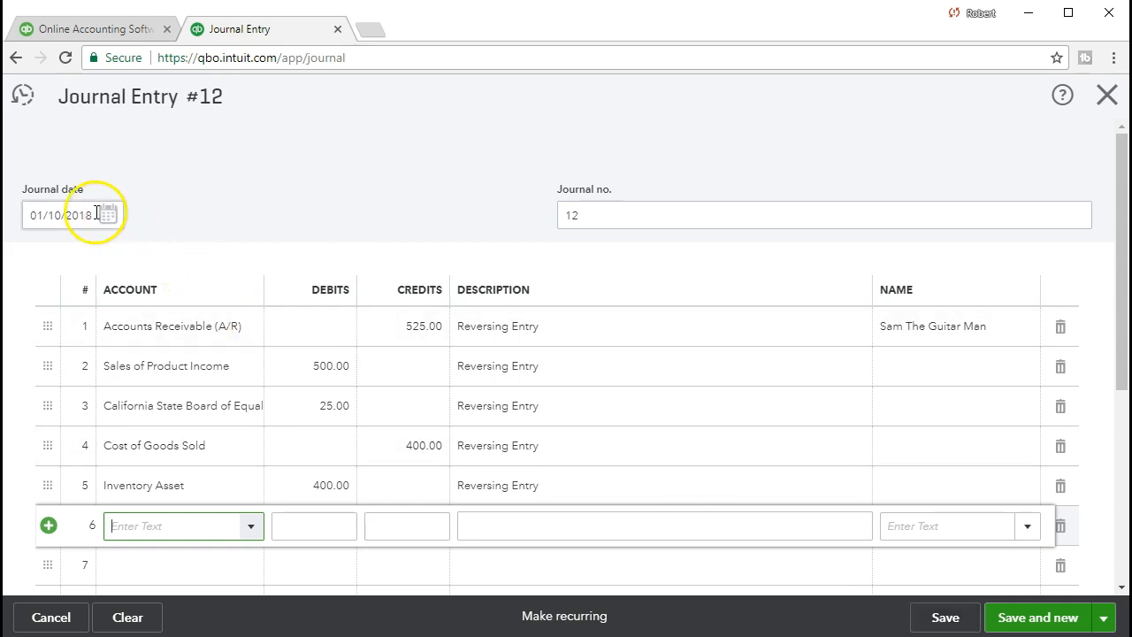
text(0)
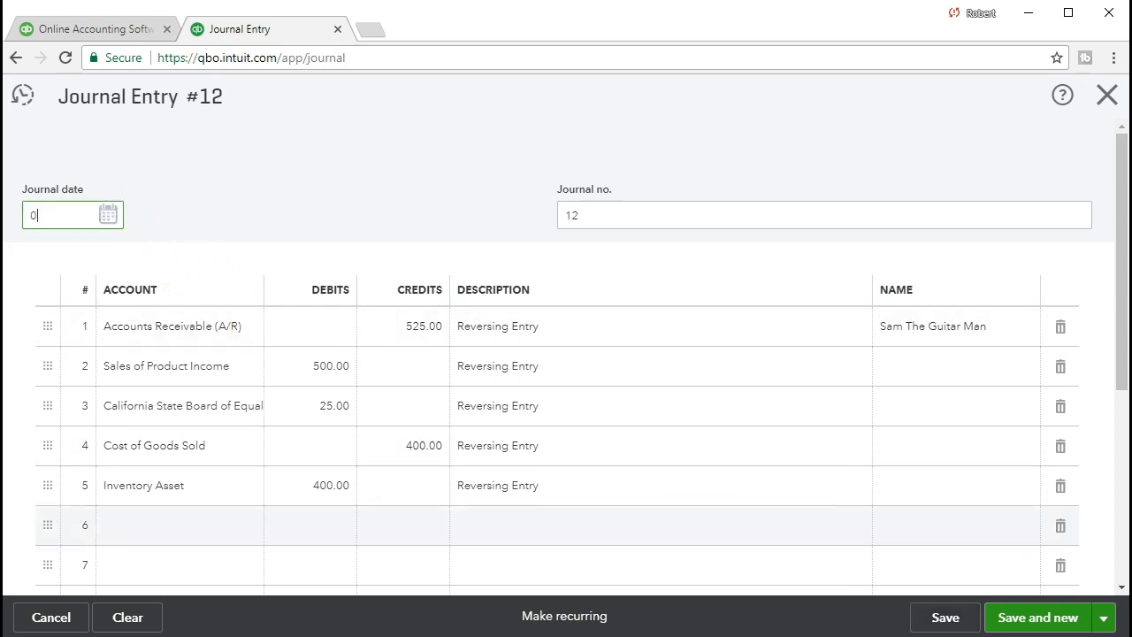
text(3/01/2021)
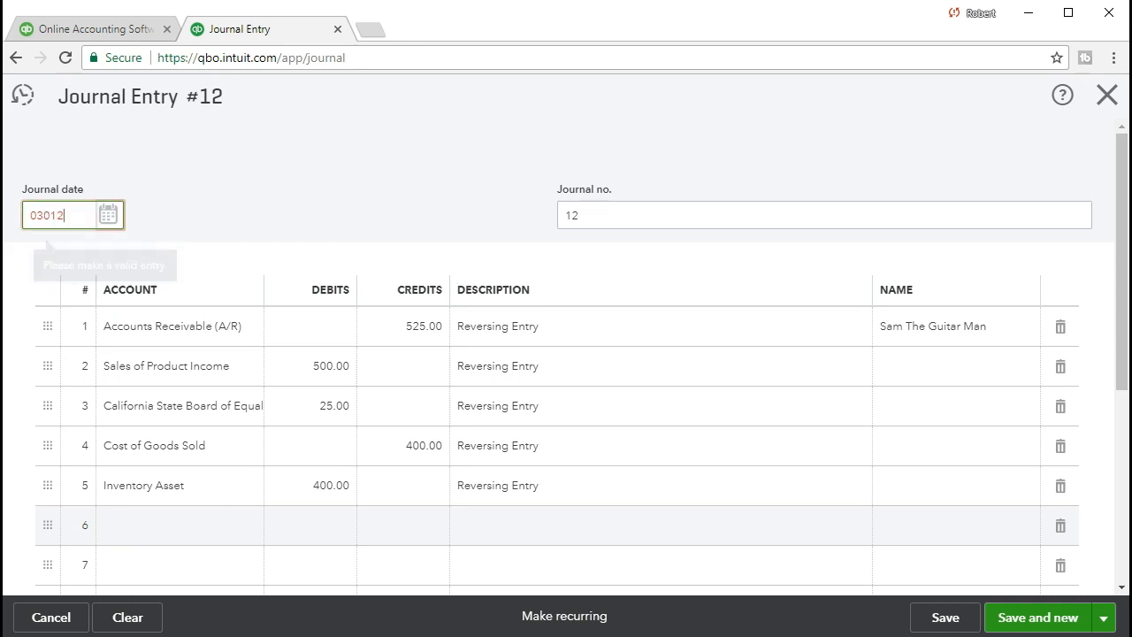
key(Tab)
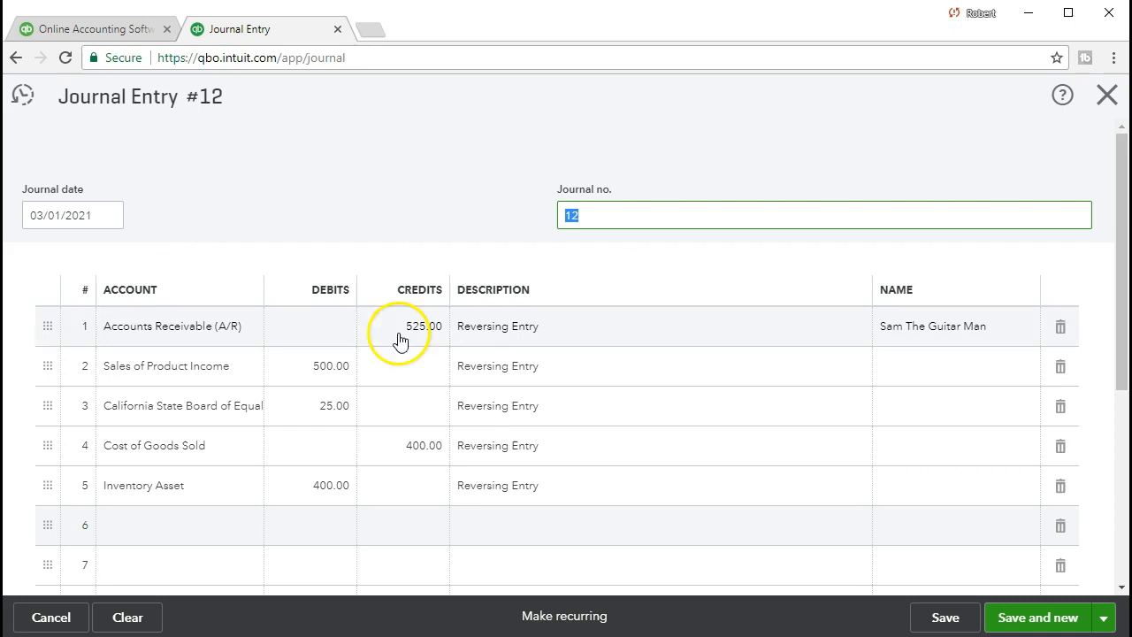
click(943, 623)
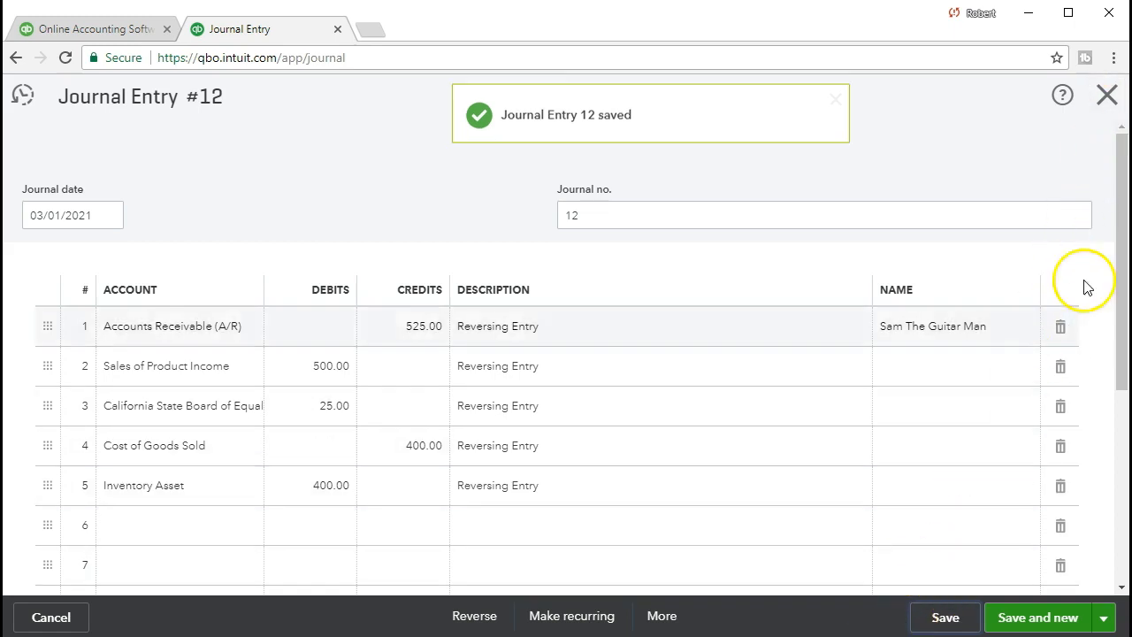
click(1108, 95)
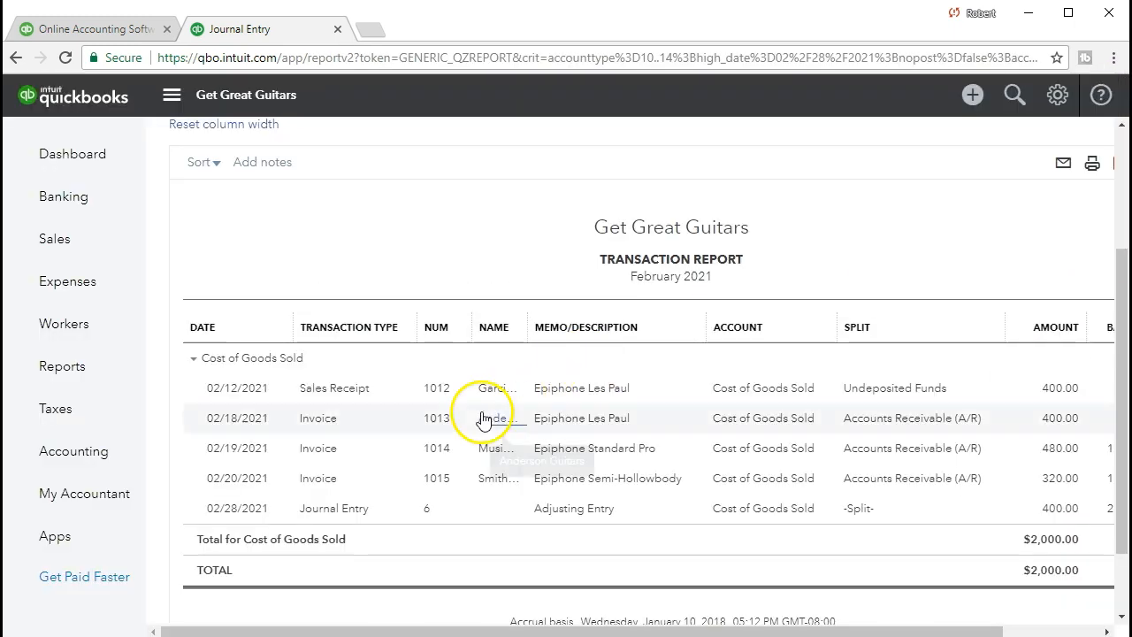
Step: Open the Balance Sheet report and run it for 01/01/2021 to 02/28/2021
click(92, 387)
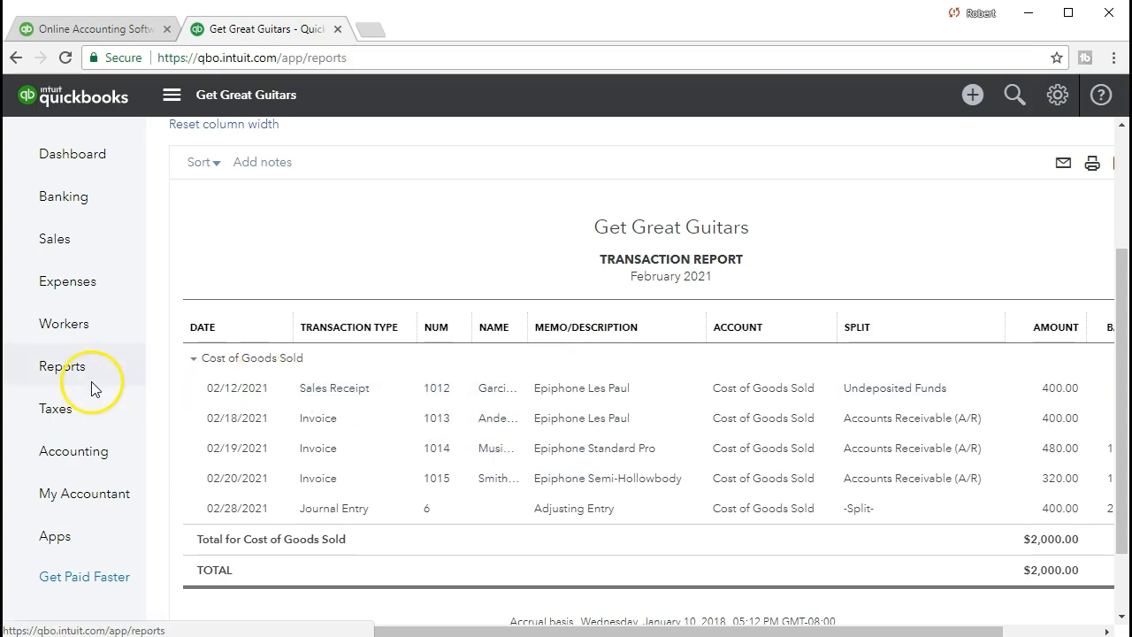
click(235, 475)
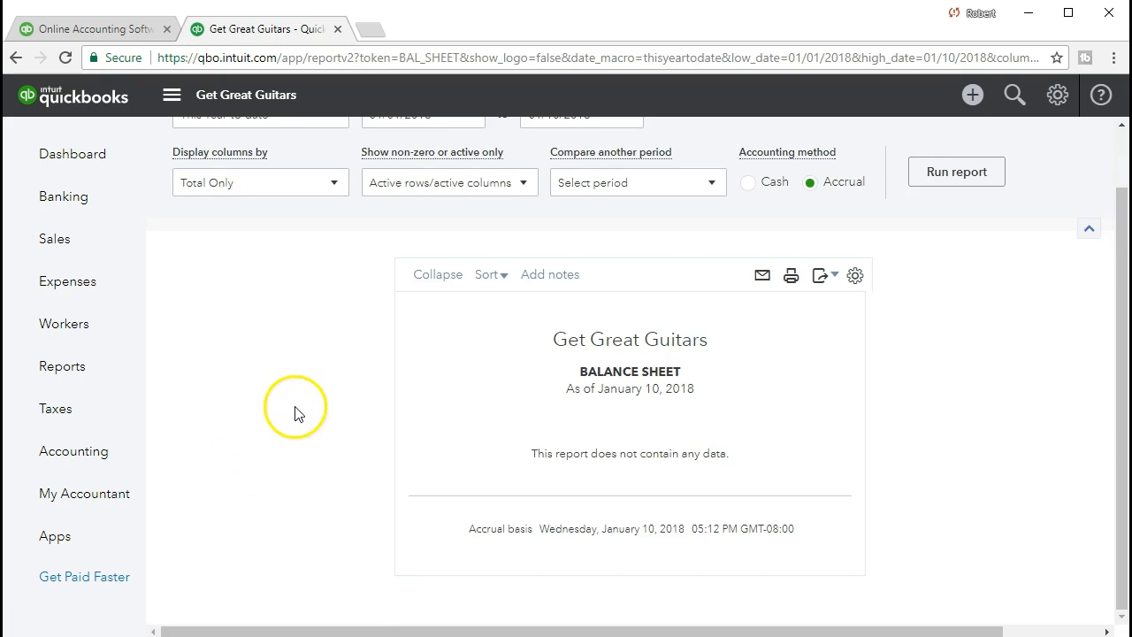
click(446, 177)
text(01/01/2021)
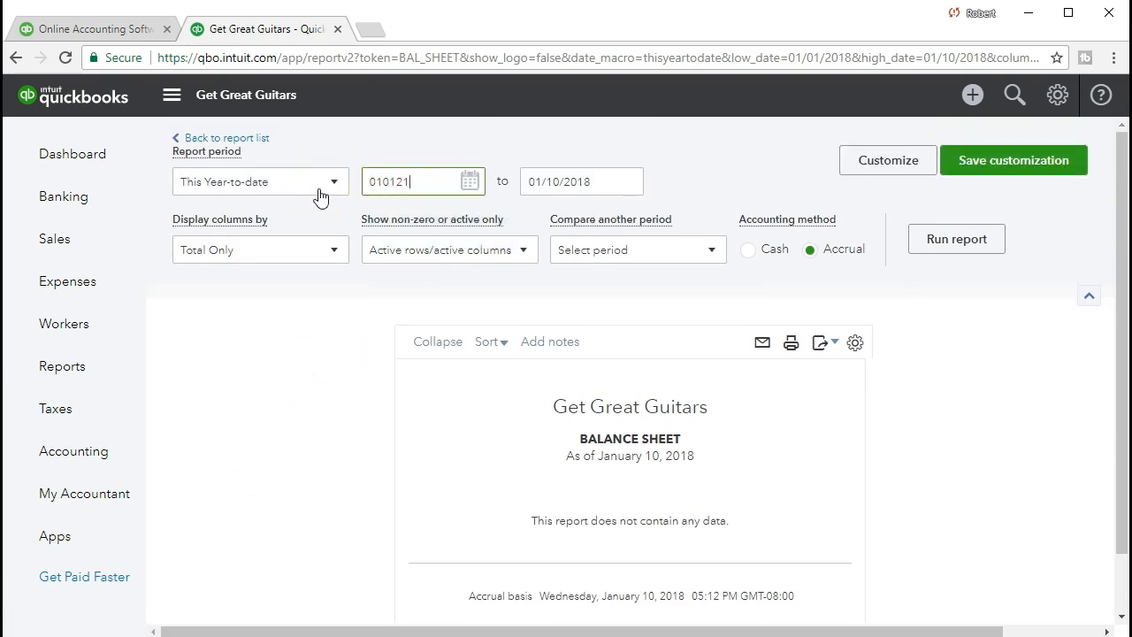
key(Tab)
text(02/28/2021)
key(Tab)
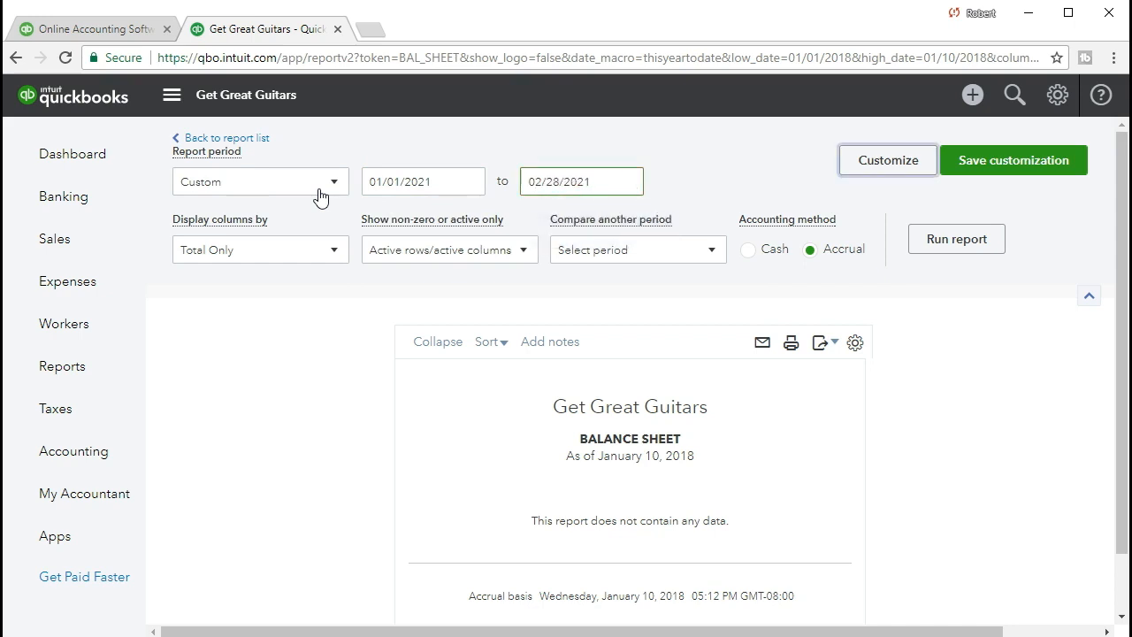
click(935, 244)
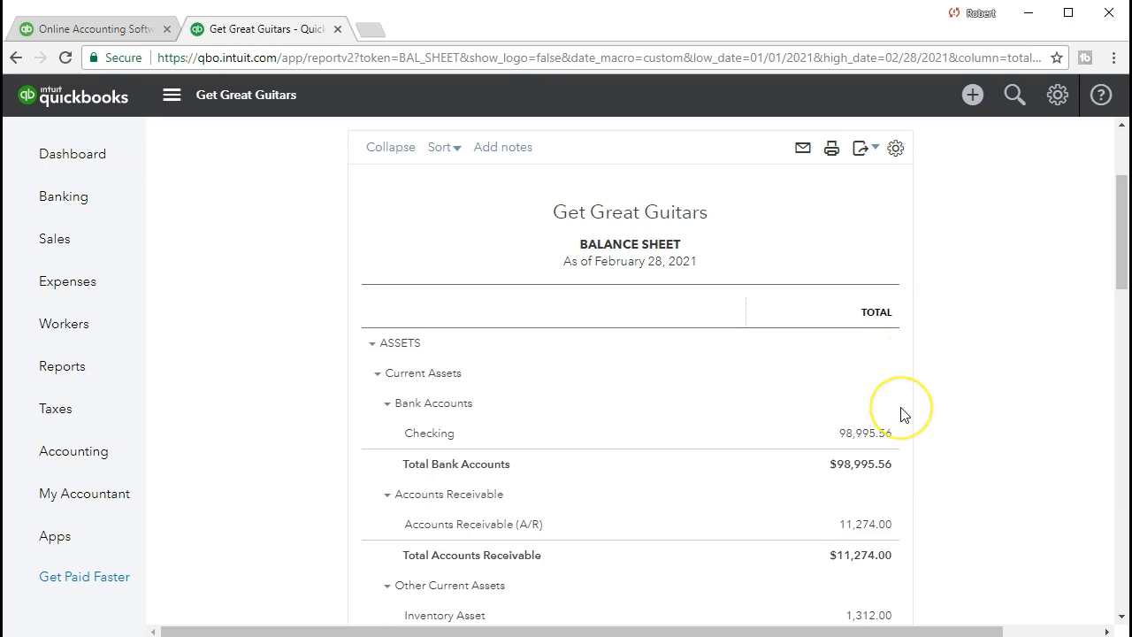
Step: Open the transaction detail behind the Accounts Receivable balance and narrow the report's columns to review the adjusting entries
scroll(904, 412, down, 3)
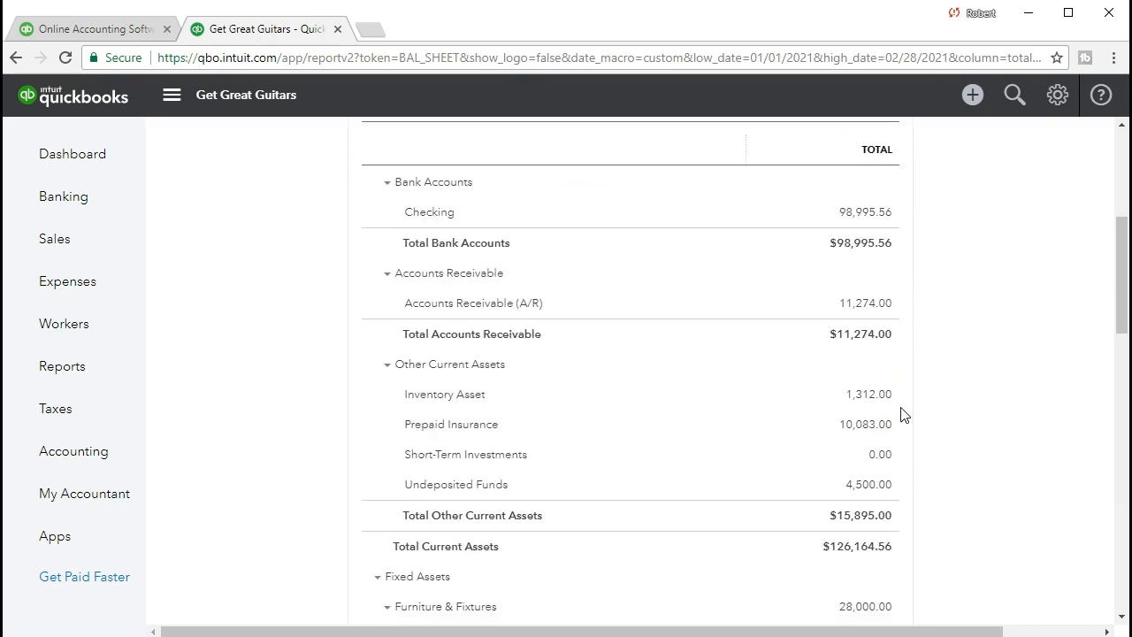
click(880, 311)
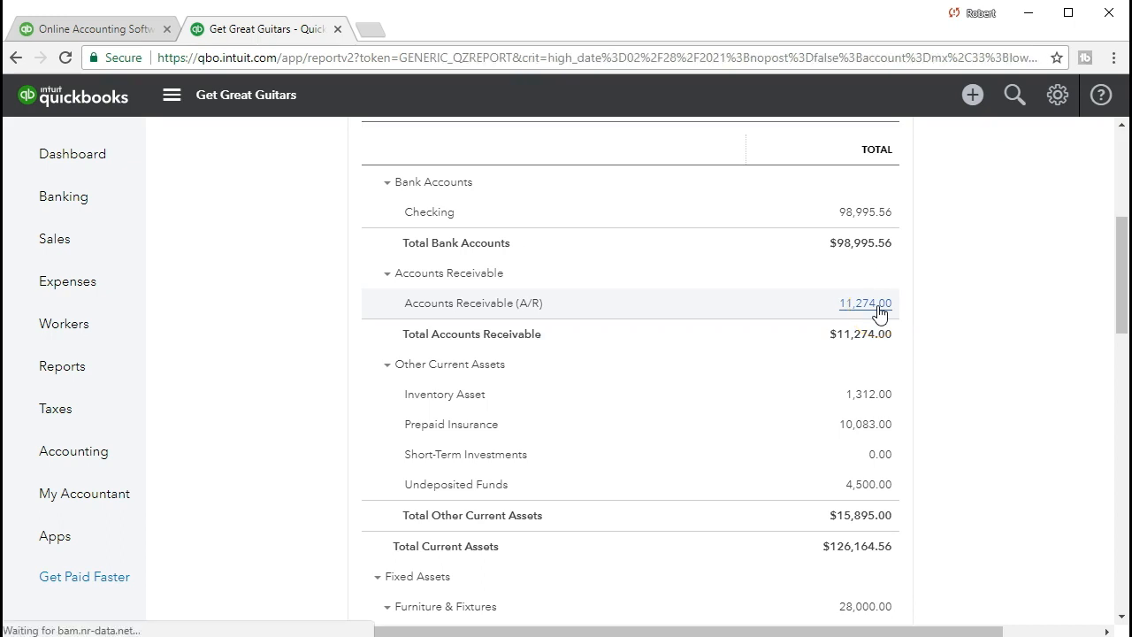
scroll(858, 374, down, 7)
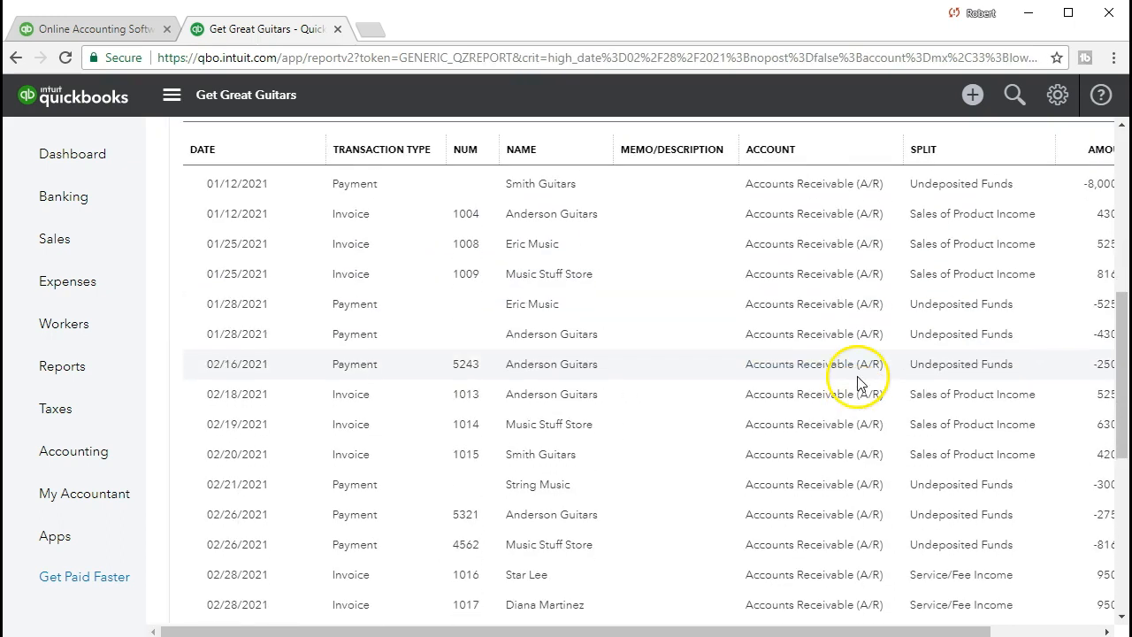
scroll(785, 606, down, 3)
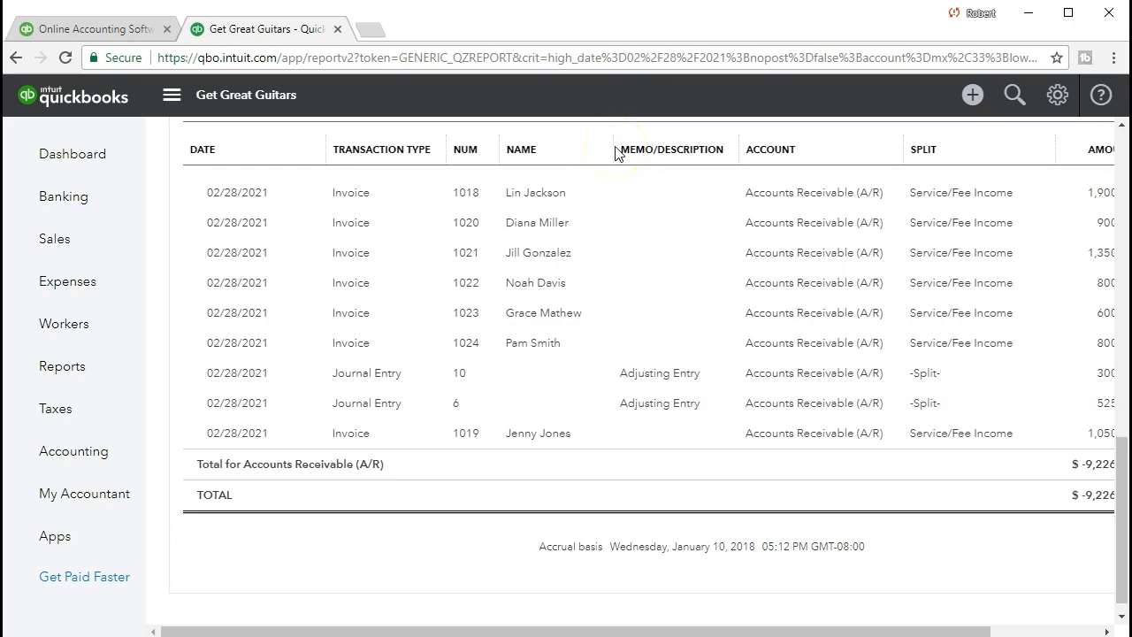
drag(607, 148, 568, 155)
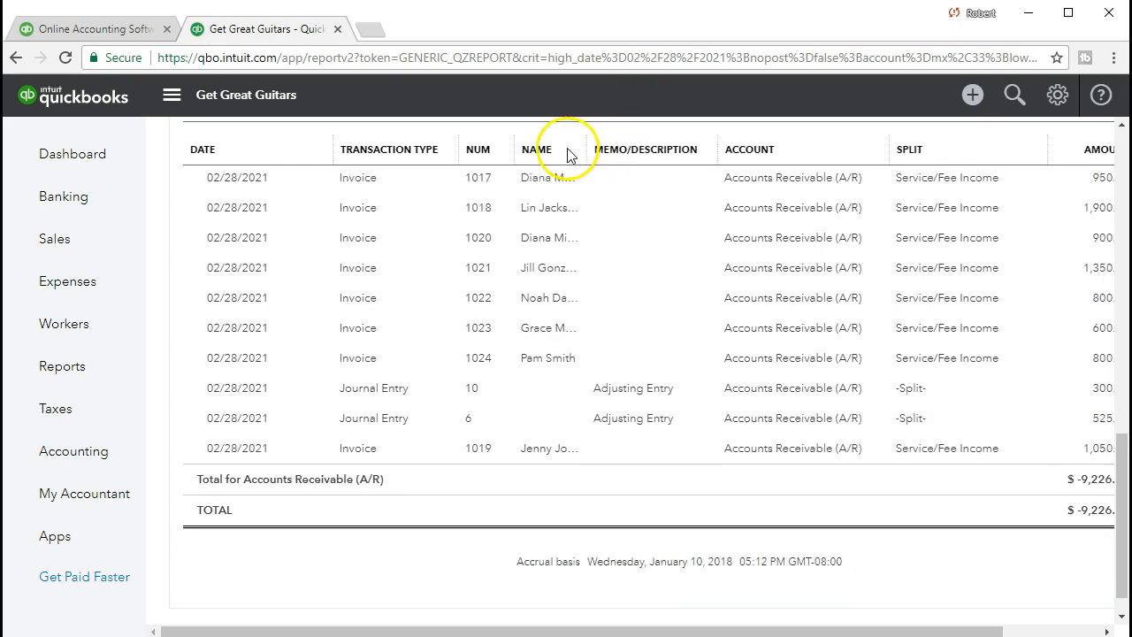
click(887, 150)
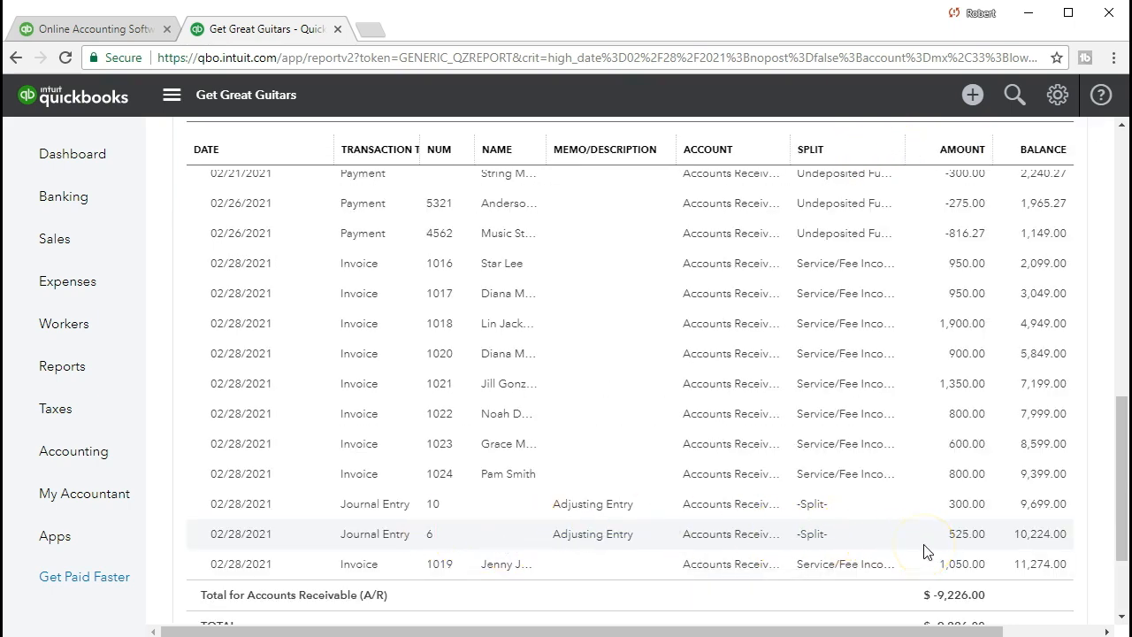
Step: Rerun the Accounts Receivable transaction report with the end date 03/08/2021 and review the March reversing entries and invoice
scroll(751, 530, up, 15)
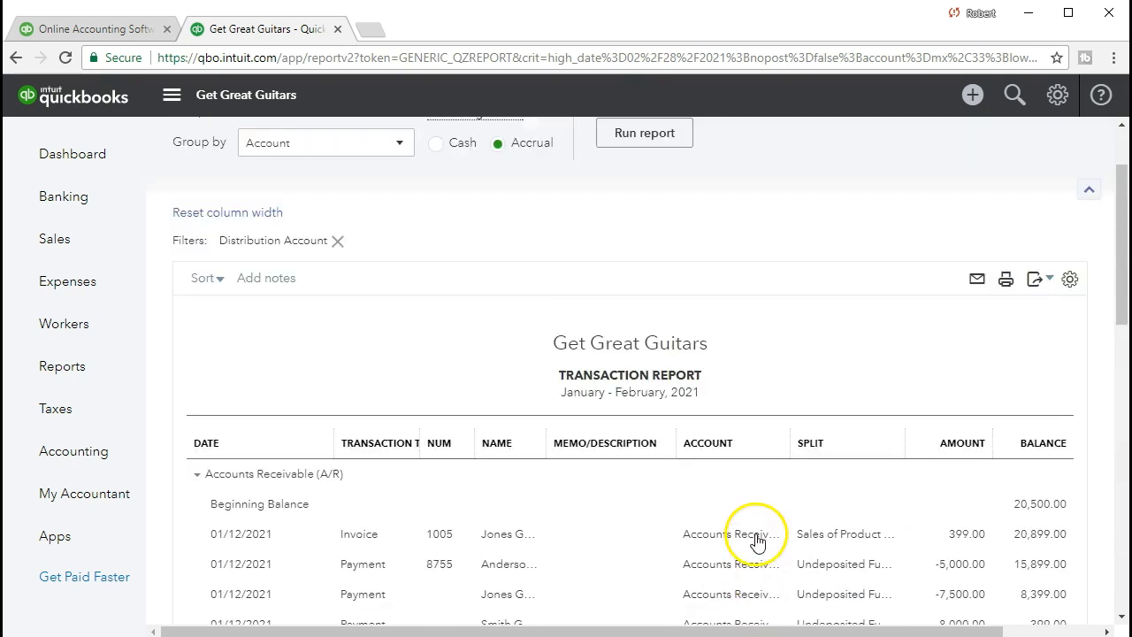
drag(574, 183, 501, 179)
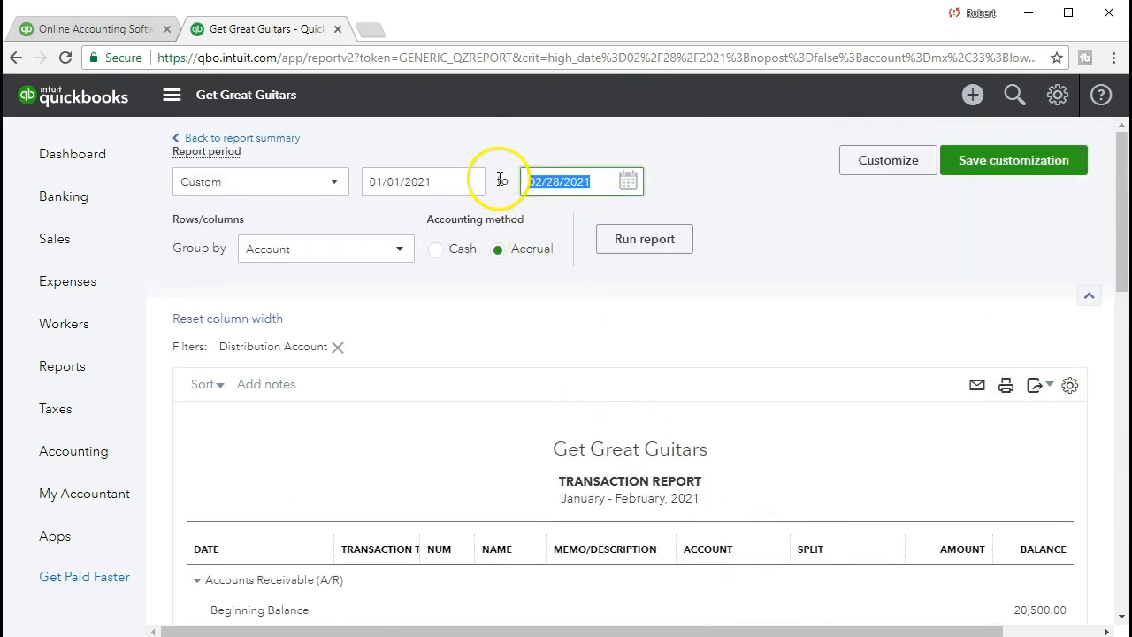
key(plus)
key(plus)
key(plus)
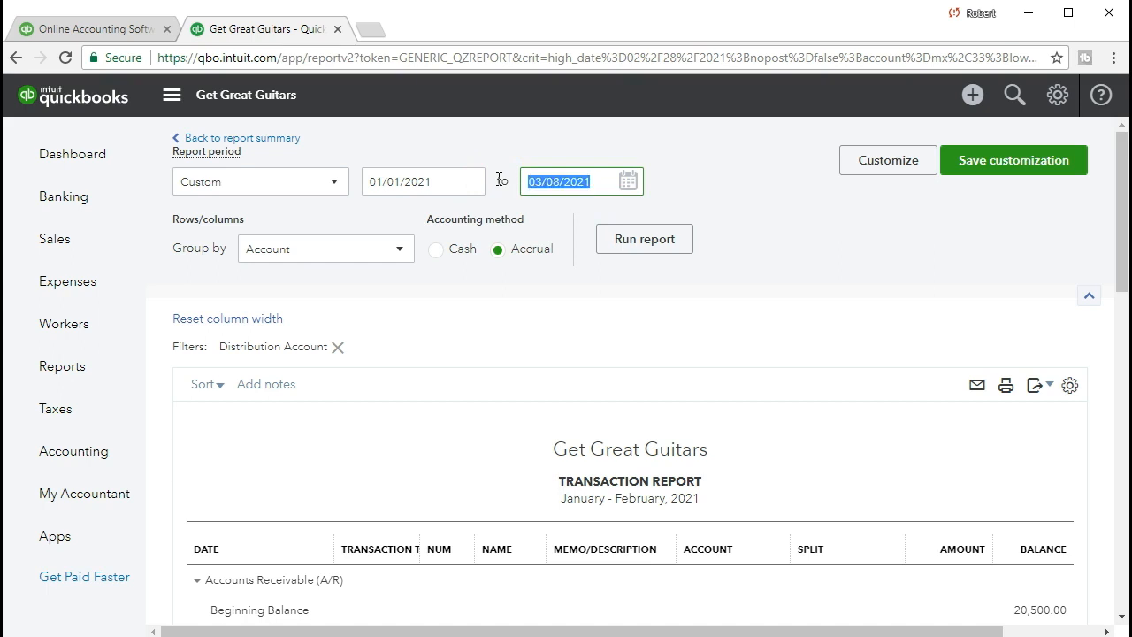
click(631, 254)
scroll(601, 354, down, 15)
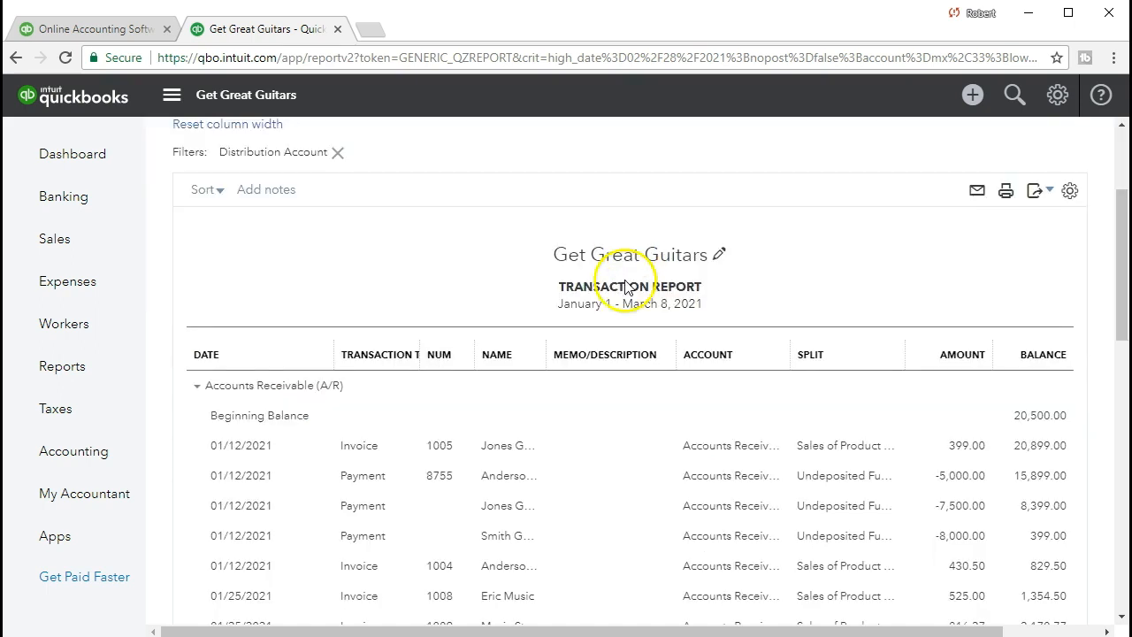
scroll(600, 361, down, 3)
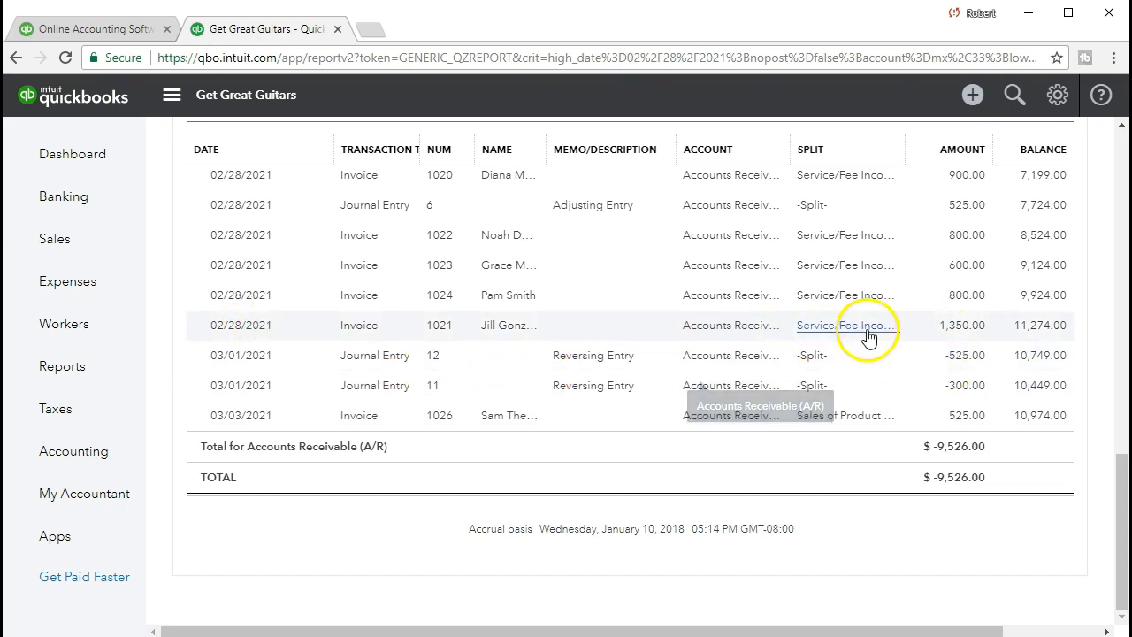
click(950, 421)
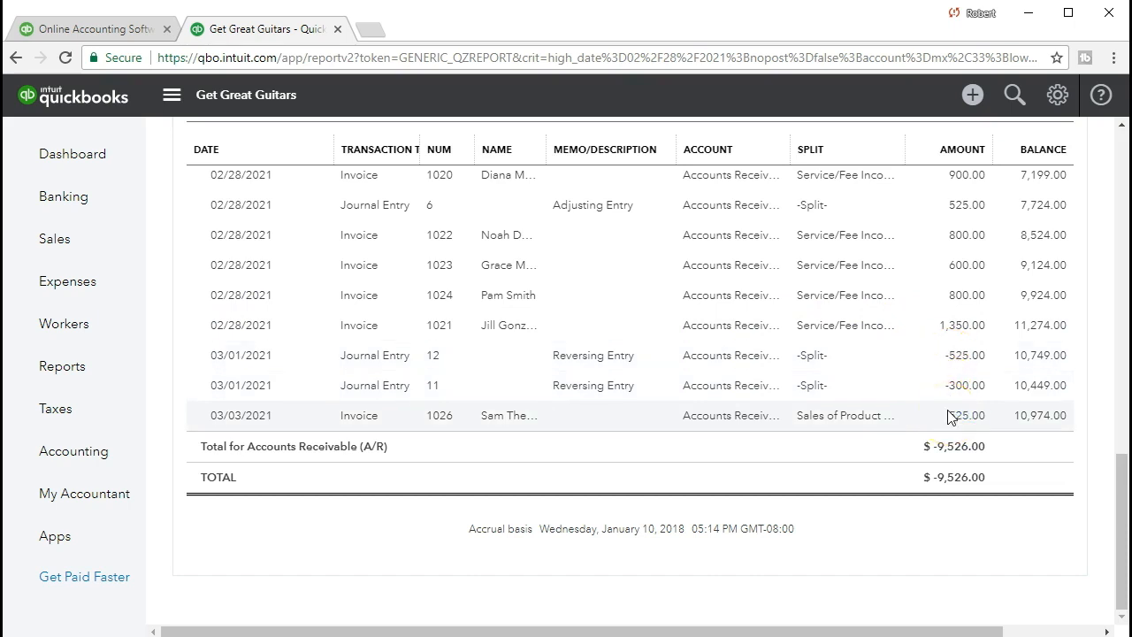
click(947, 366)
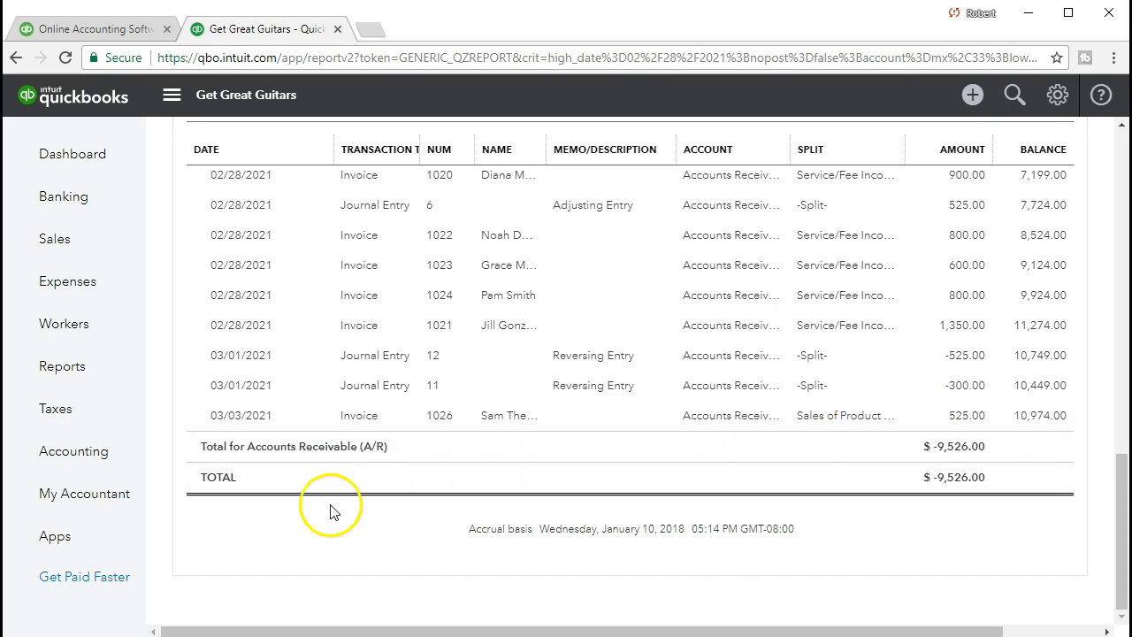
Step: Return to the Balance Sheet and open the Inventory Asset transaction detail to review the February adjusting entry
scroll(328, 505, up, 15)
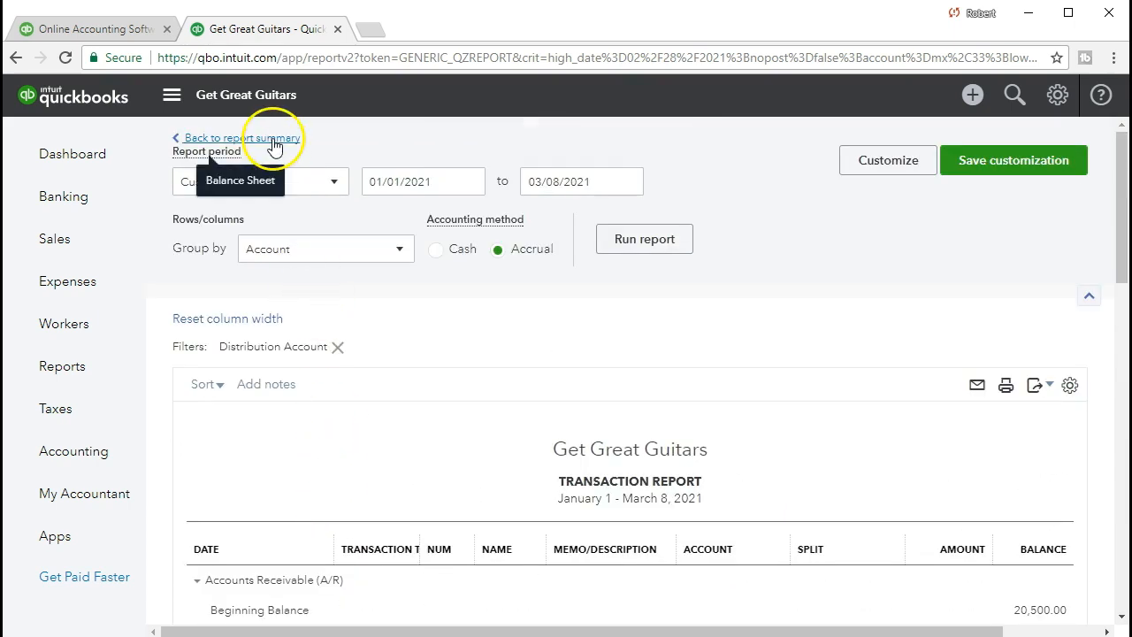
click(270, 139)
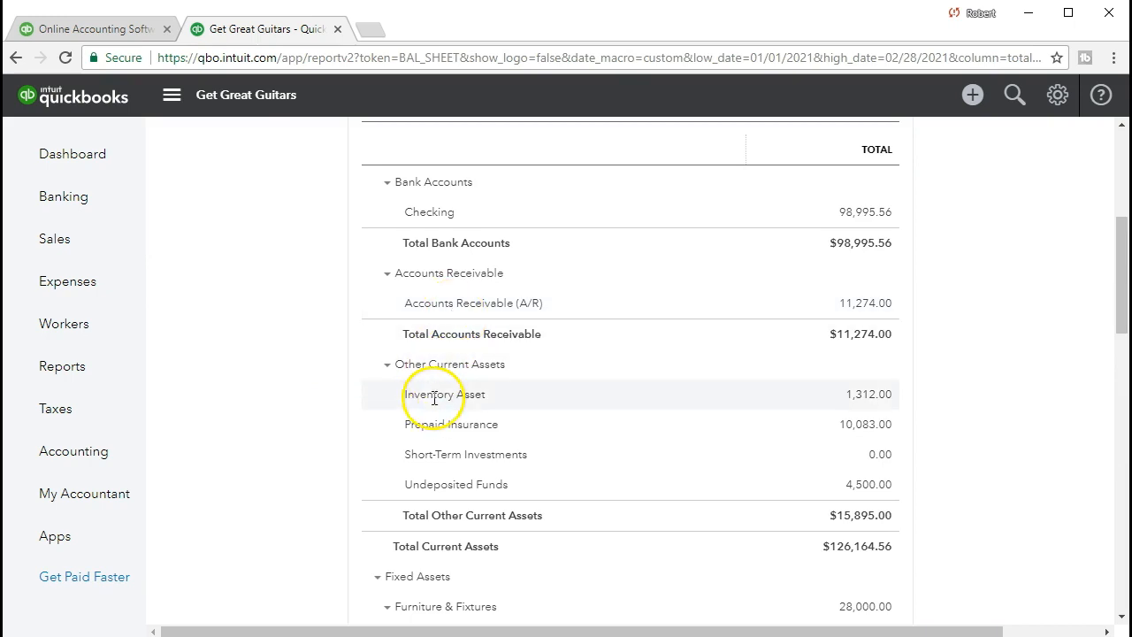
scroll(434, 402, up, 3)
scroll(434, 403, down, 3)
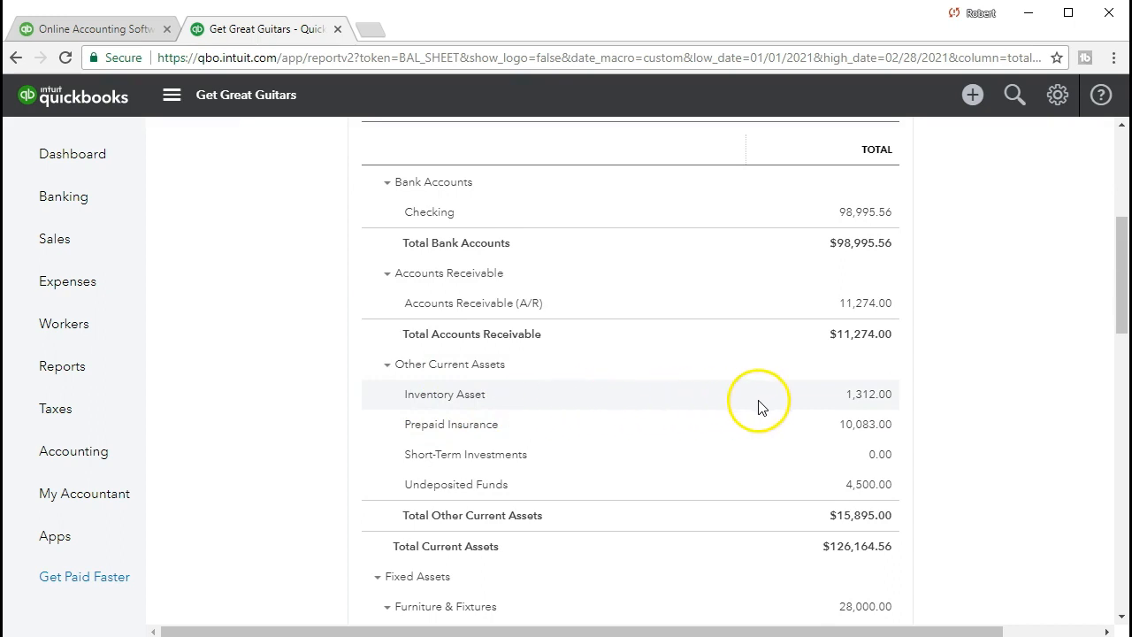
click(866, 403)
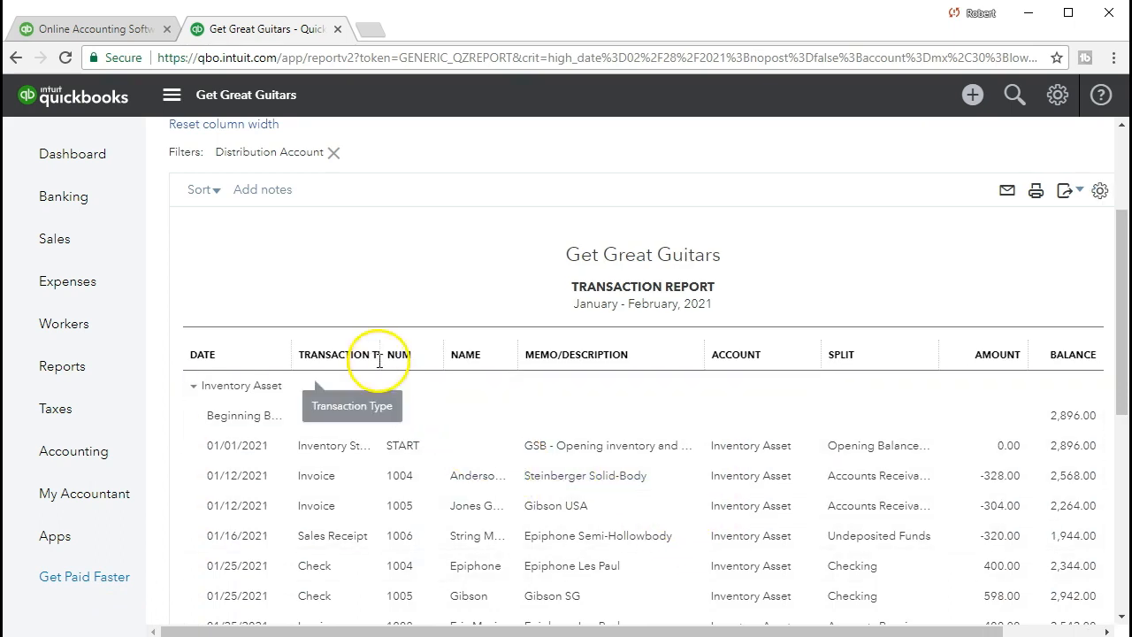
drag(374, 359, 379, 359)
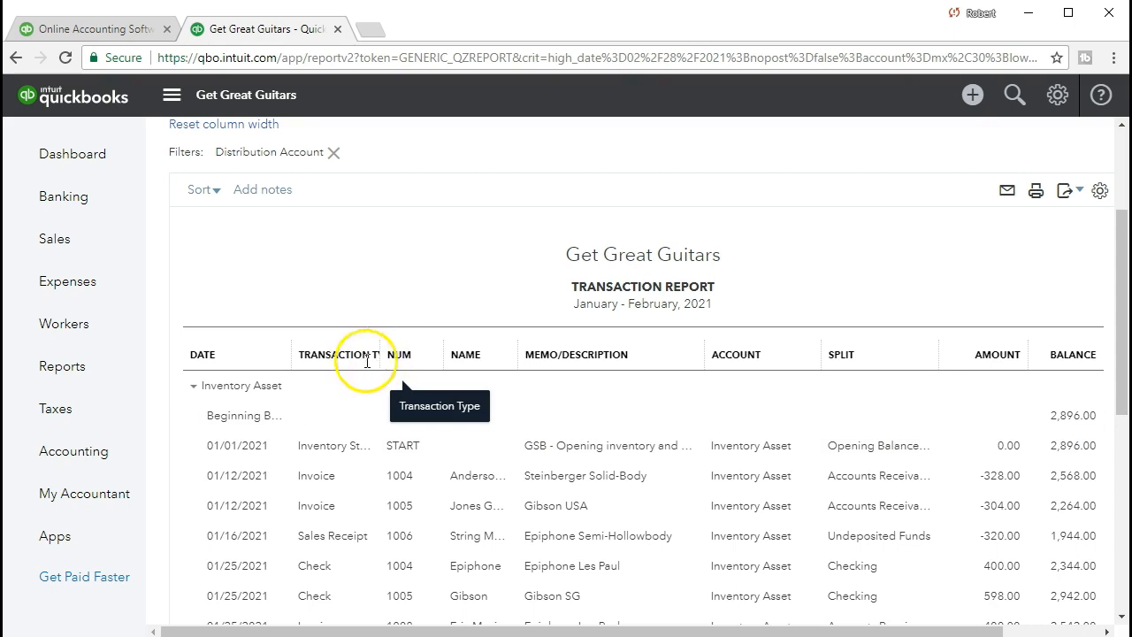
scroll(733, 416, down, 3)
scroll(748, 421, down, 3)
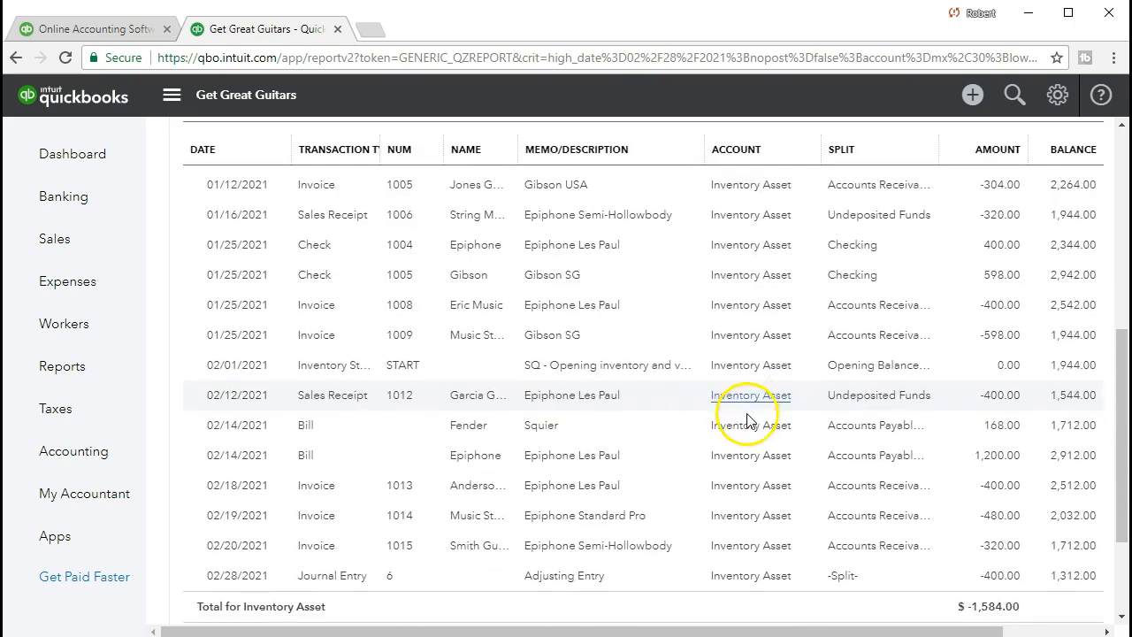
scroll(716, 505, up, 1)
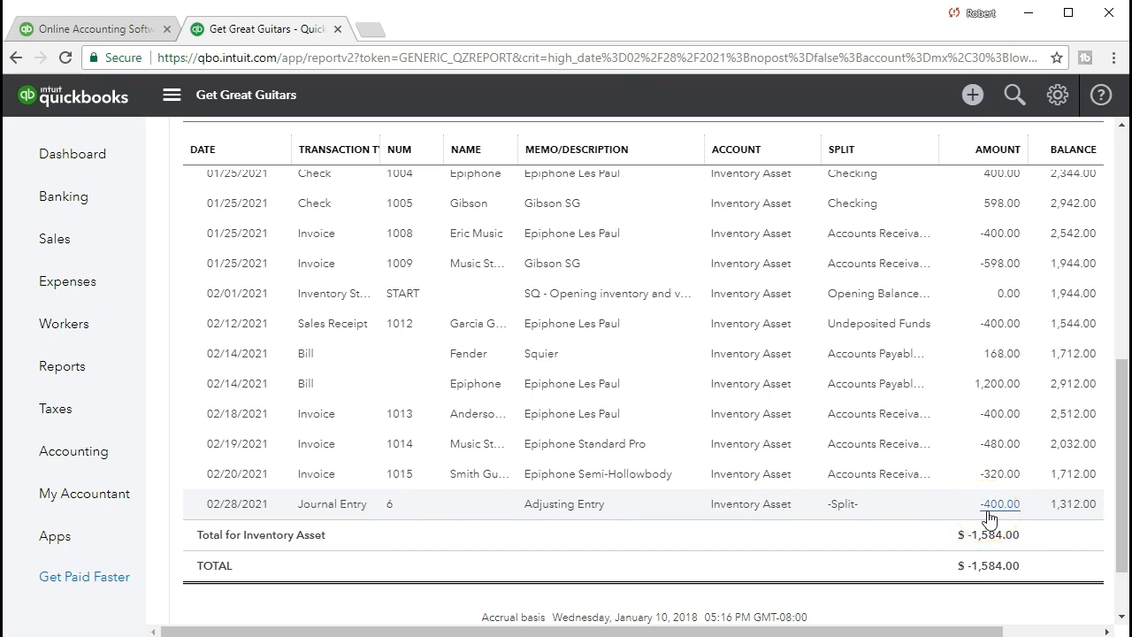
Step: Rerun the Inventory Asset transaction report with the end date 03/07/2021 and review the March reversing entry and invoice
scroll(695, 504, up, 10)
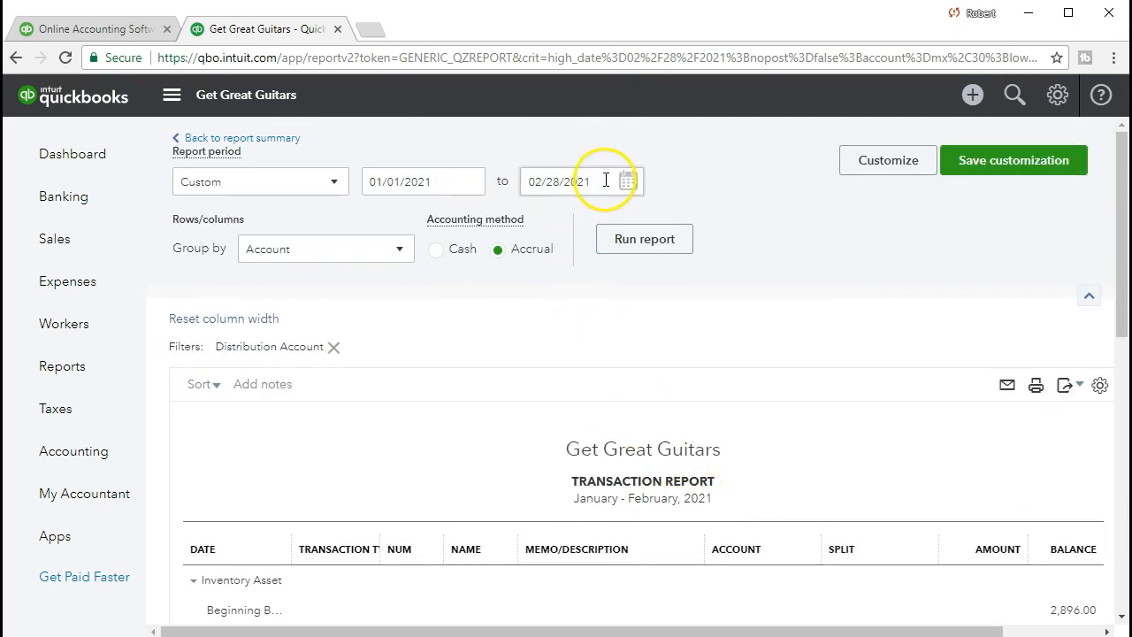
drag(606, 181, 505, 178)
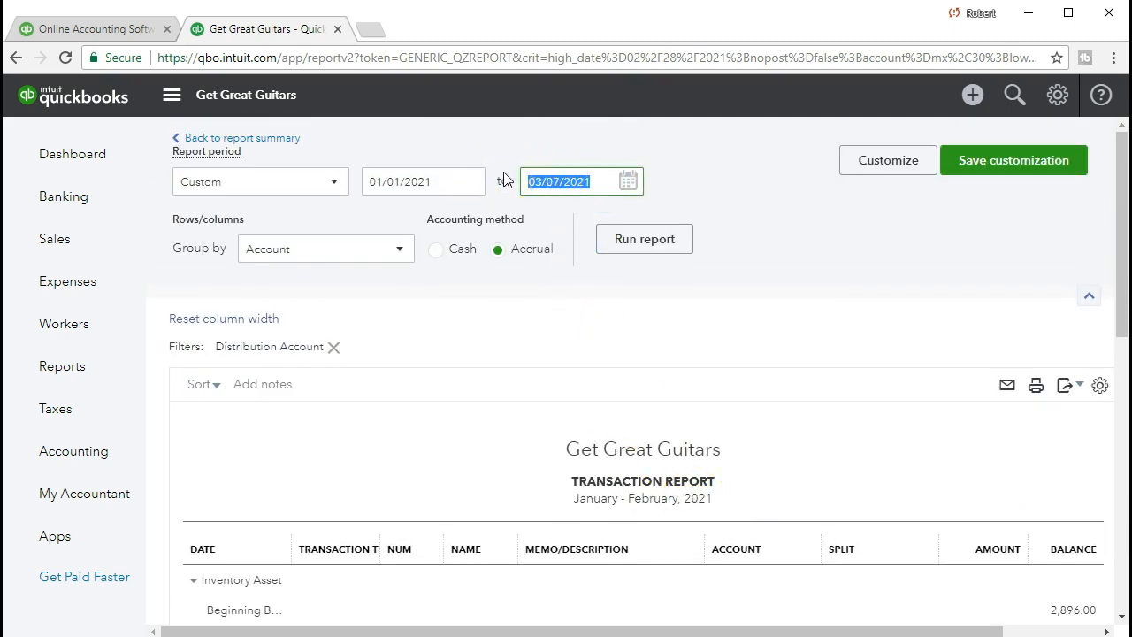
click(644, 239)
scroll(672, 361, down, 2)
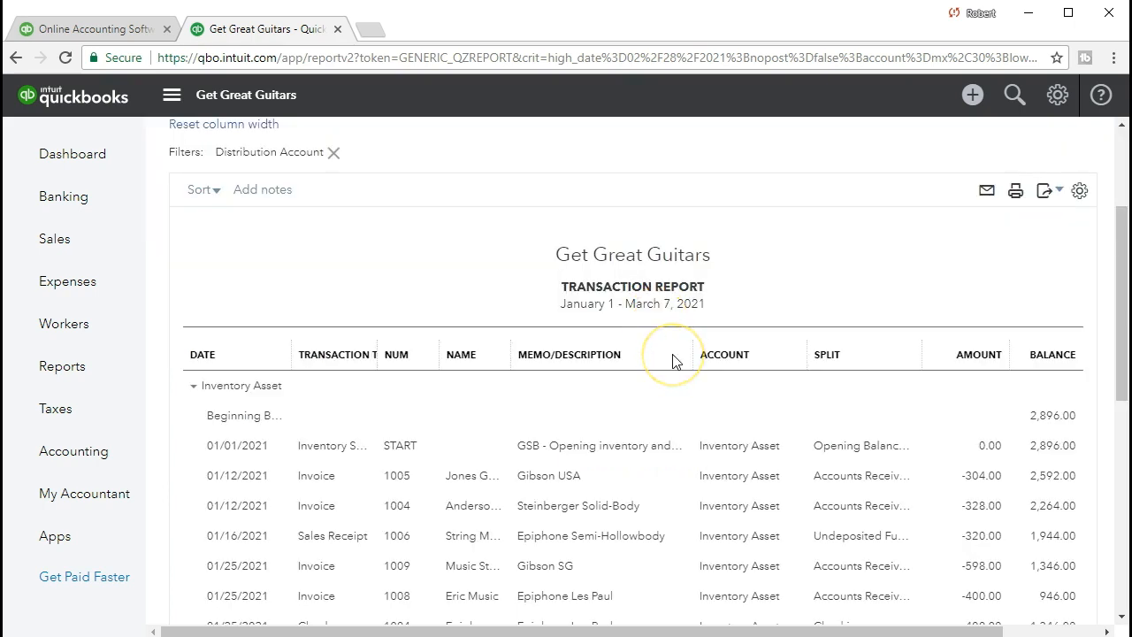
scroll(672, 361, down, 6)
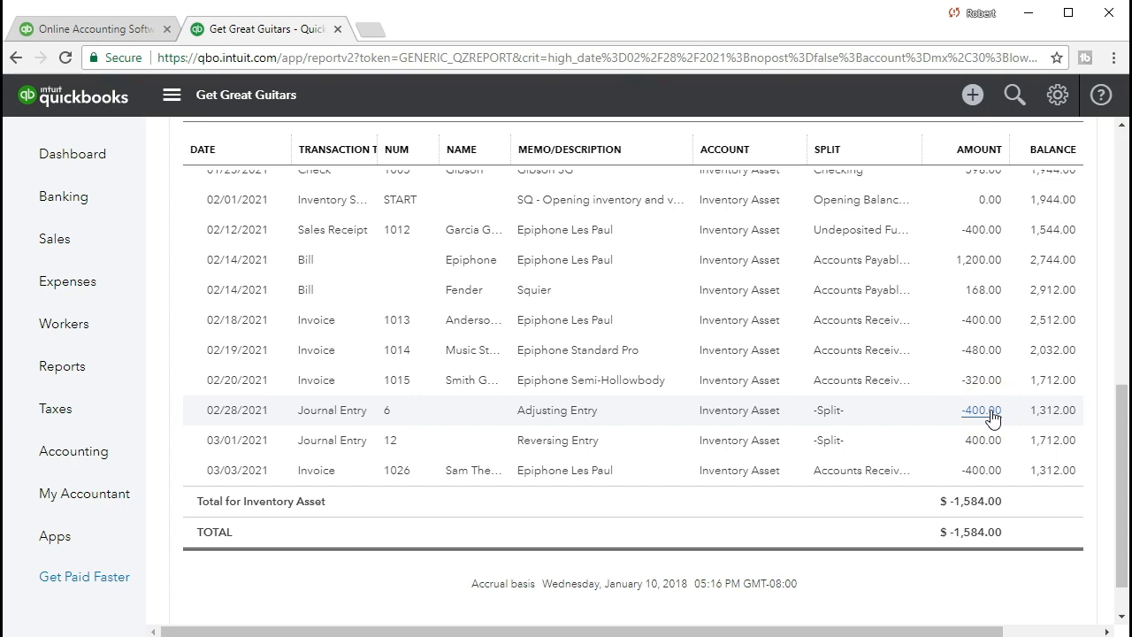
Step: Finish reviewing the reversing entry in the Inventory Asset transaction report and return to the Balance Sheet
click(992, 455)
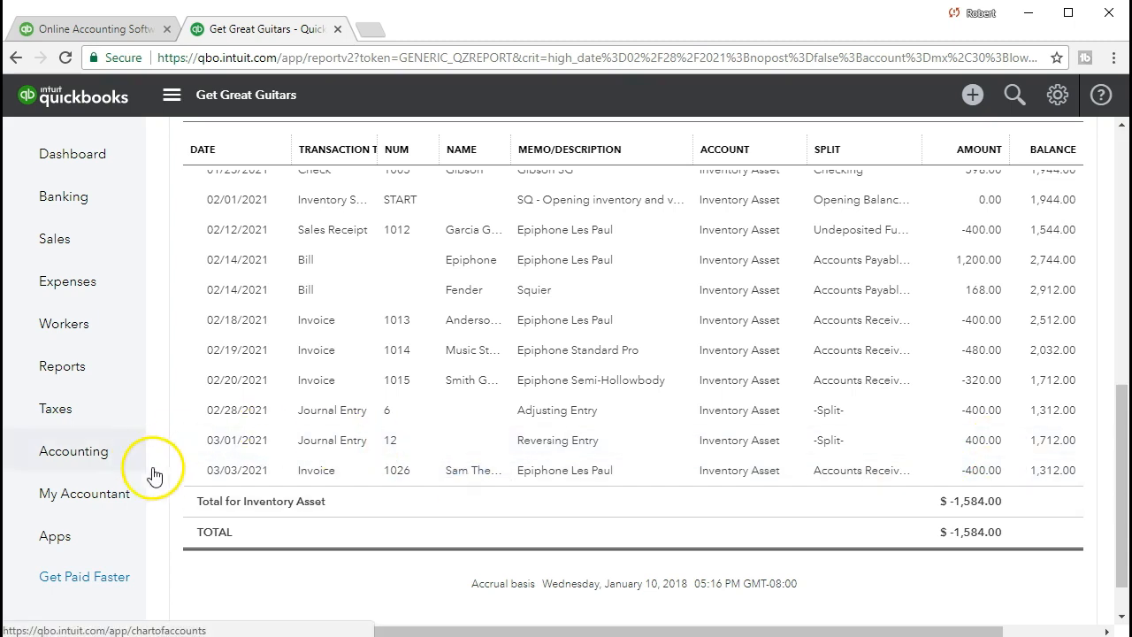
scroll(177, 473, up, 9)
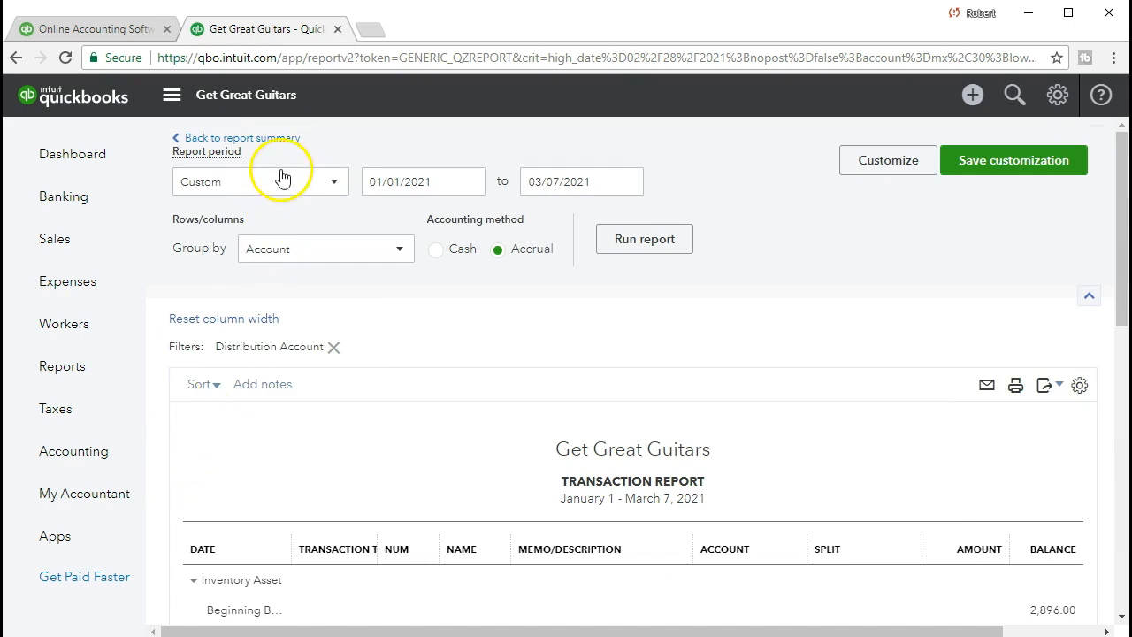
click(275, 150)
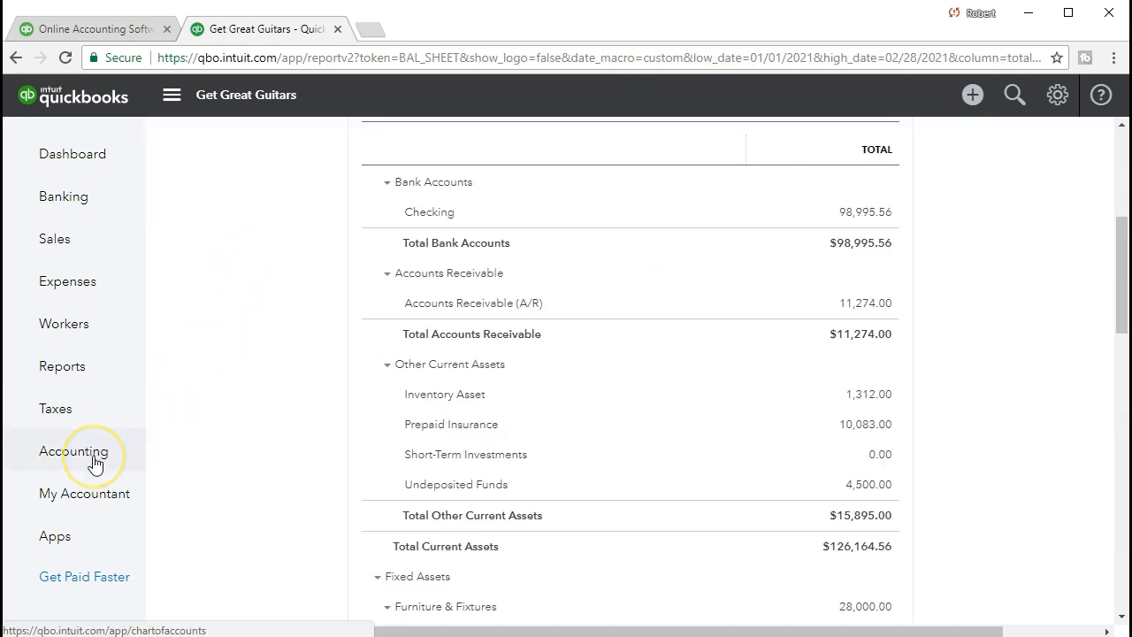
Step: Run the Profit and Loss report for the period 02/01/2021 to 02/28/2021
click(77, 381)
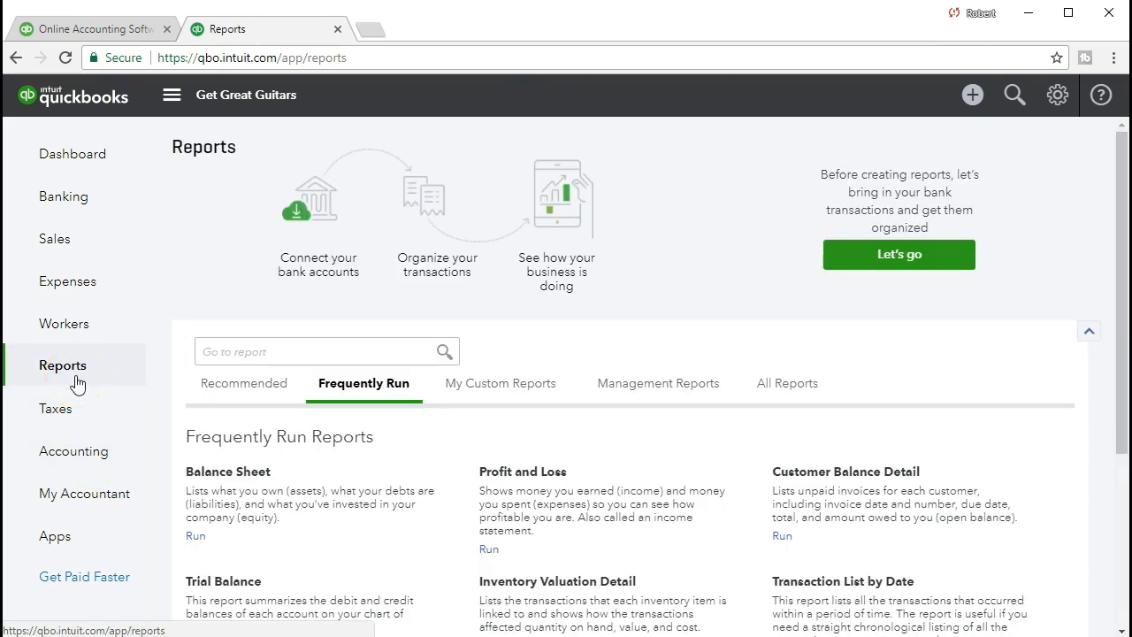
click(531, 476)
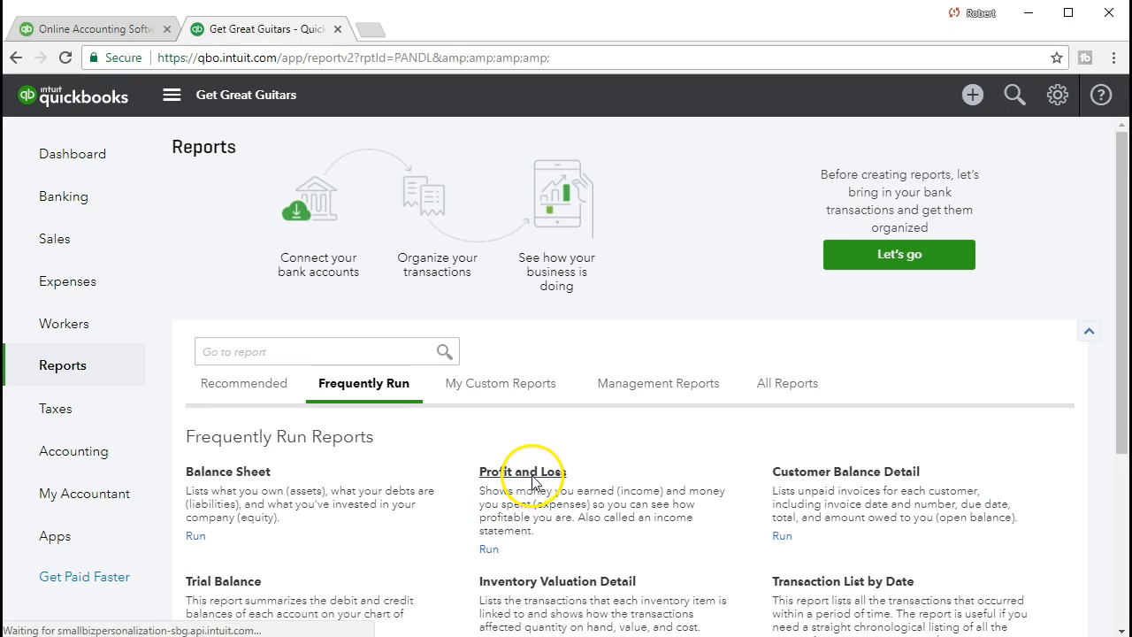
drag(453, 184, 339, 179)
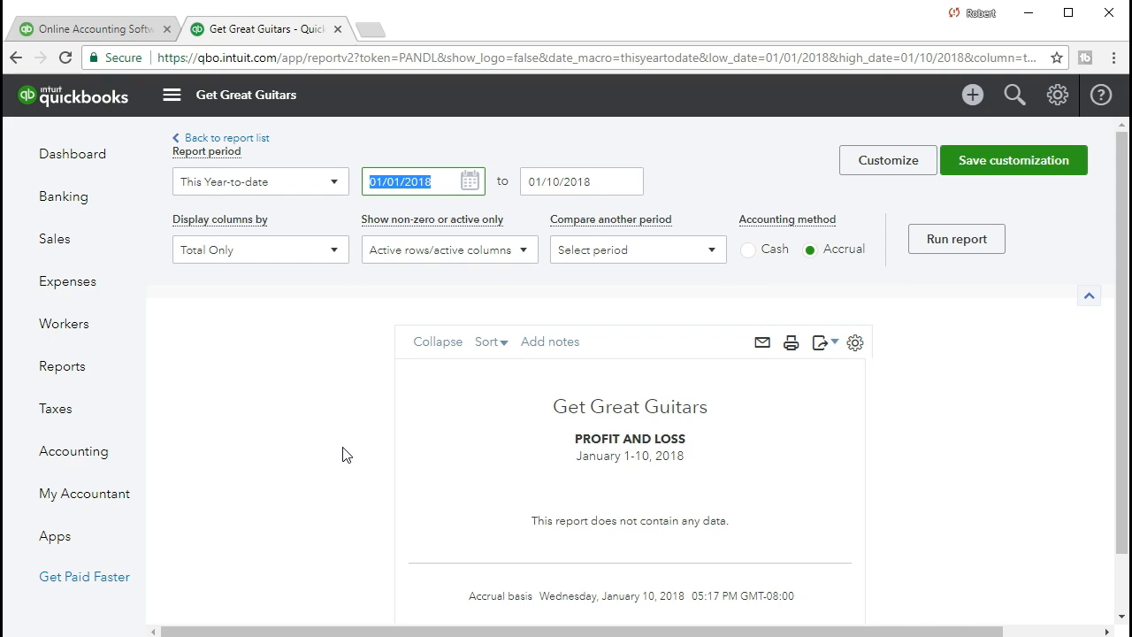
text(02012021)
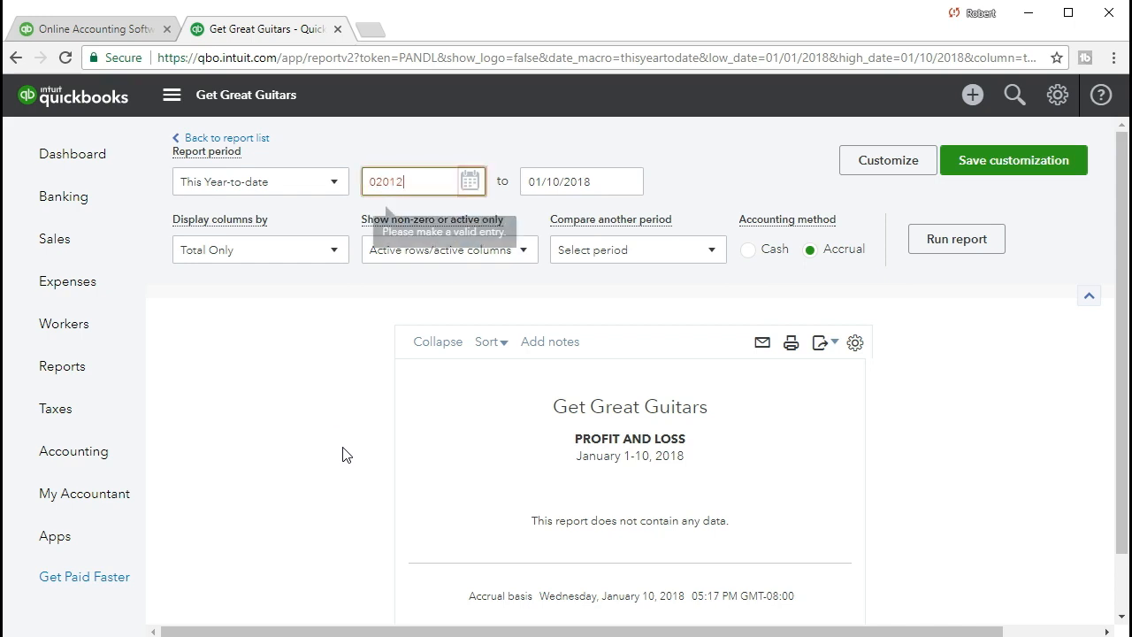
key(Tab)
text(02282021)
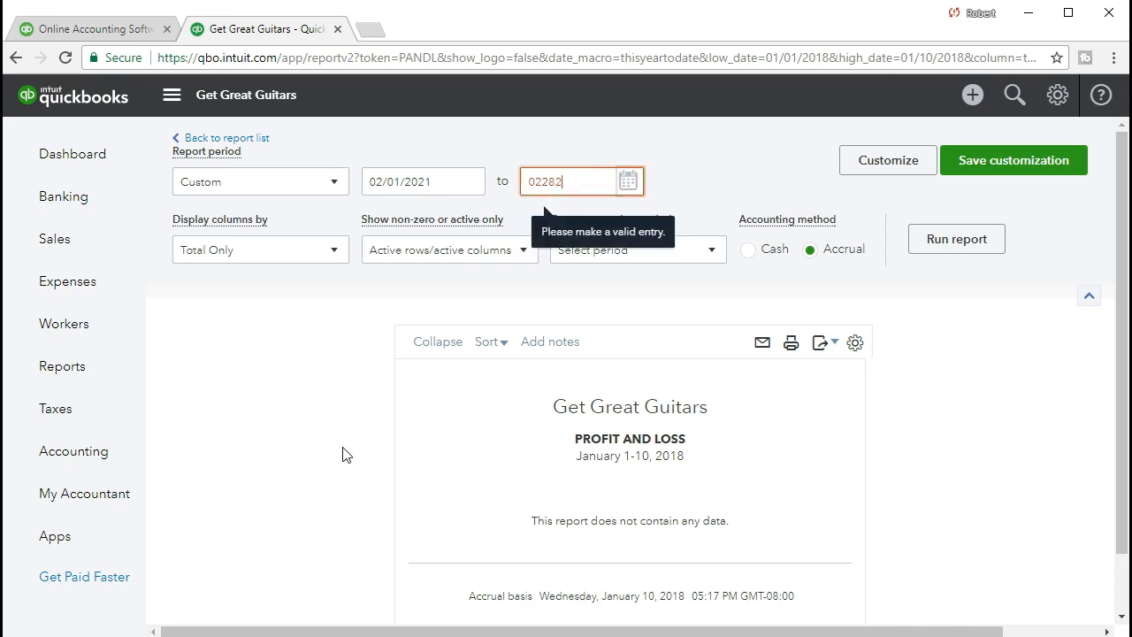
key(Tab)
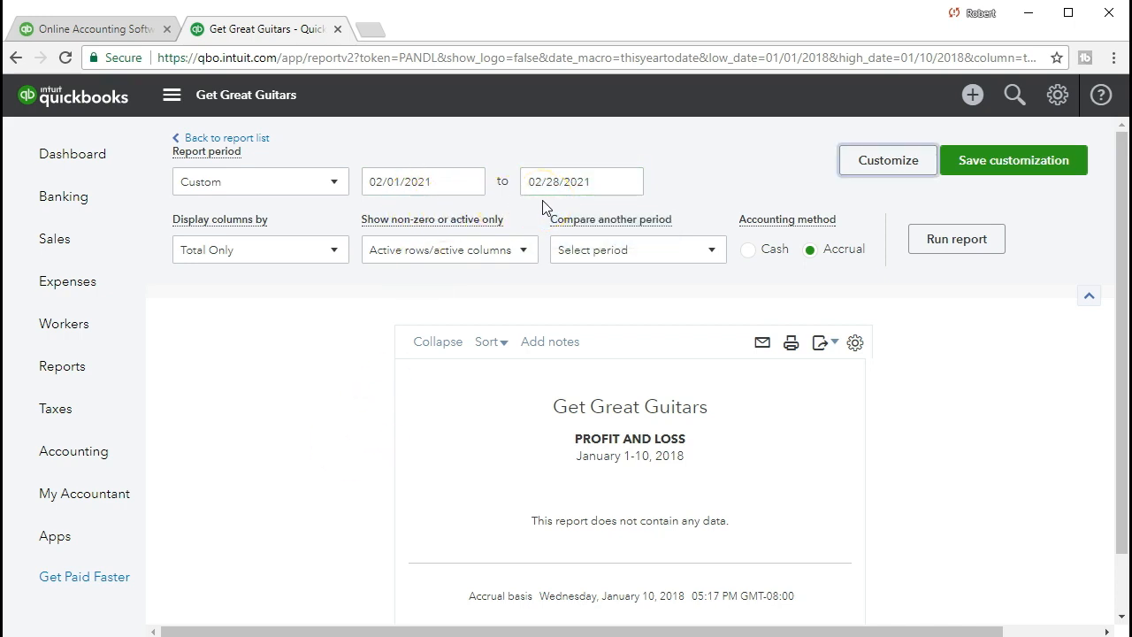
click(926, 253)
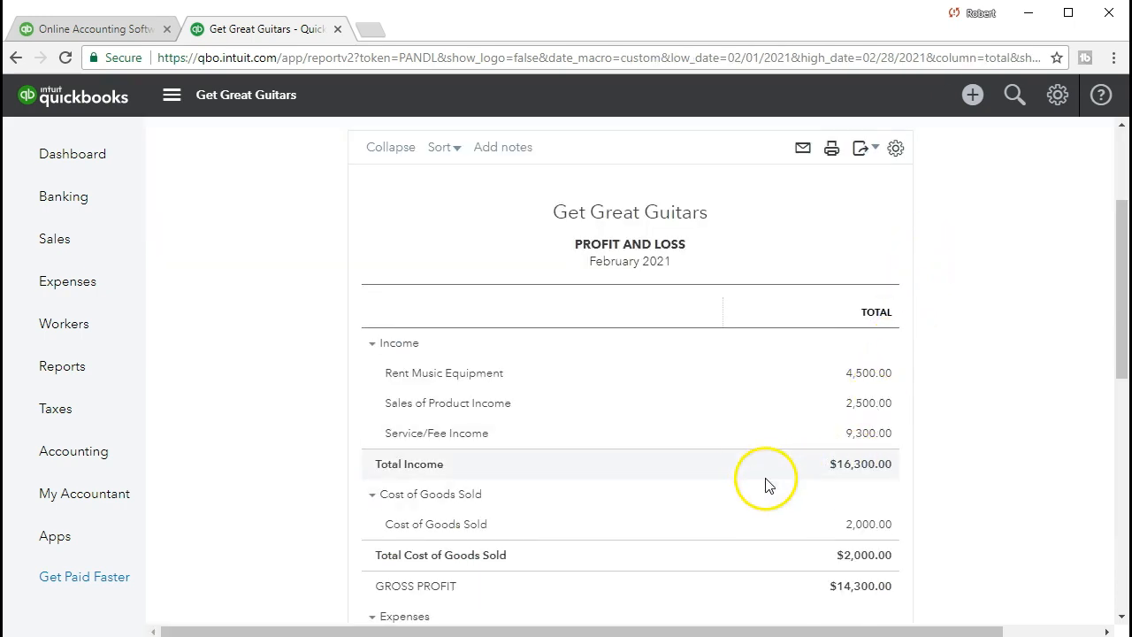
Step: Open the transaction detail behind Sales of Product Income and rerun it with the end date 03/05/2021
scroll(760, 478, down, 1)
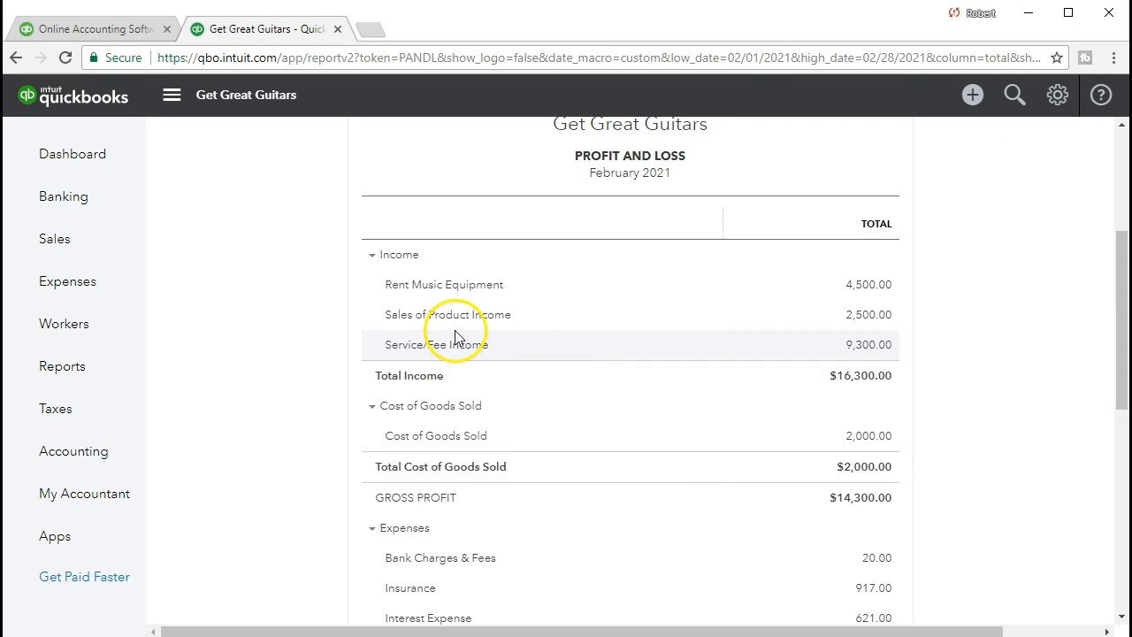
click(882, 325)
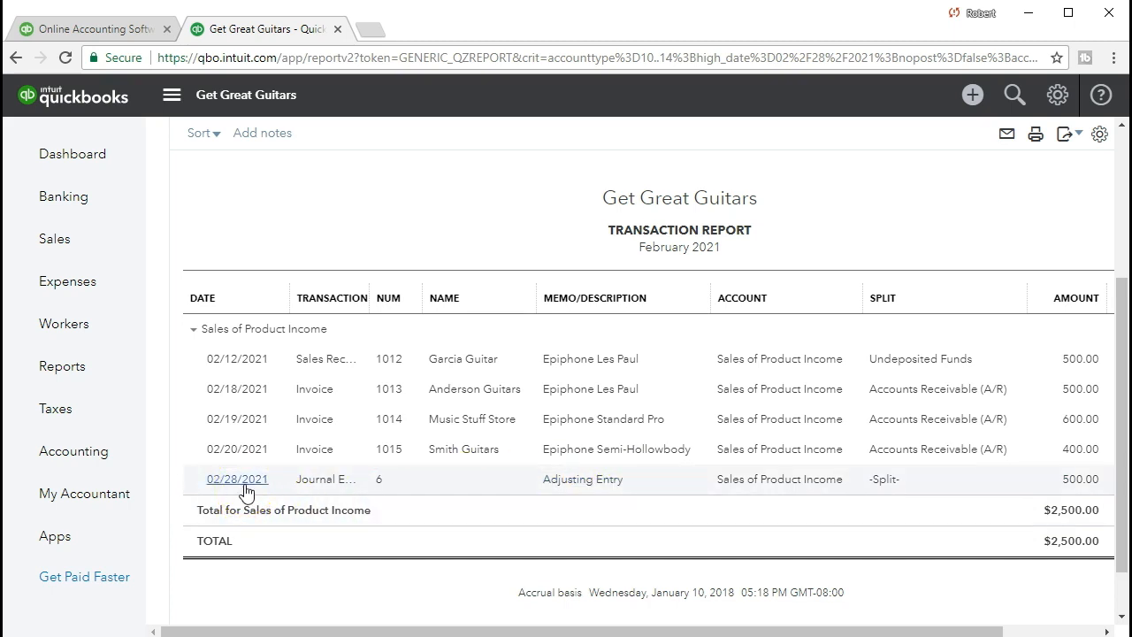
scroll(244, 486, up, 3)
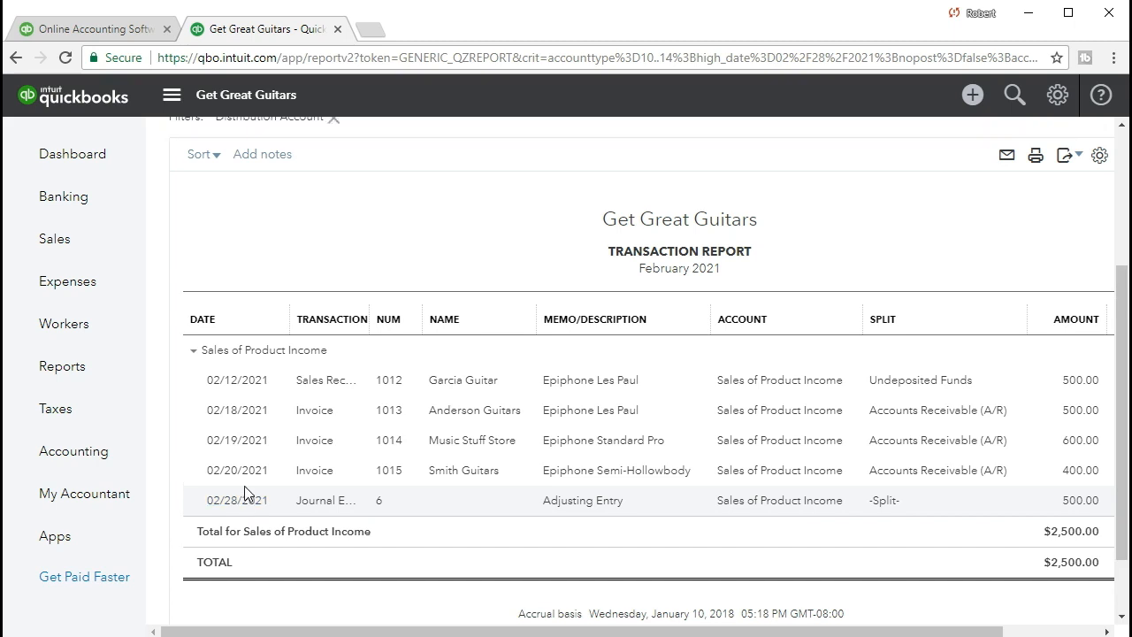
click(596, 179)
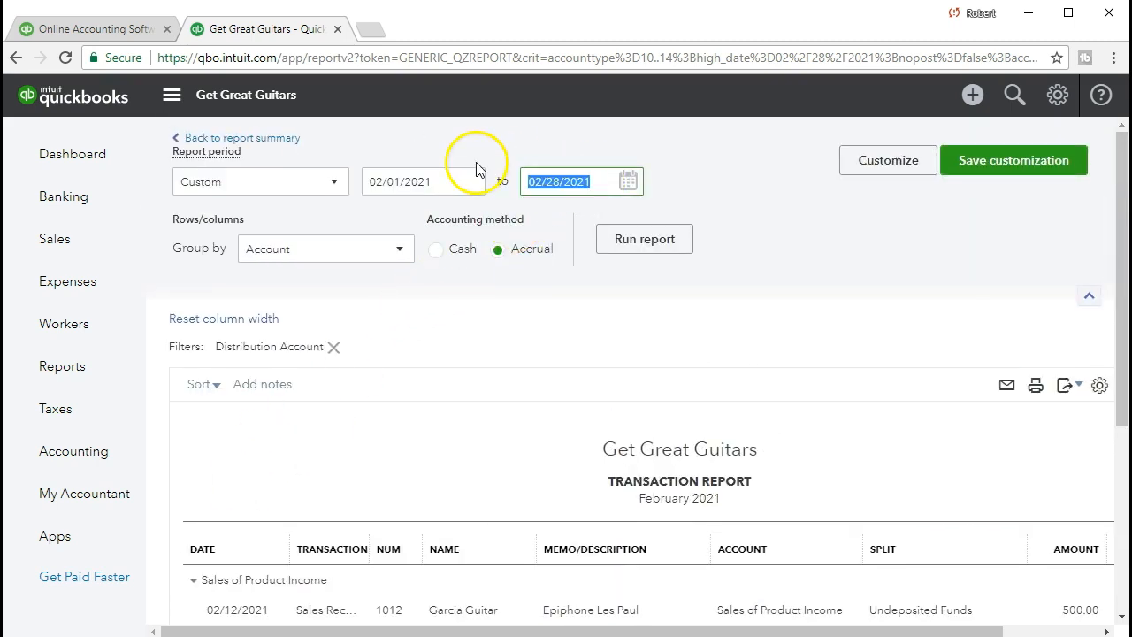
key(plus)
key(plus)
key(plus)
key(plus)
key(plus)
click(616, 253)
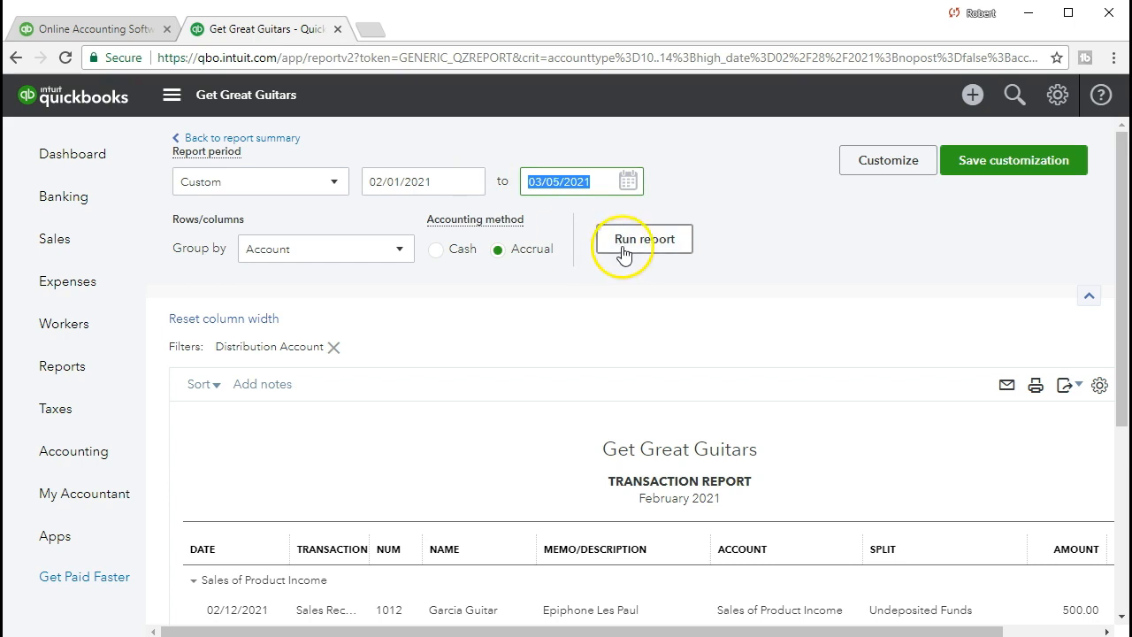
scroll(626, 253, down, 4)
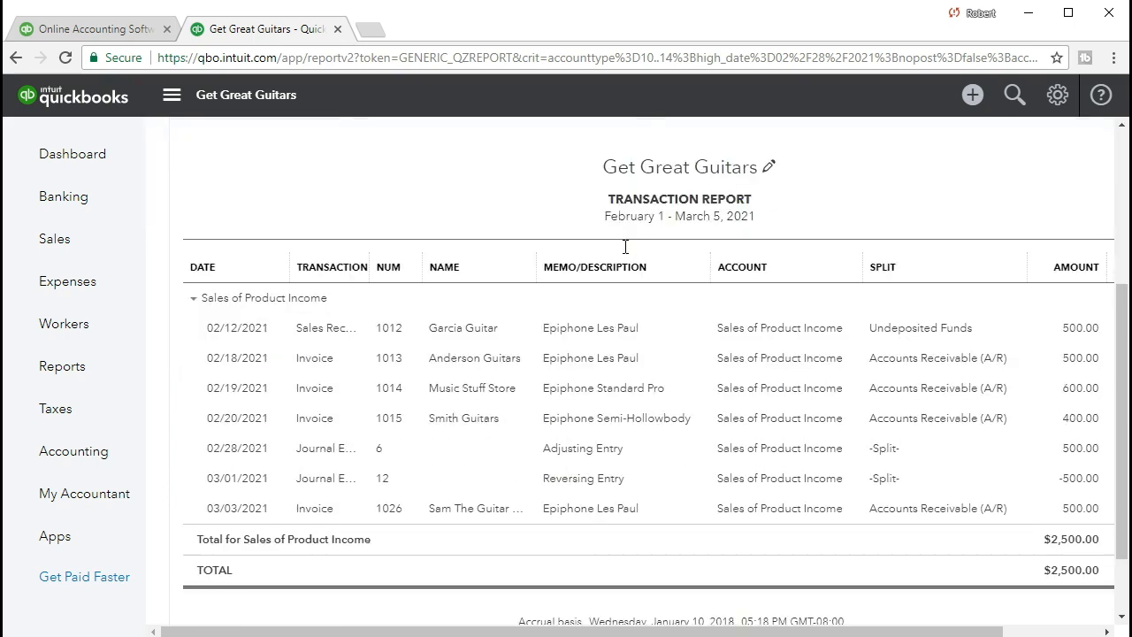
Step: Compare February adjusting entry 6 with March reversing entry 12 and invoice 1026 in the Sales of Product Income report
drag(607, 631, 651, 629)
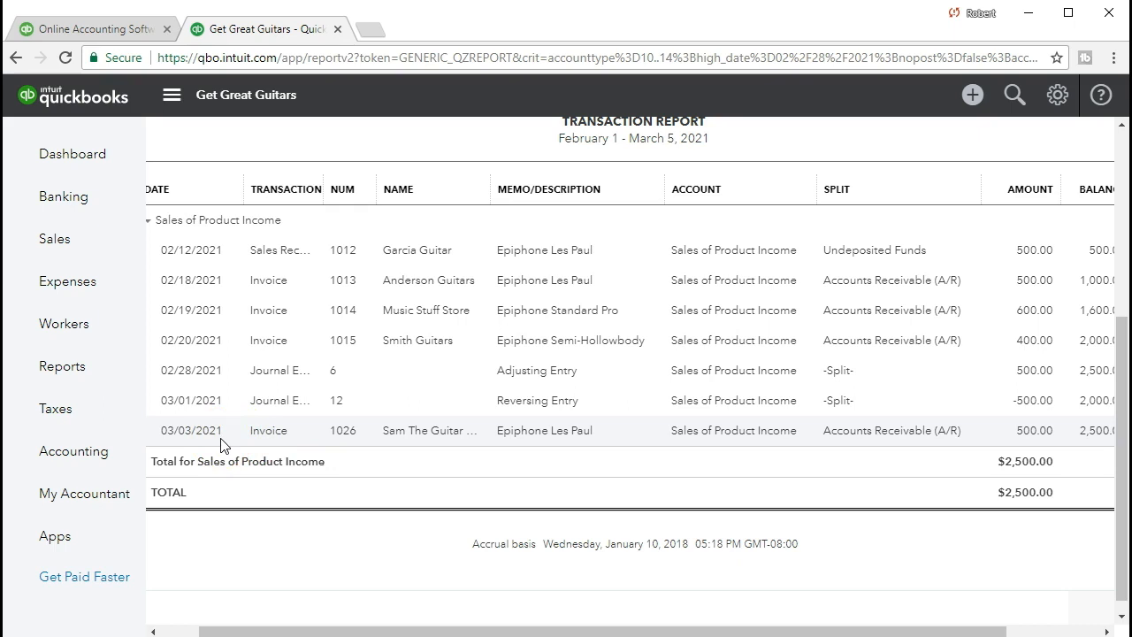
click(218, 383)
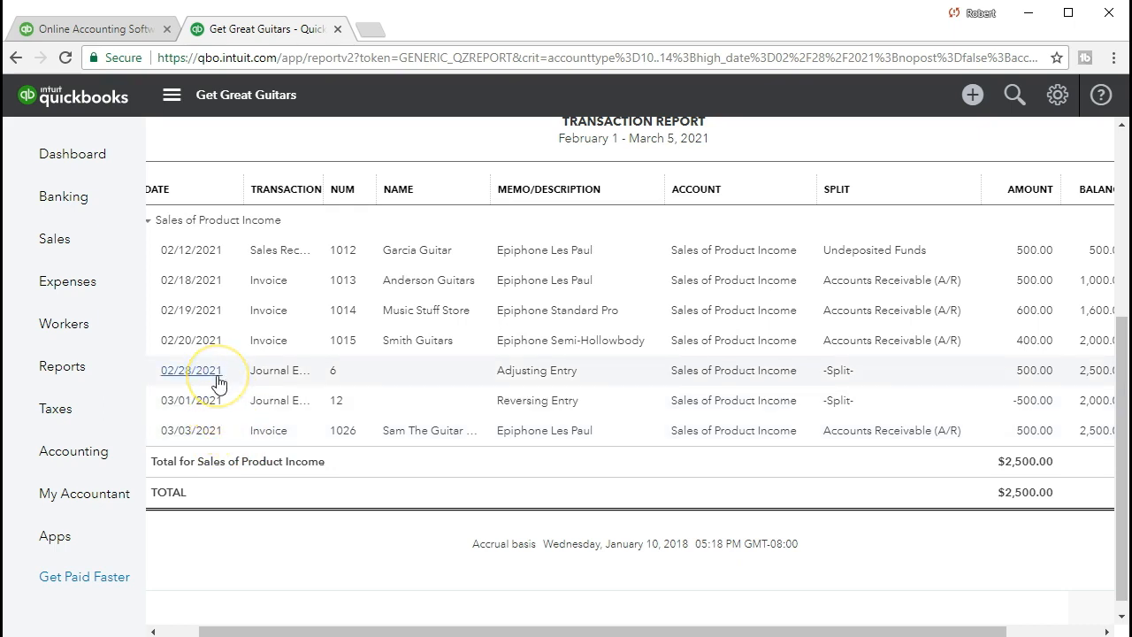
click(218, 437)
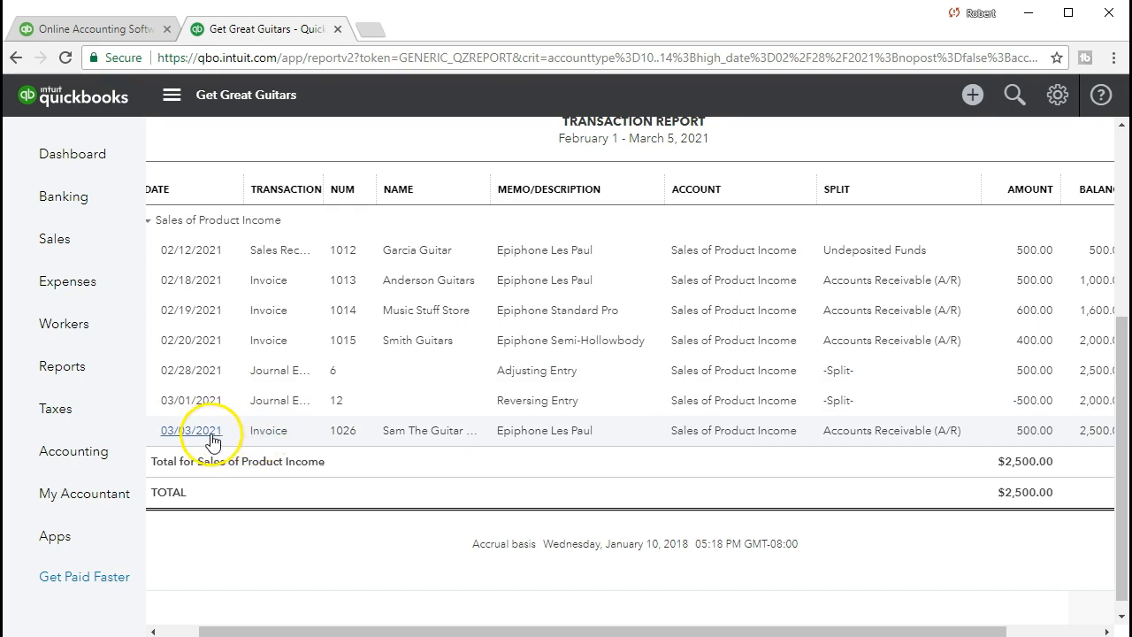
click(234, 439)
click(227, 373)
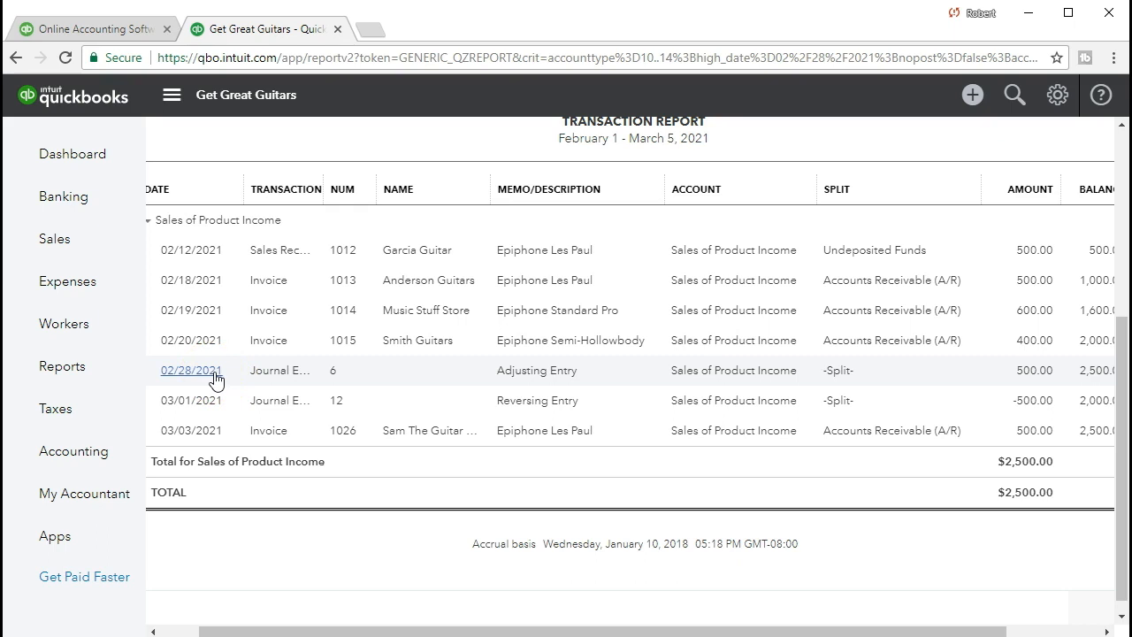
click(220, 379)
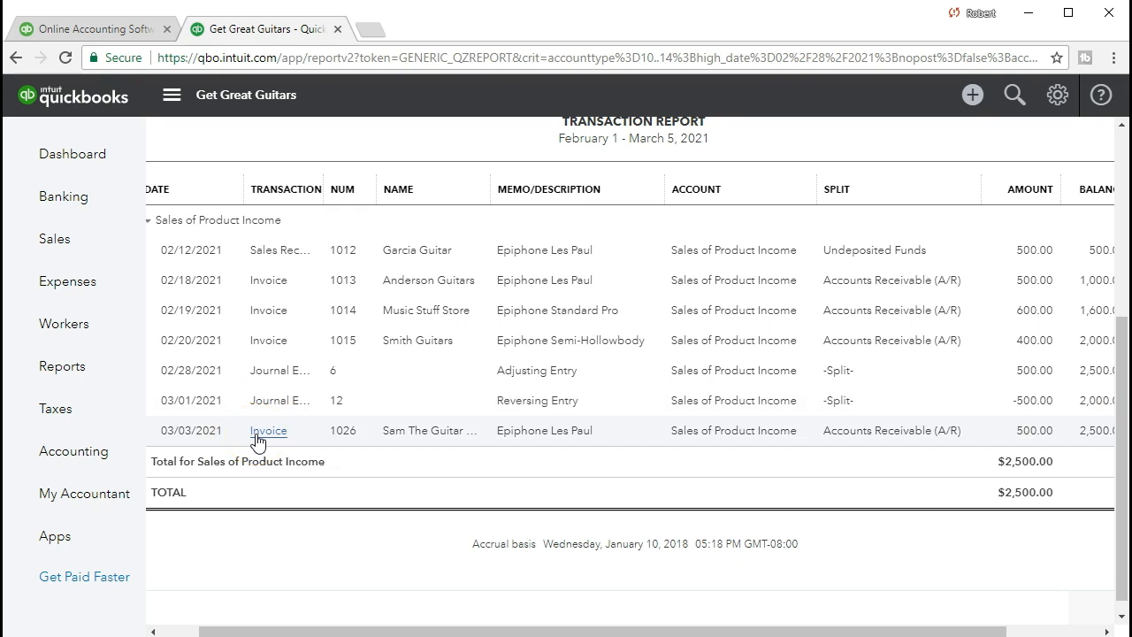
click(354, 535)
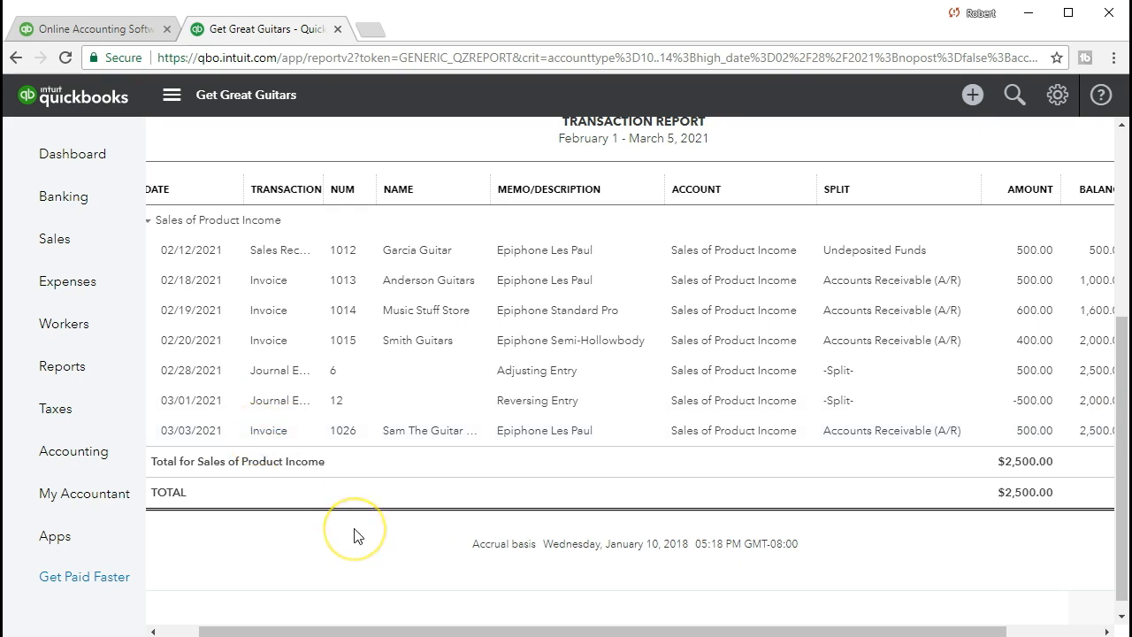
Step: Return to the Profit and Loss report and open the Cost of Goods Sold transaction detail to review the February adjusting entry
scroll(353, 533, up, 4)
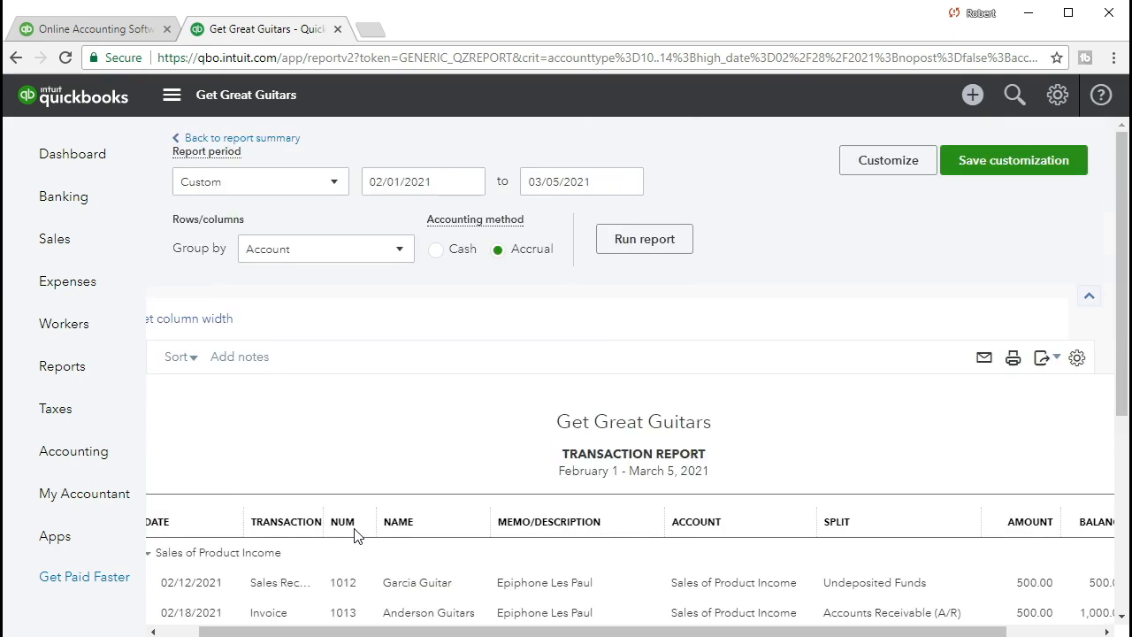
click(279, 151)
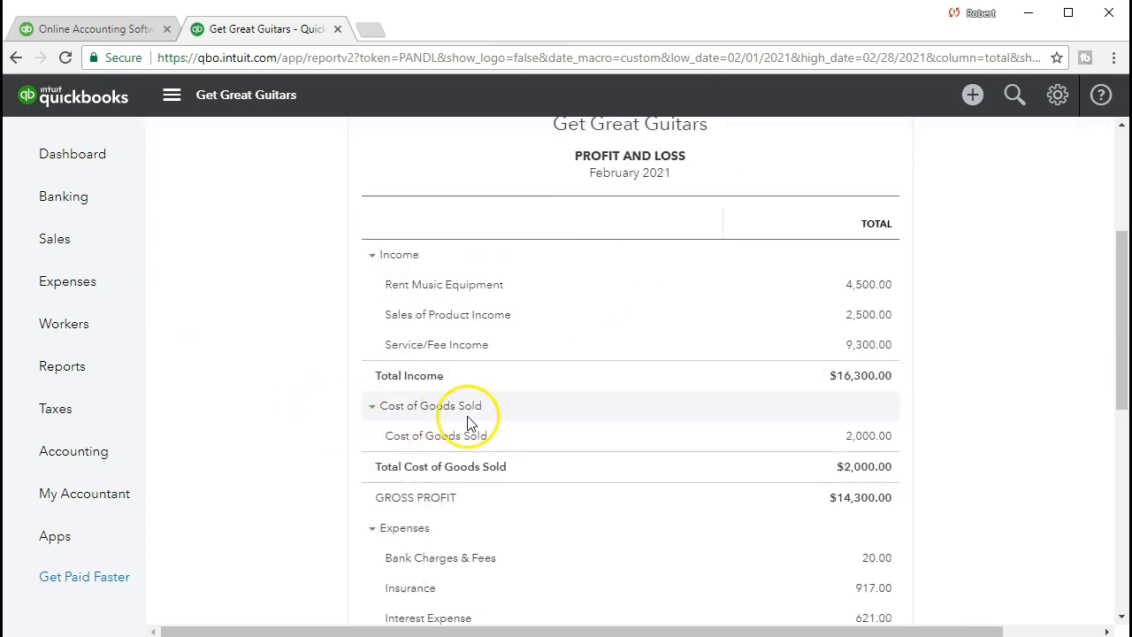
click(871, 443)
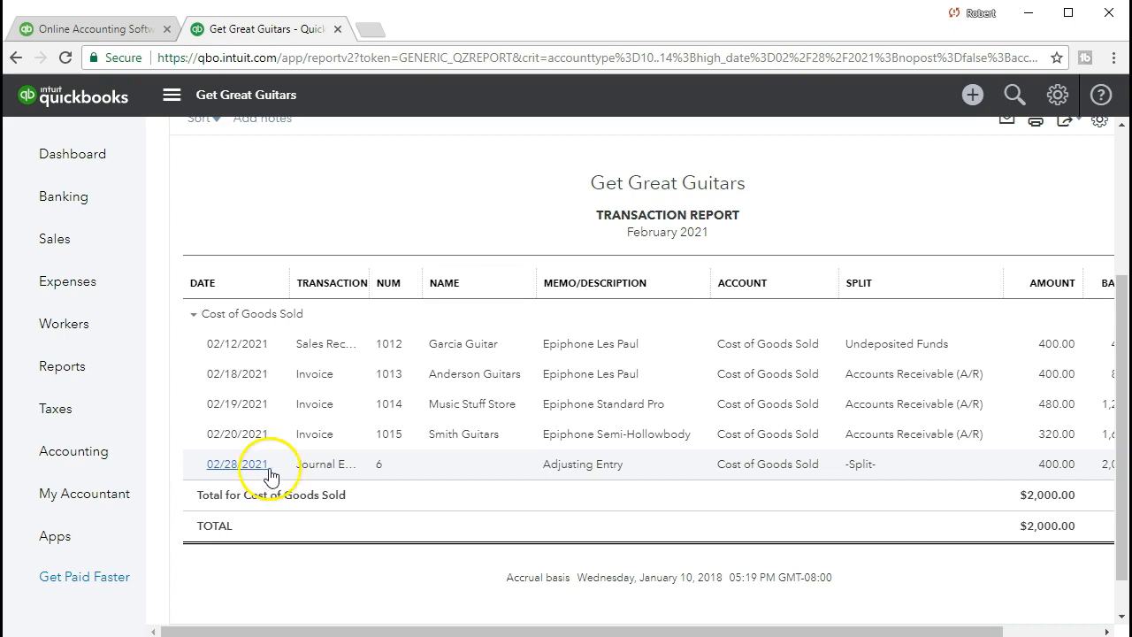
Step: Rerun the Cost of Goods Sold transaction report with the end date 03/05/2021 and review the March transactions
scroll(270, 471, up, 5)
click(591, 180)
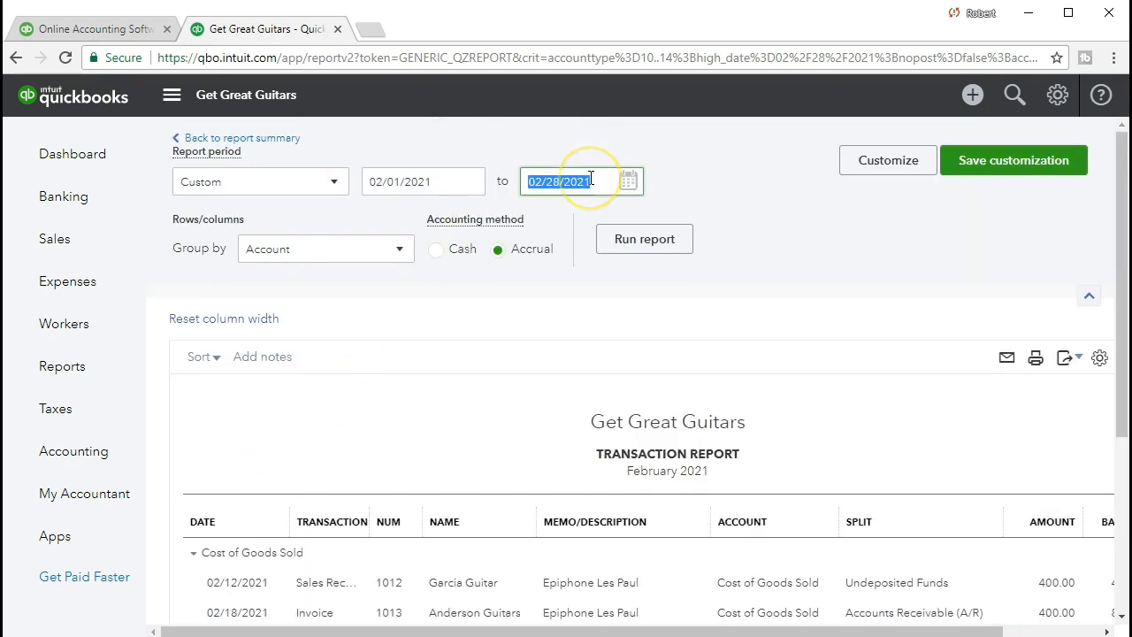
key(plus)
key(plus)
key(plus)
key(plus)
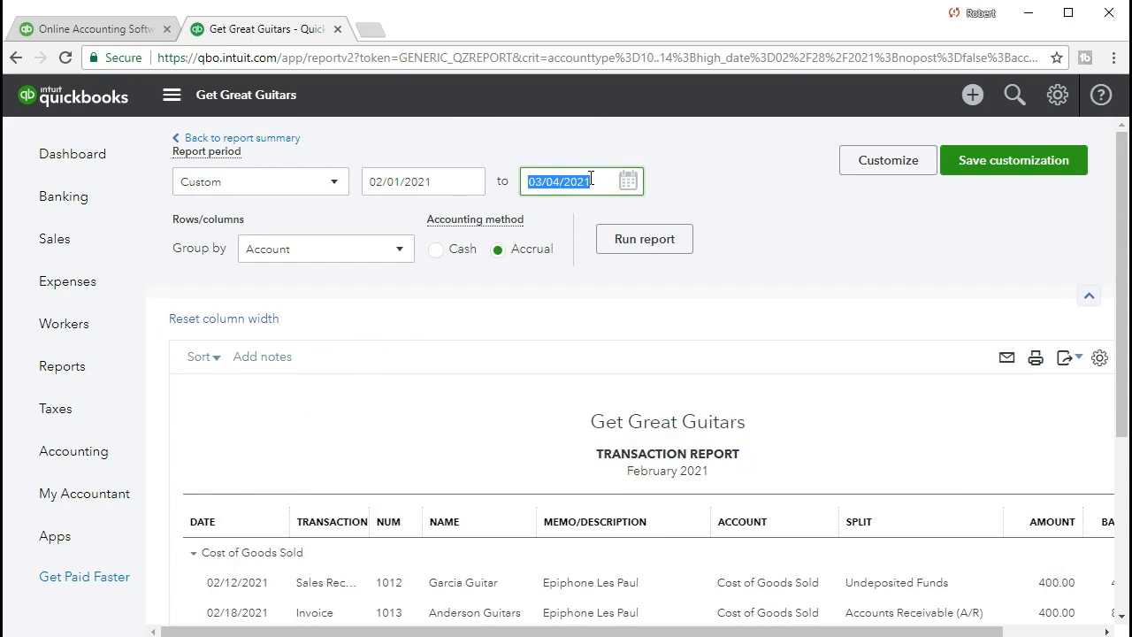
click(617, 254)
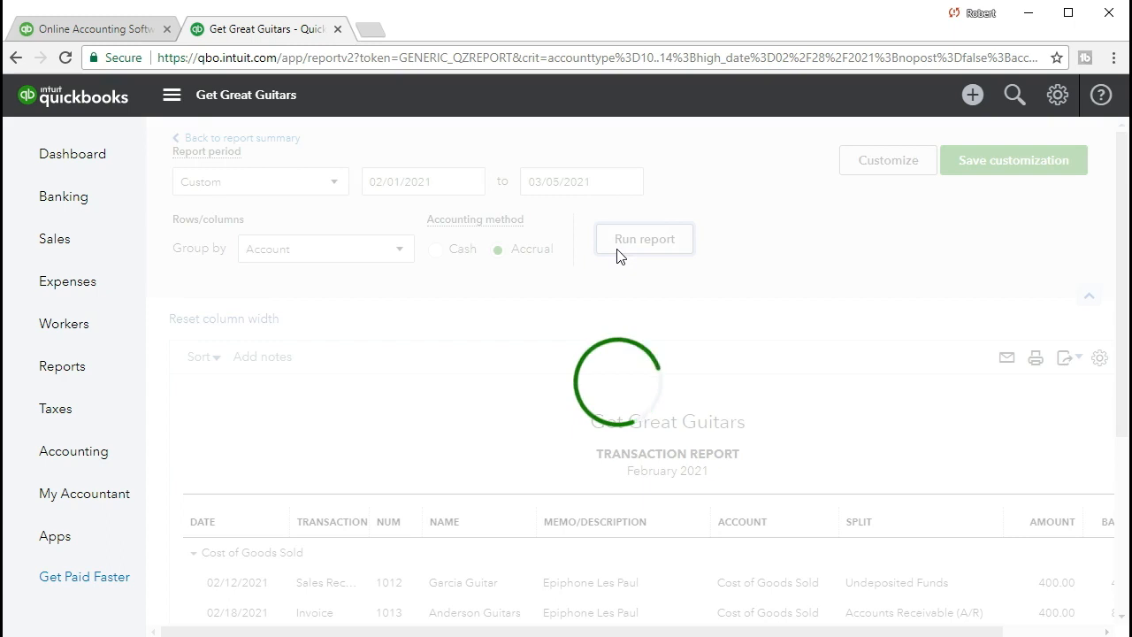
scroll(552, 345, down, 2)
scroll(553, 345, down, 1)
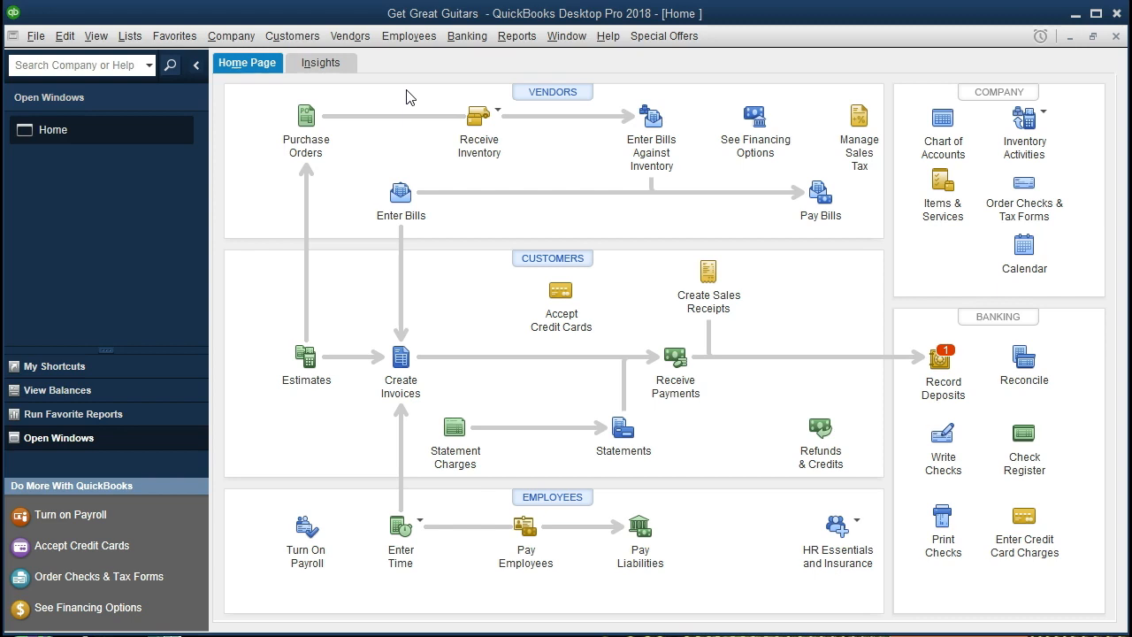
click(36, 37)
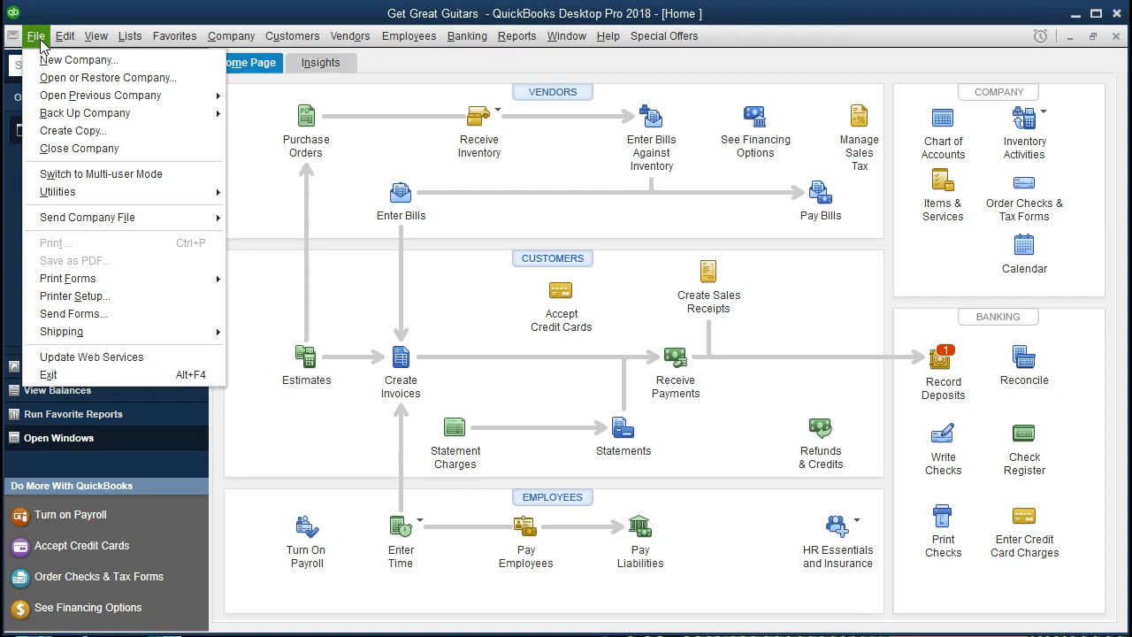
click(92, 36)
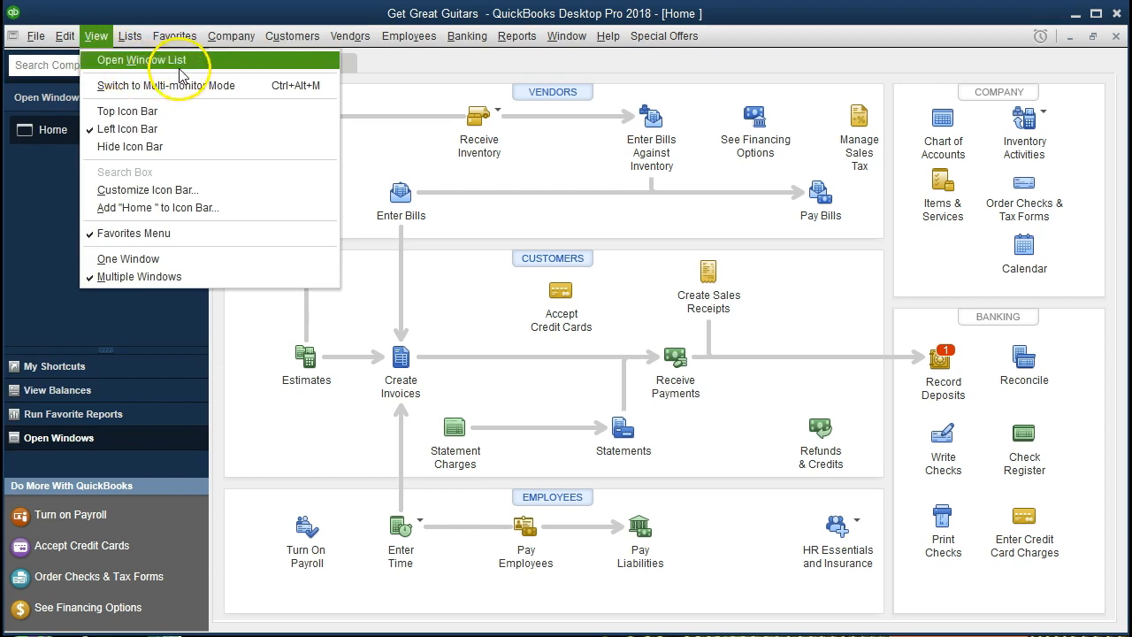
click(54, 181)
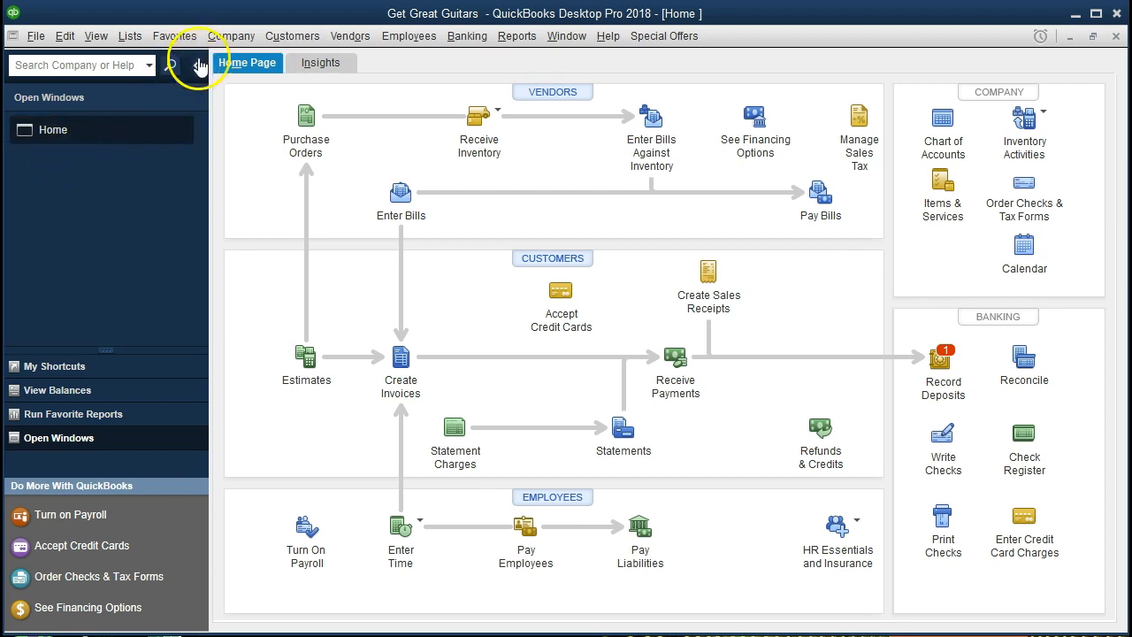
click(219, 37)
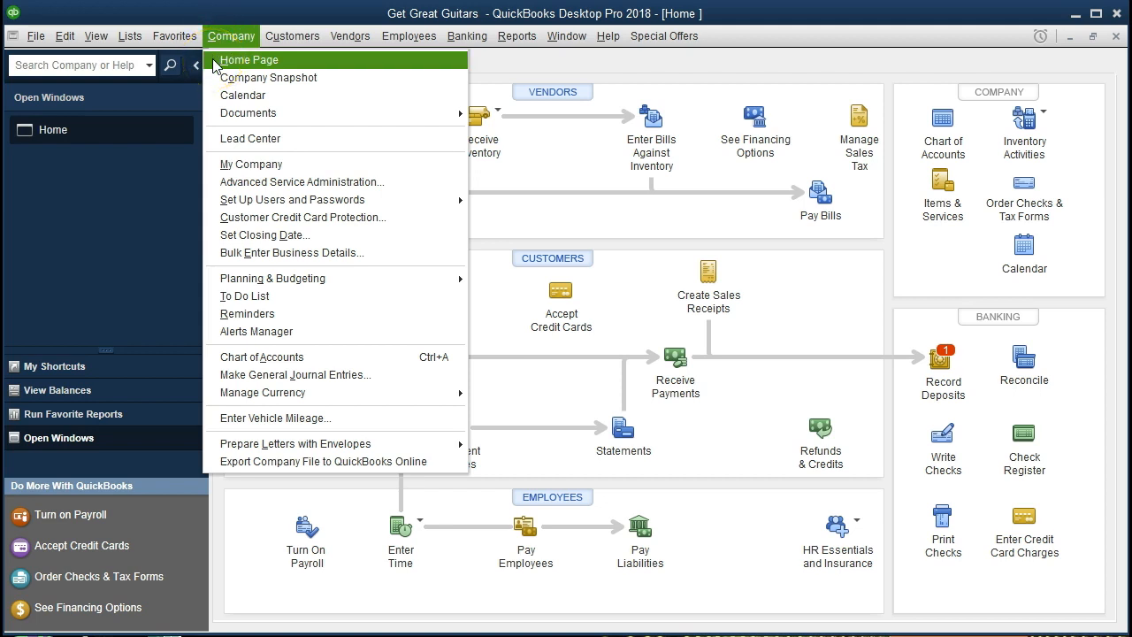
click(127, 203)
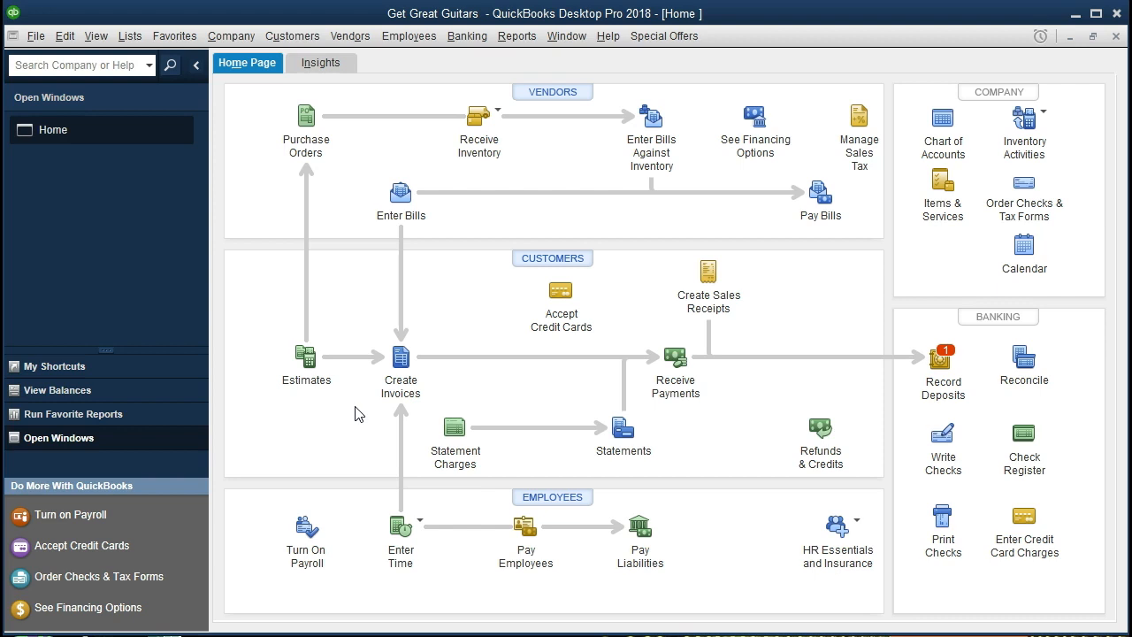
Step: Create a standard Balance Sheet report customized to the date range 01/01/2021 to 02/28/2021
click(518, 37)
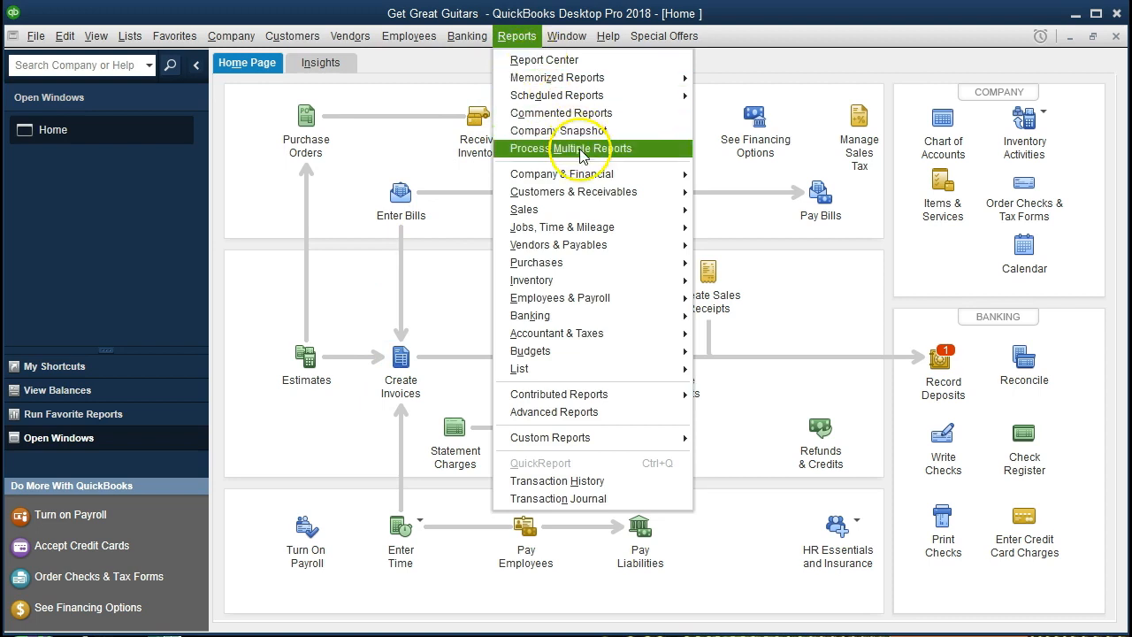
mouse_move(601, 176)
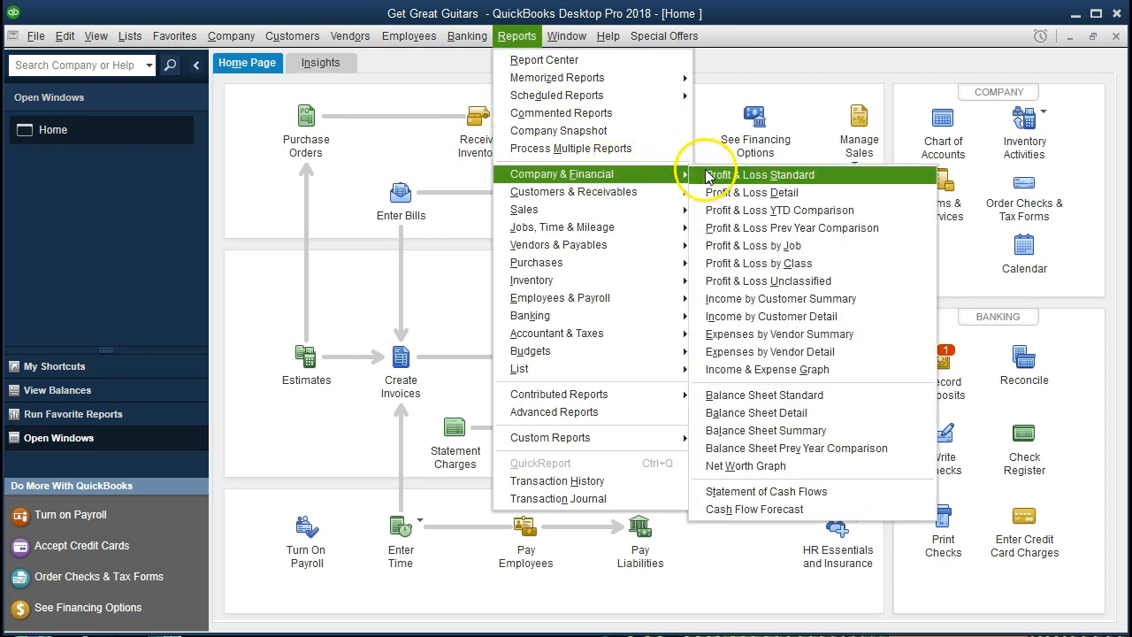
click(790, 395)
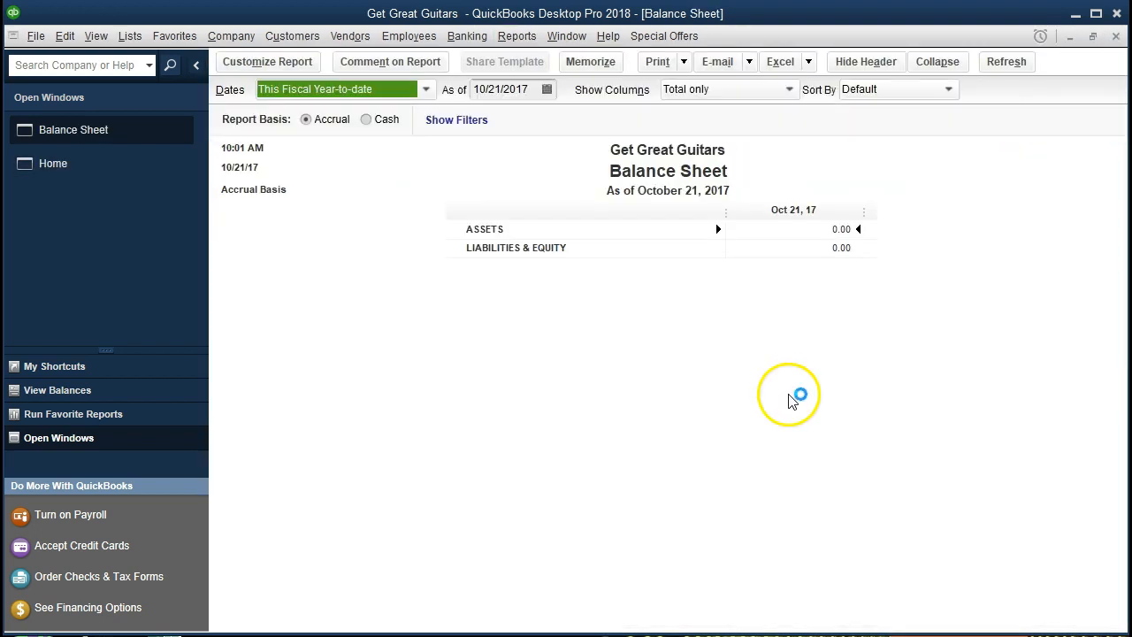
click(301, 64)
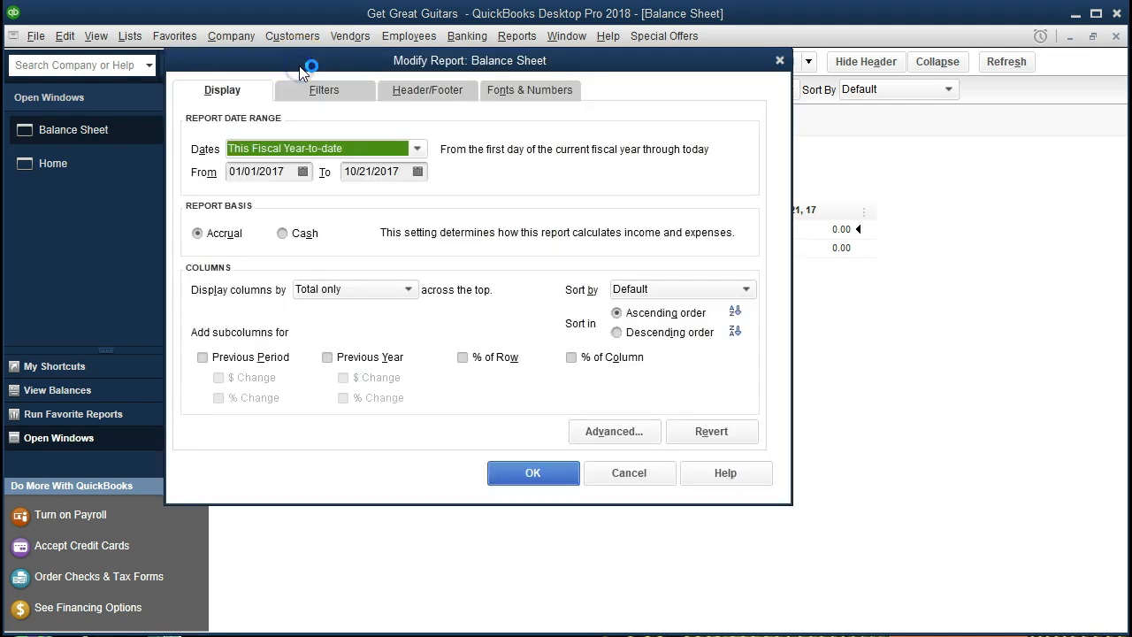
key(Tab)
text(01)
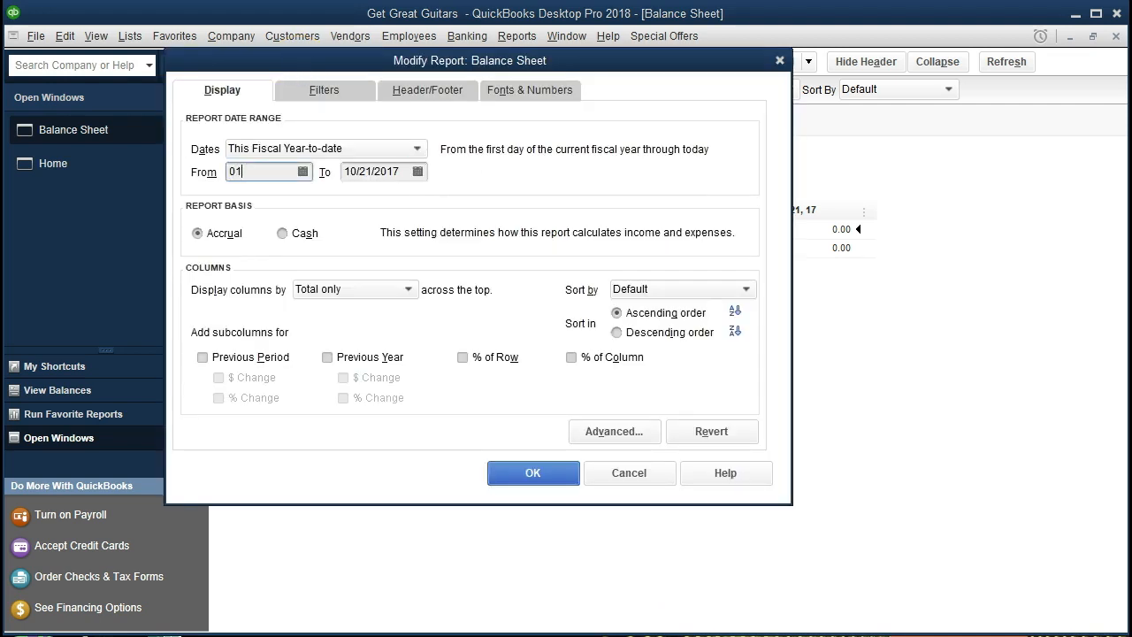
text(/01/2021)
key(Tab)
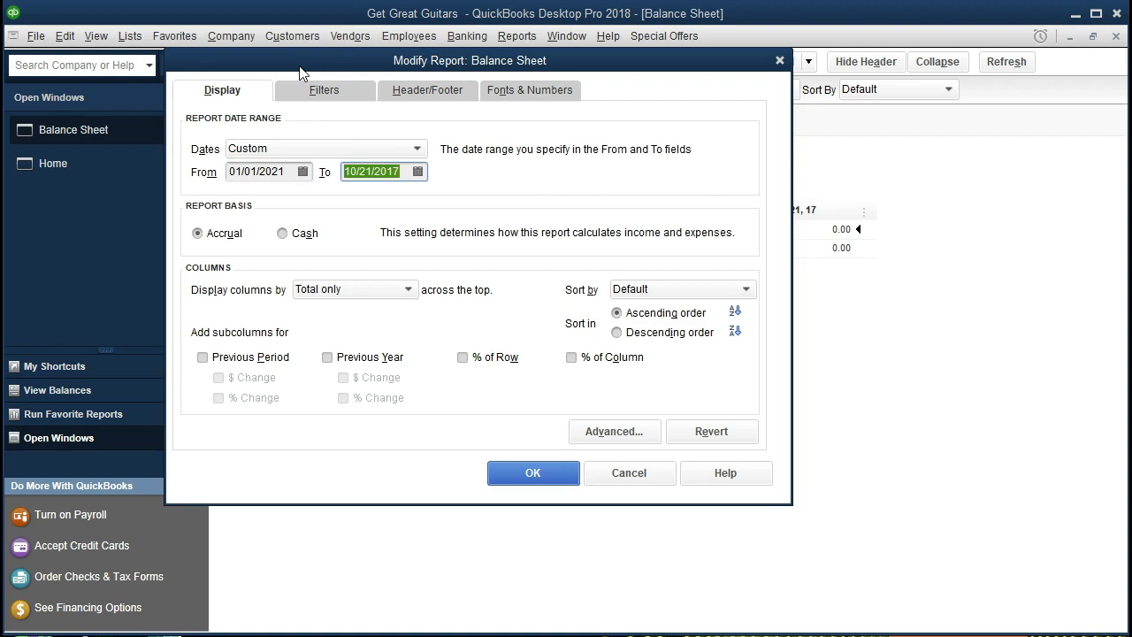
text(022821)
key(Tab)
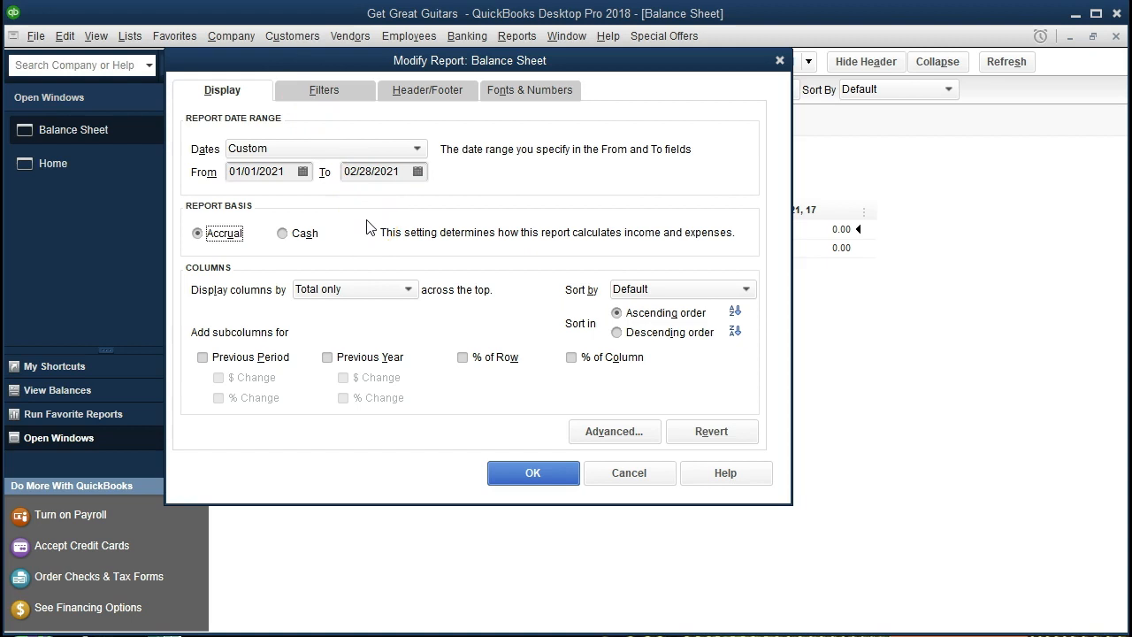
click(518, 486)
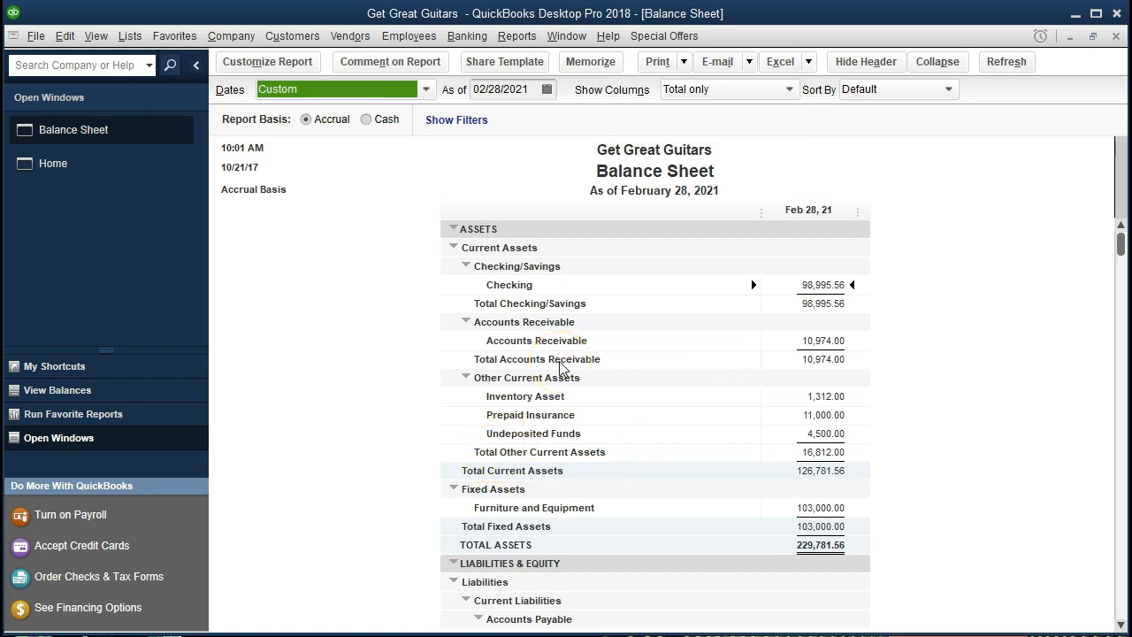
Step: Inspect the Accounts Receivable transactions and the 02/28/2021 general journal entry 10, and return to the Balance Sheet
double_click(812, 340)
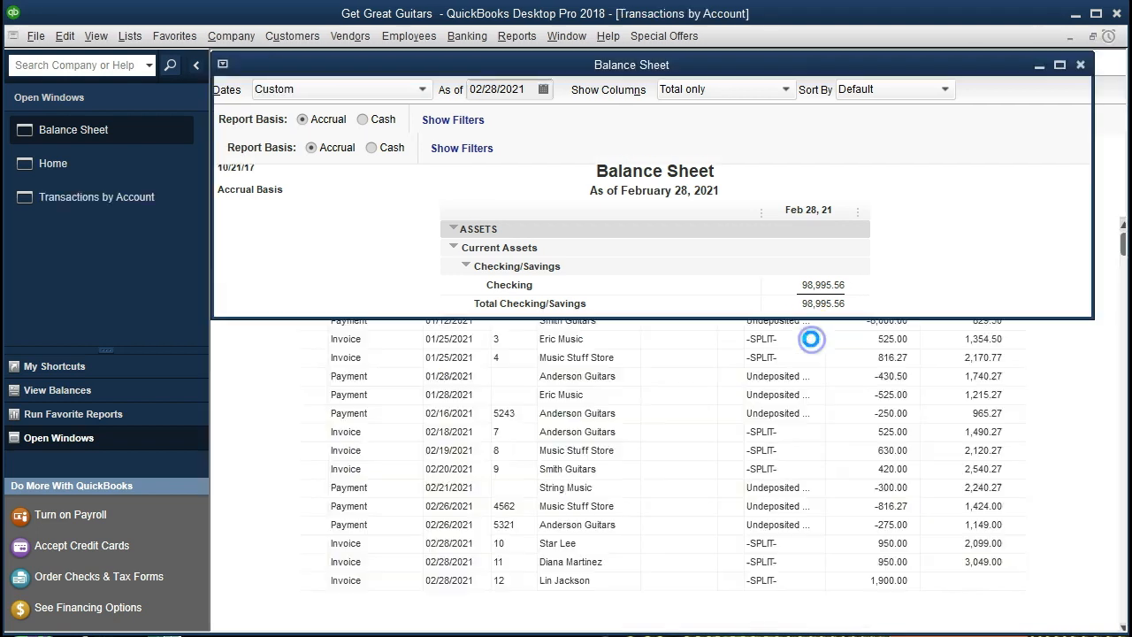
scroll(811, 337, down, 5)
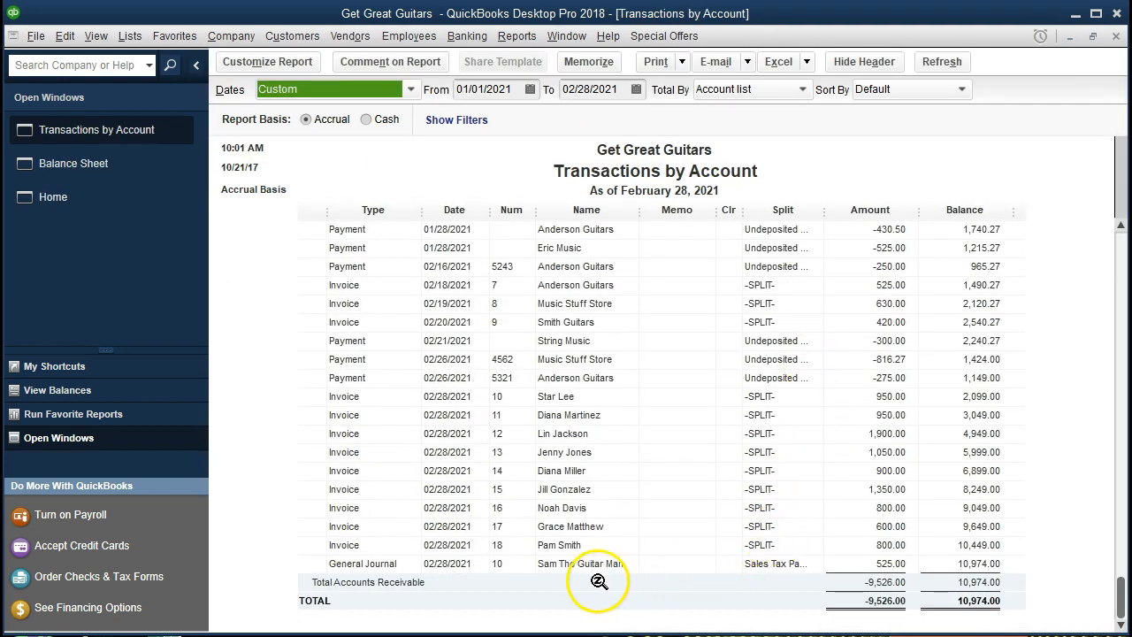
click(329, 541)
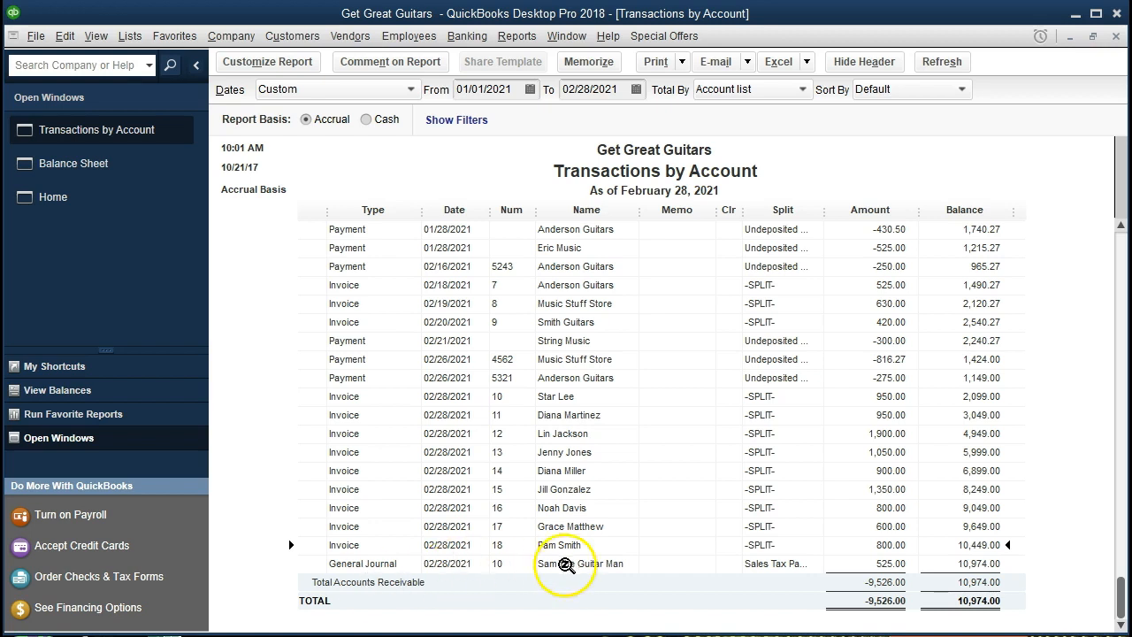
double_click(881, 566)
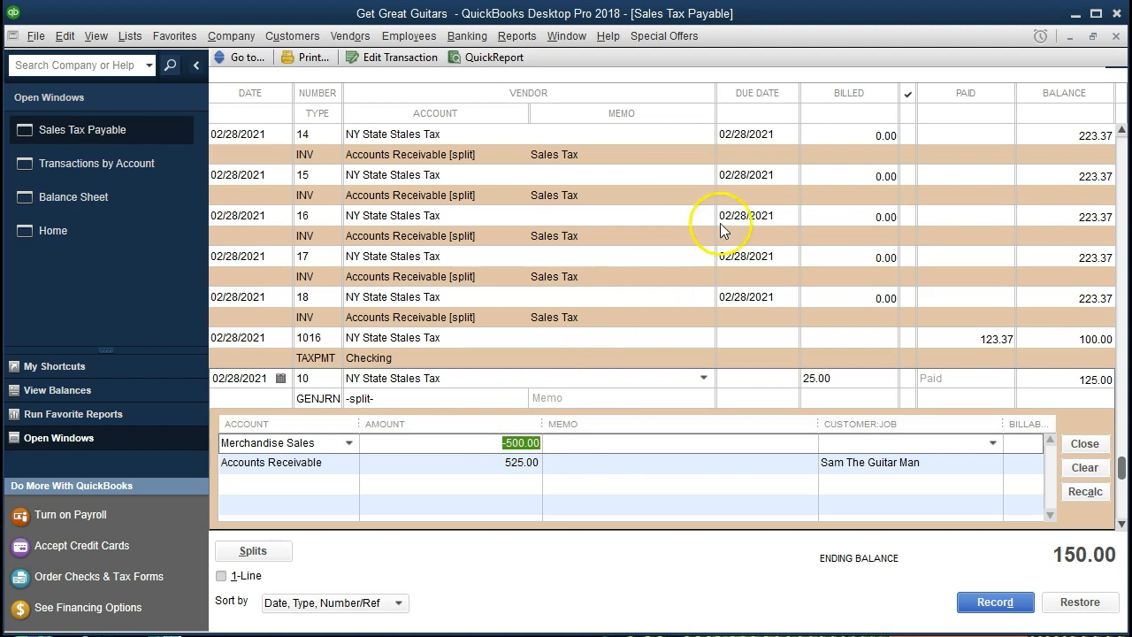
click(1115, 35)
click(1115, 36)
click(970, 365)
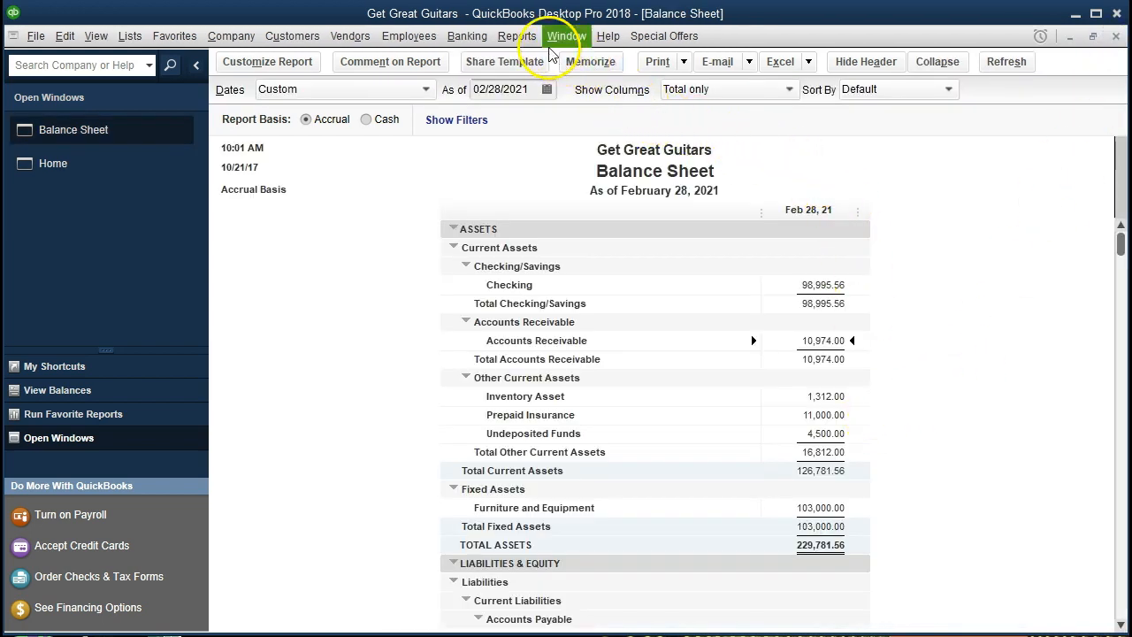
Step: Create a standard Profit & Loss report for 01/01/2021 to 02/28/2021
click(521, 36)
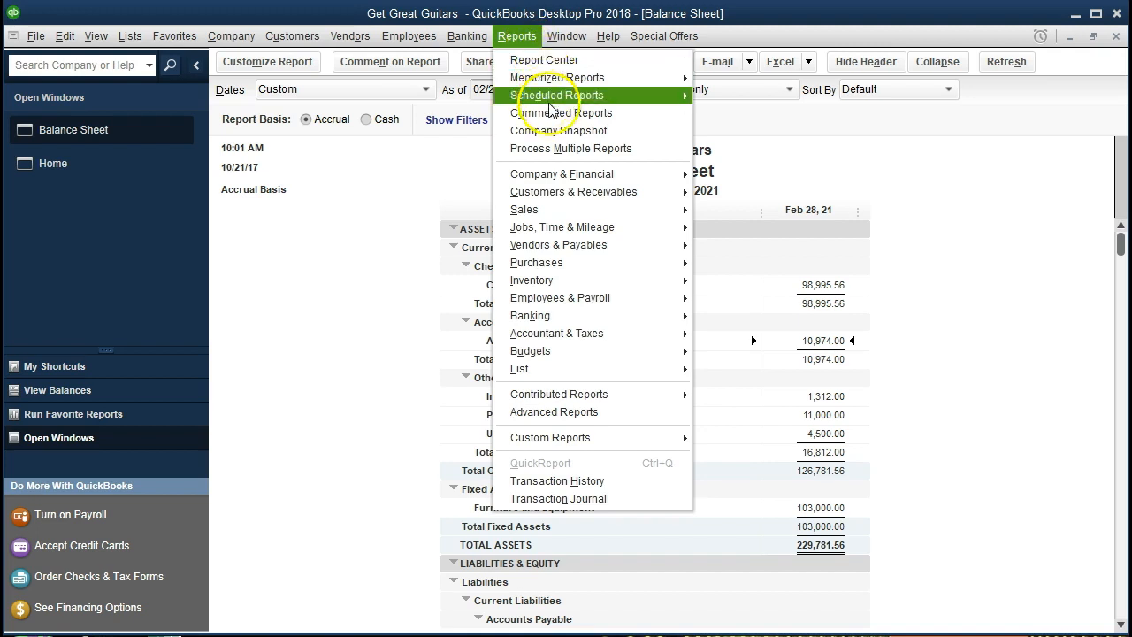
mouse_move(586, 173)
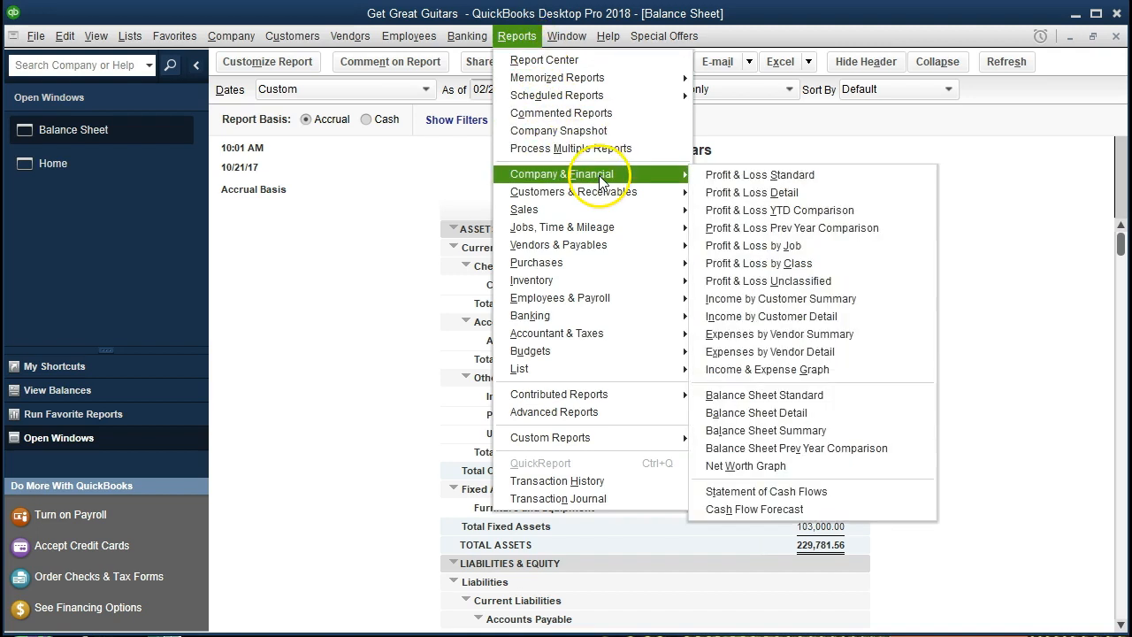
click(790, 174)
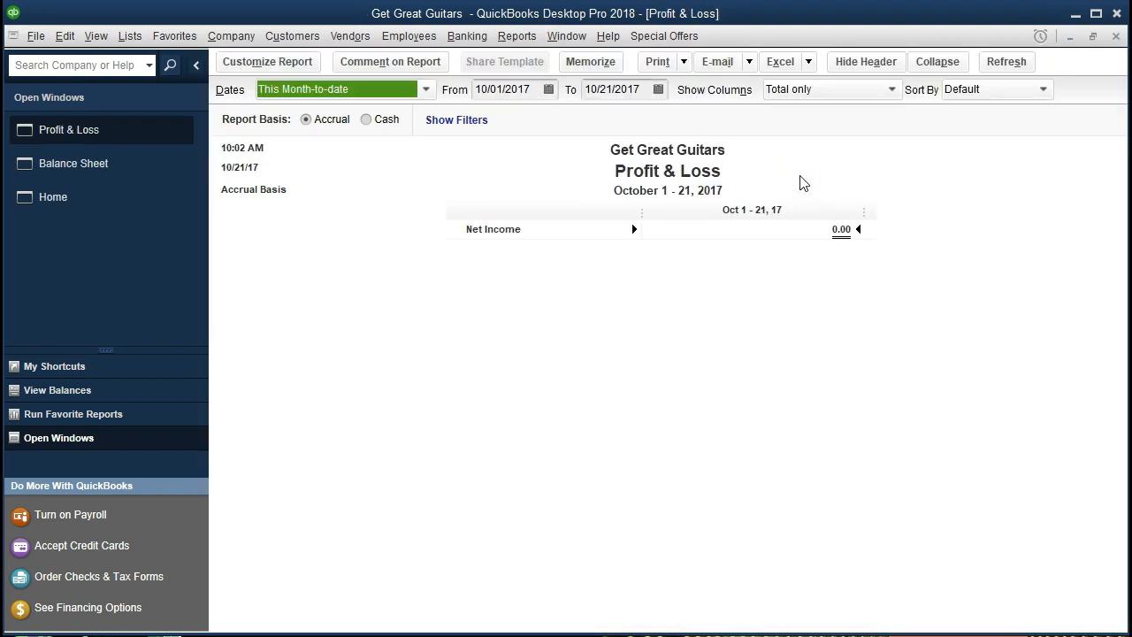
key(Tab)
text(010121)
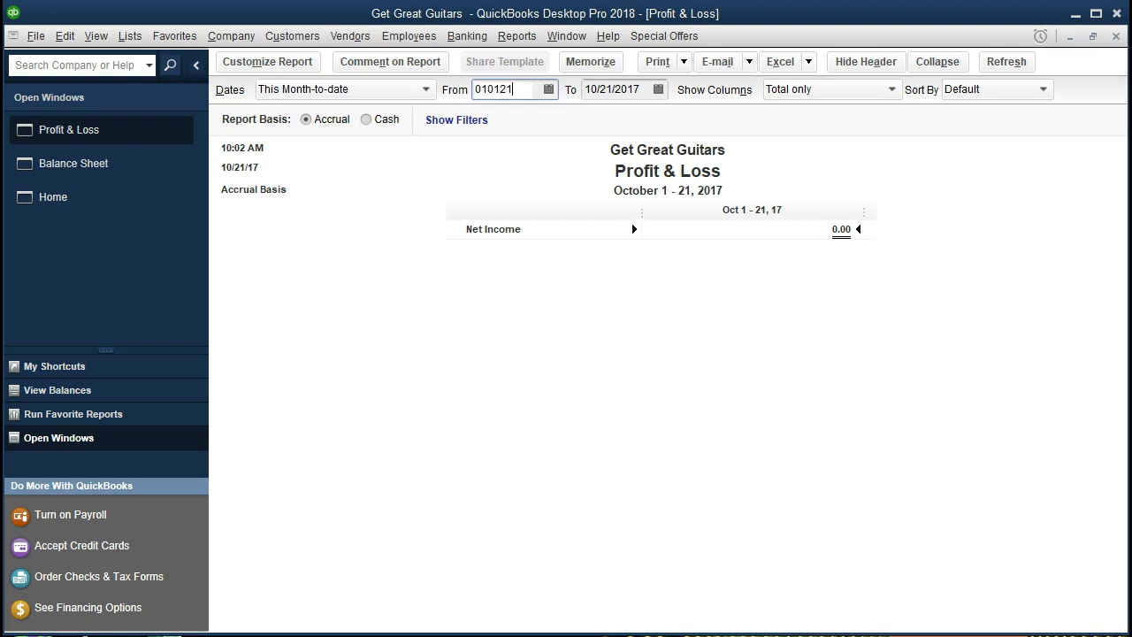
key(Tab)
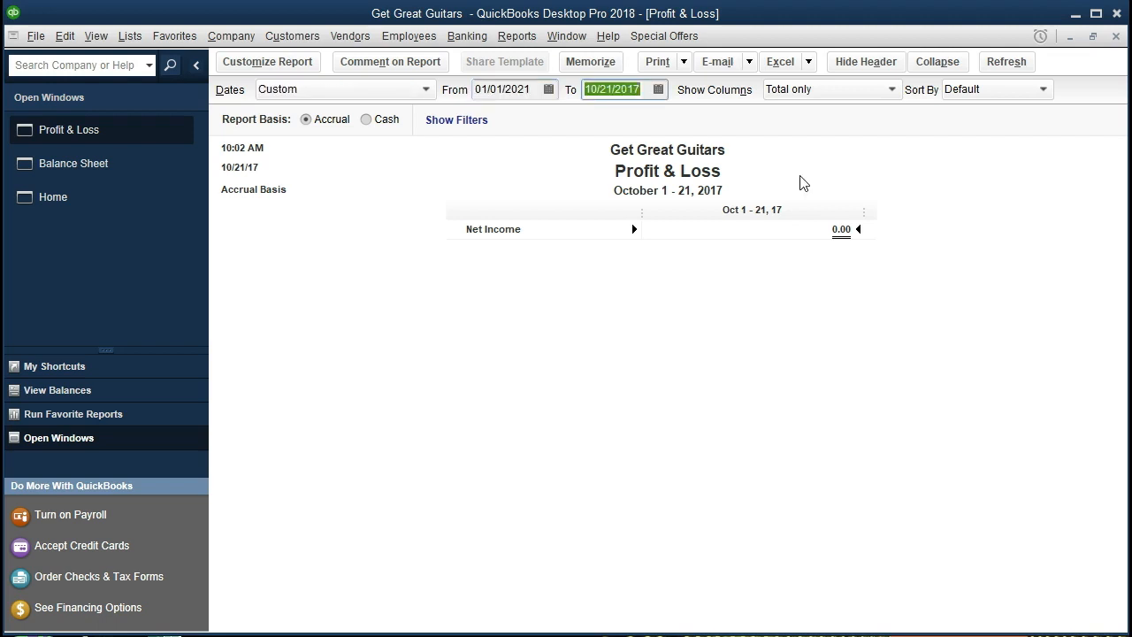
text(022821)
key(Tab)
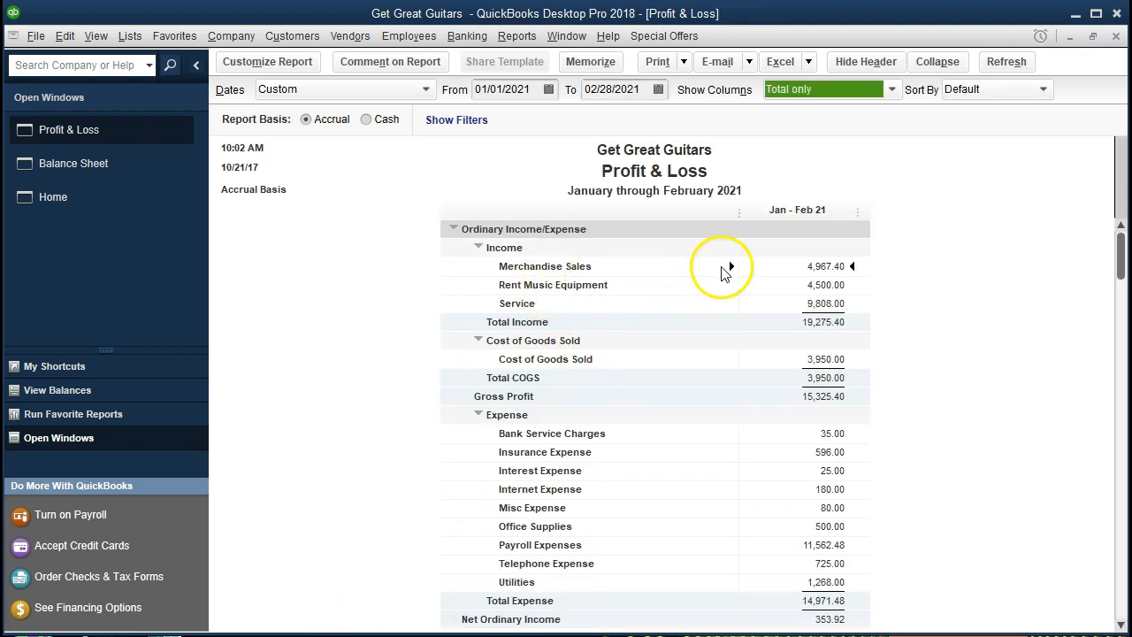
Step: Review the transaction detail behind Merchandise Sales and Cost of Goods Sold, including general journal entry 11, and return to the Profit & Loss report
double_click(791, 265)
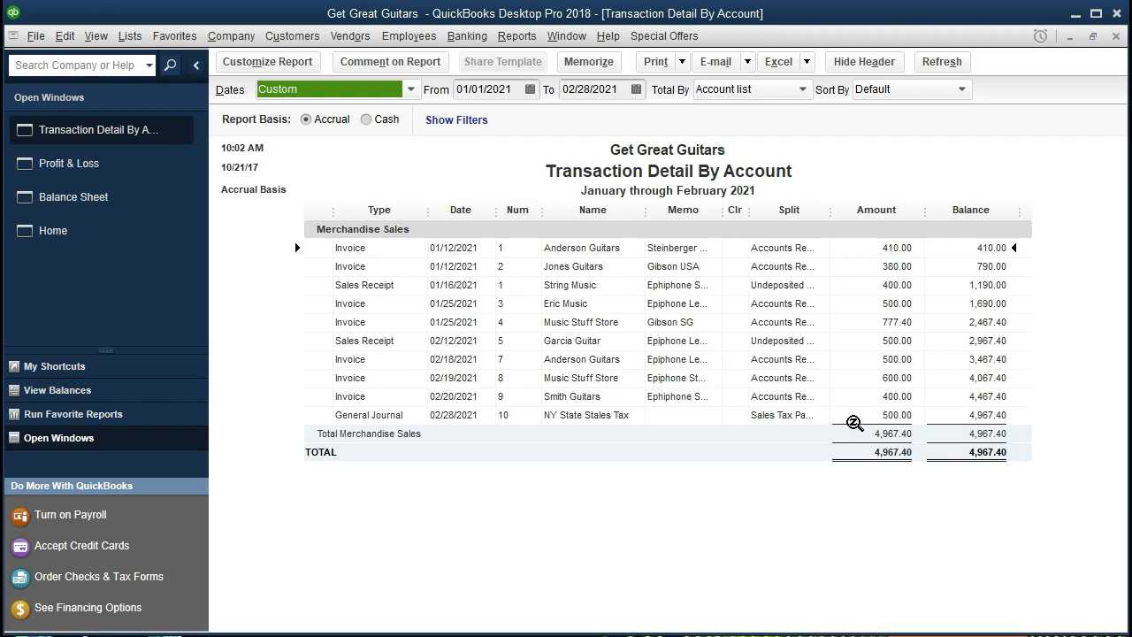
click(1116, 36)
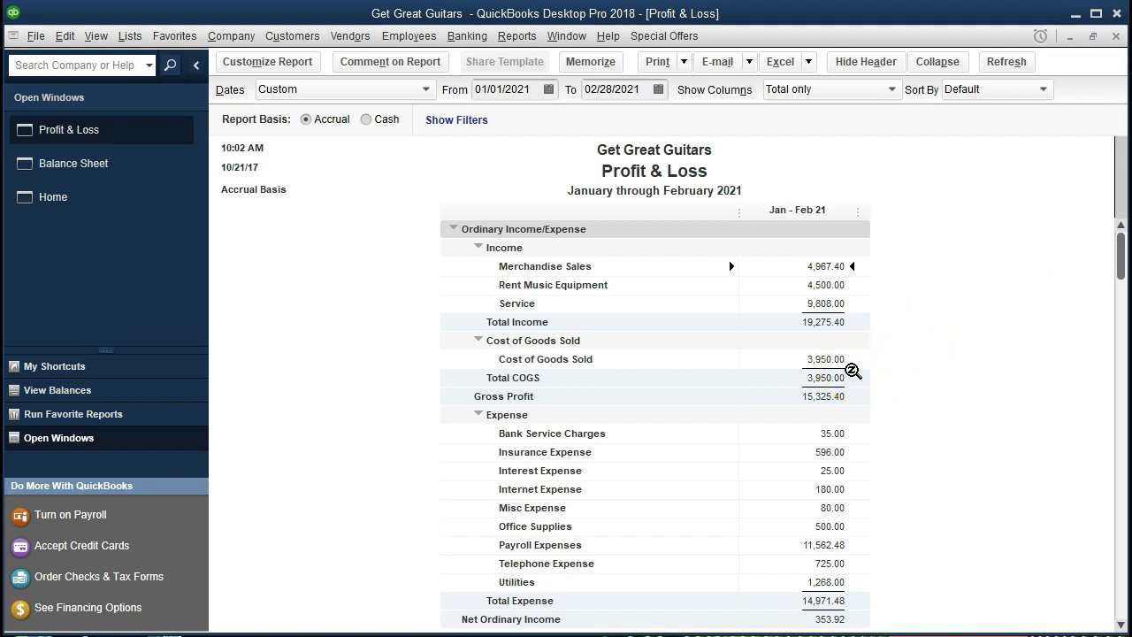
double_click(840, 360)
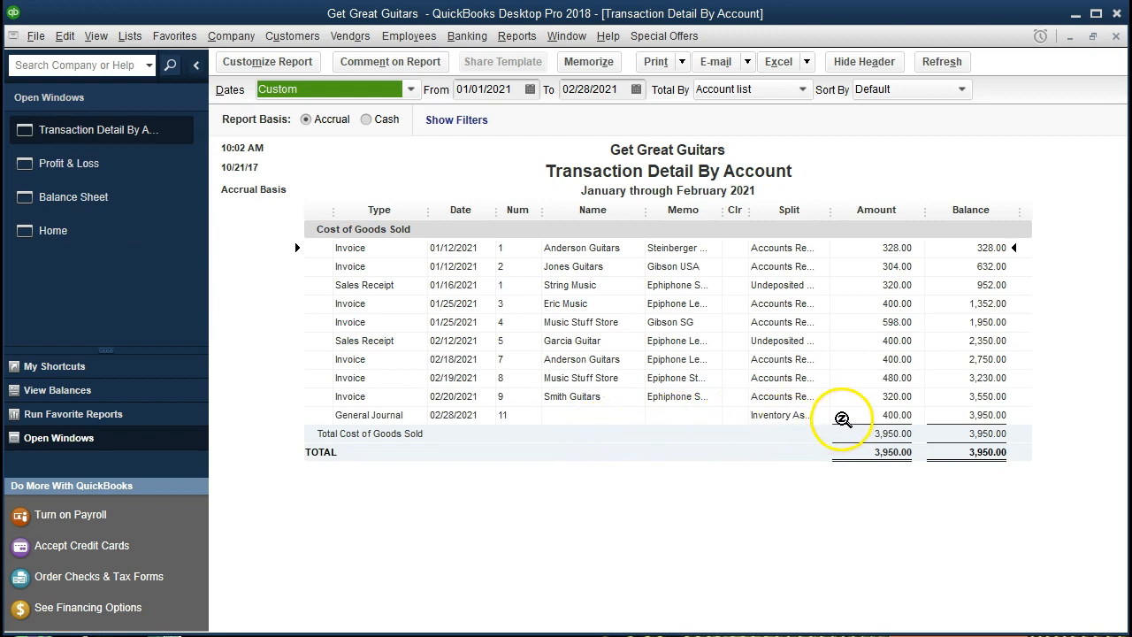
double_click(840, 416)
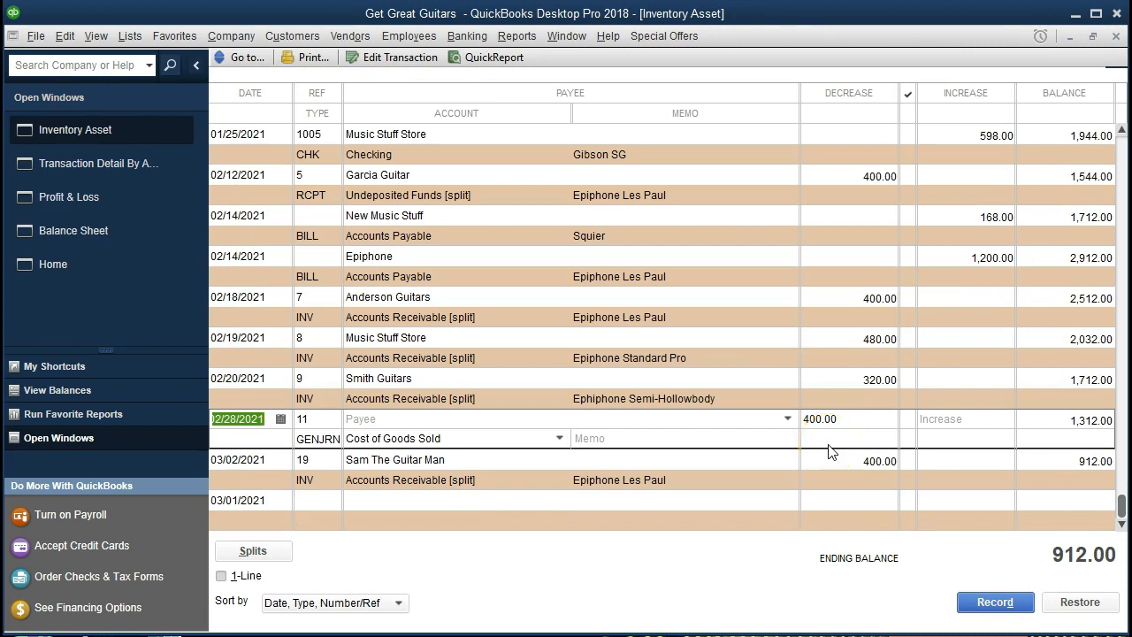
click(1116, 38)
click(1115, 37)
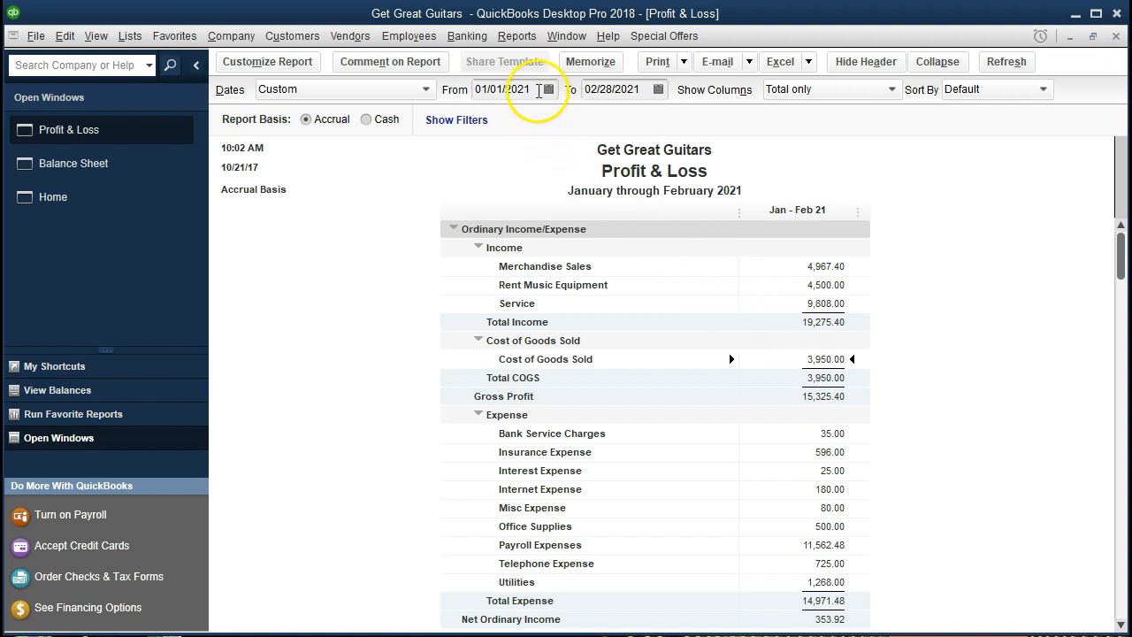
Step: Rerun the Profit & Loss report for 03/01/2021 to 03/31/2021
click(539, 90)
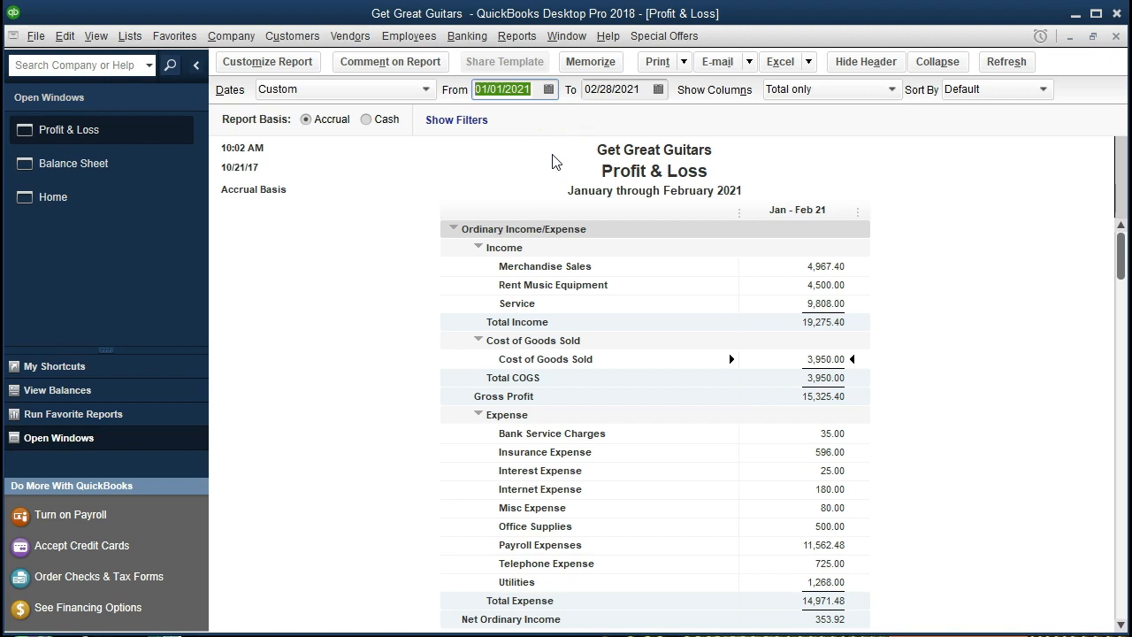
text(03/01/2021)
key(Tab)
text(03/31/2021)
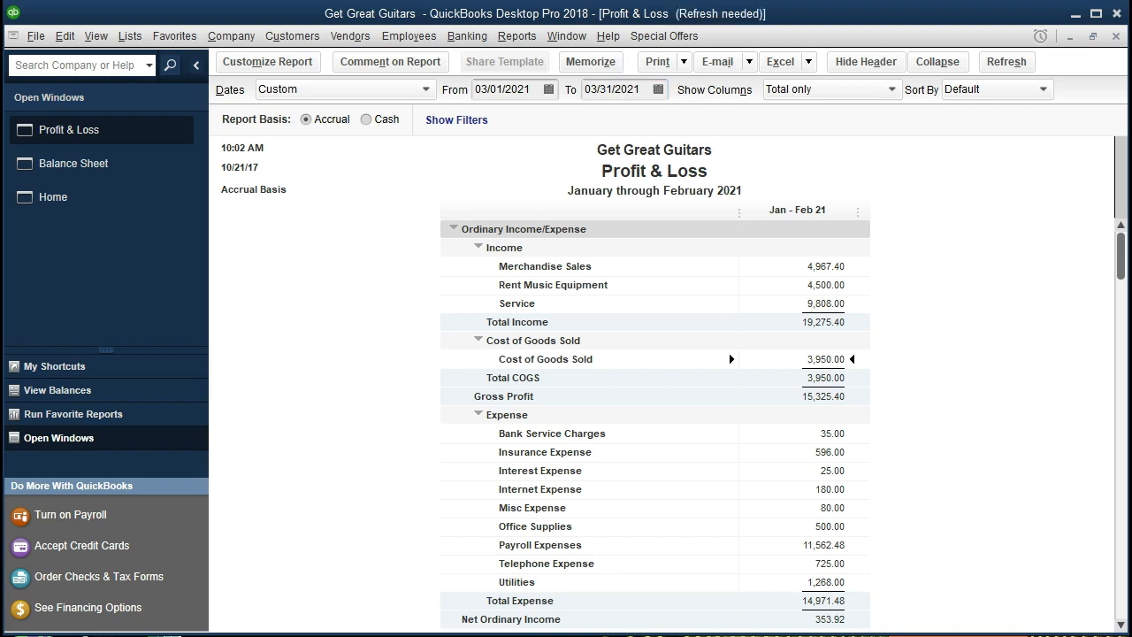
key(Tab)
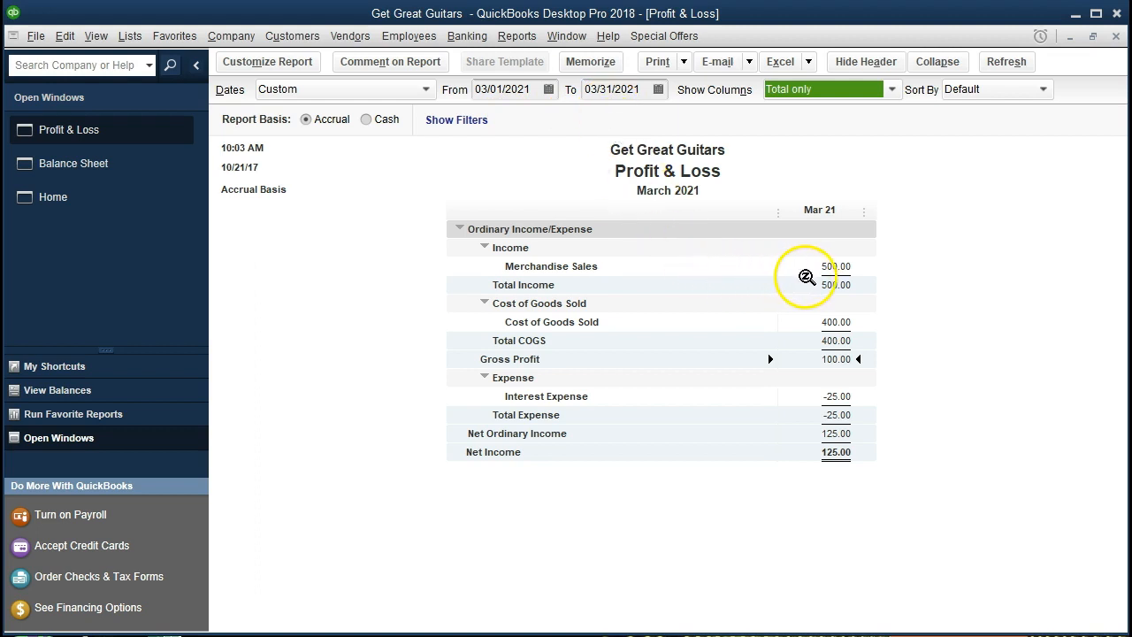
Step: Trace March Merchandise Sales to invoice 19 dated 03/02/2021, and return to the Profit & Loss report
click(822, 269)
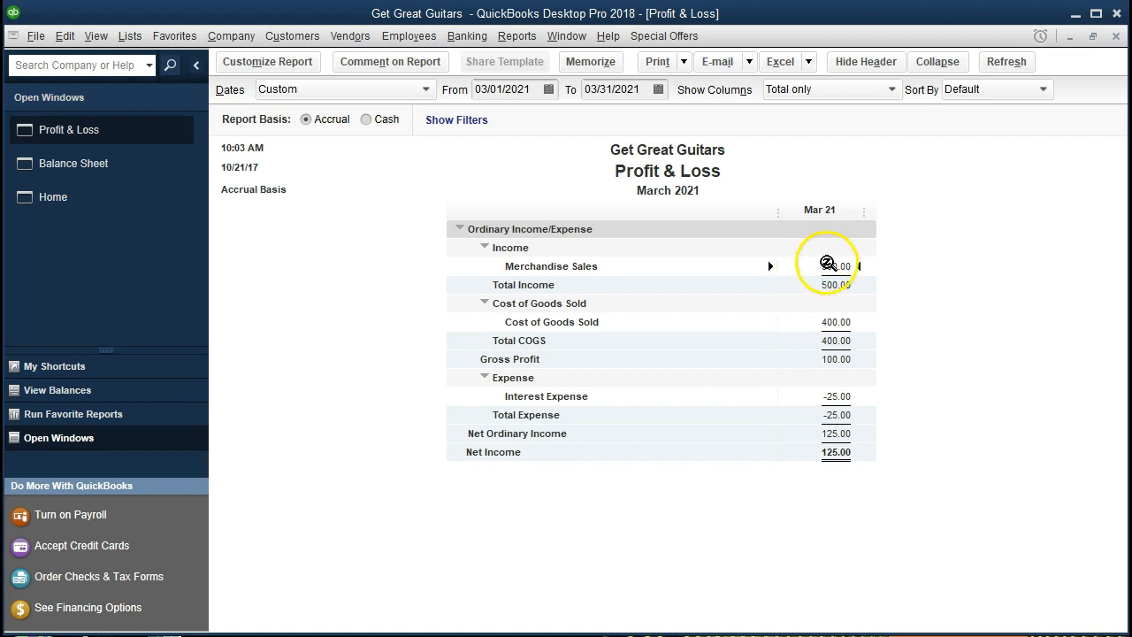
double_click(827, 264)
double_click(801, 249)
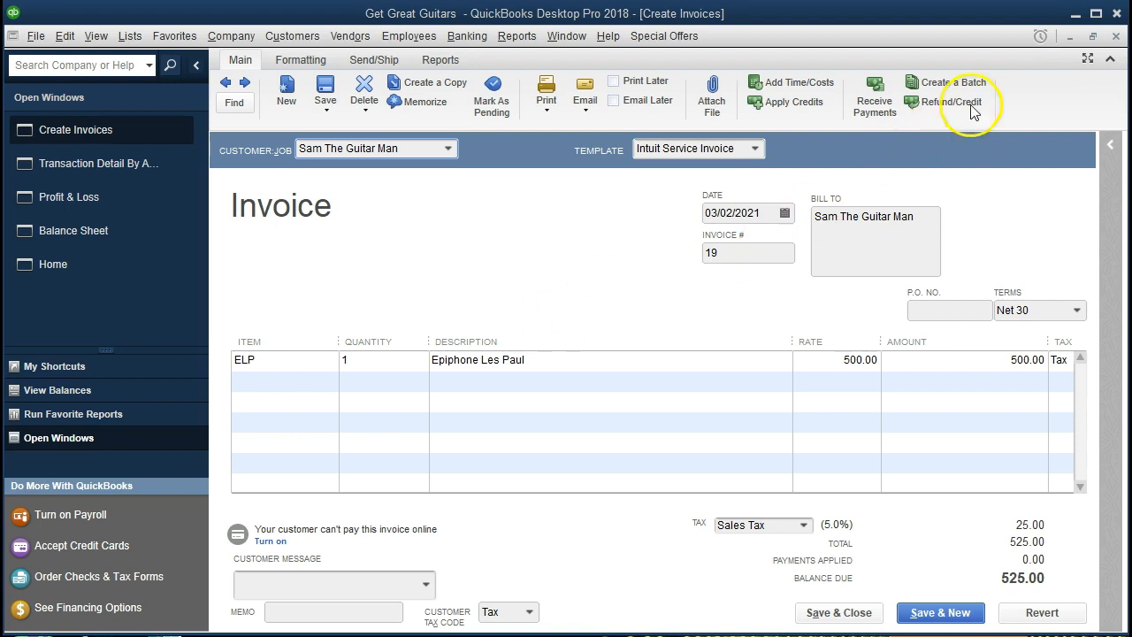
click(1115, 37)
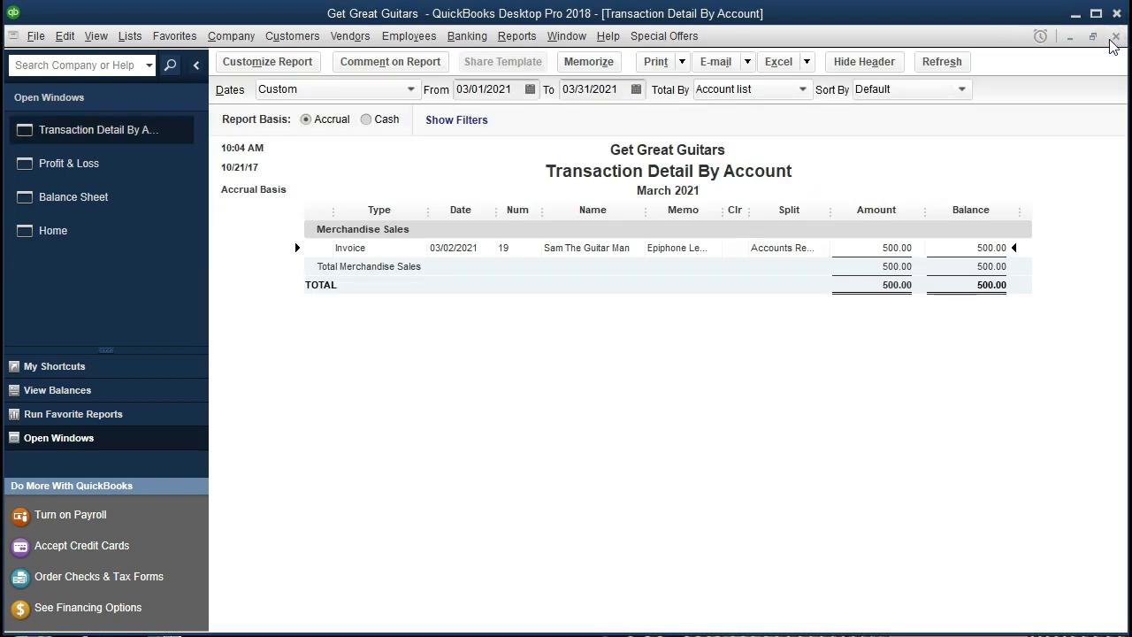
click(1114, 37)
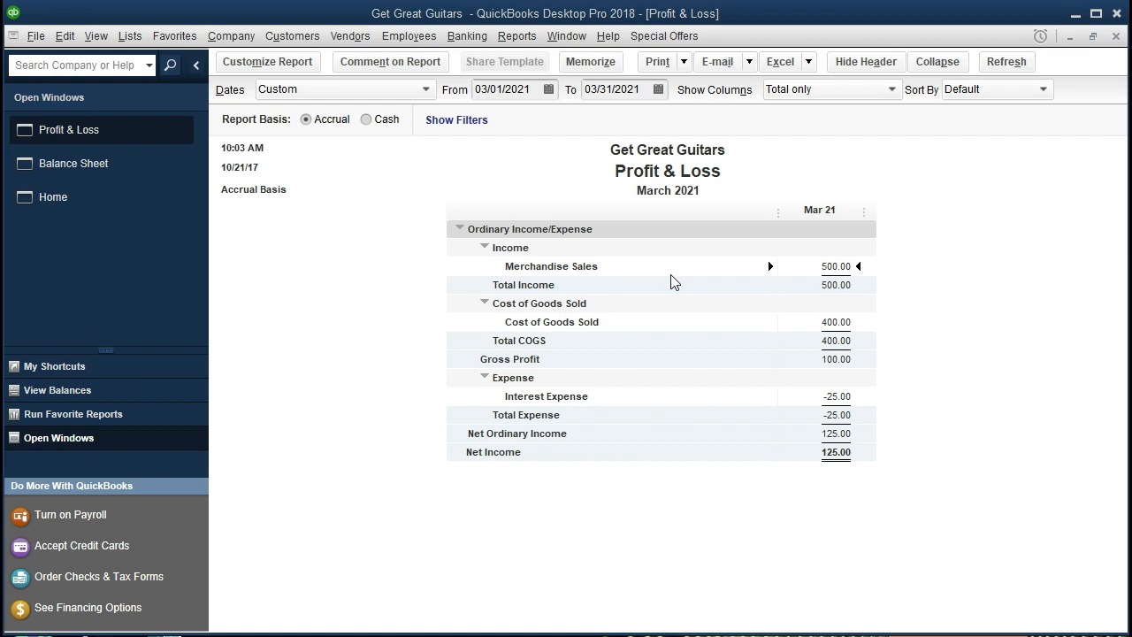
Step: Change the Profit & Loss date range back to 01/01/2021 through 02/28/2021 and rerun the report
click(624, 191)
click(536, 87)
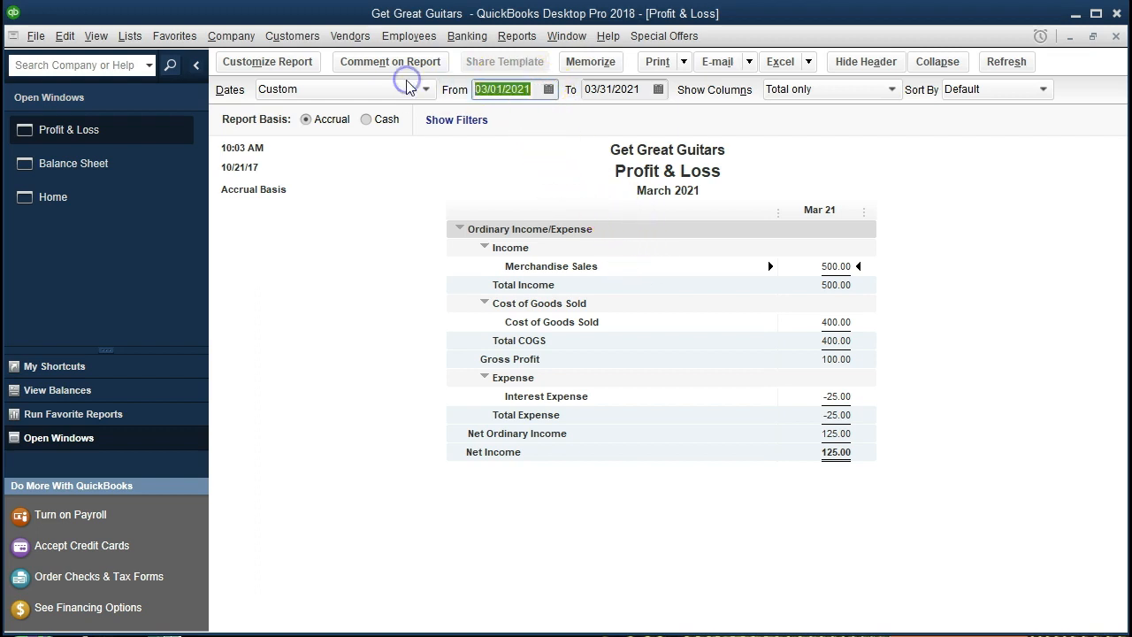
text(02)
key(BackSpace)
key(BackSpace)
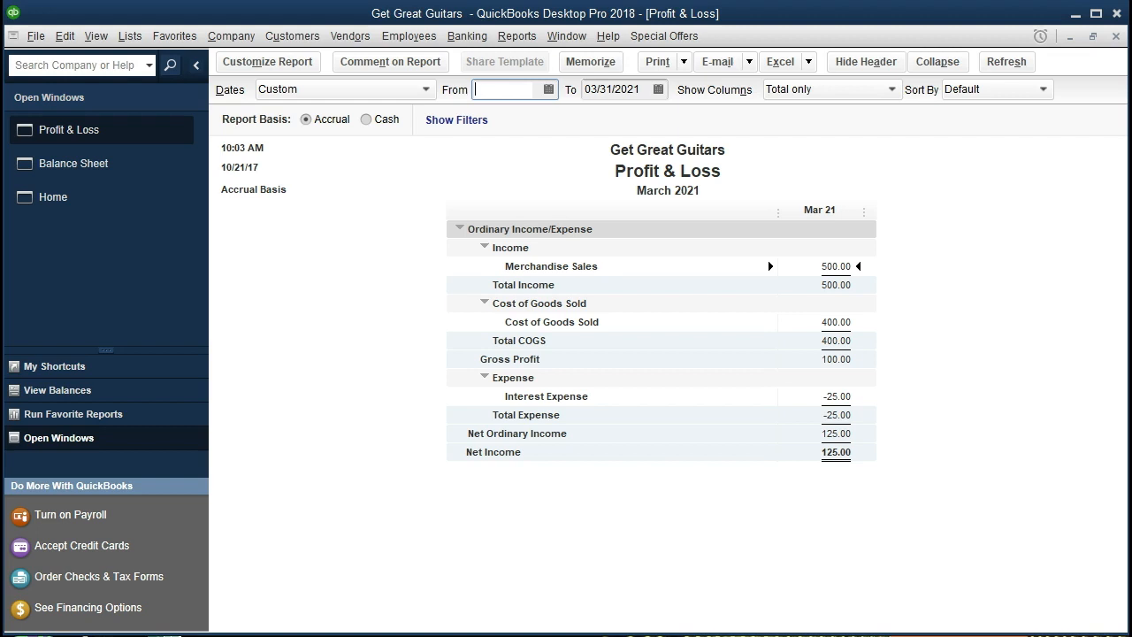
text(01/01/21)
key(Tab)
text(02/28/21)
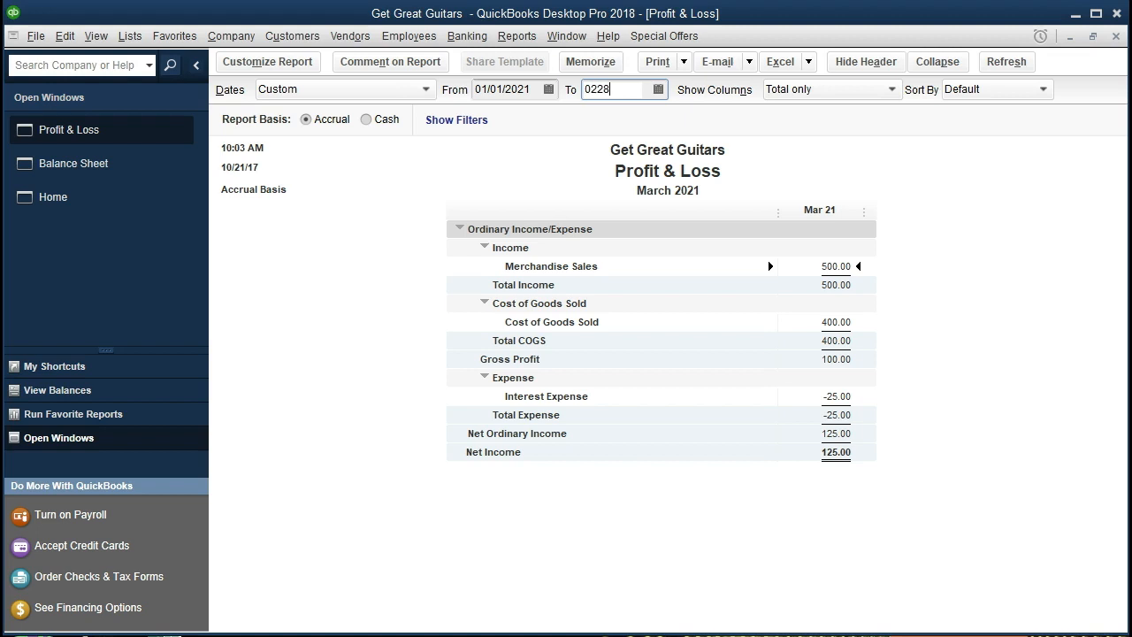
key(Tab)
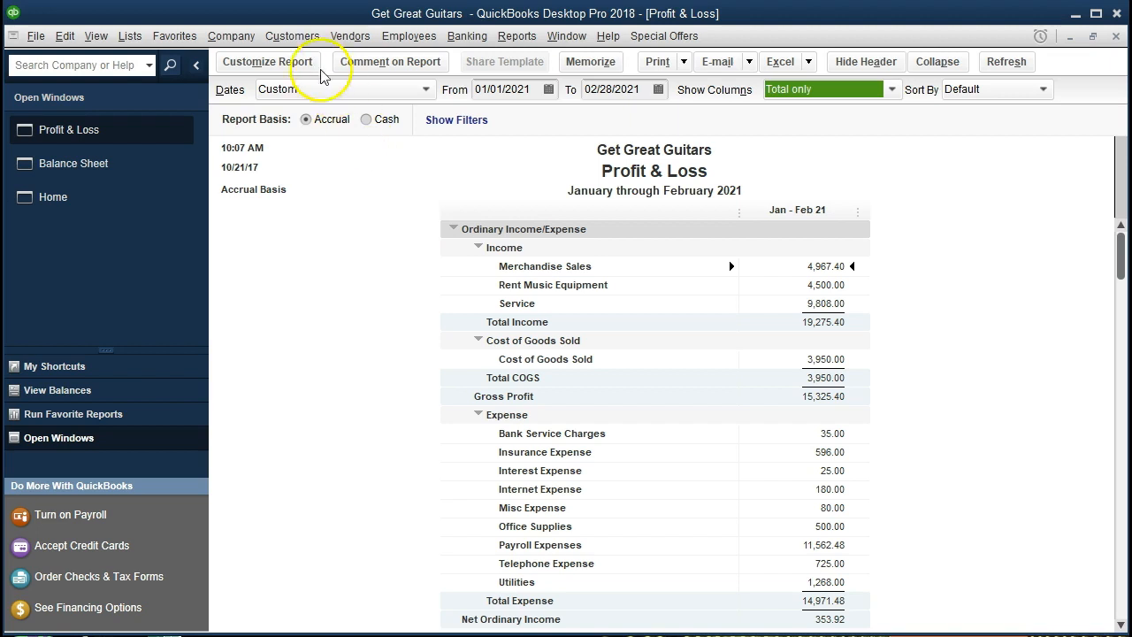
click(290, 36)
mouse_move(235, 37)
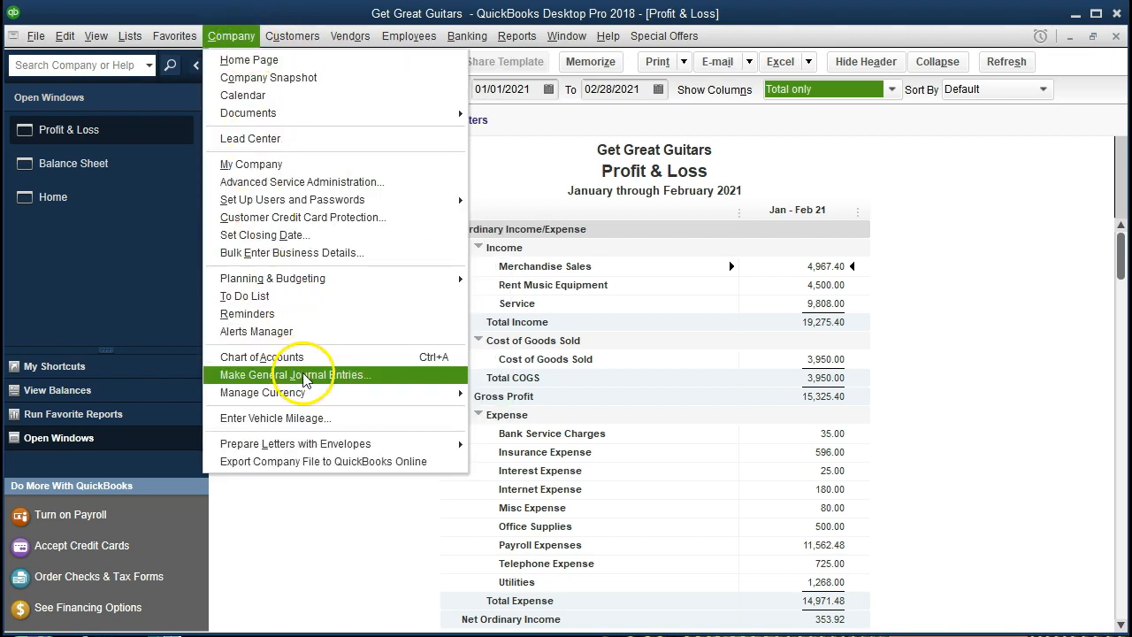
click(242, 42)
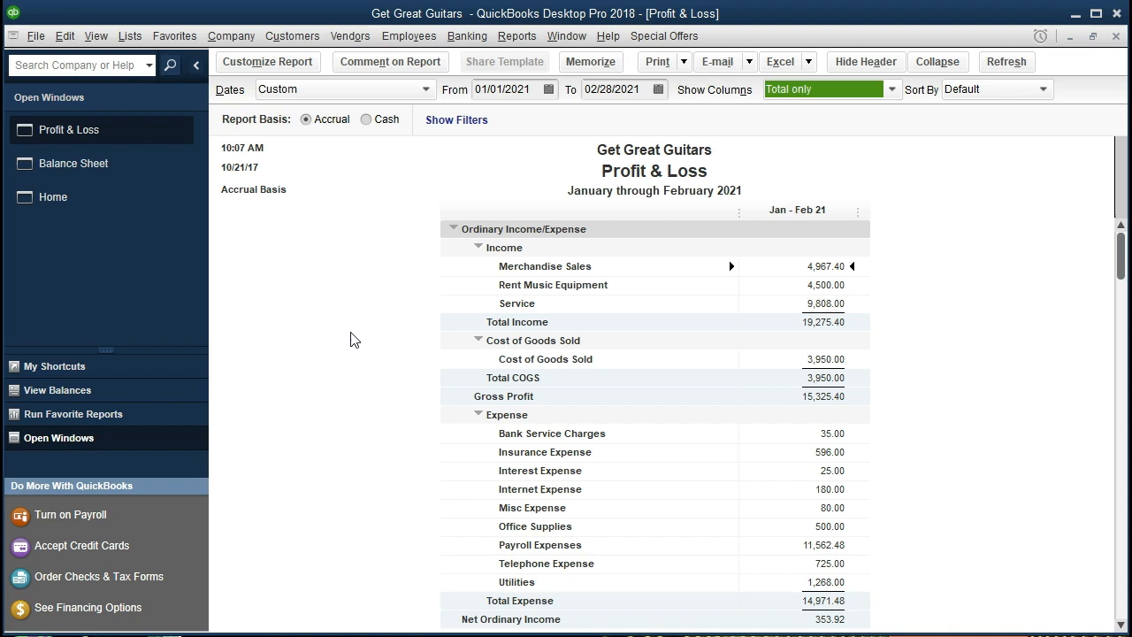
click(380, 337)
Step: Examine the Sales Tax Payable balance among the liabilities on the 02/28/2021 Balance Sheet
click(128, 170)
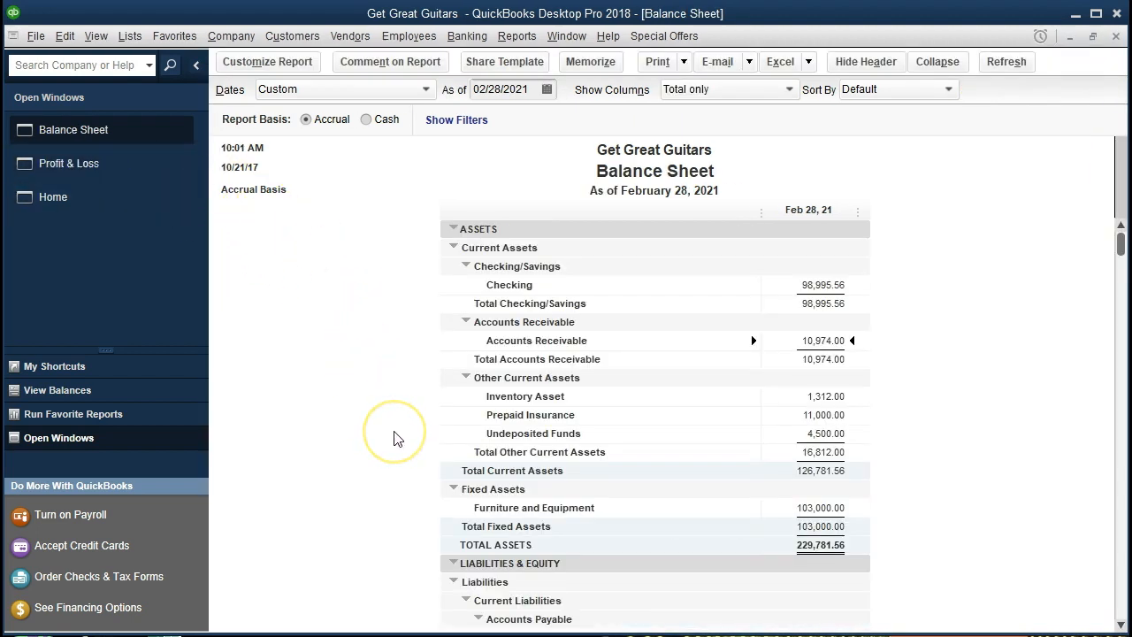
scroll(395, 438, down, 3)
scroll(396, 439, down, 2)
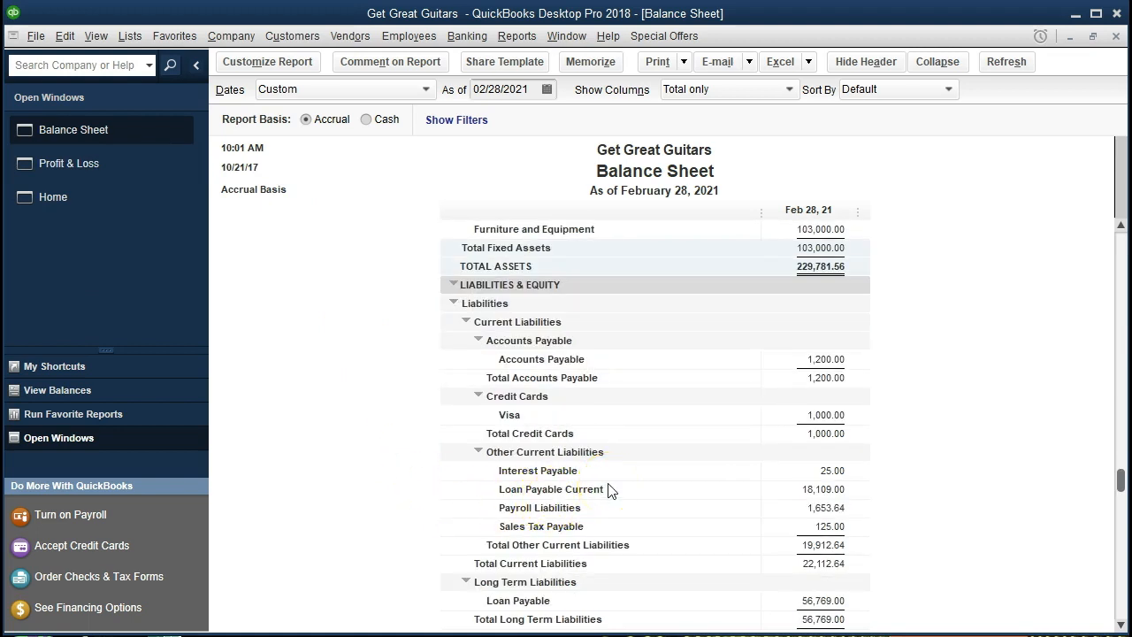
scroll(609, 491, down, 1)
click(819, 472)
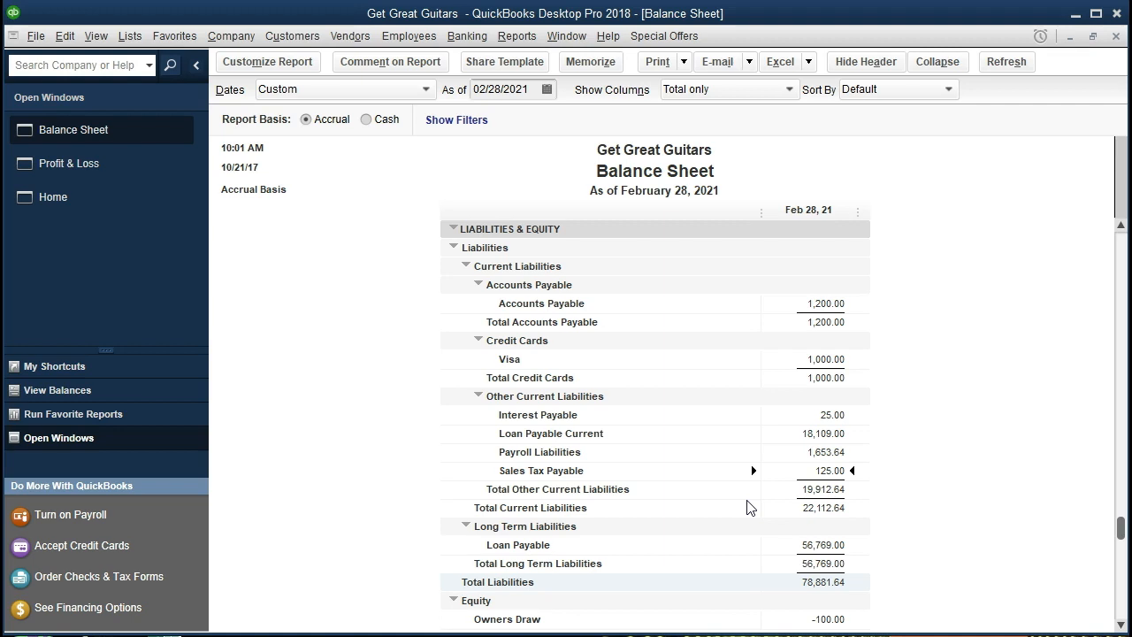
Step: Open the account register for Sales Tax Payable
click(467, 37)
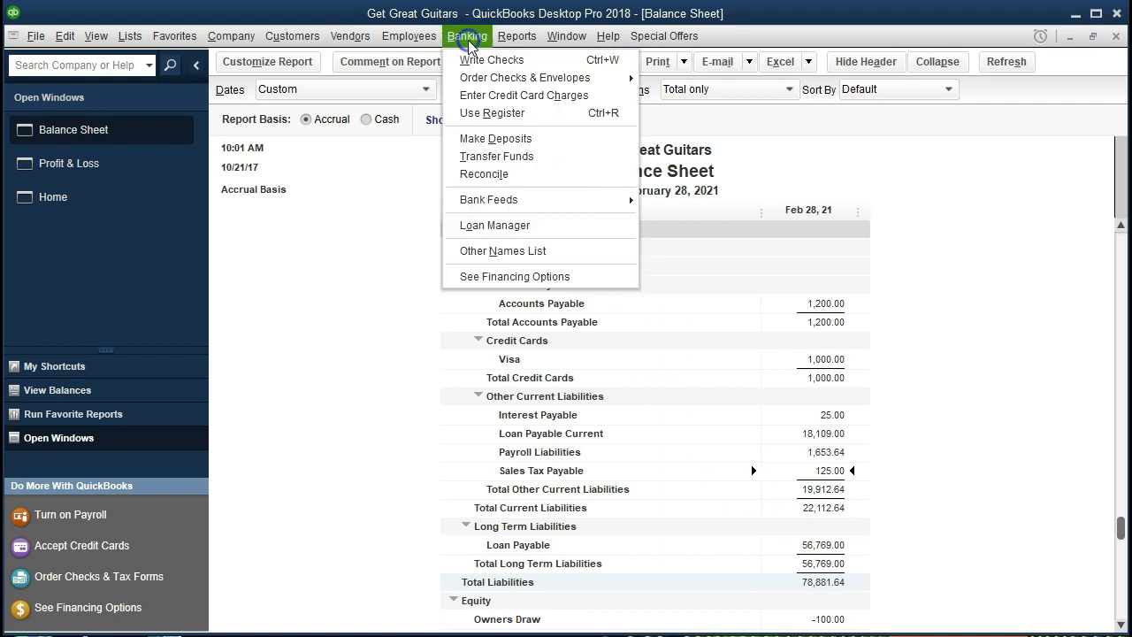
click(528, 122)
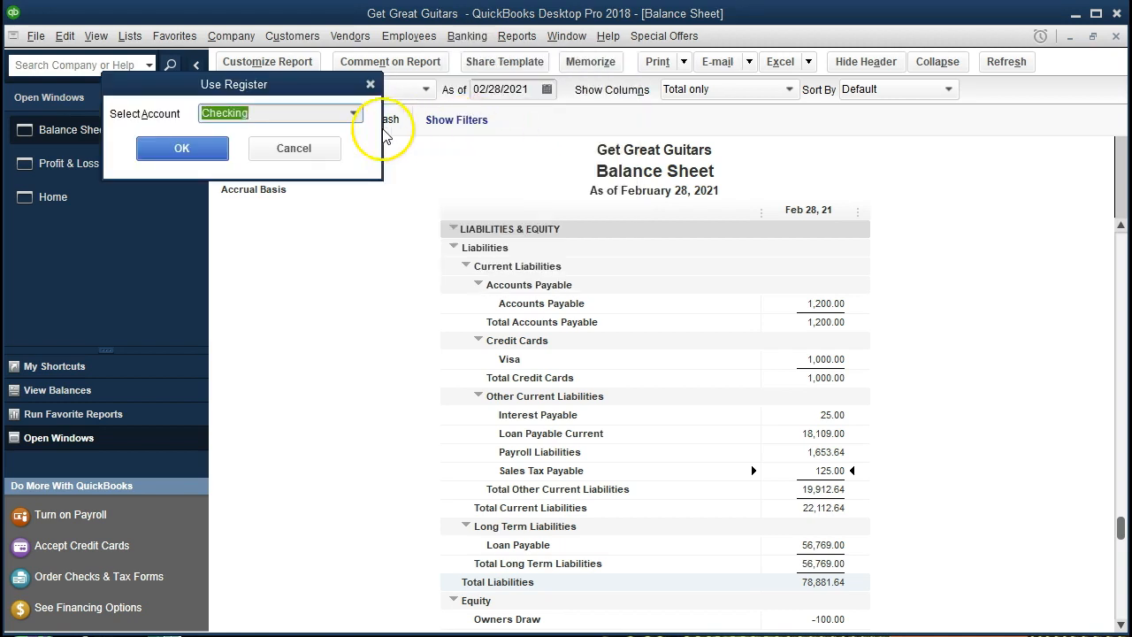
click(353, 113)
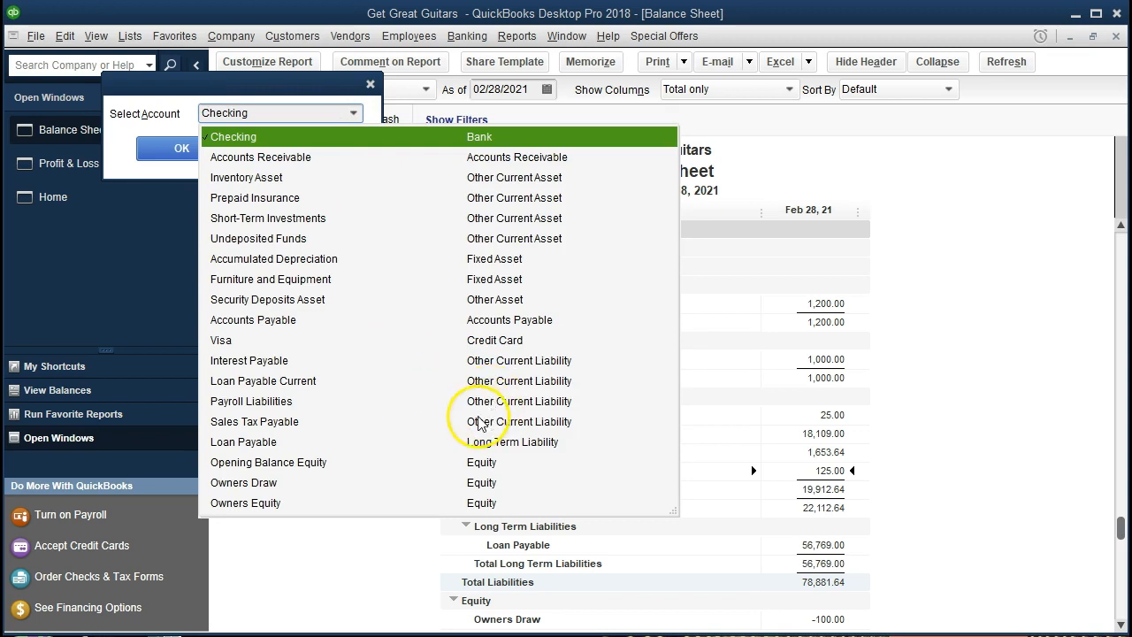
click(291, 423)
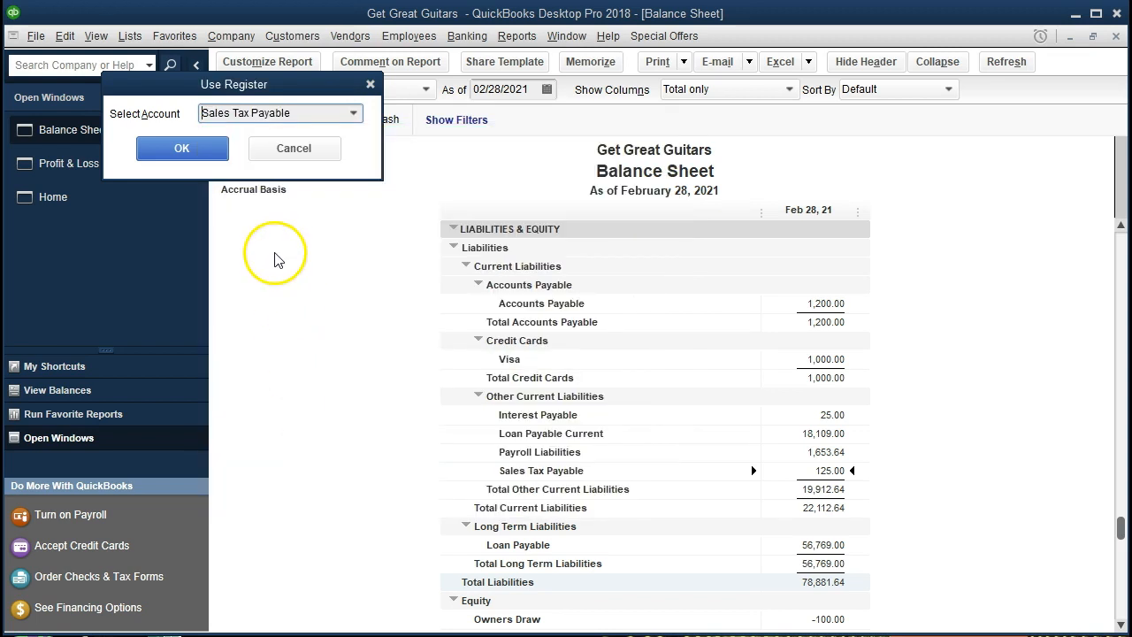
click(221, 157)
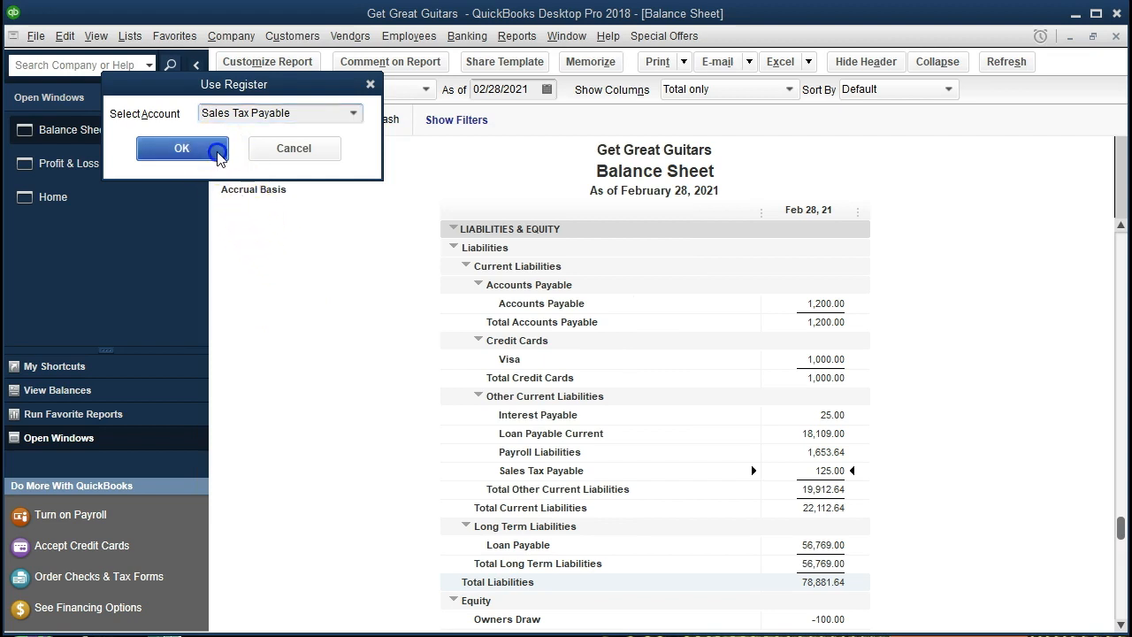
Step: Review the split detail of the 02/28/2021 general journal entry 10, and close the splits
click(375, 478)
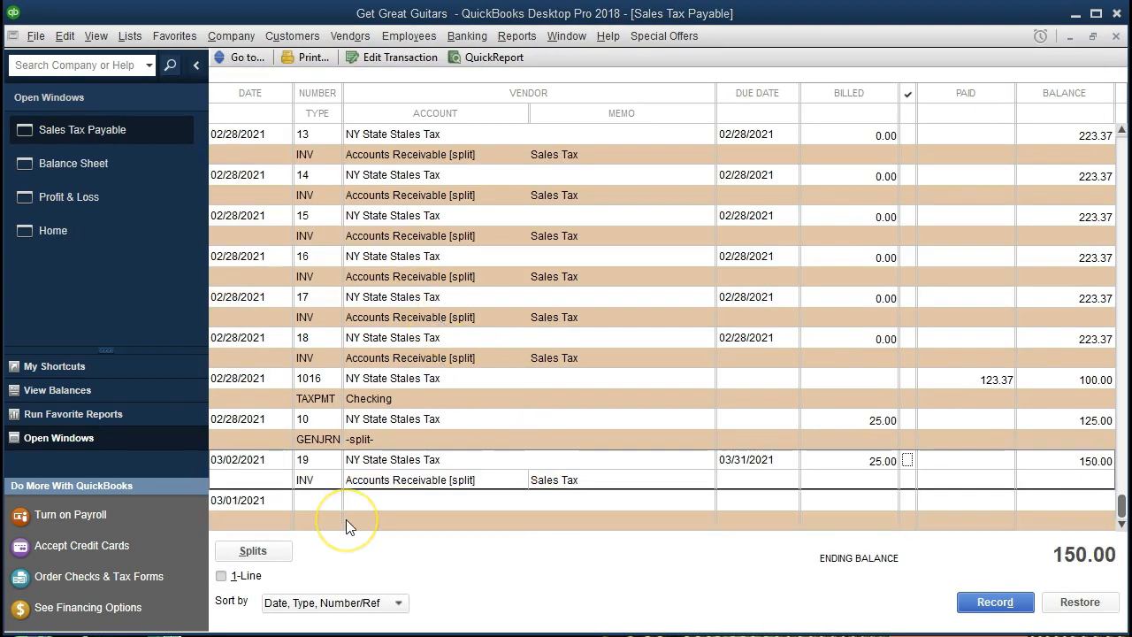
click(313, 483)
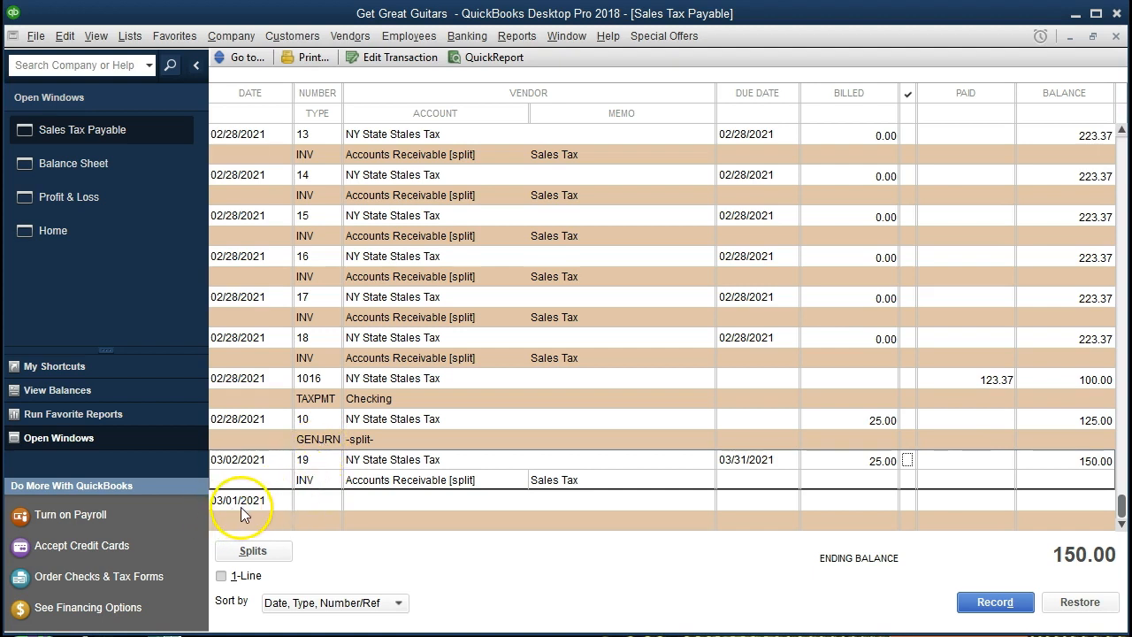
click(361, 439)
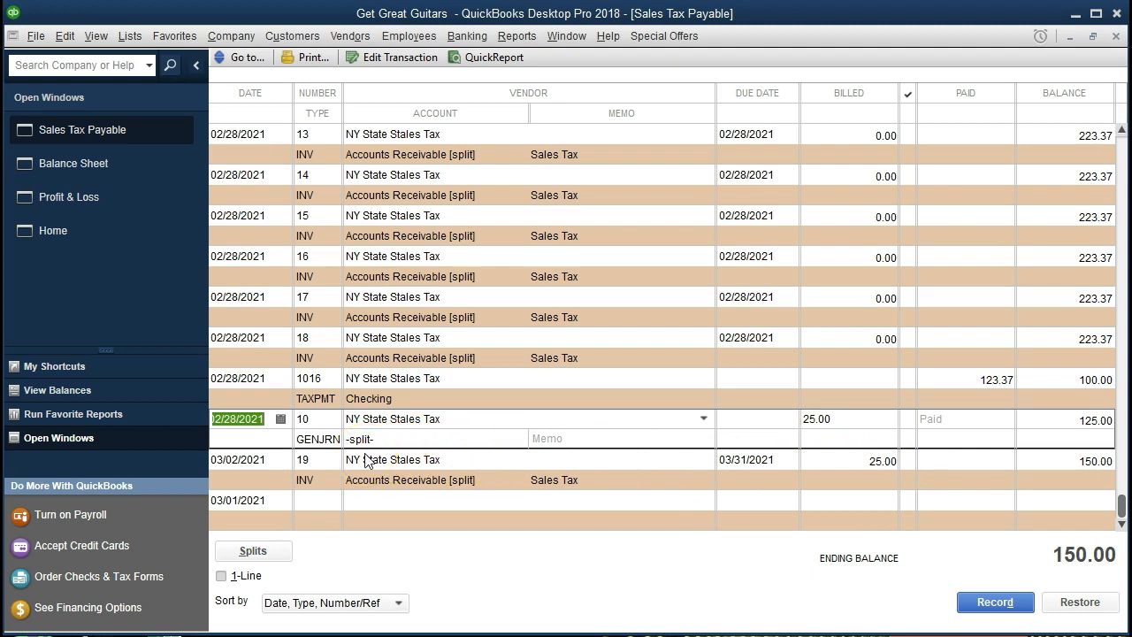
click(283, 554)
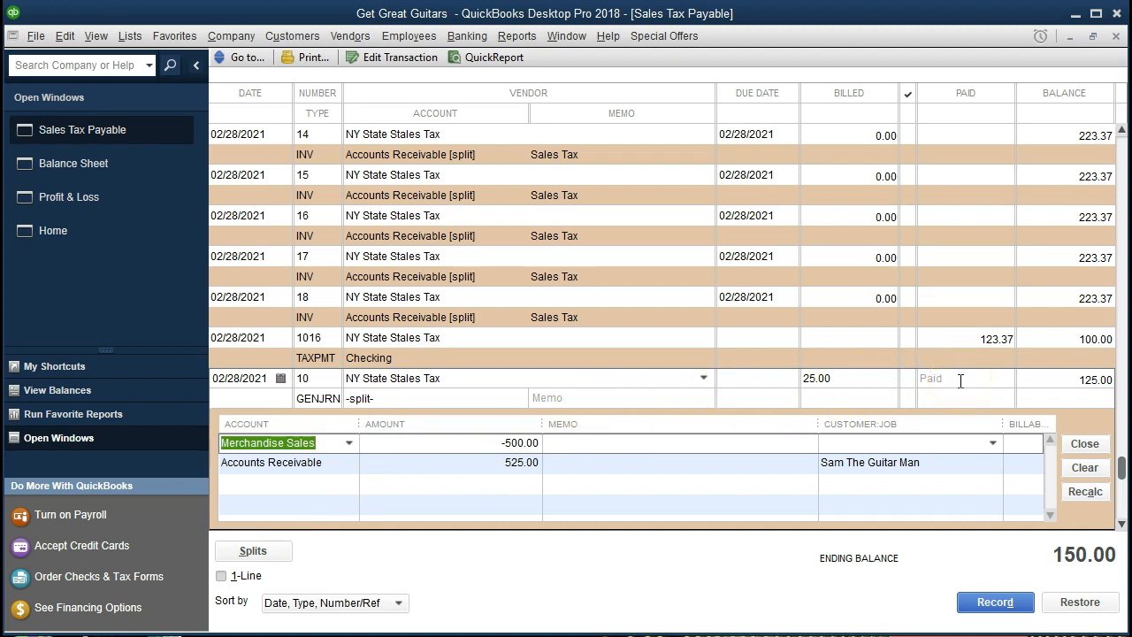
click(556, 466)
click(280, 550)
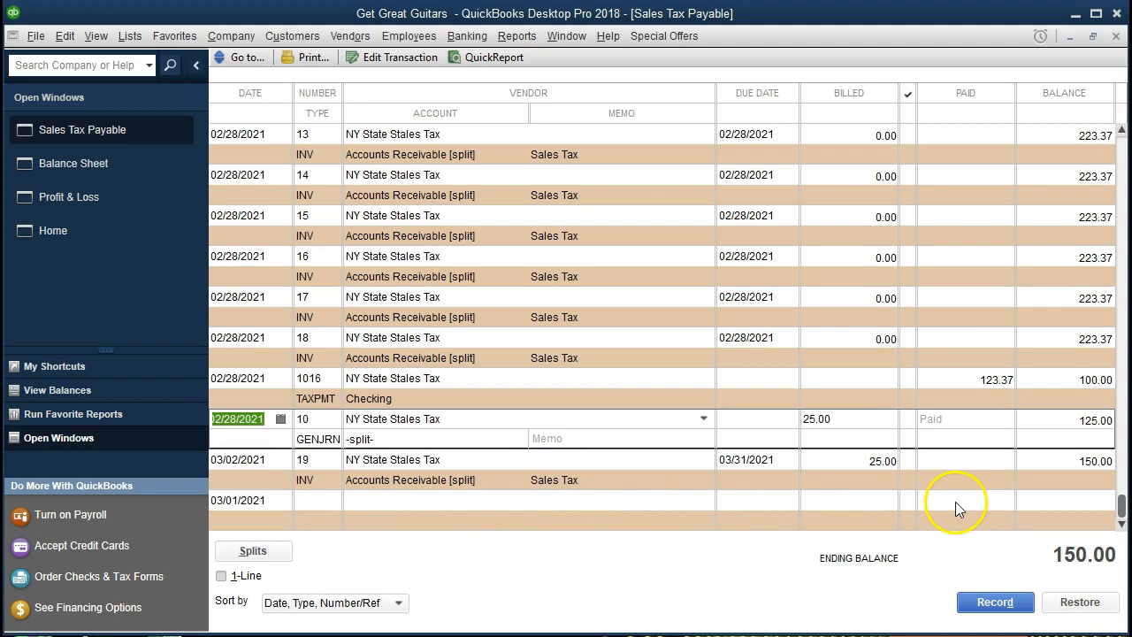
Step: Start a new Sales Tax Payable register entry dated 03/01/2021 with a paid amount of 25.00
click(268, 503)
click(313, 509)
key(Tab)
key(Tab)
key(Tab)
text(25)
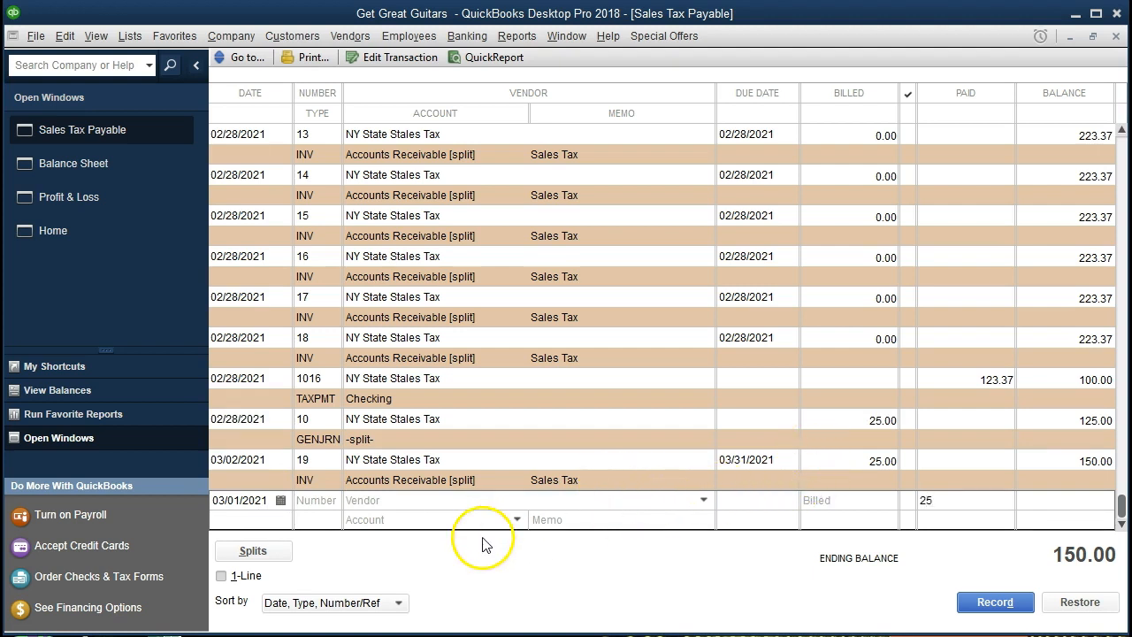
click(434, 520)
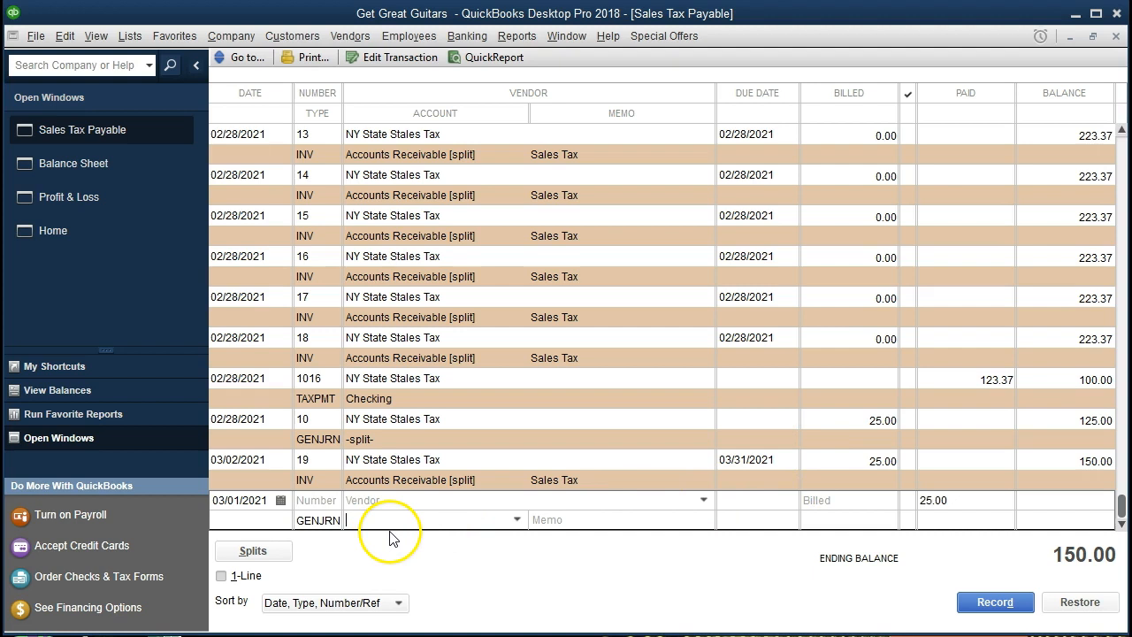
Step: Split the new entry into Merchandise Sales at -500.00 and Accounts Receivable at 525.00, using the same customer as journal entry 10
click(253, 551)
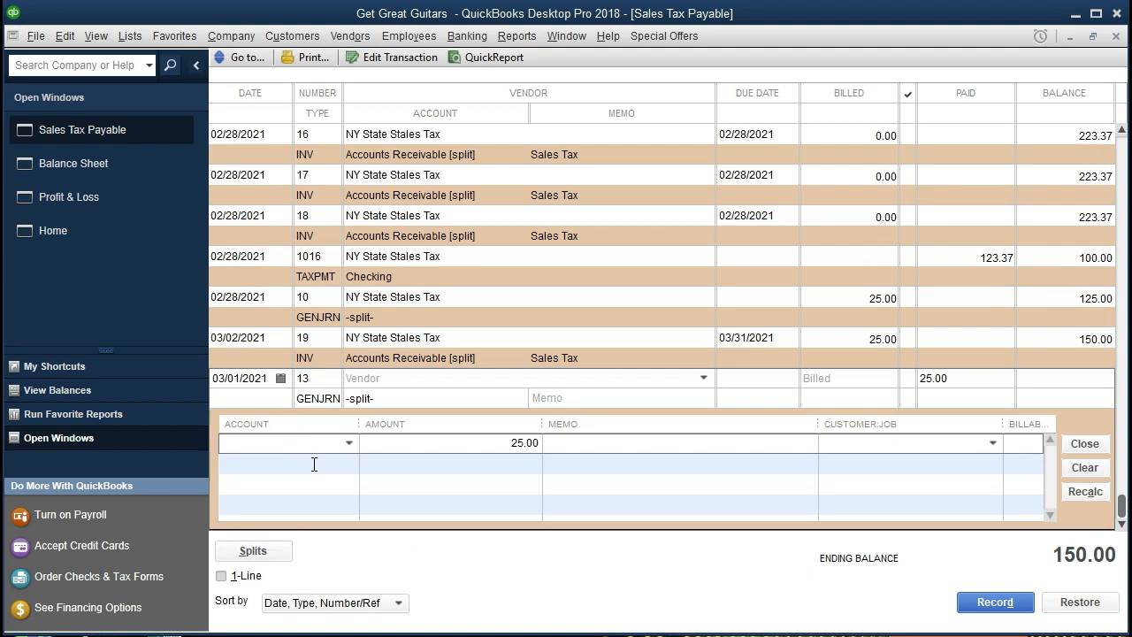
text(Merchandise Sales)
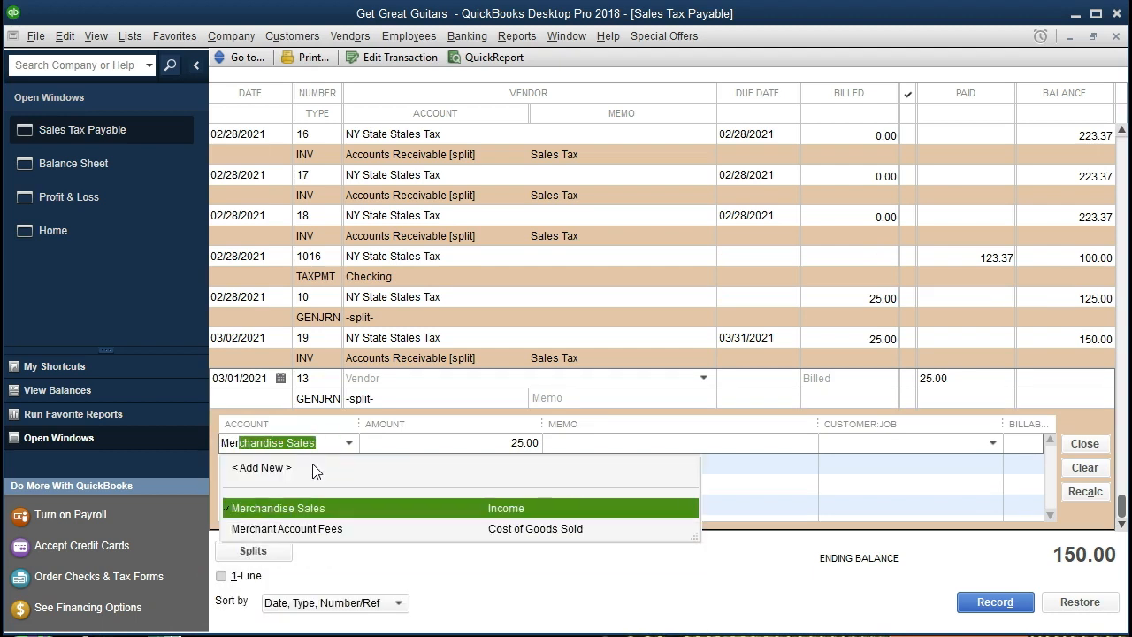
key(Tab)
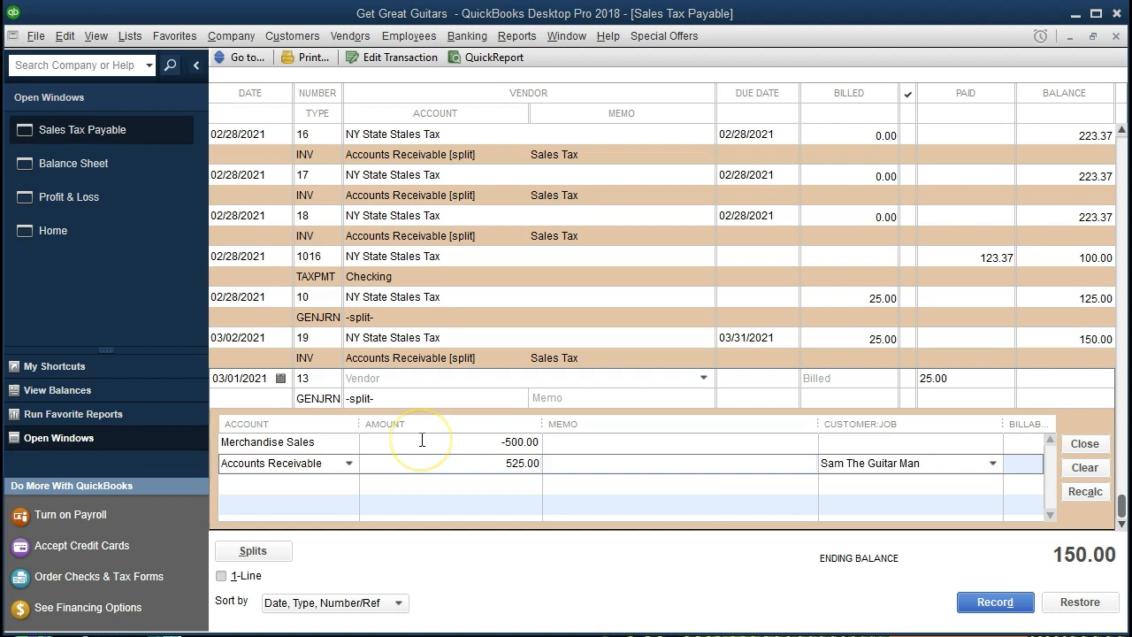
drag(438, 442, 555, 437)
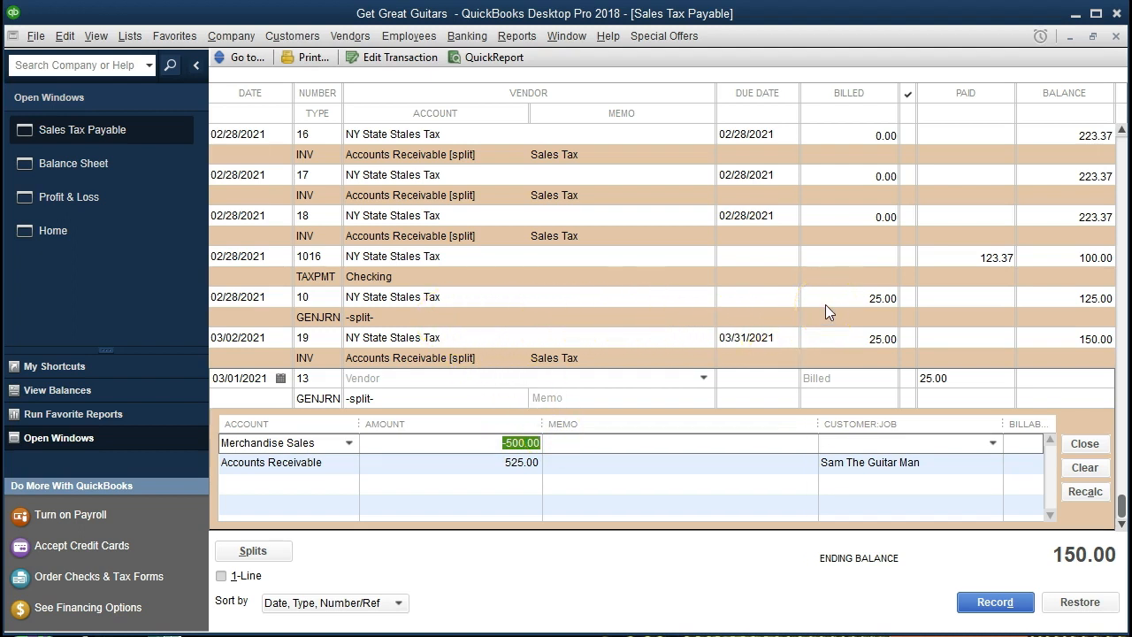
click(326, 463)
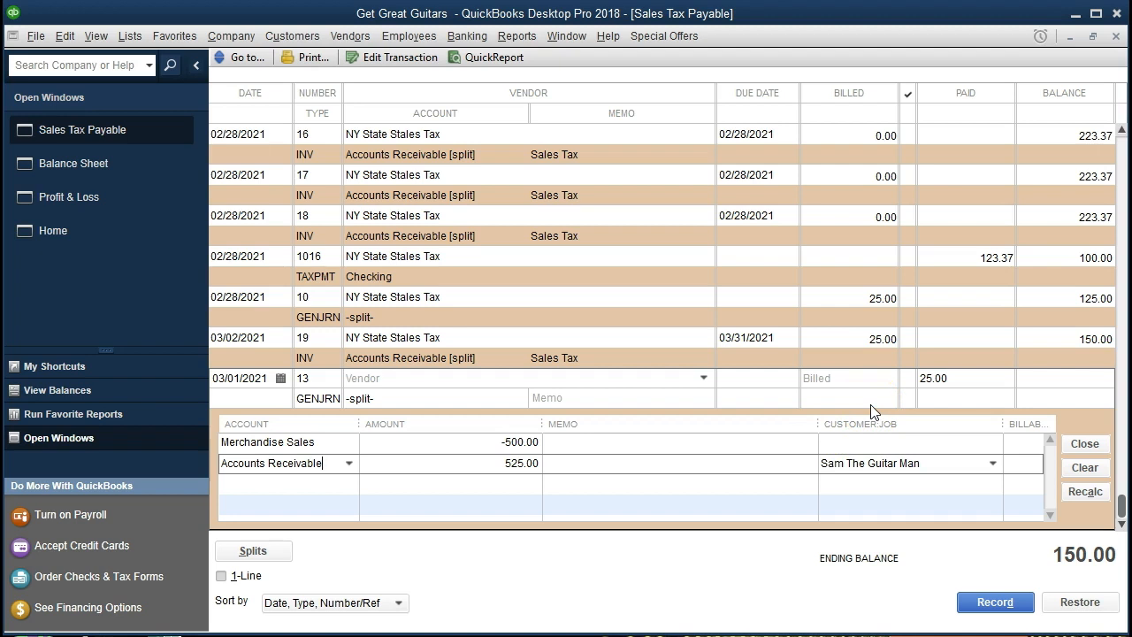
click(916, 400)
Step: Assign NY State Stales Tax as the vendor of the 03/01/2021 reversing entry and record it
click(977, 609)
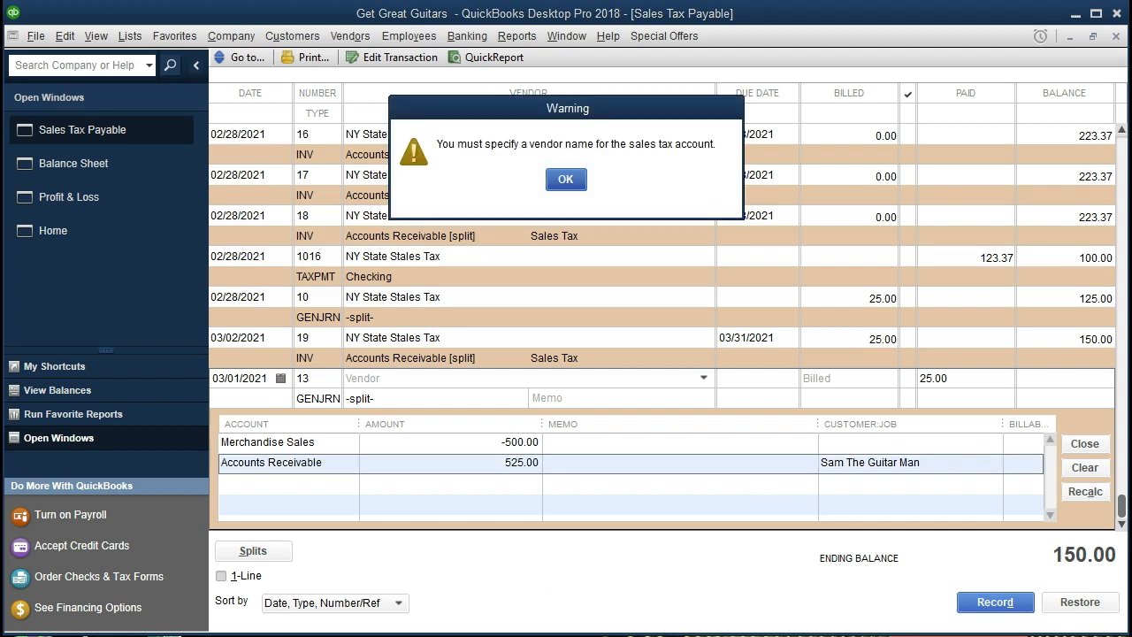
key(Return)
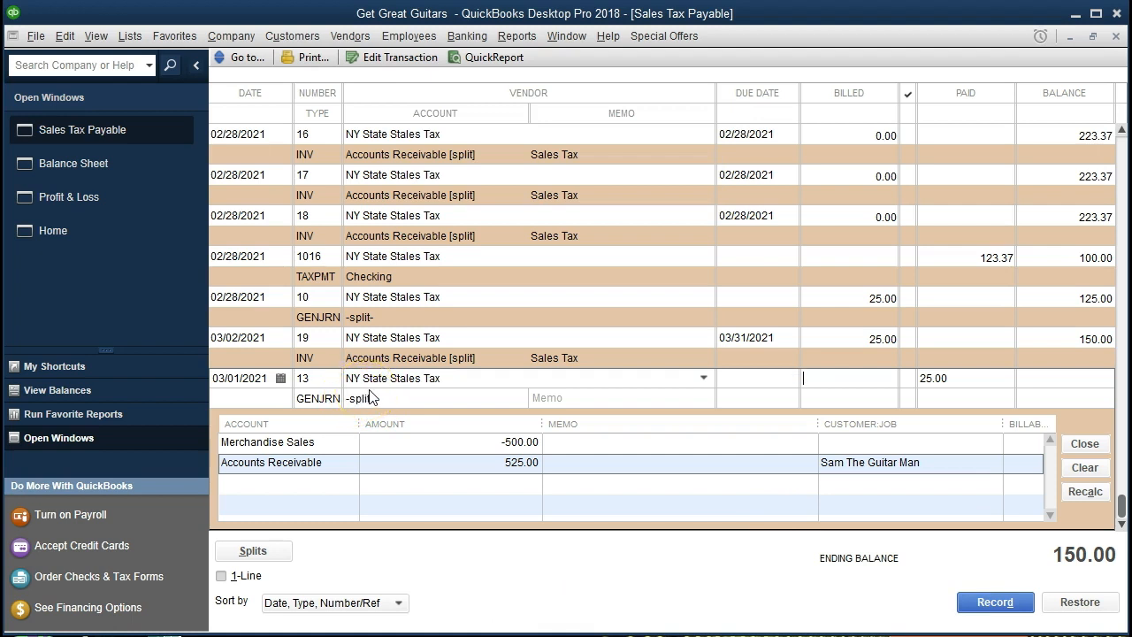
click(903, 378)
click(981, 603)
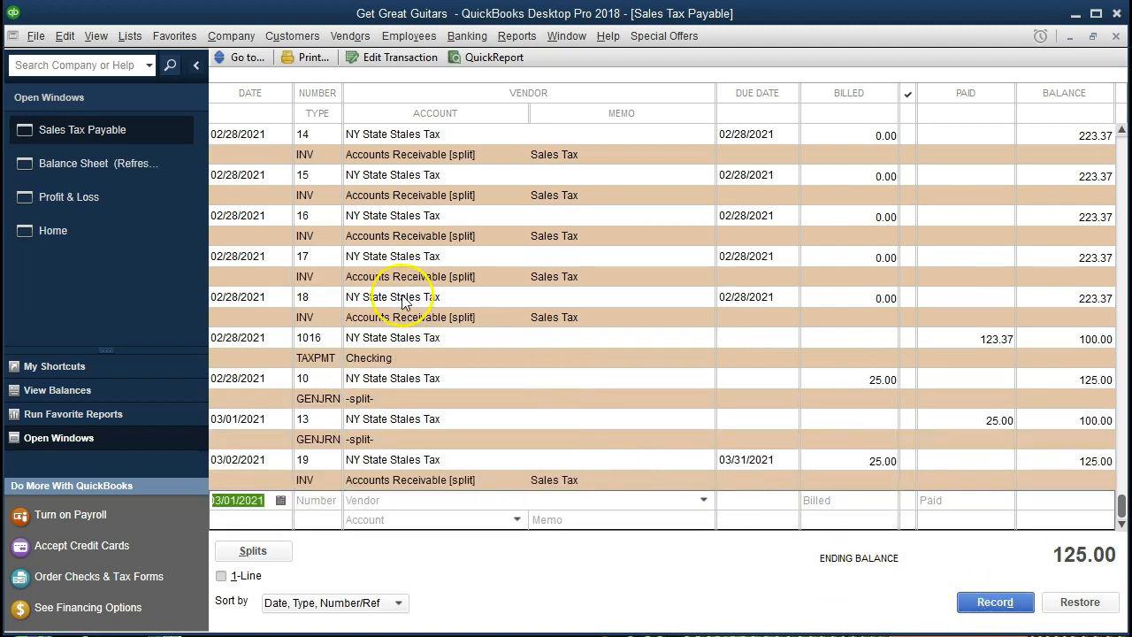
Step: Rerun the Balance Sheet as of 03/31/2021
click(136, 167)
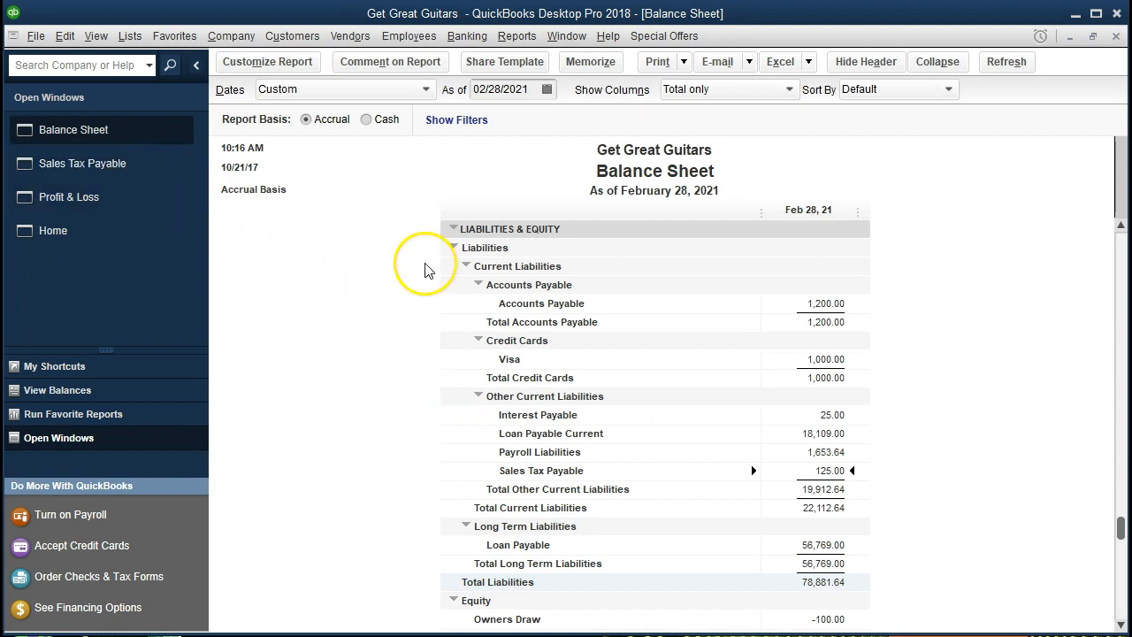
drag(533, 88, 449, 76)
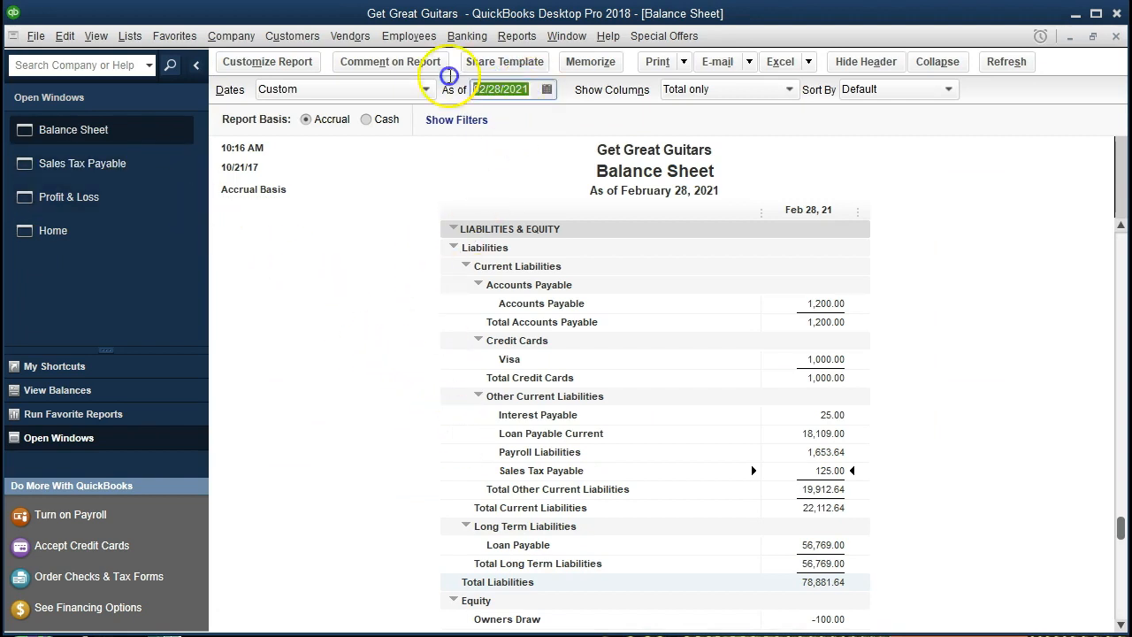
text(03)
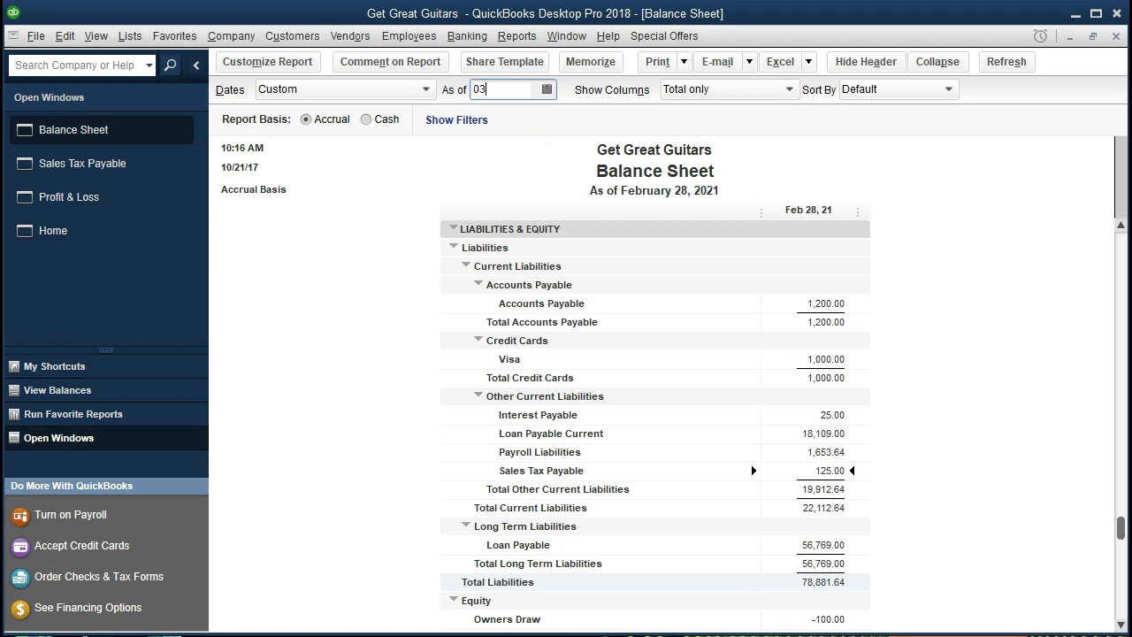
text(3121)
key(Tab)
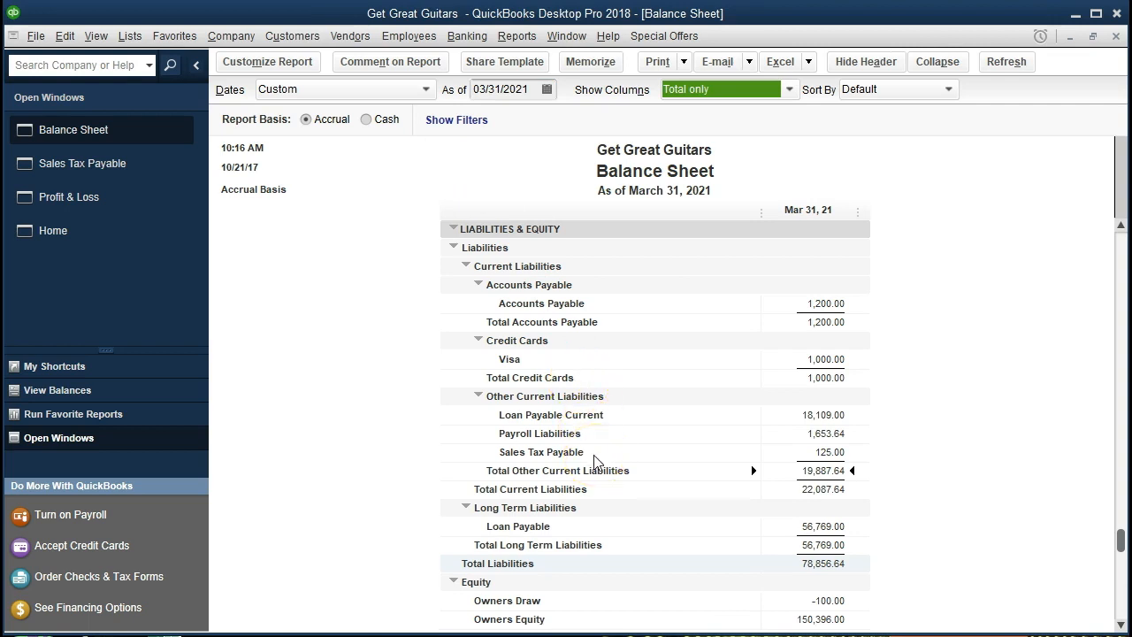
Step: Open the transaction detail behind Sales Tax Payable for 01/01/2021 through 03/31/2021
double_click(811, 450)
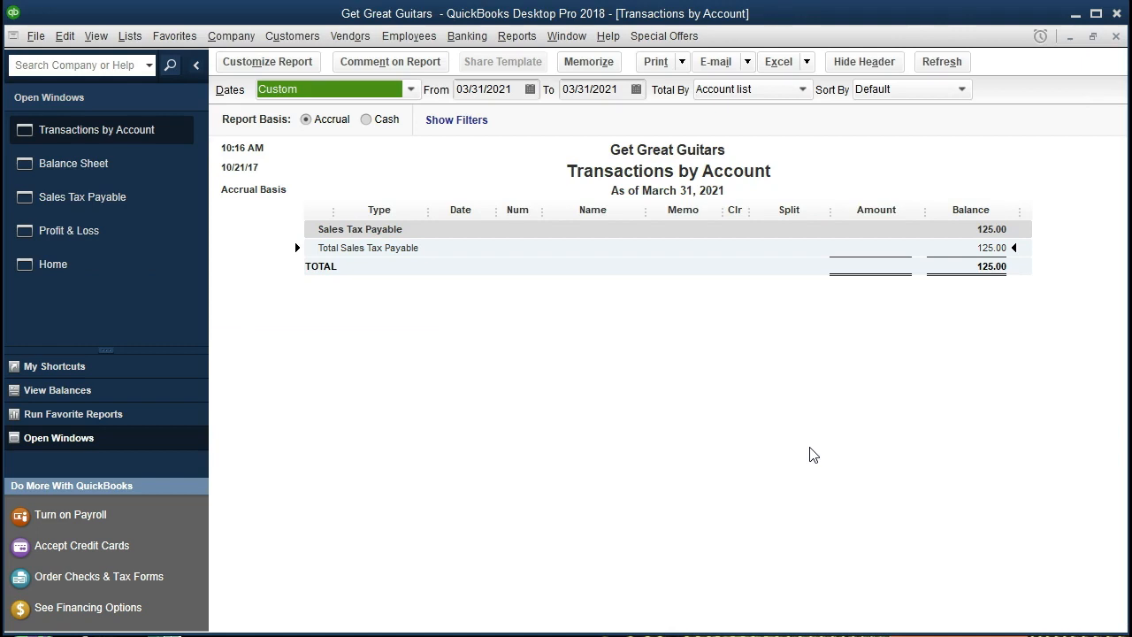
key(Tab)
text(010121)
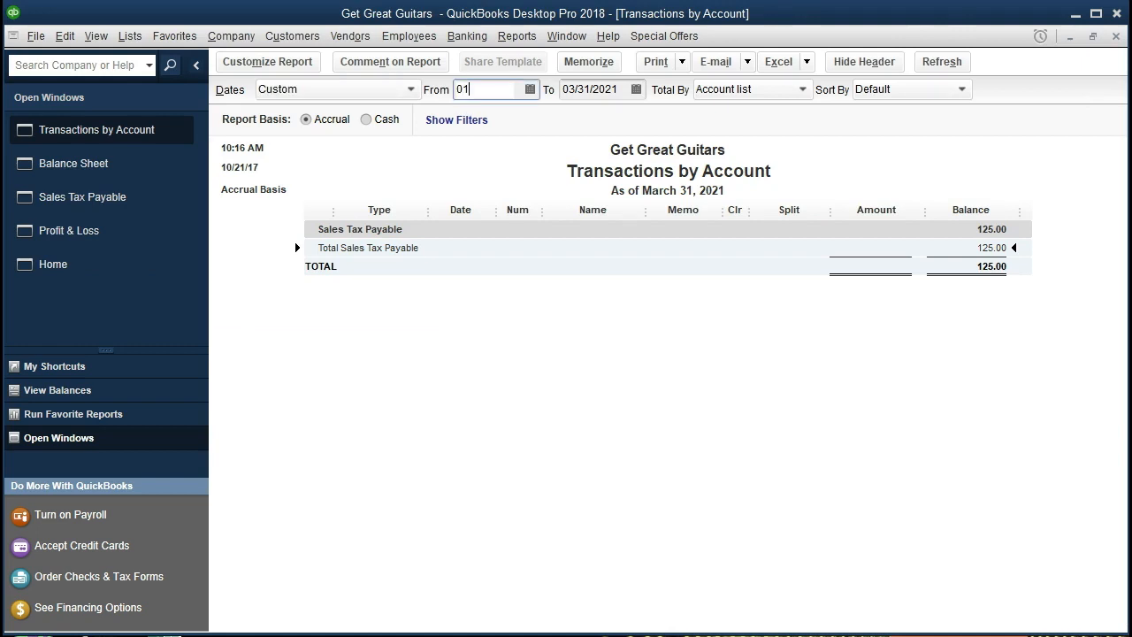
key(Tab)
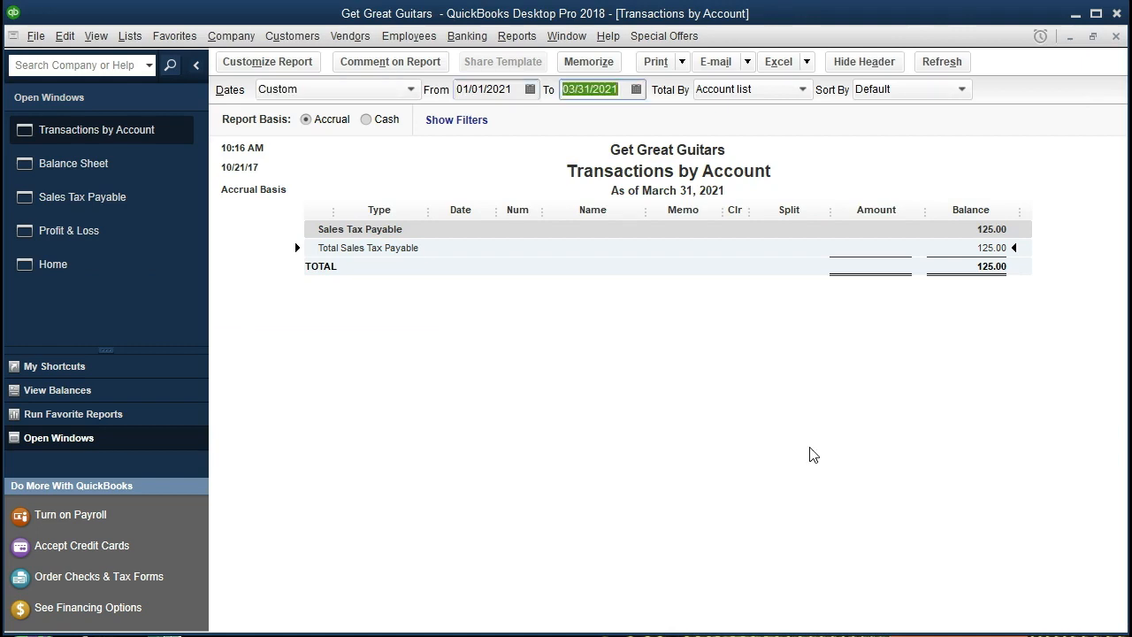
key(Tab)
Step: Compare the amounts of general journal entries 10 and 13 and invoice 19 in the Sales Tax Payable detail
scroll(839, 487, down, 3)
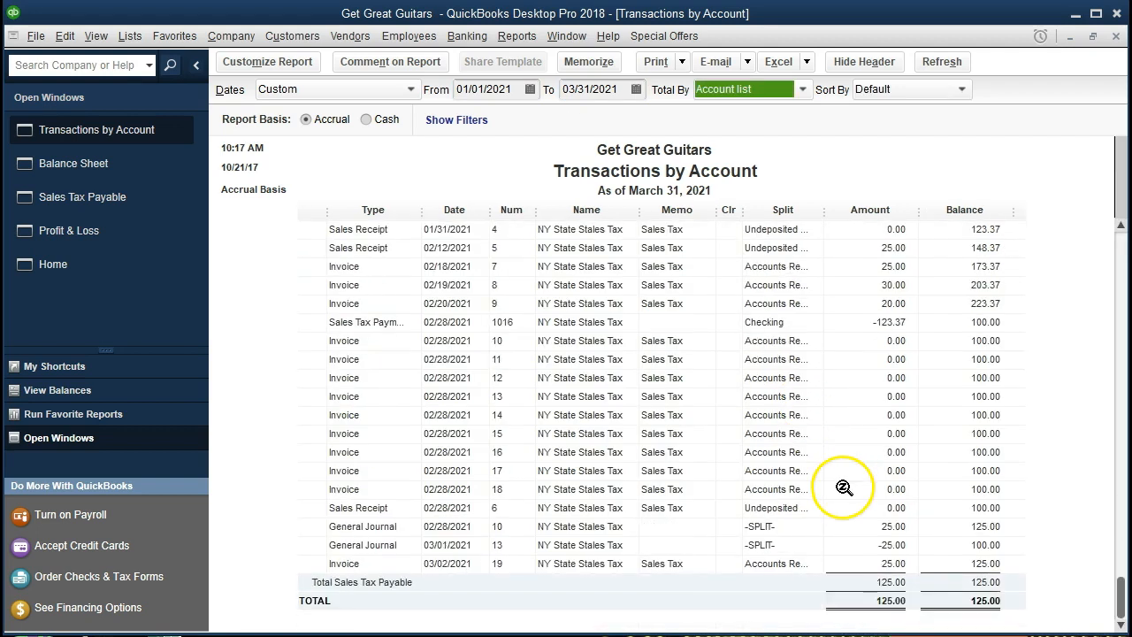
click(842, 563)
click(873, 529)
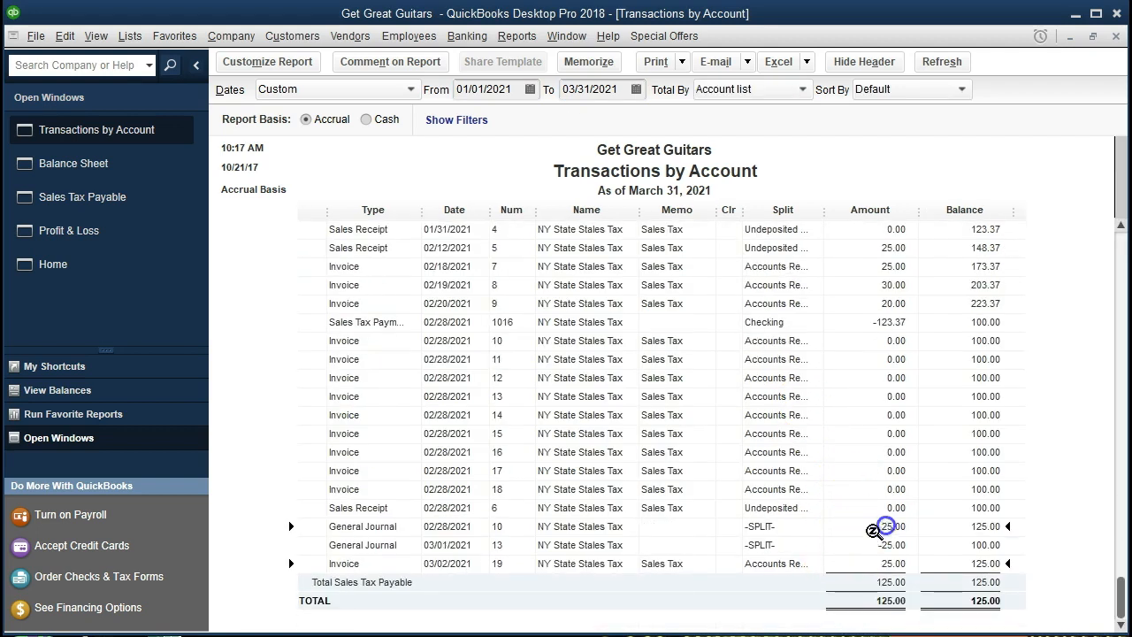
click(855, 548)
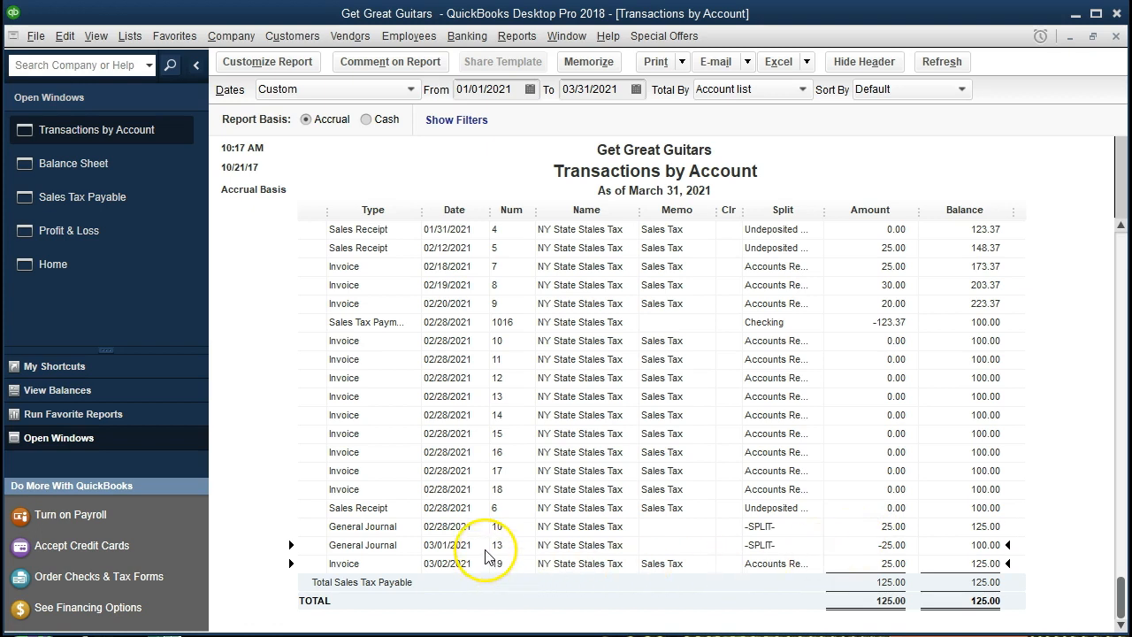
Step: Check the dates of general journal entries 10 and 13 against invoice 19 in the Sales Tax Payable detail, and close the report
click(855, 567)
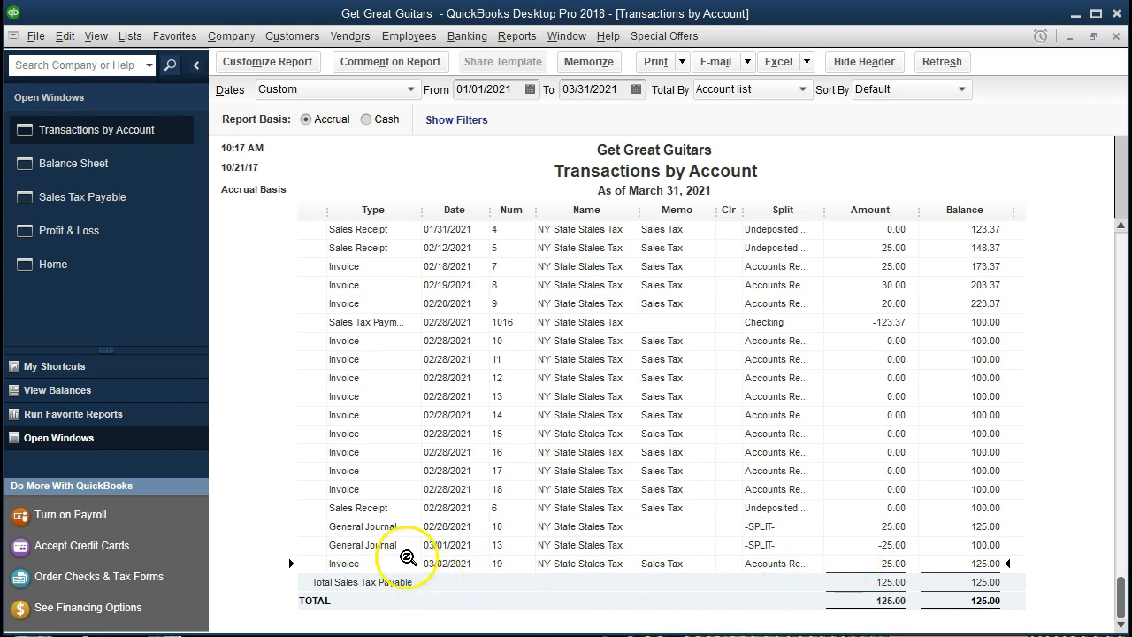
click(468, 523)
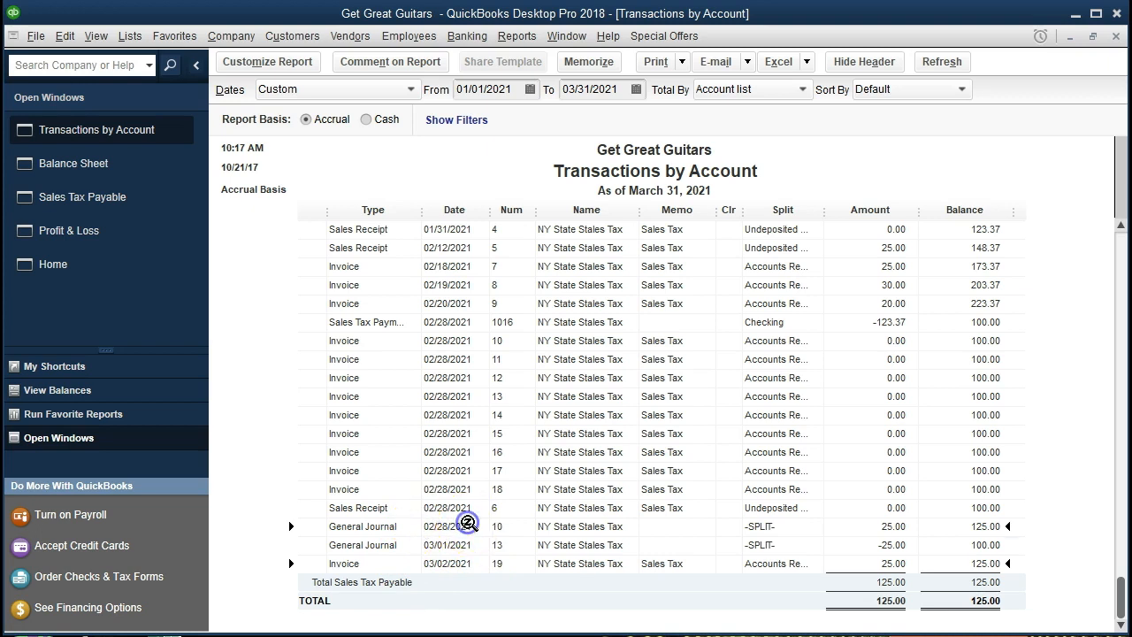
click(467, 544)
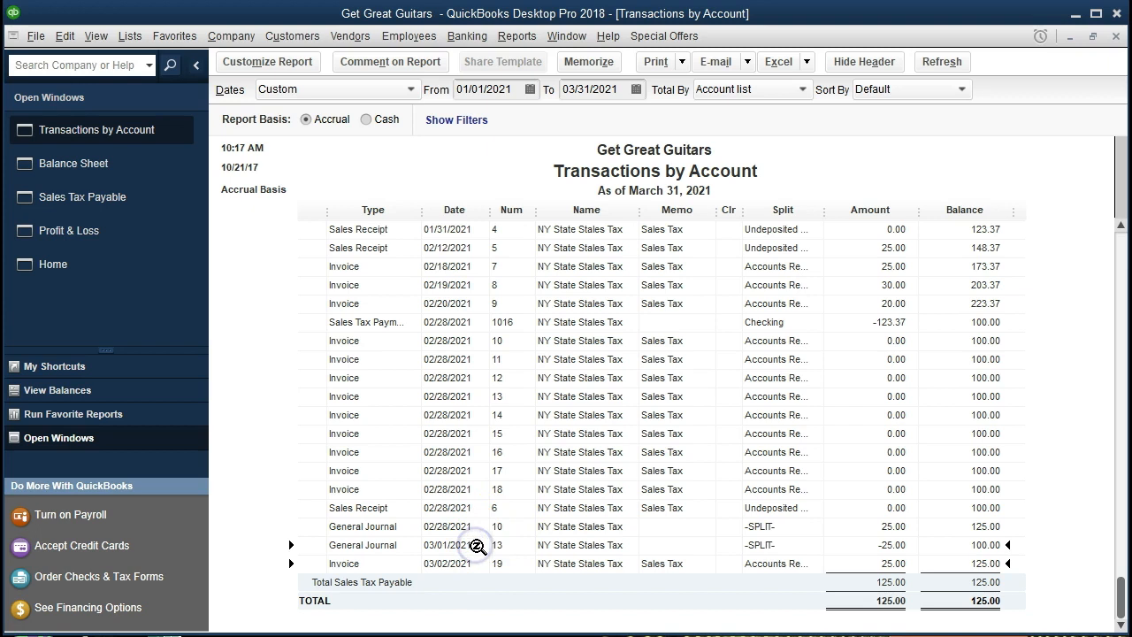
click(481, 564)
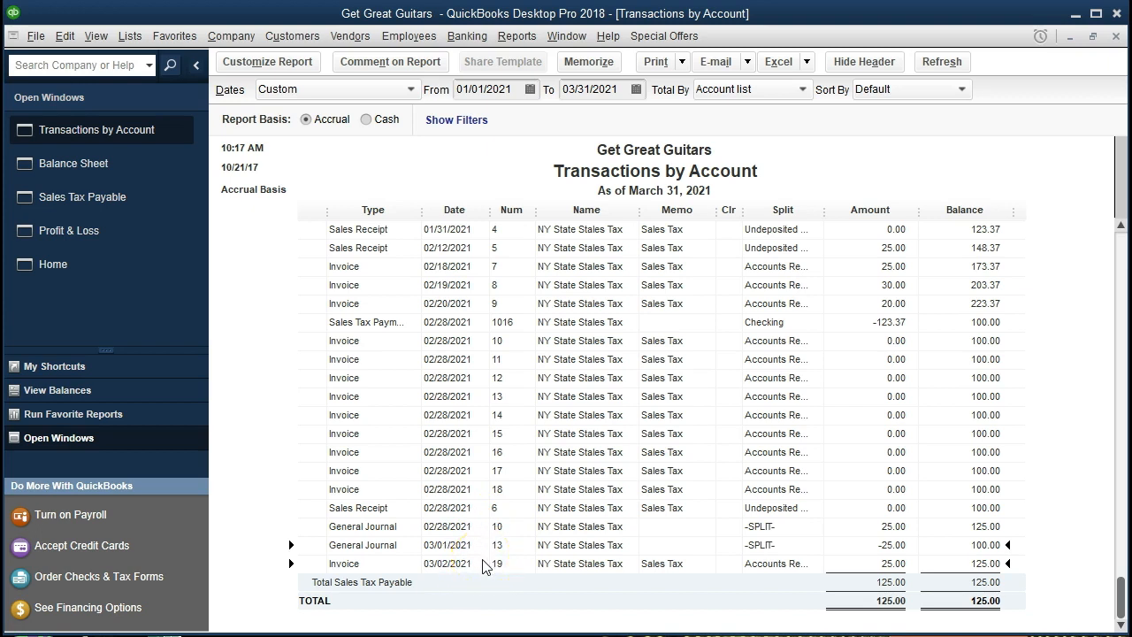
click(436, 590)
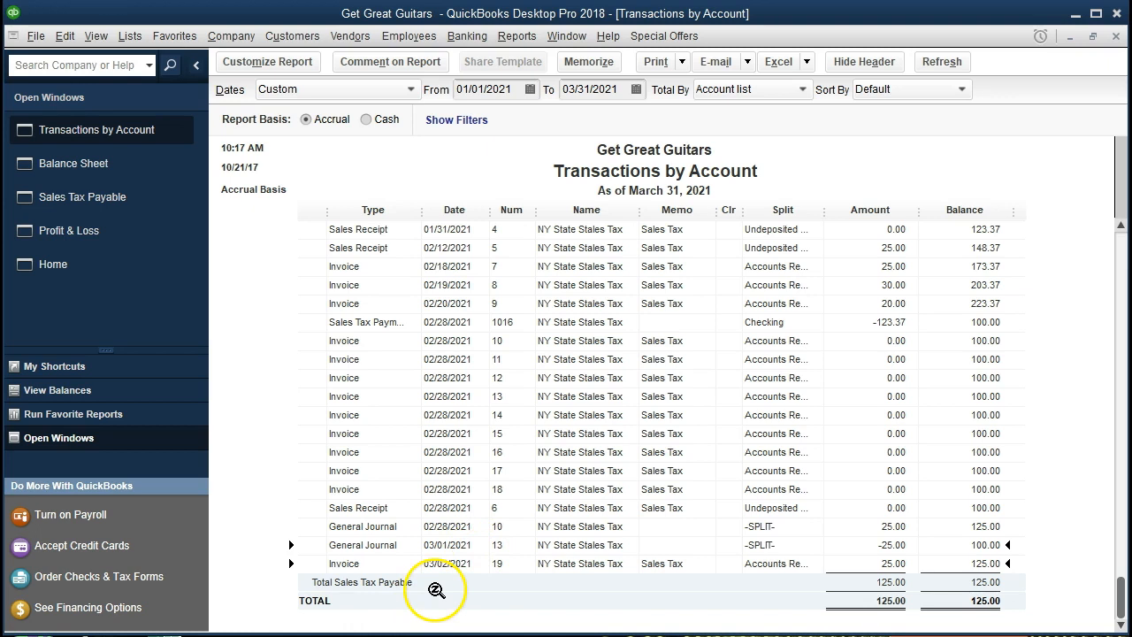
click(1118, 39)
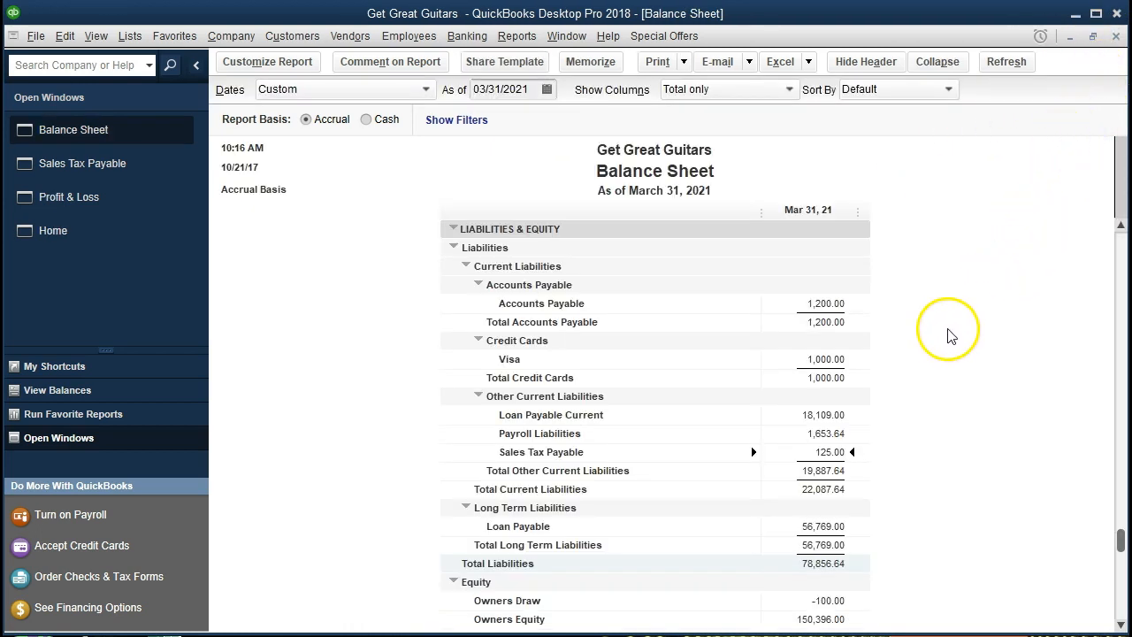
Step: Open the transaction detail behind Accounts Receivable on the Balance Sheet for 01/01/2021 through 03/31/2021
scroll(889, 414, up, 6)
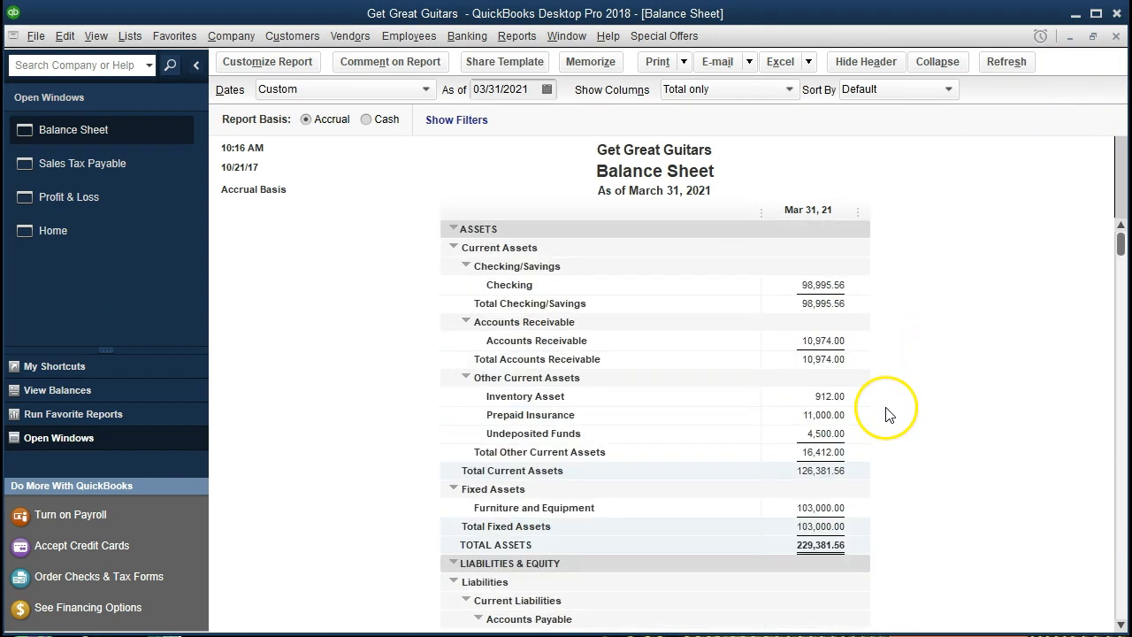
double_click(822, 339)
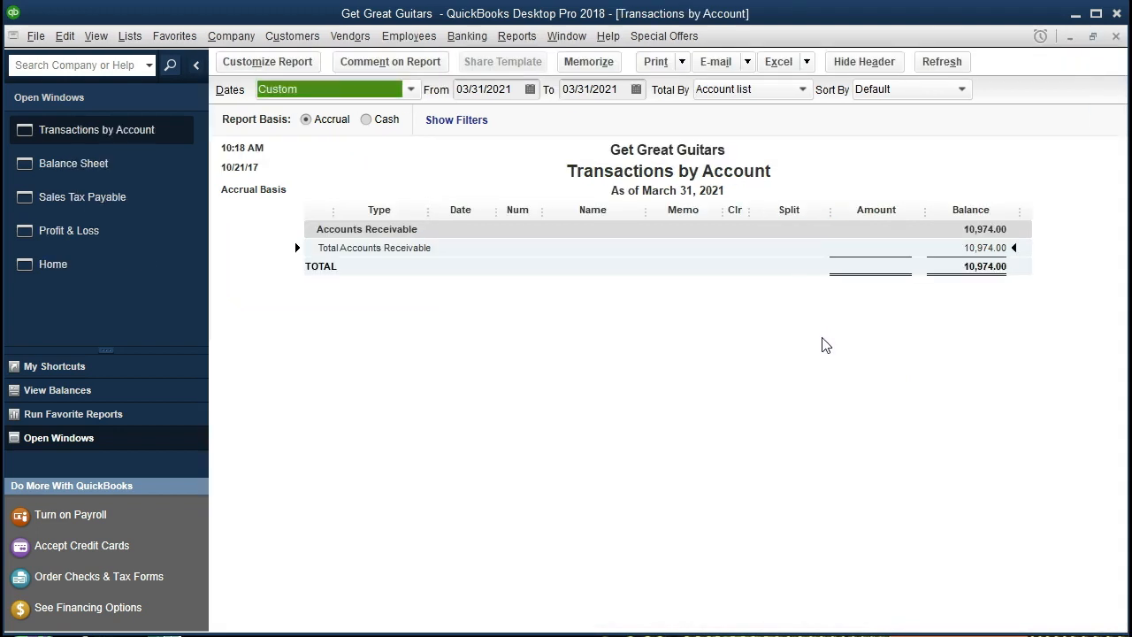
key(Tab)
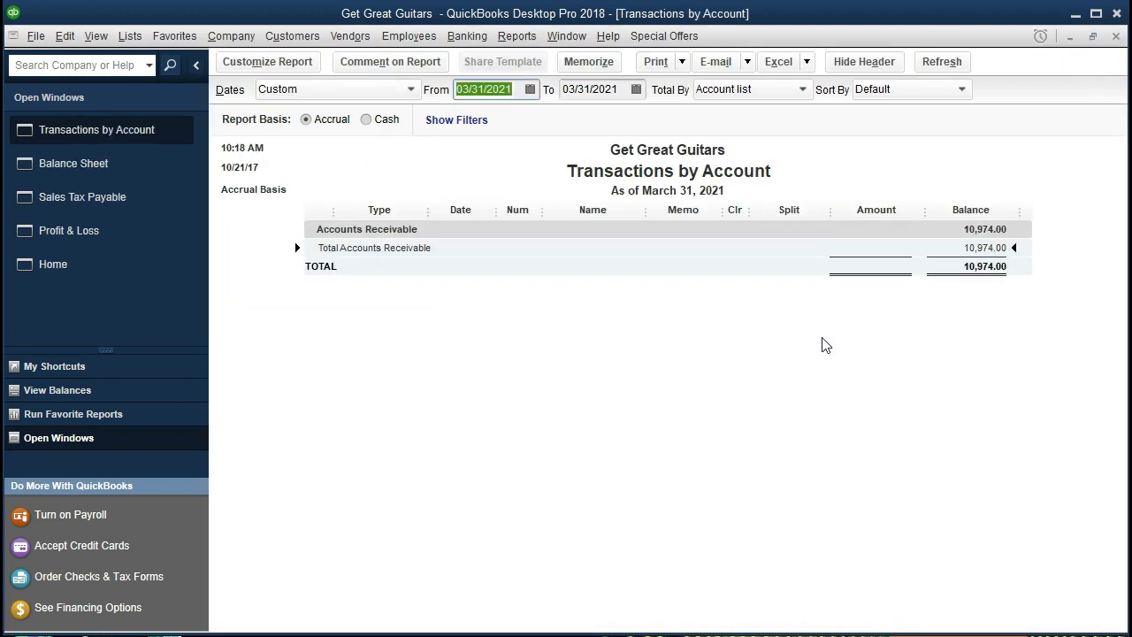
text(010121)
key(Tab)
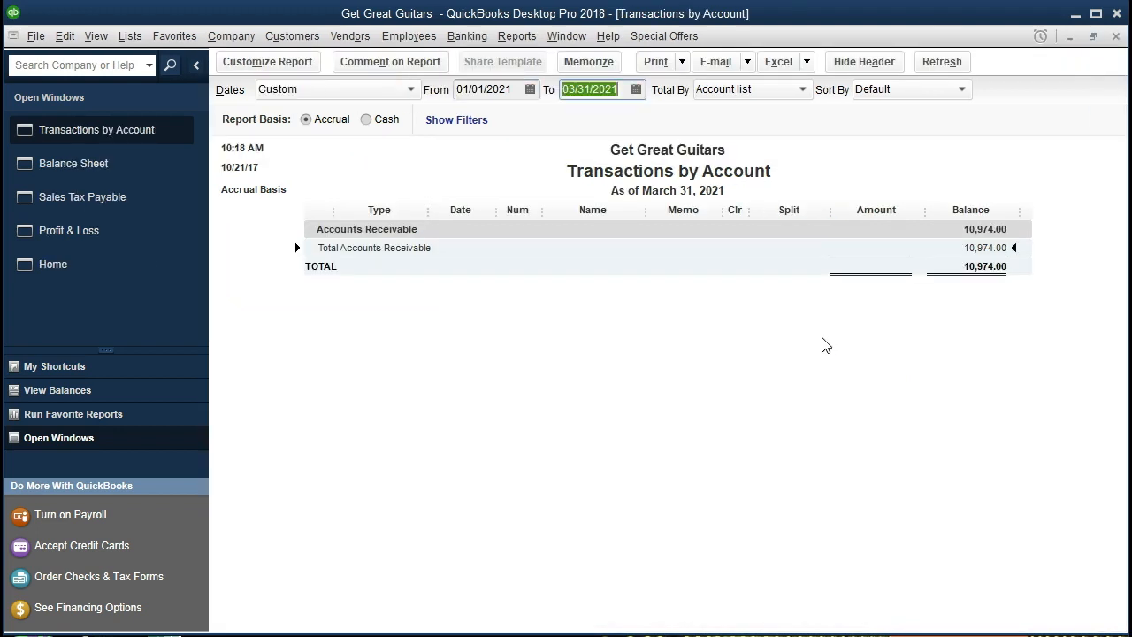
key(Tab)
scroll(841, 412, down, 10)
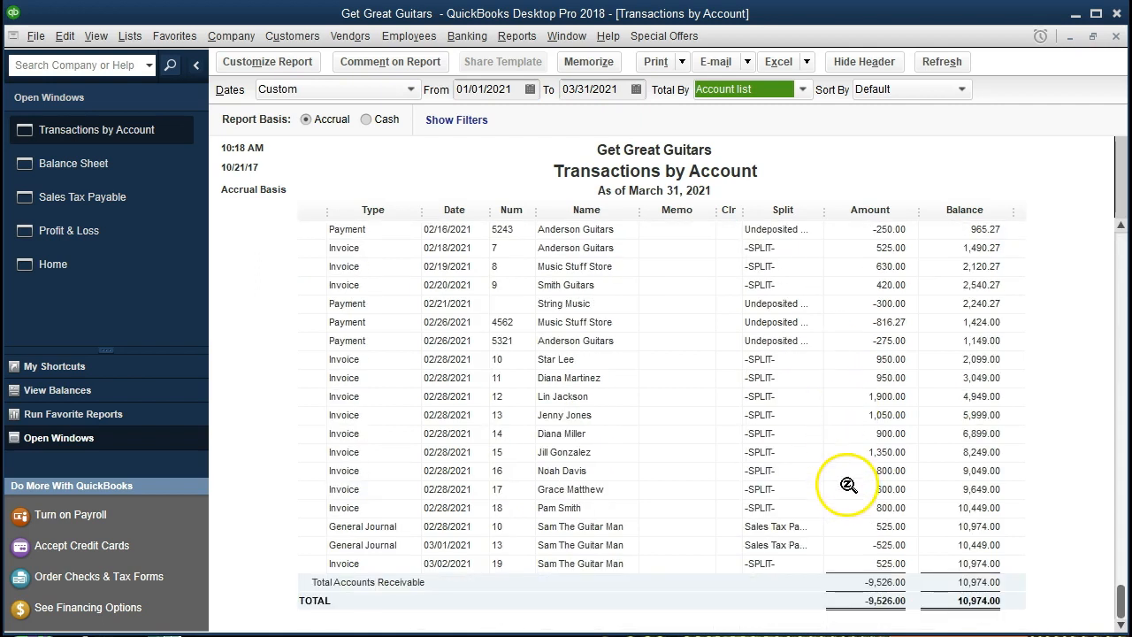
Step: Compare the dates and amounts of general journal entries 10 and 13 and invoice 19 in the Accounts Receivable detail, and close it
click(855, 525)
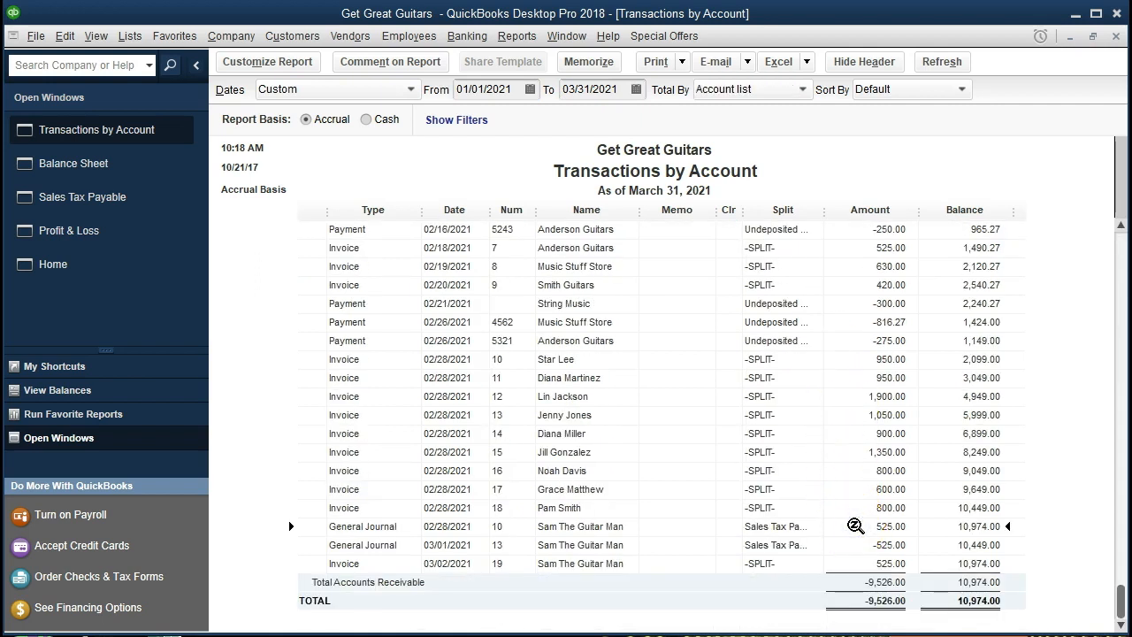
click(855, 542)
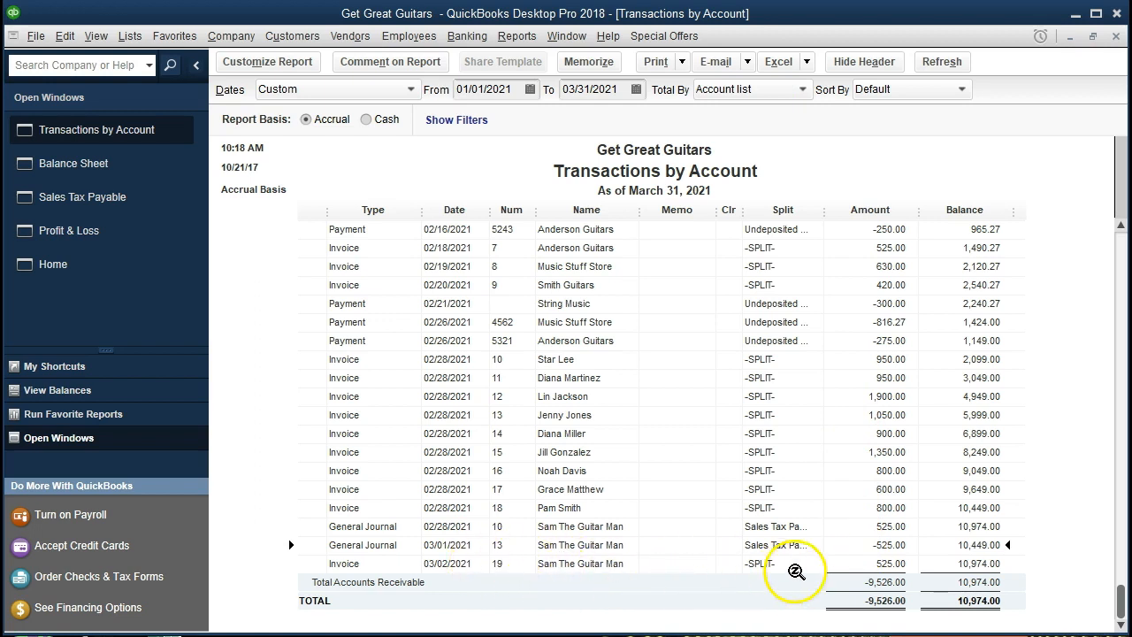
click(858, 564)
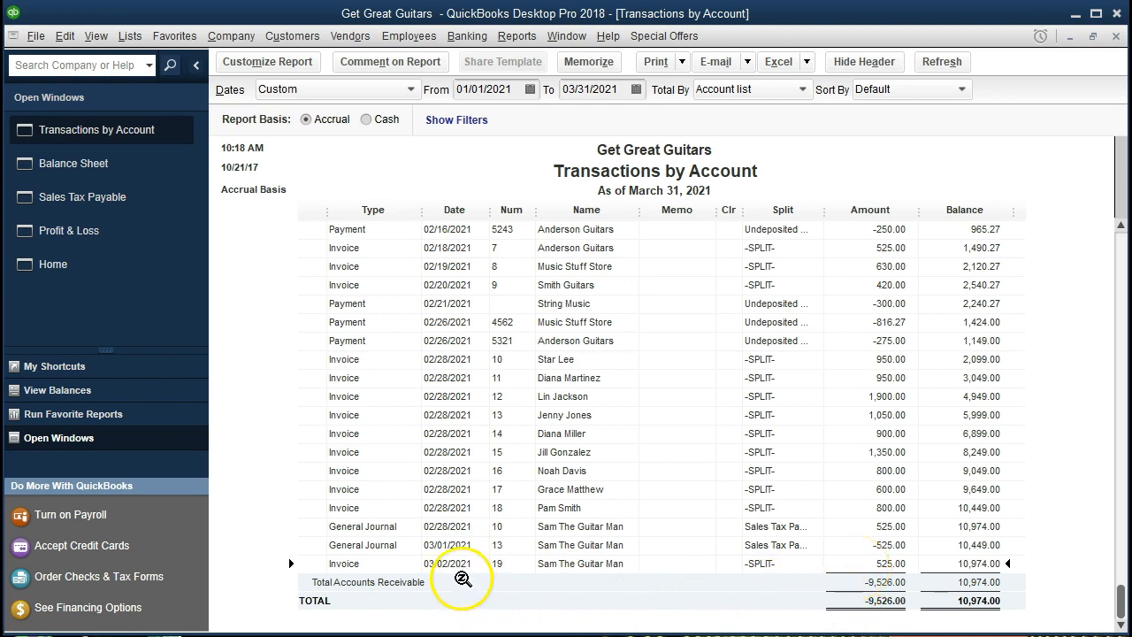
click(471, 527)
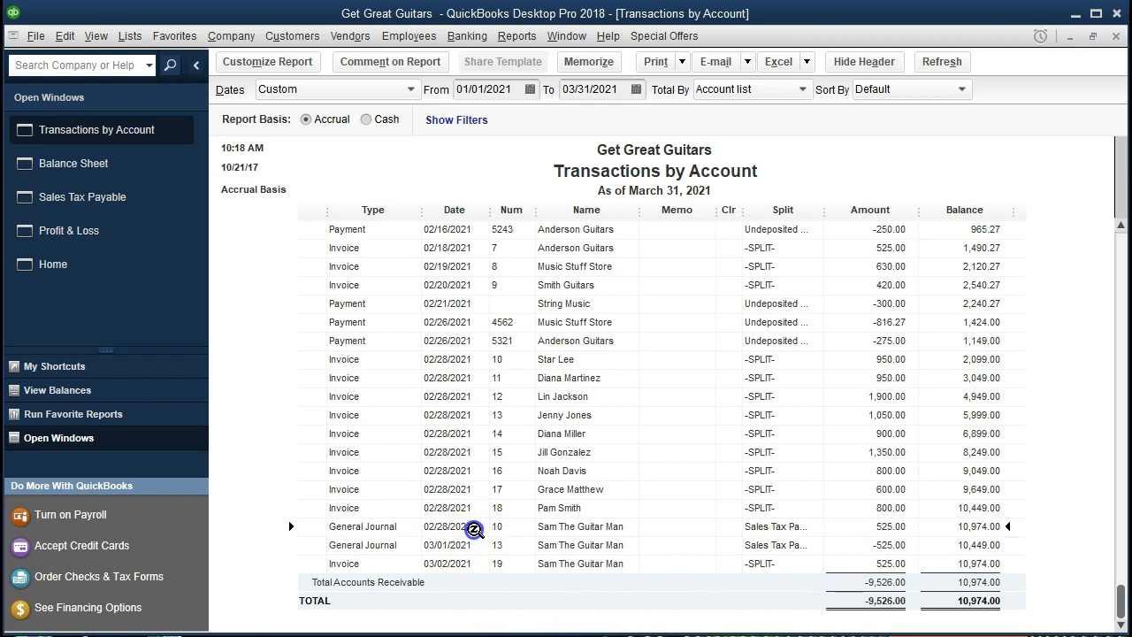
click(475, 545)
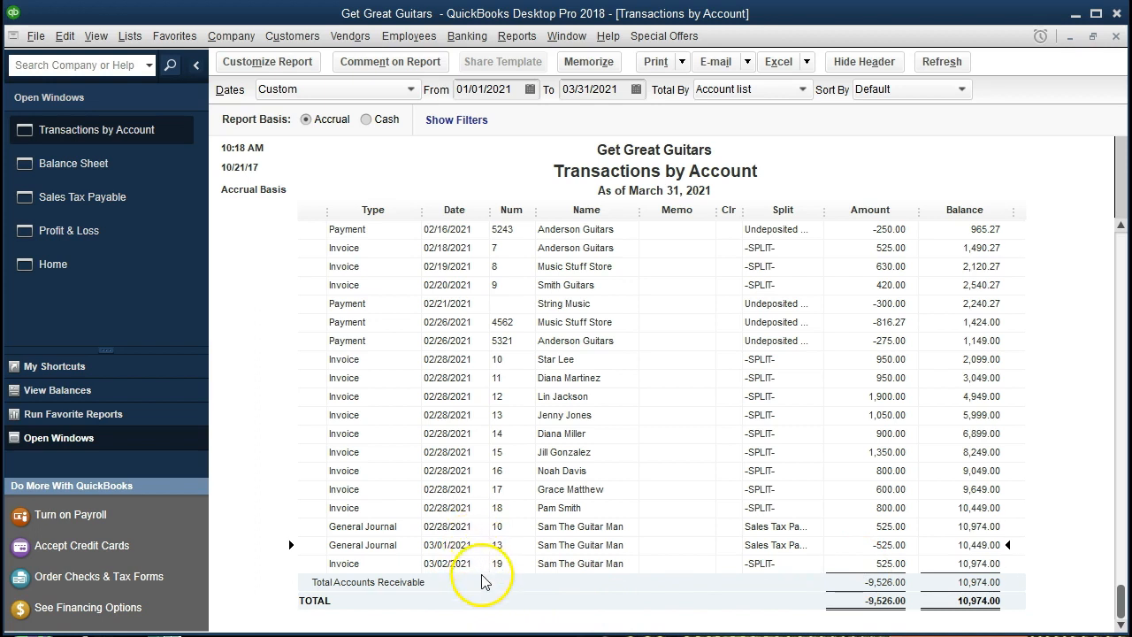
click(880, 527)
click(880, 563)
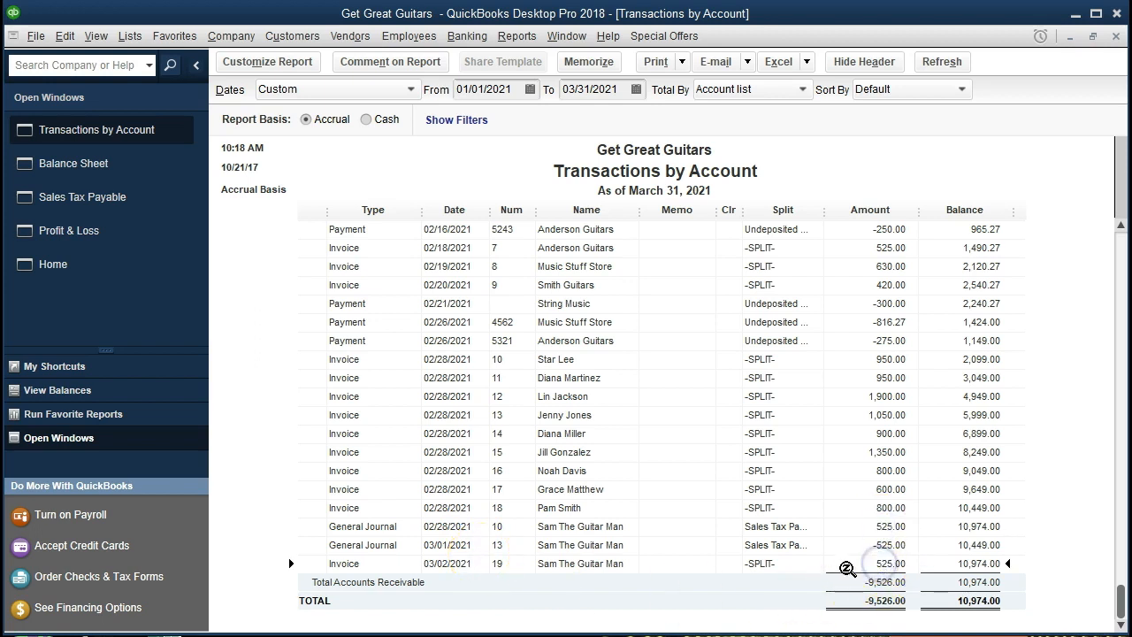
click(1115, 37)
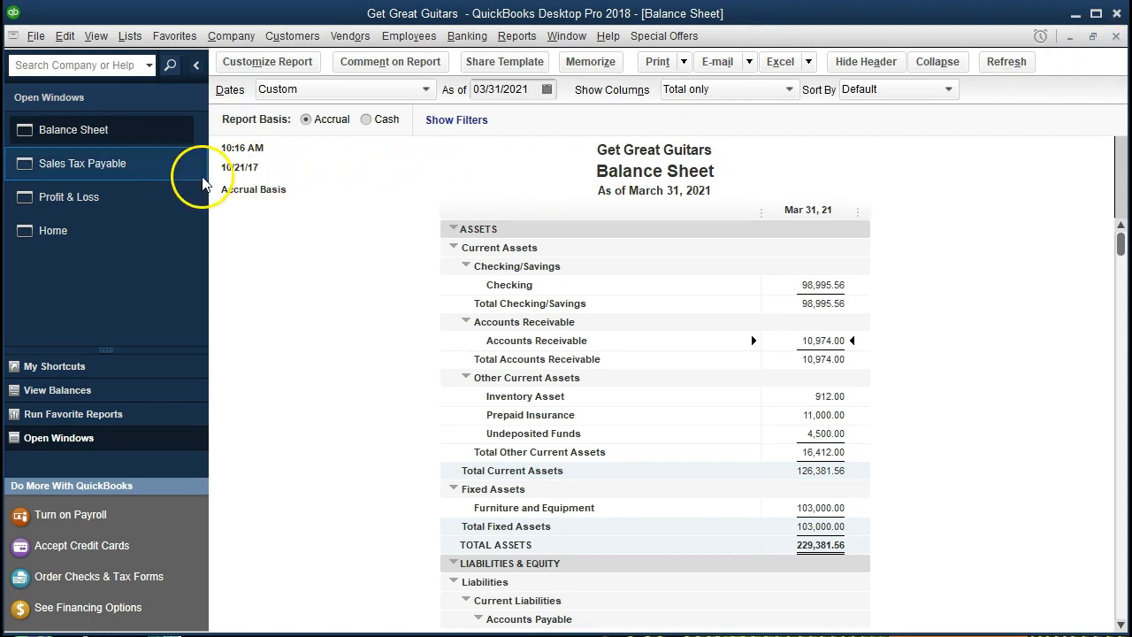
Step: Open the Merchandise Sales transaction detail from the Profit & Loss report and extend its end date to 03/31/2021
click(164, 166)
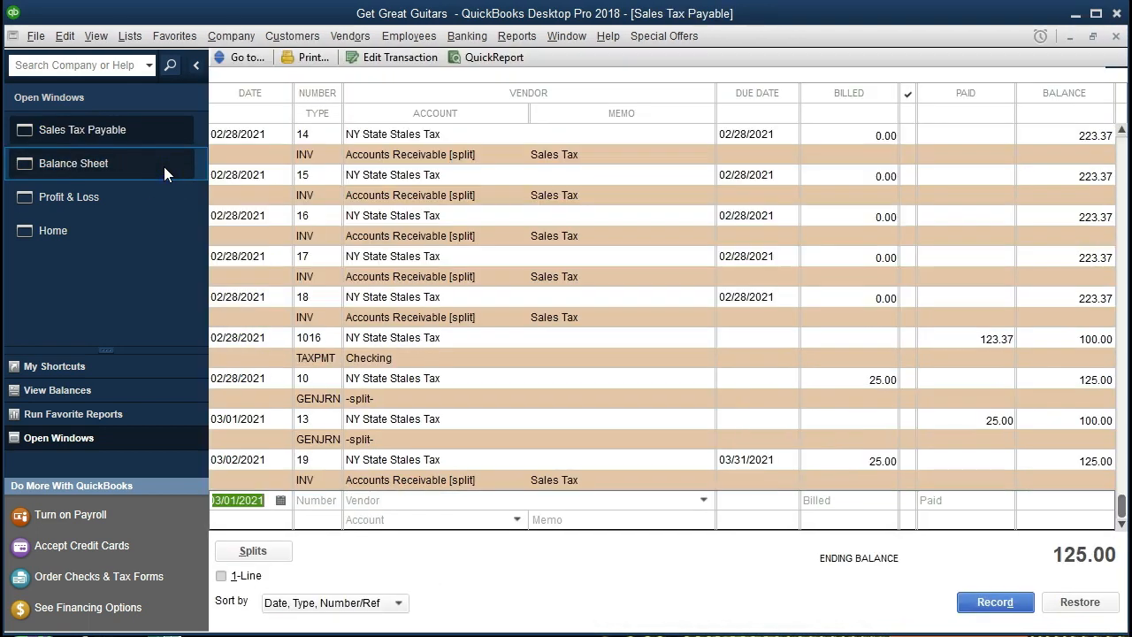
click(99, 197)
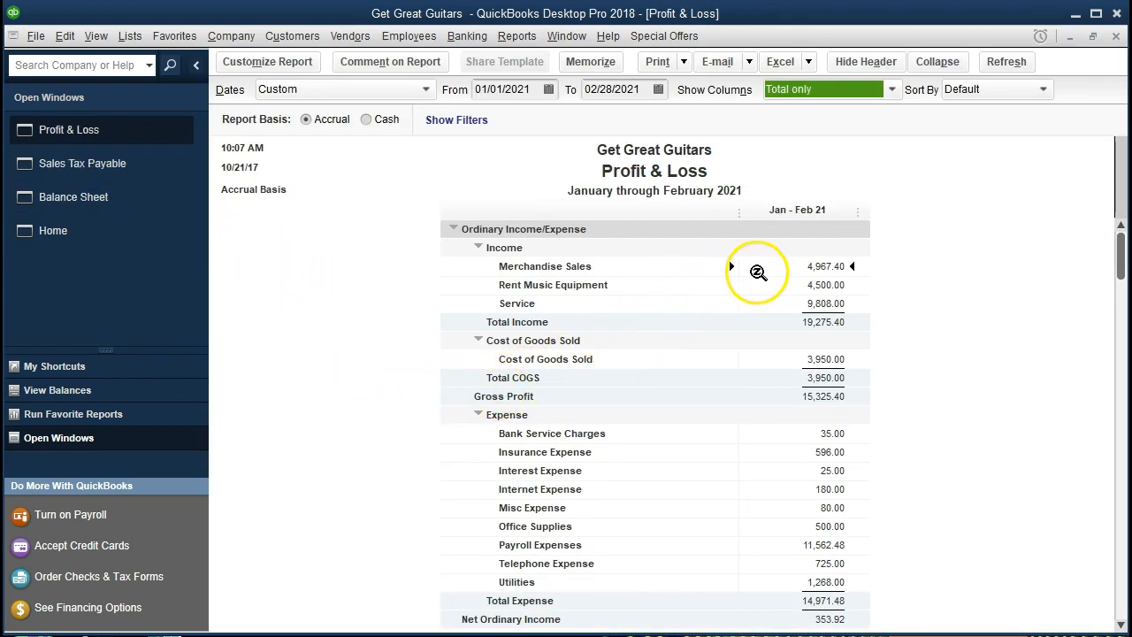
double_click(798, 264)
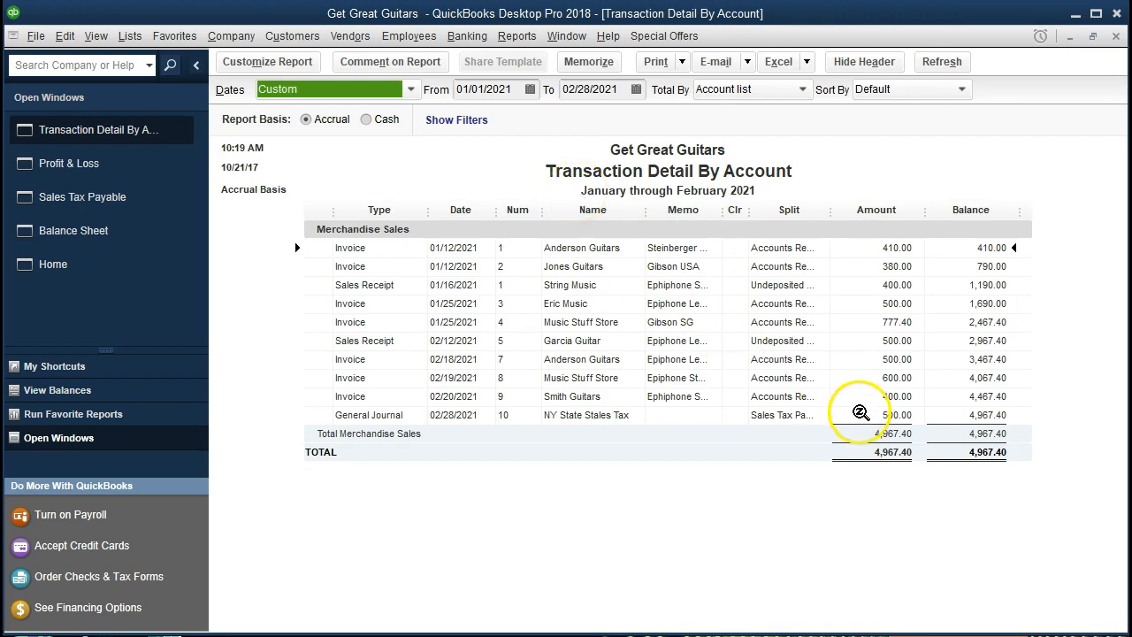
click(860, 419)
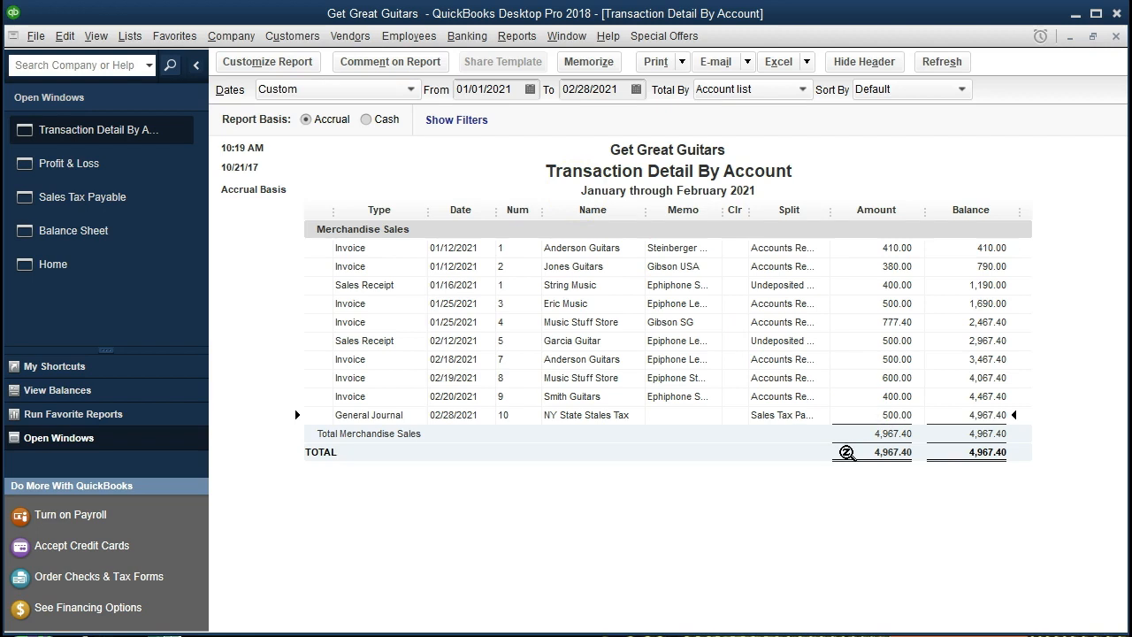
click(620, 89)
text(03)
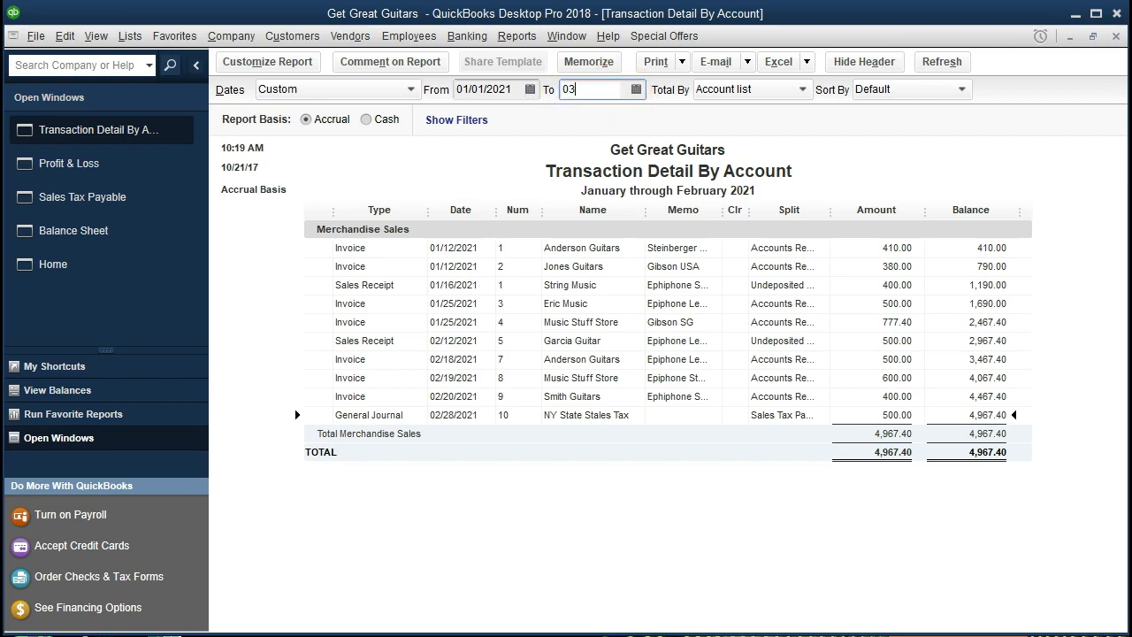
key(Tab)
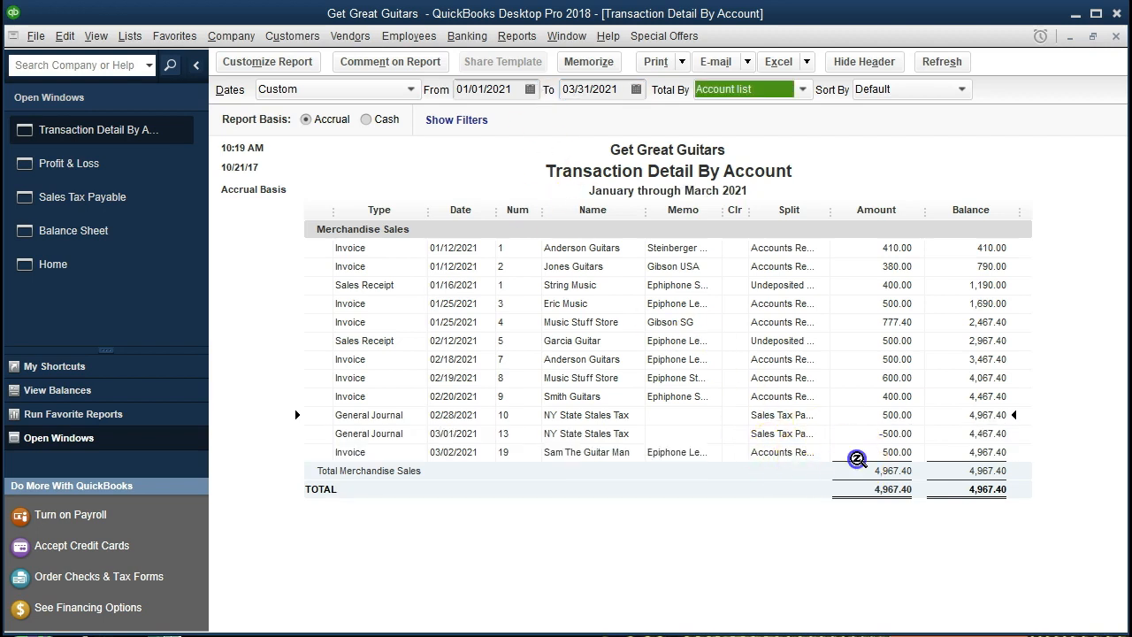
Step: Compare general journal entries 10 and 13 with invoice 19 in the Merchandise Sales detail, and close the report
click(854, 453)
click(872, 414)
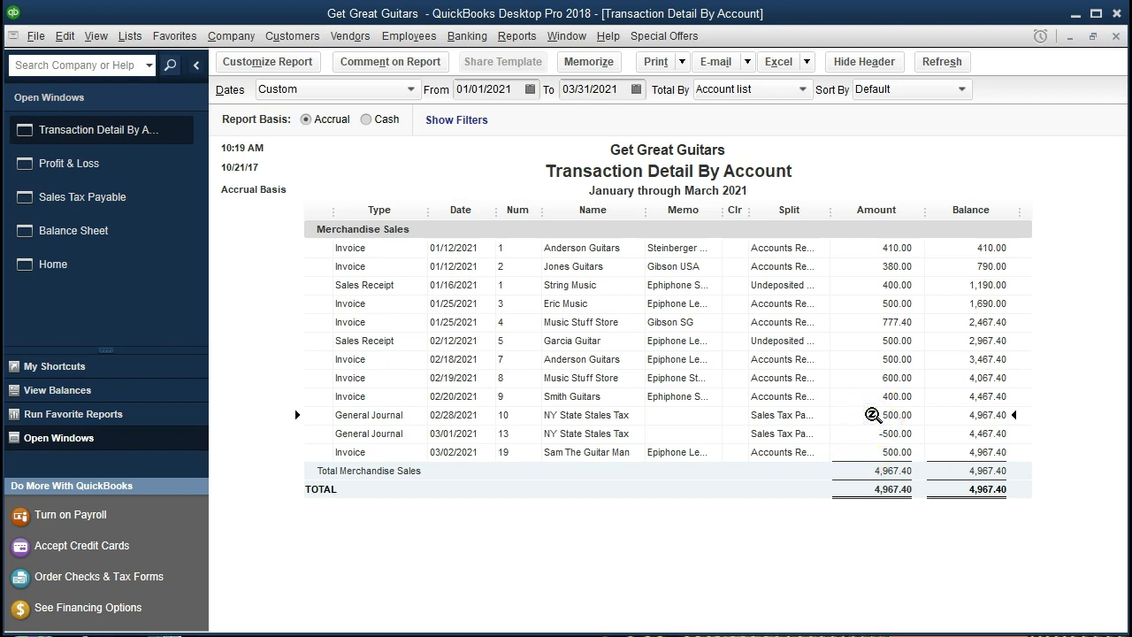
click(863, 435)
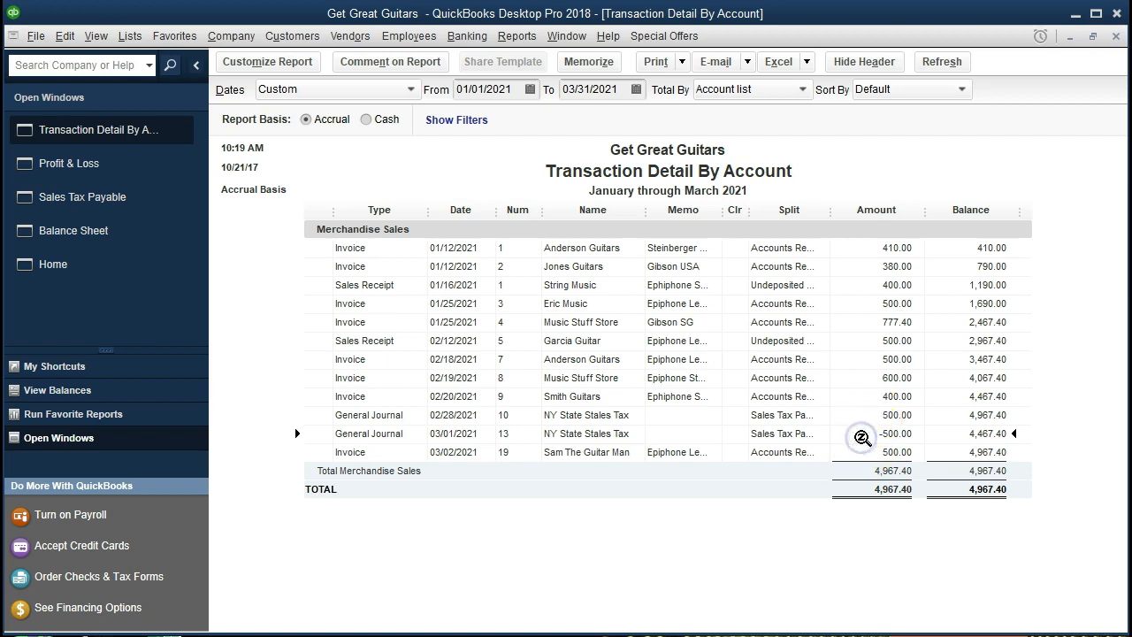
click(863, 452)
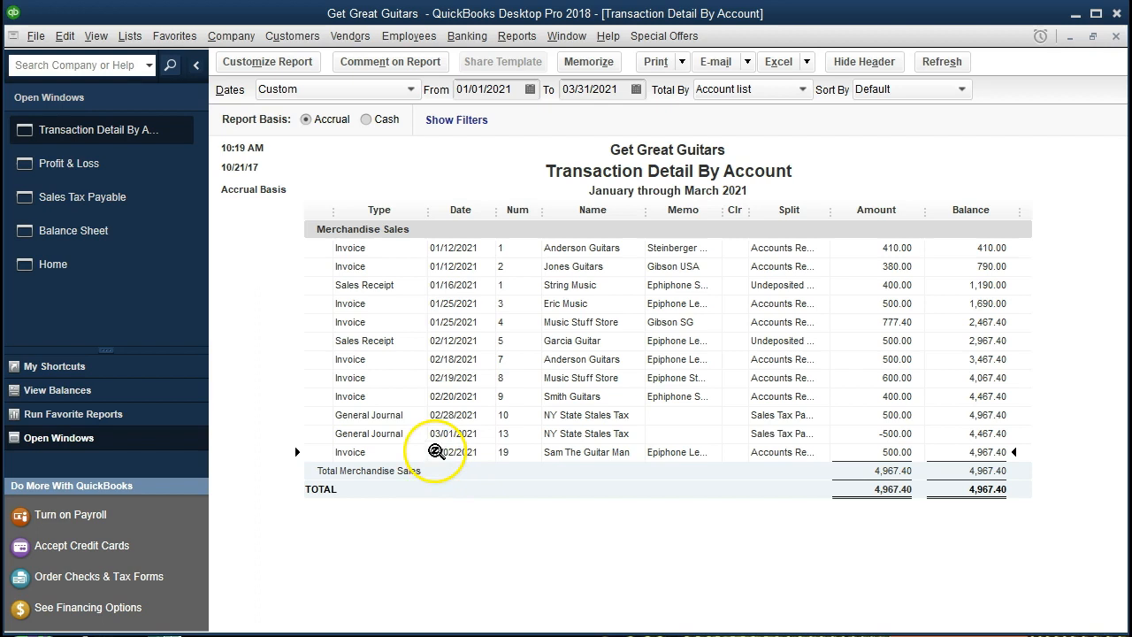
click(405, 416)
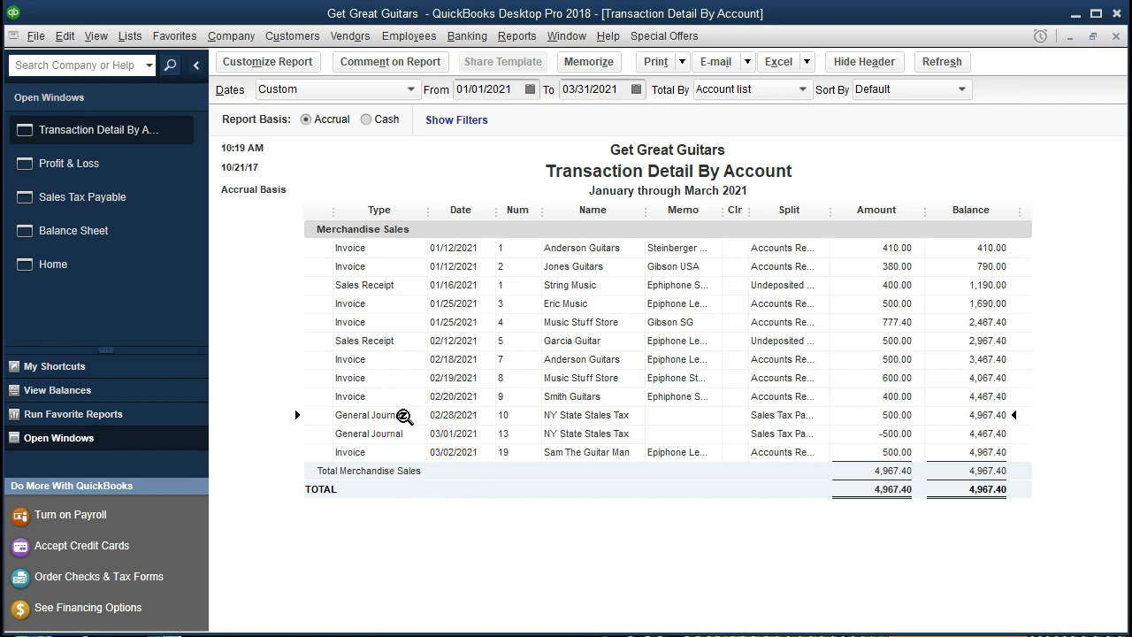
click(405, 433)
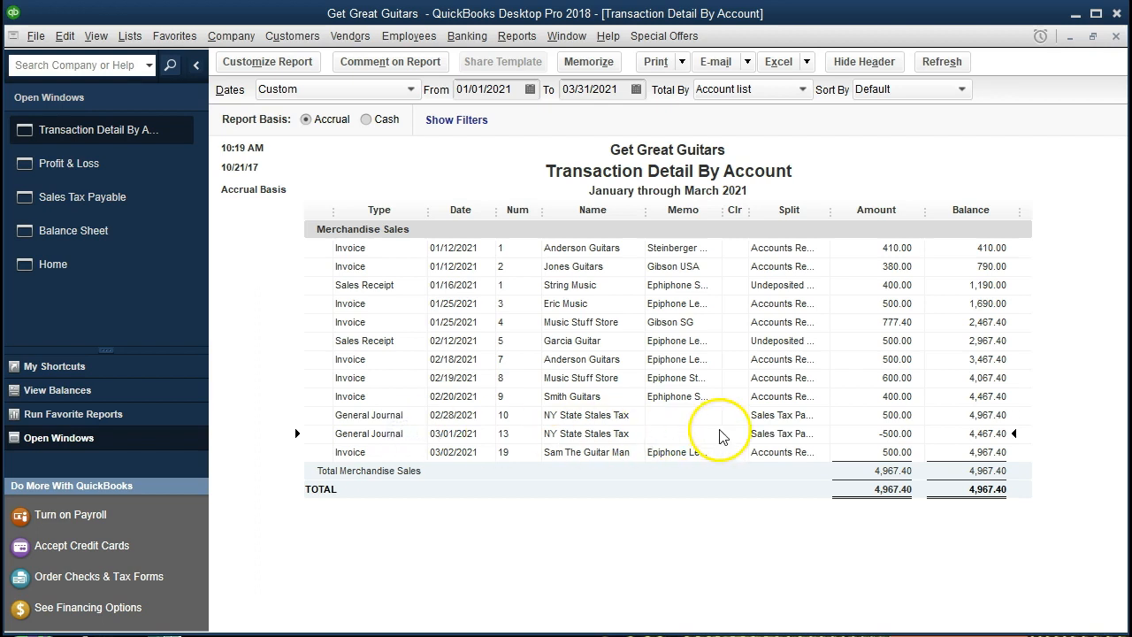
click(849, 452)
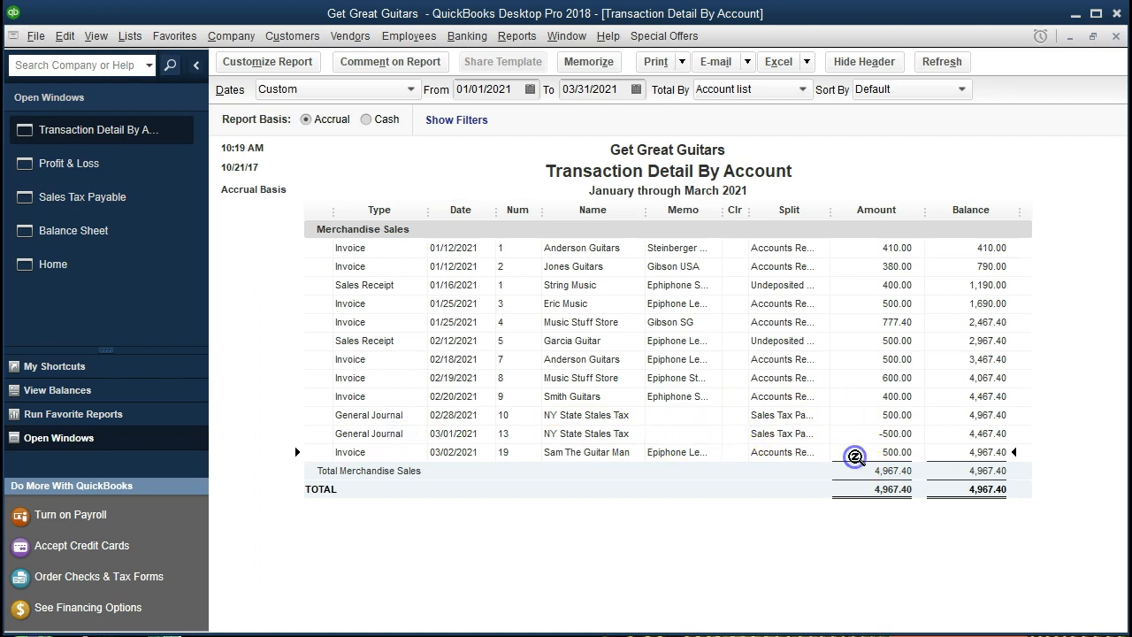
click(1115, 36)
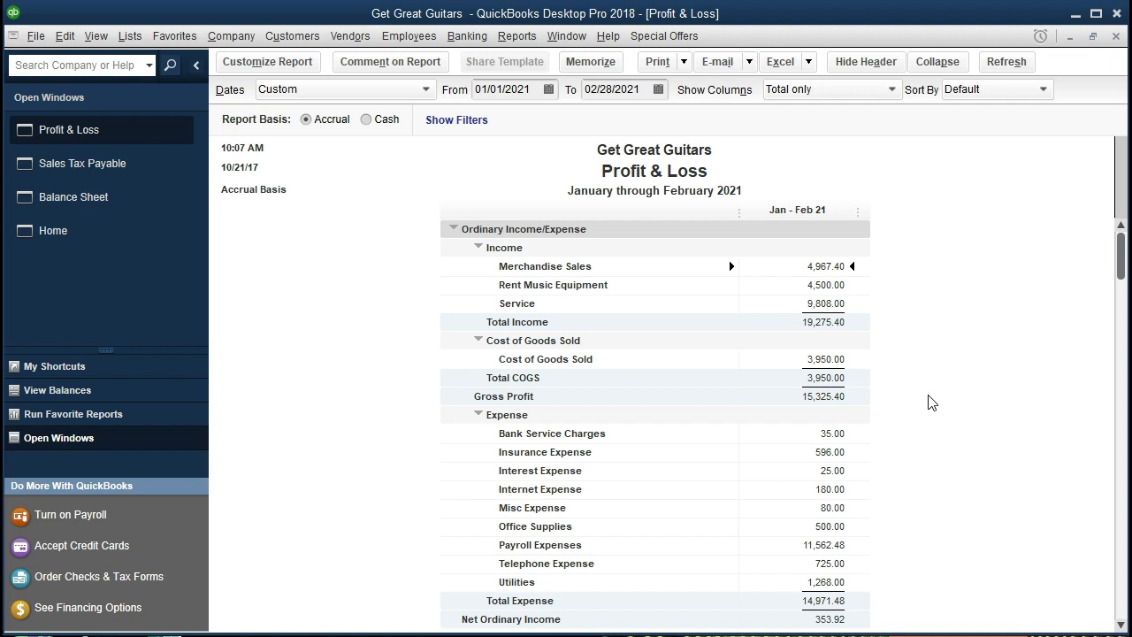
Step: Trace general journal entry 11 from the Cost of Goods Sold detail to the Inventory Asset register, and return to the Balance Sheet
click(854, 363)
double_click(835, 360)
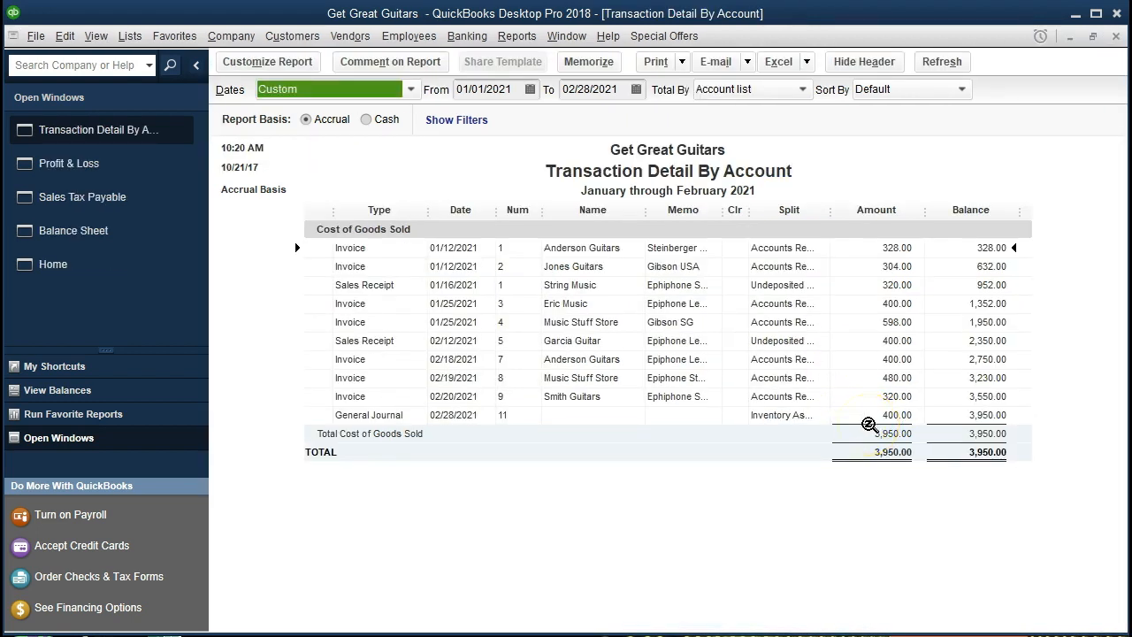
double_click(869, 415)
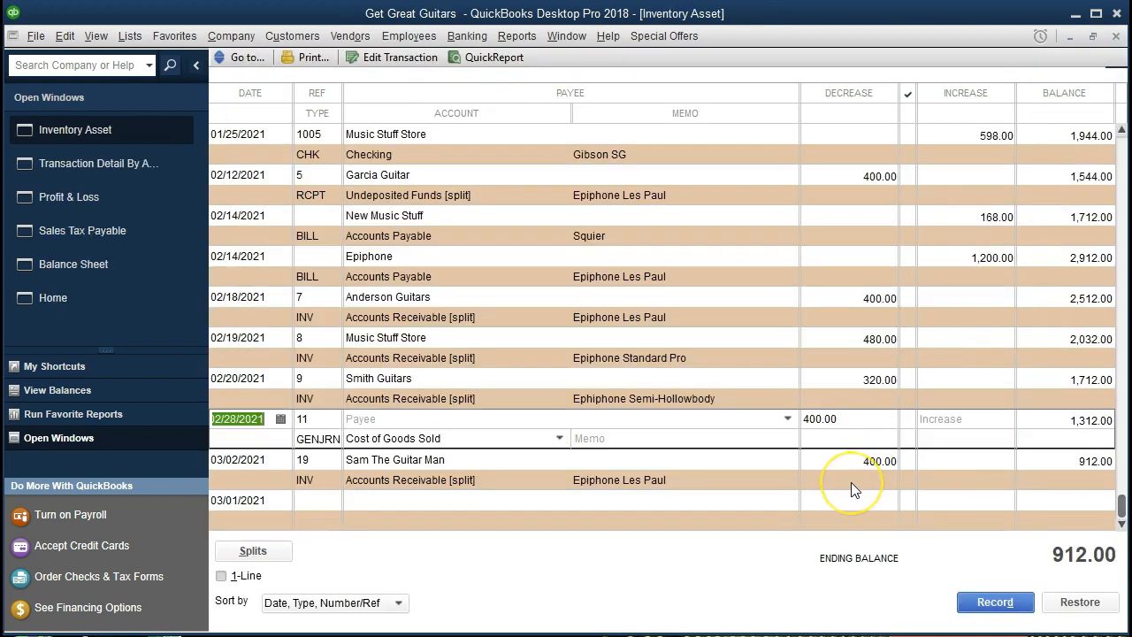
click(1113, 36)
click(1114, 36)
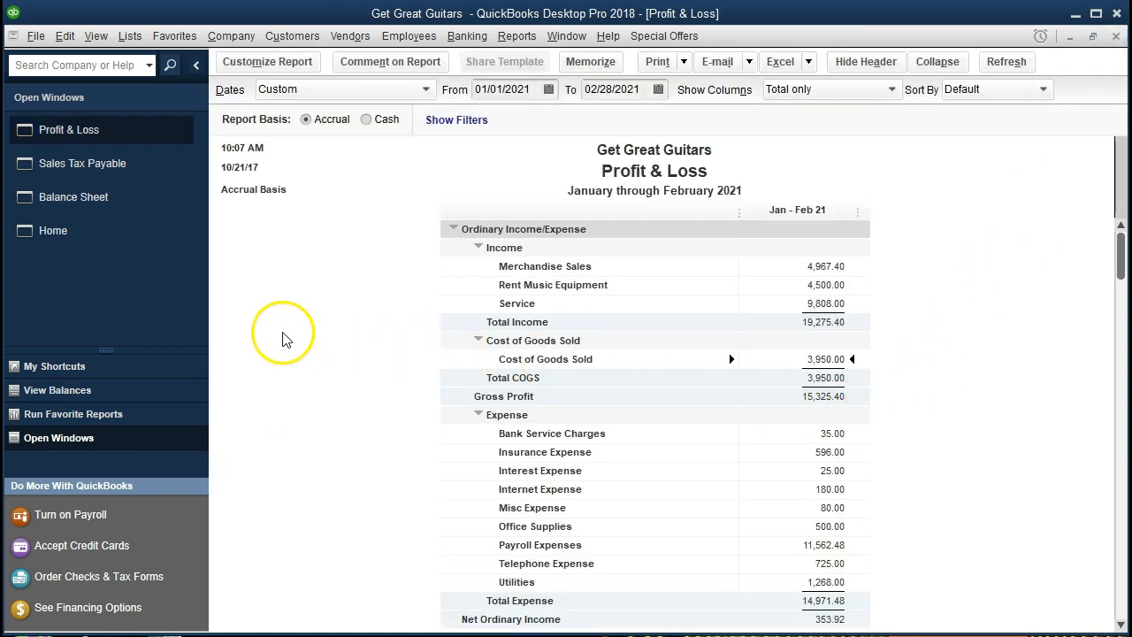
click(115, 205)
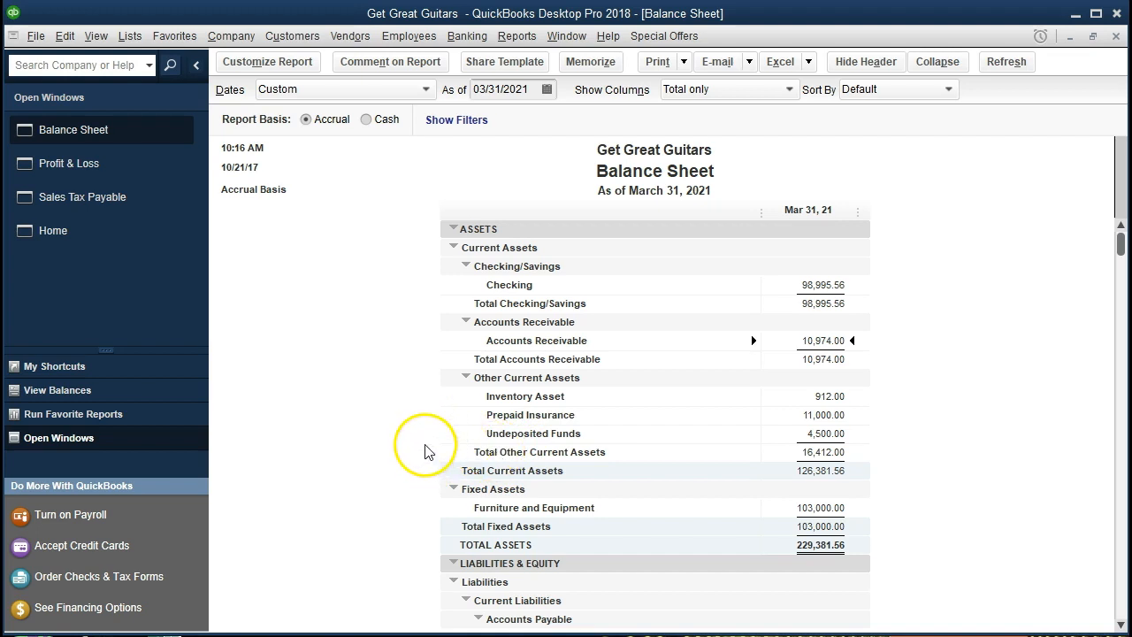
Step: Open the register for the Inventory Asset account
click(467, 35)
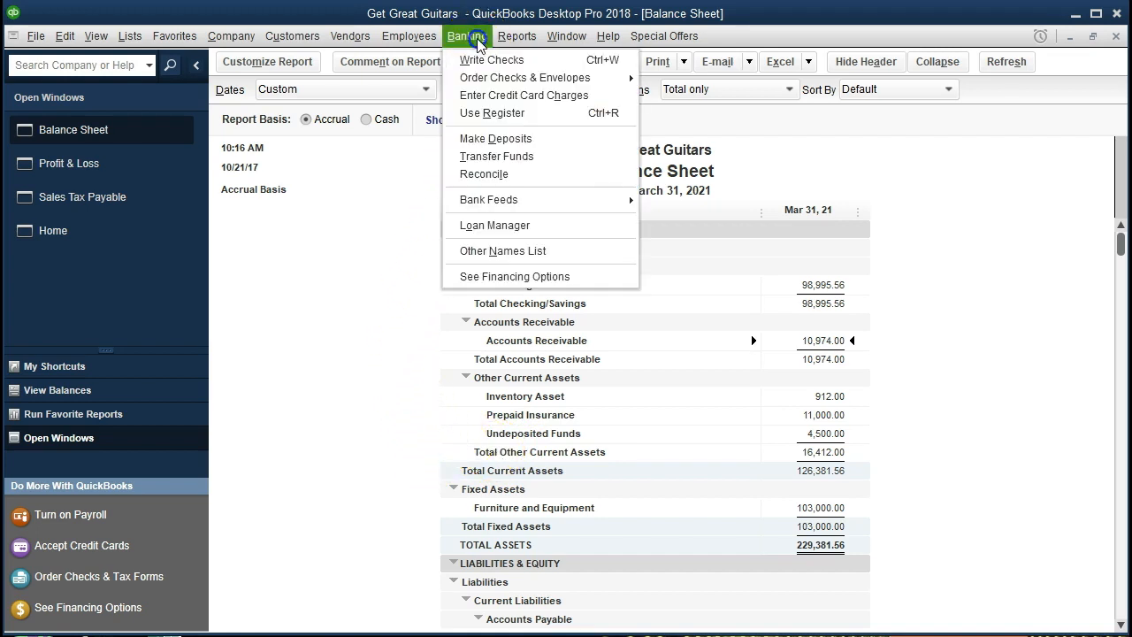
click(544, 117)
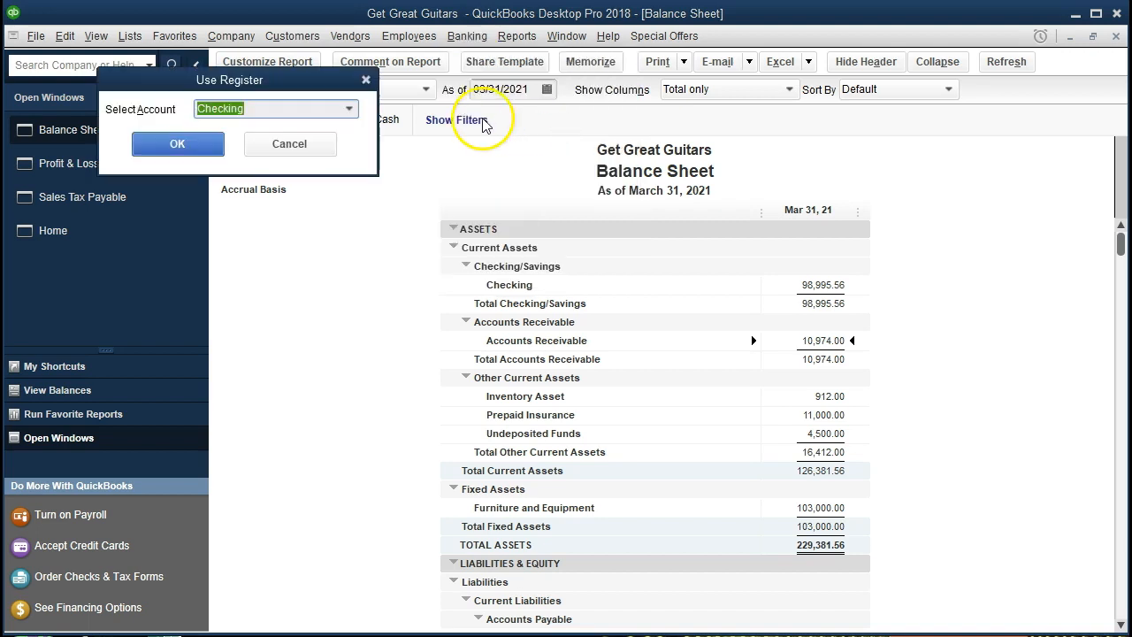
click(352, 108)
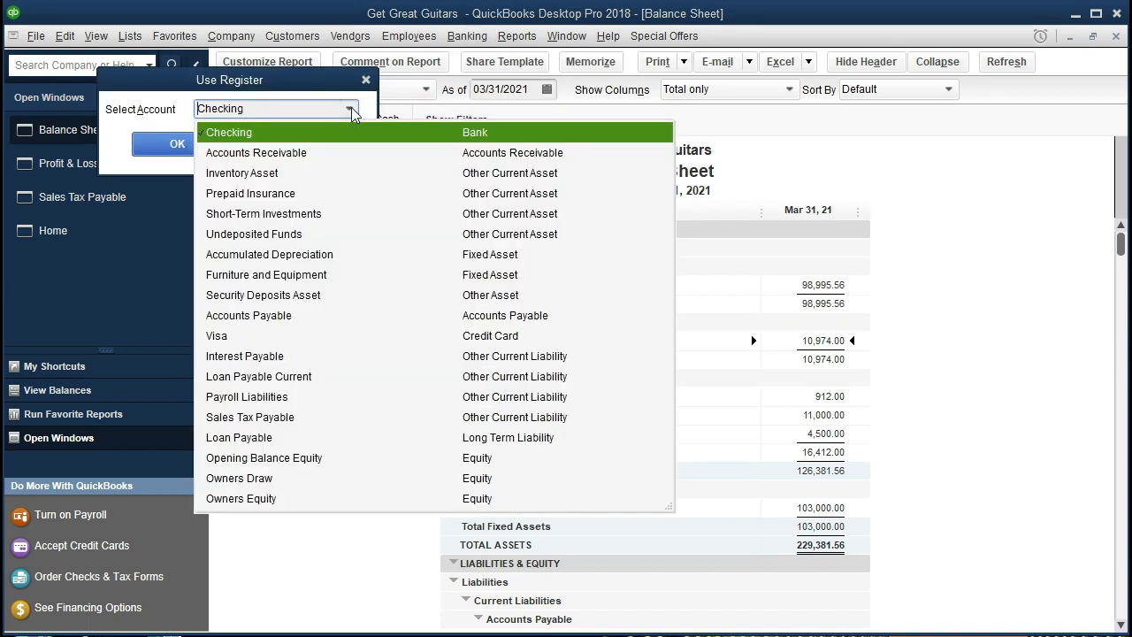
click(283, 175)
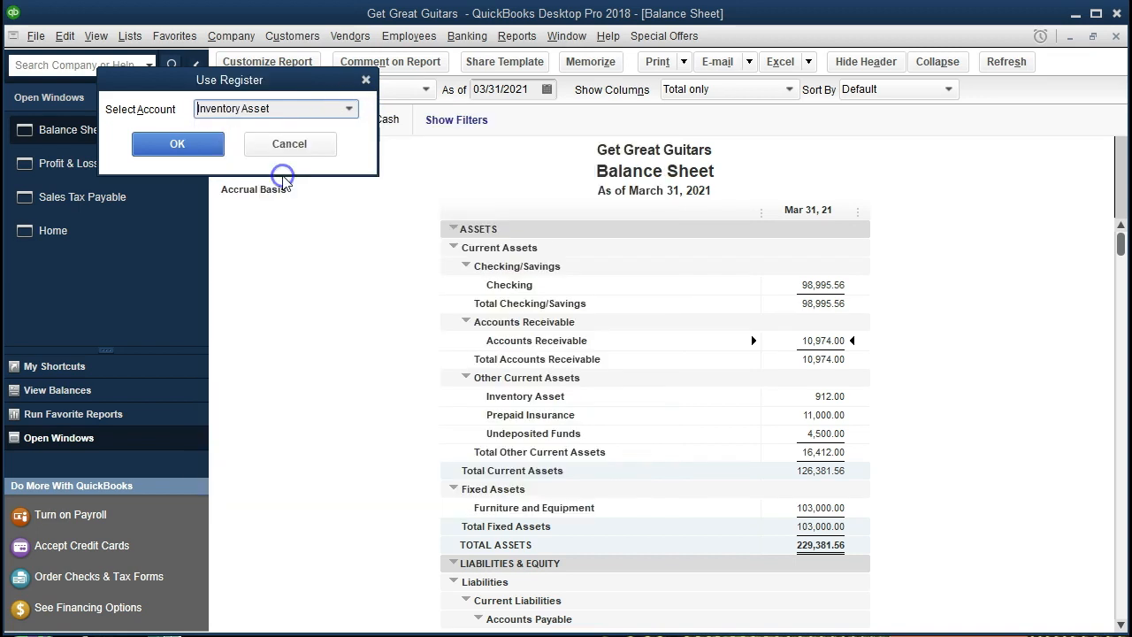
click(202, 147)
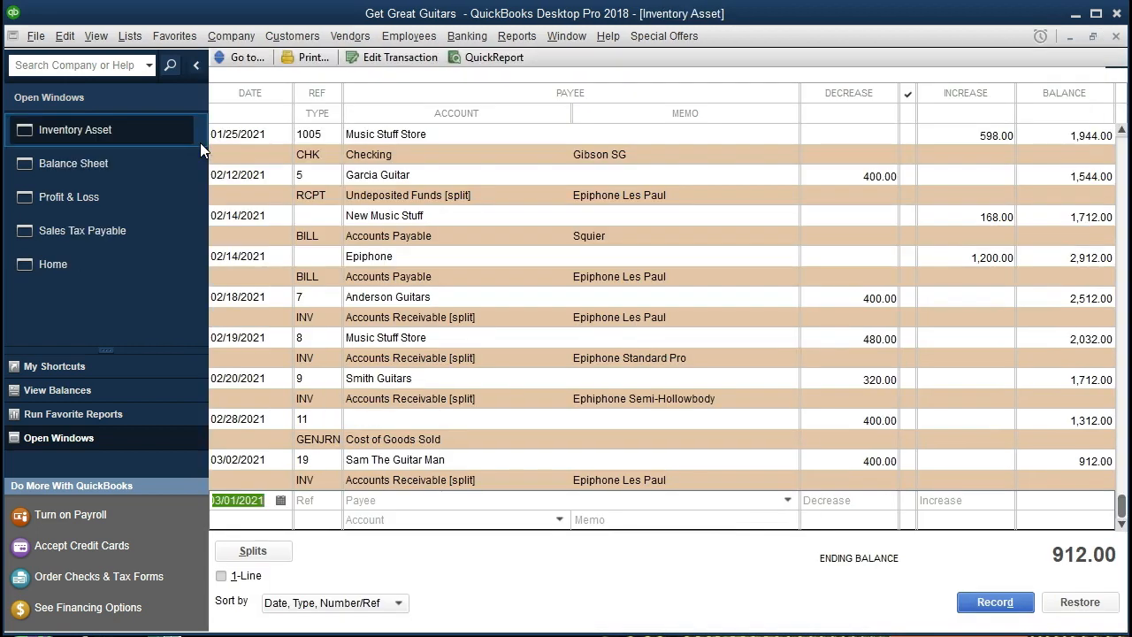
Step: Compare the dates and amounts of general journal entry 11 and invoice 19 in the Inventory Asset register
click(412, 424)
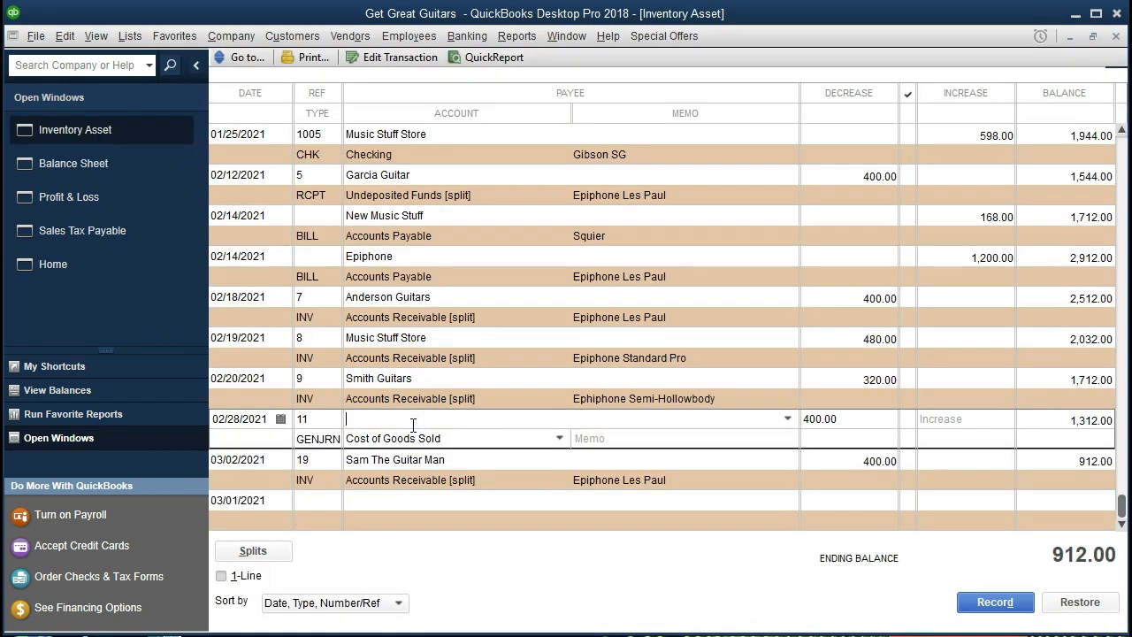
click(257, 435)
click(255, 460)
Step: Record a 03/01/2021 increase of 400.00 in the Inventory Asset register against Cost of Goods Sold, and close the register
click(265, 501)
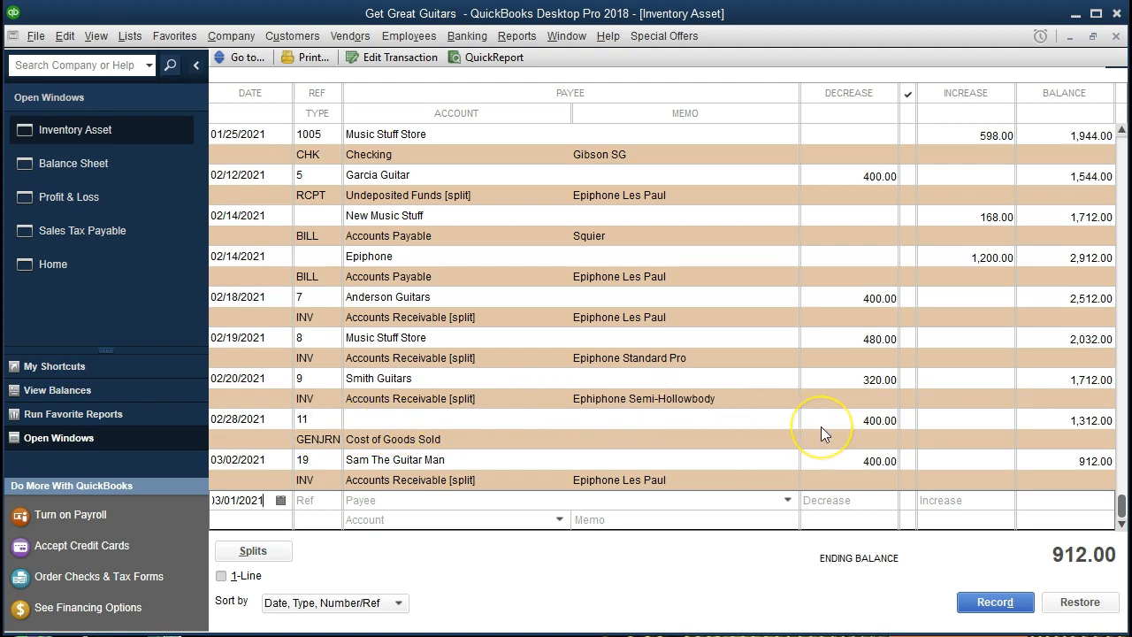
click(953, 503)
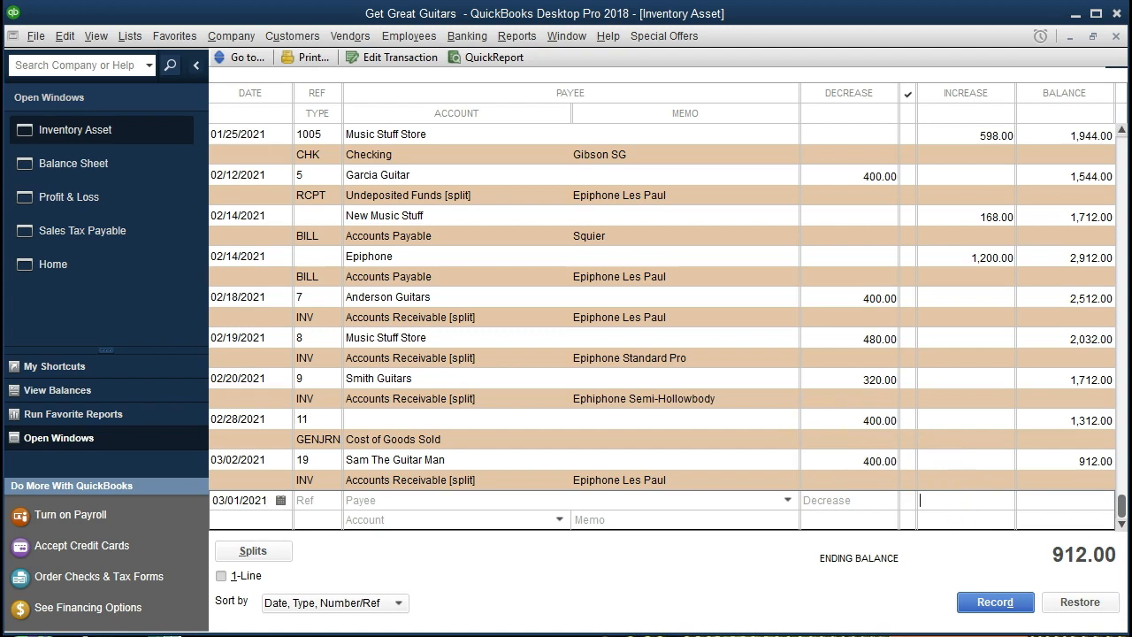
key(Tab)
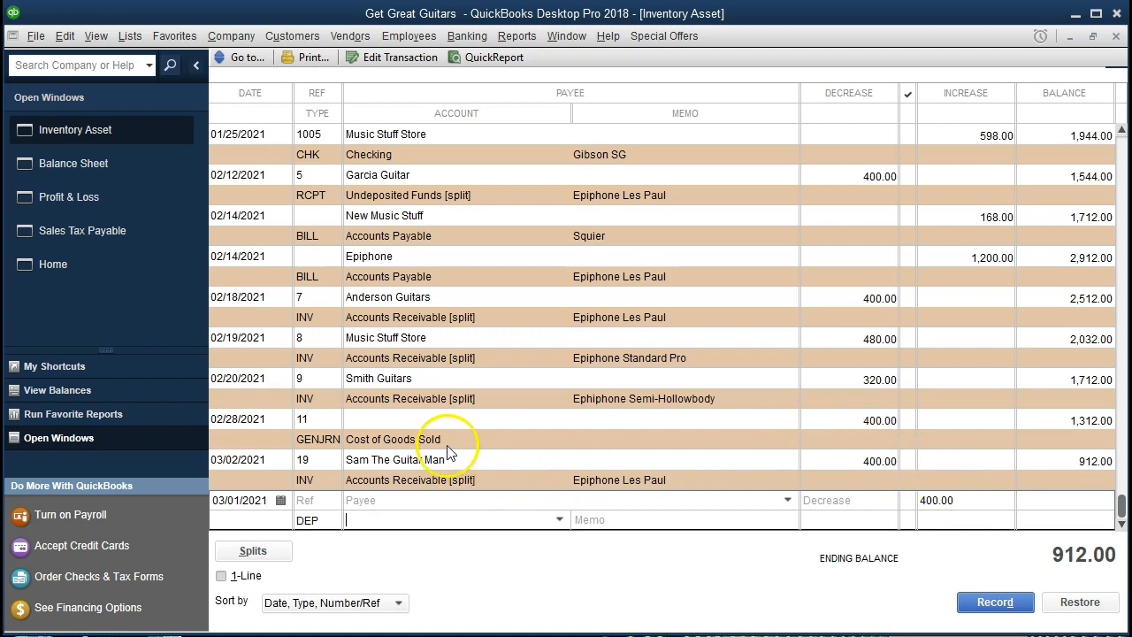
text(cas)
key(BackSpace)
key(BackSpace)
text(ost of Goods Sold)
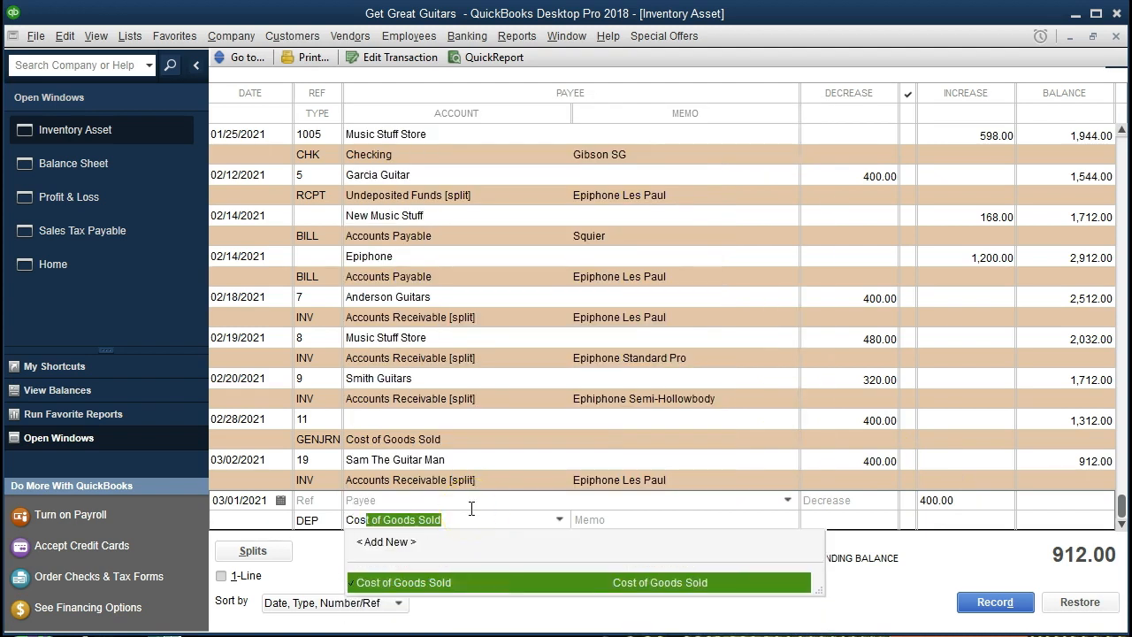
key(Tab)
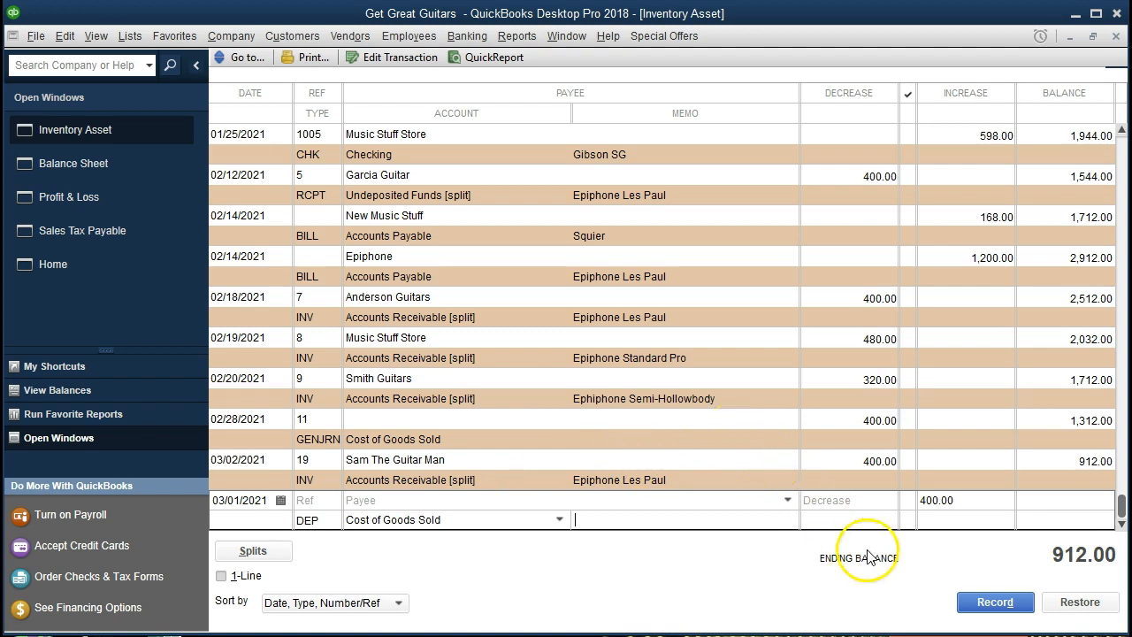
click(979, 610)
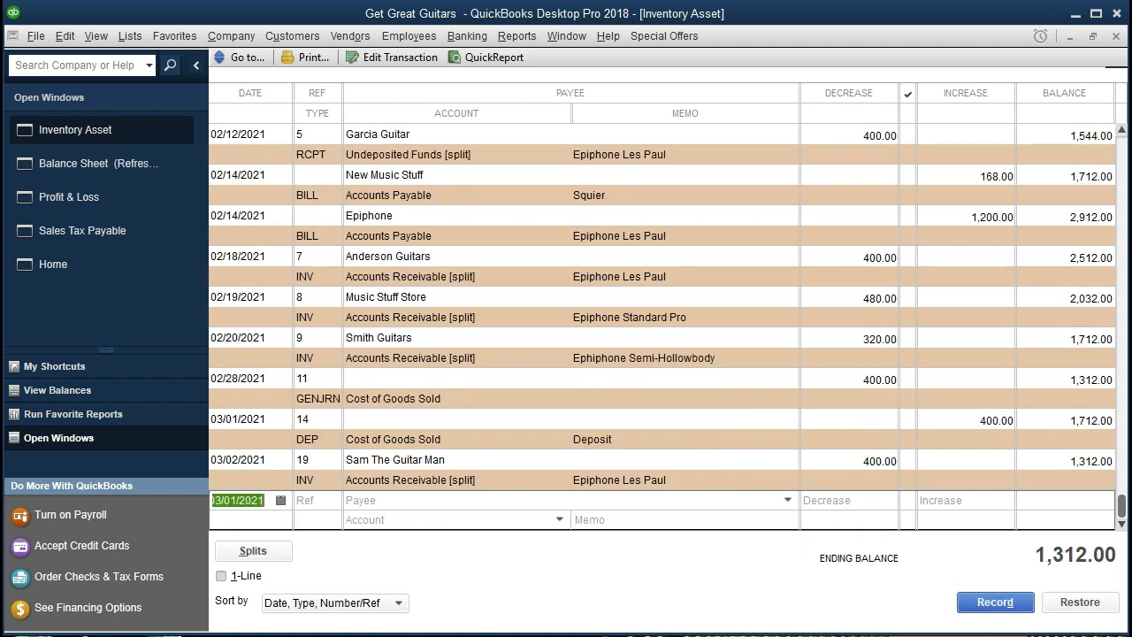
click(1116, 37)
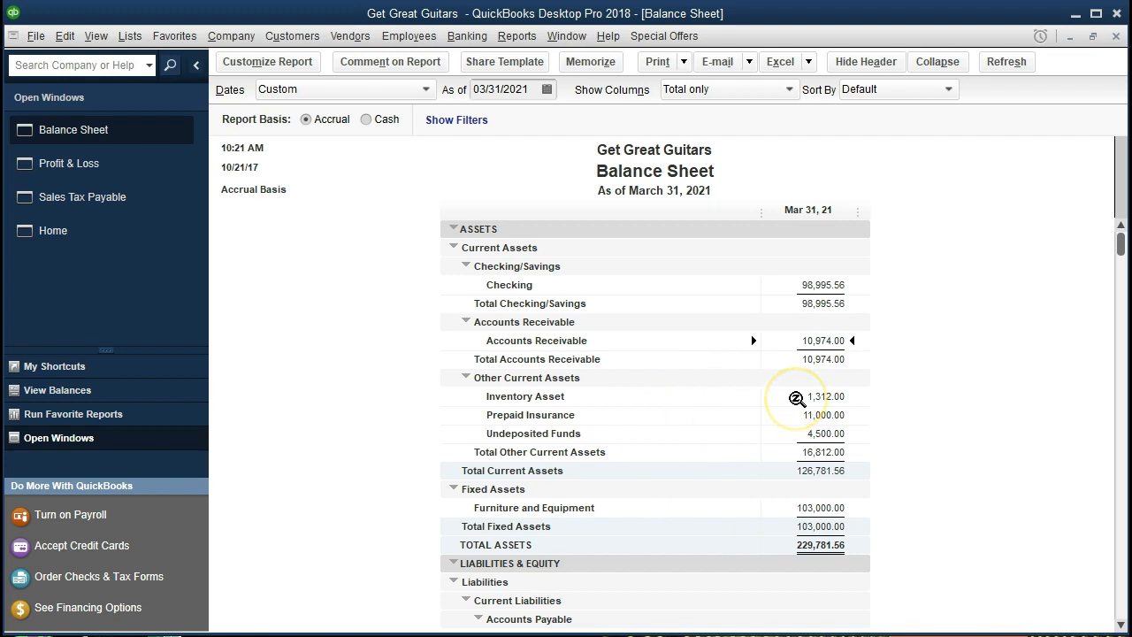
Step: Open the Inventory Asset transaction detail from the Balance Sheet and set its start date to 01/01/2021
double_click(796, 399)
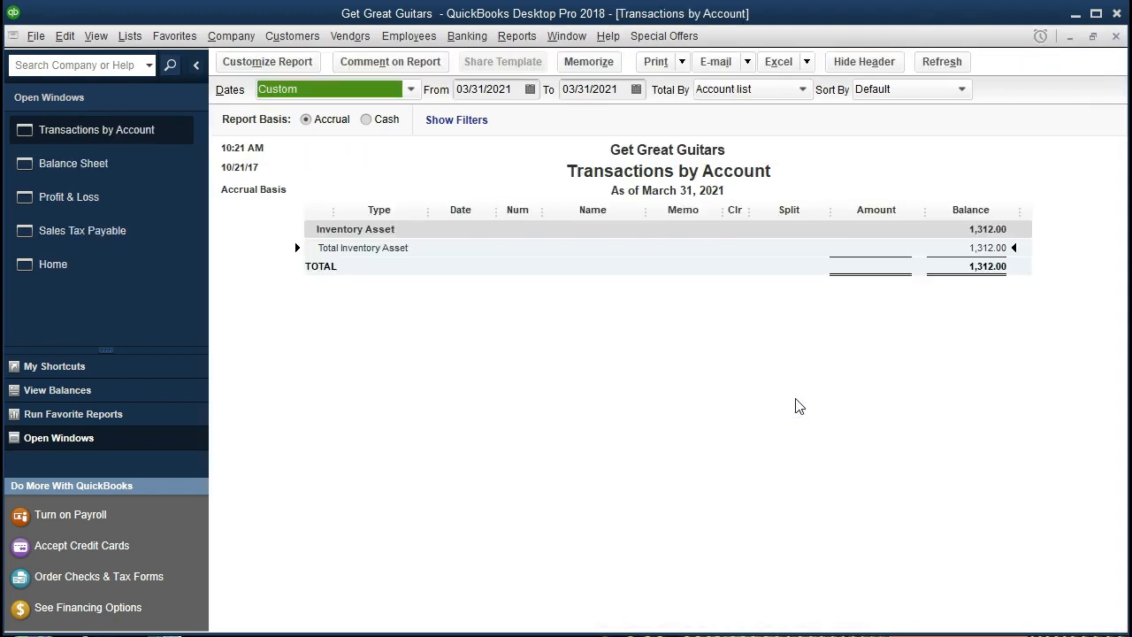
key(Tab)
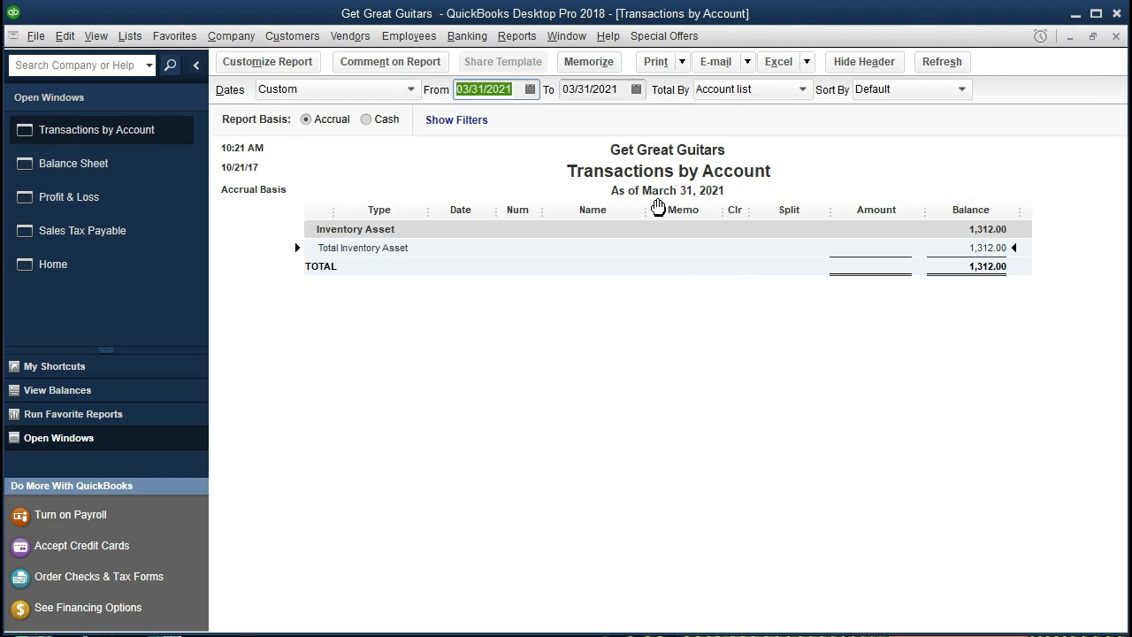
text(01/01/2021)
key(Tab)
key(Tab)
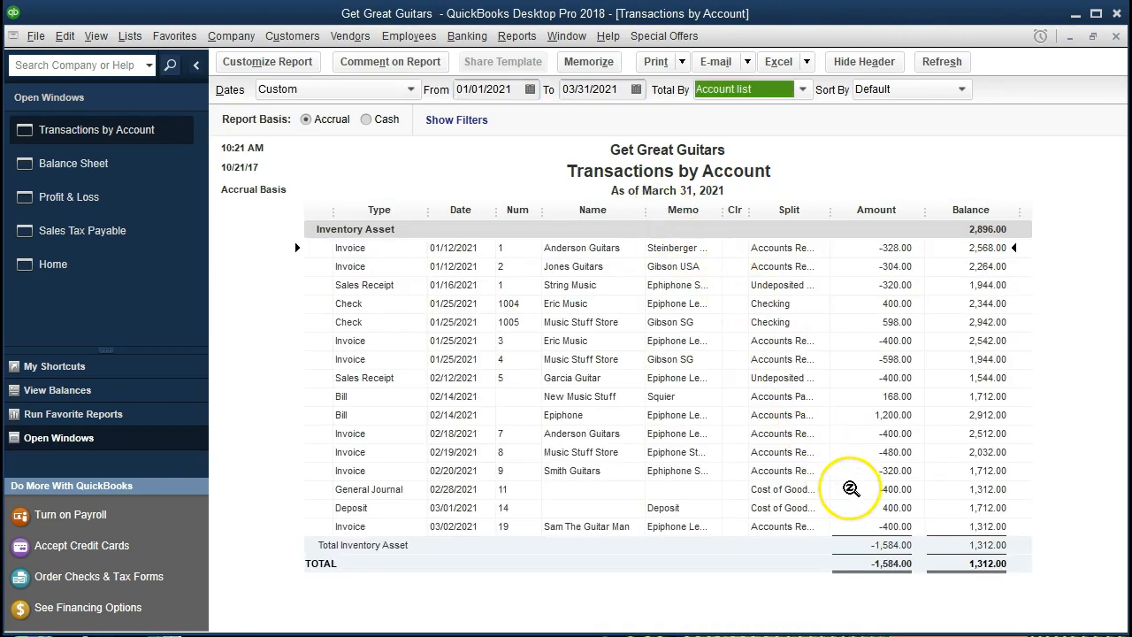
Step: Compare general journal entry 11 with the 03/01/2021 reversing deposit 14 in the Inventory Asset detail, and close the report
click(851, 491)
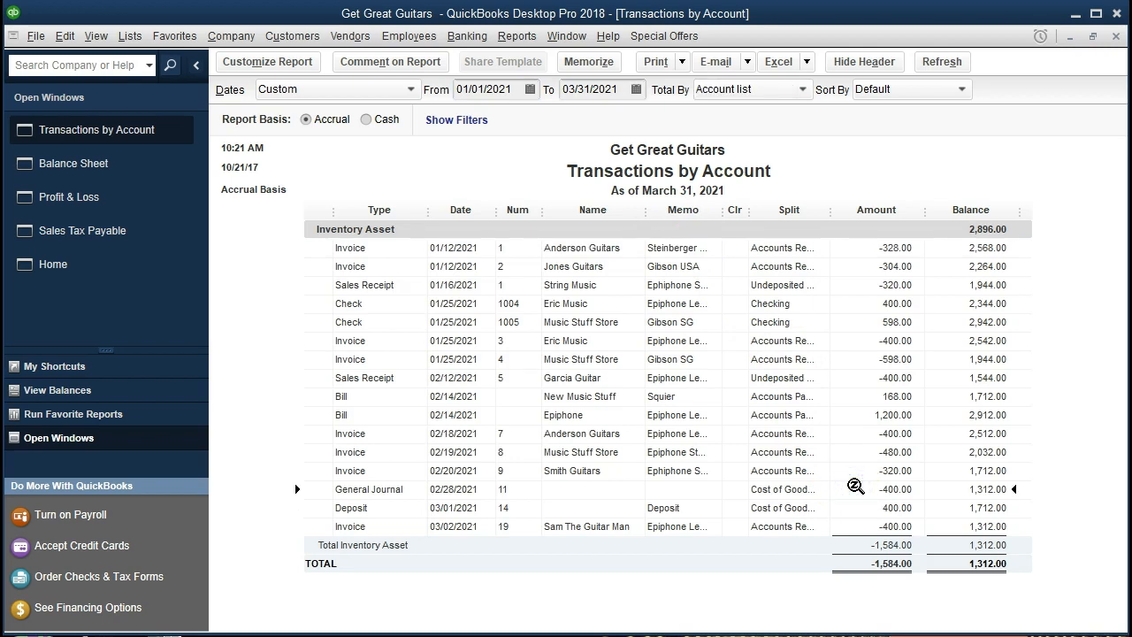
click(854, 509)
click(824, 506)
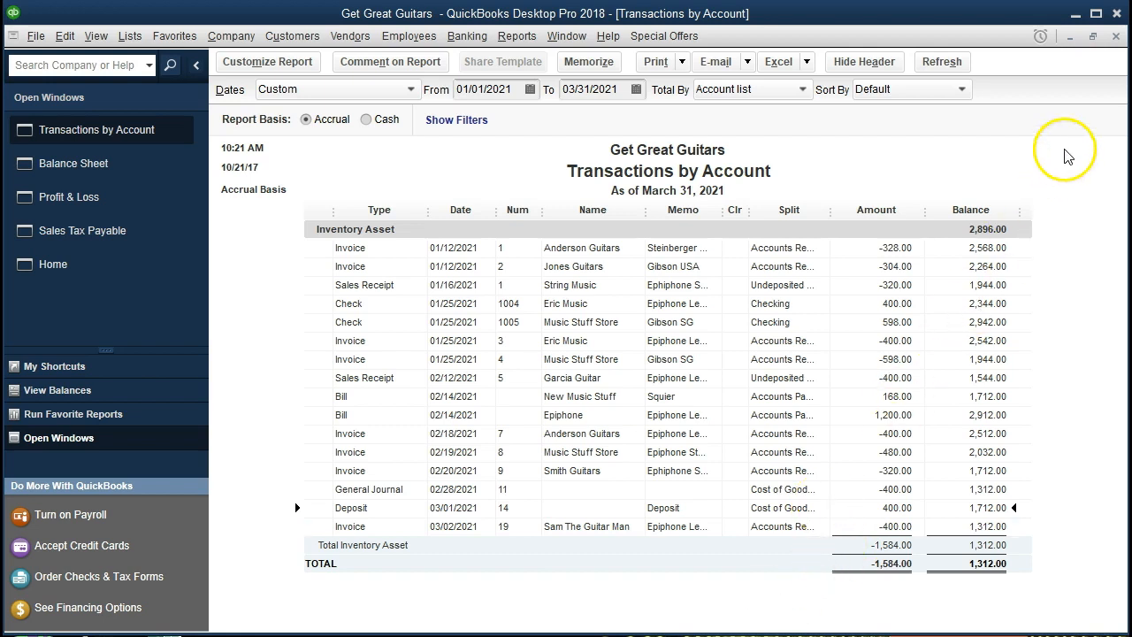
click(1116, 35)
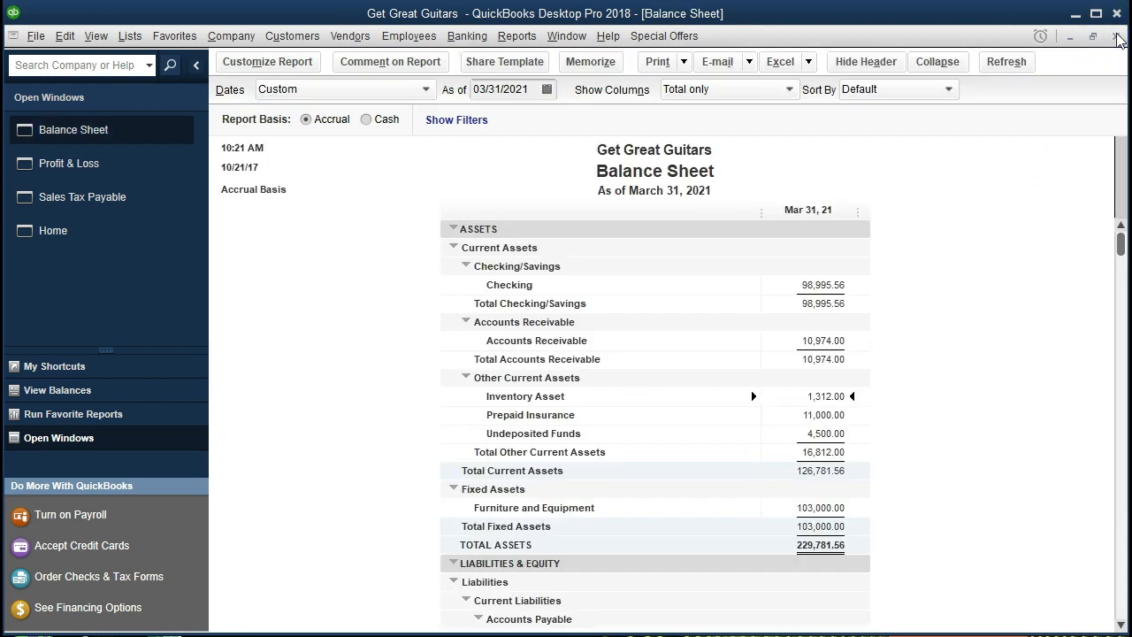
Step: Open the Cost of Goods Sold transaction detail from the Profit & Loss report and extend its end date to 03/31/2021
click(119, 161)
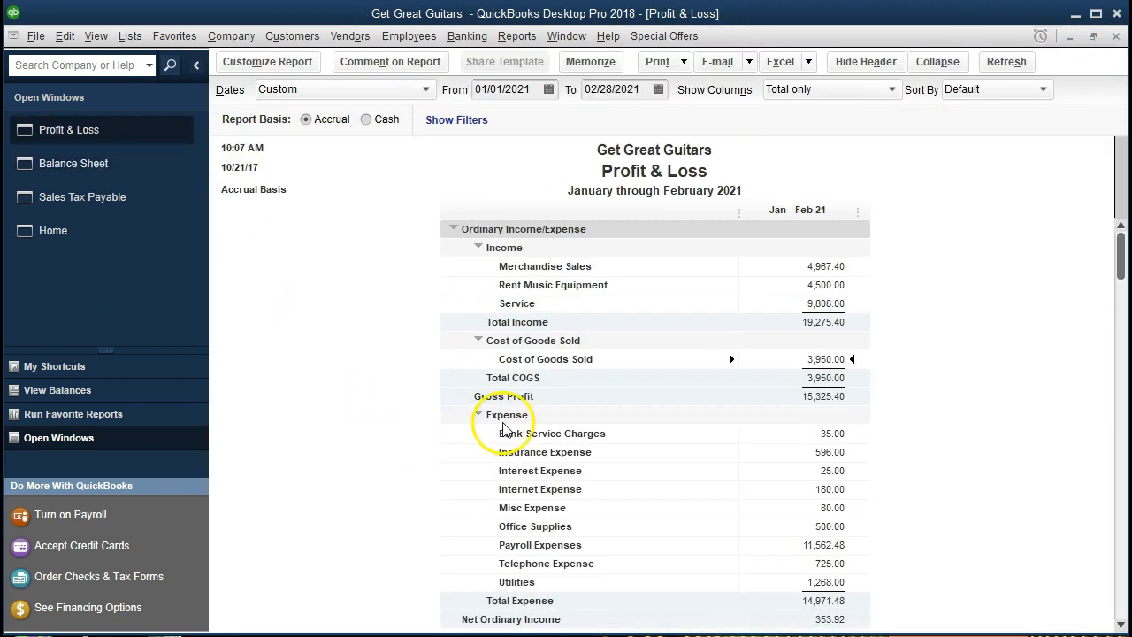
double_click(817, 357)
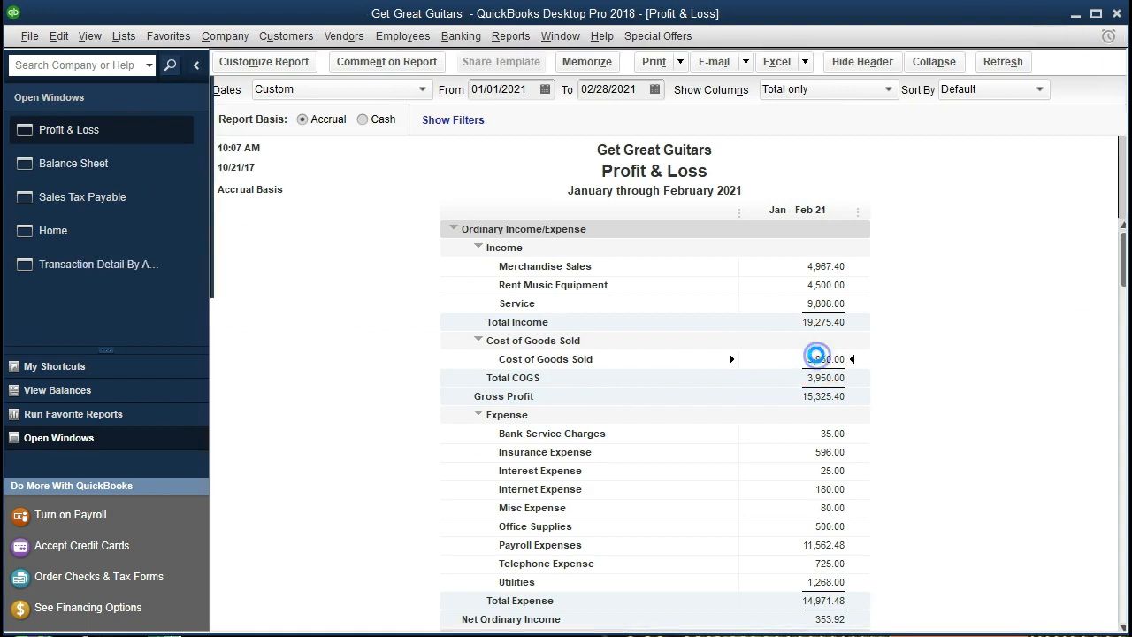
key(Tab)
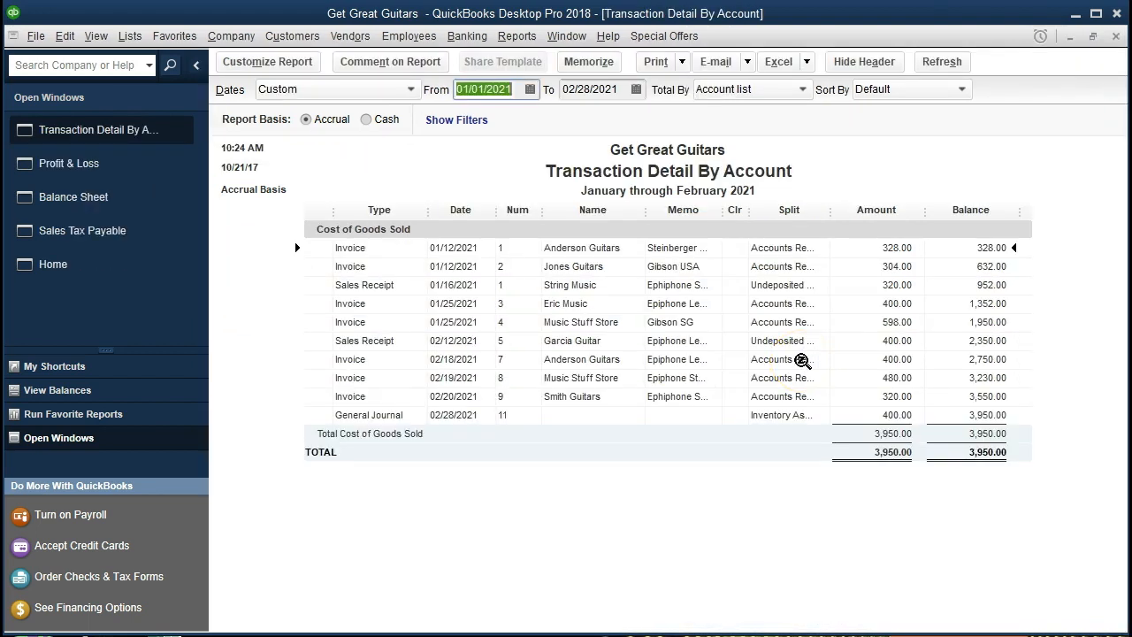
key(Tab)
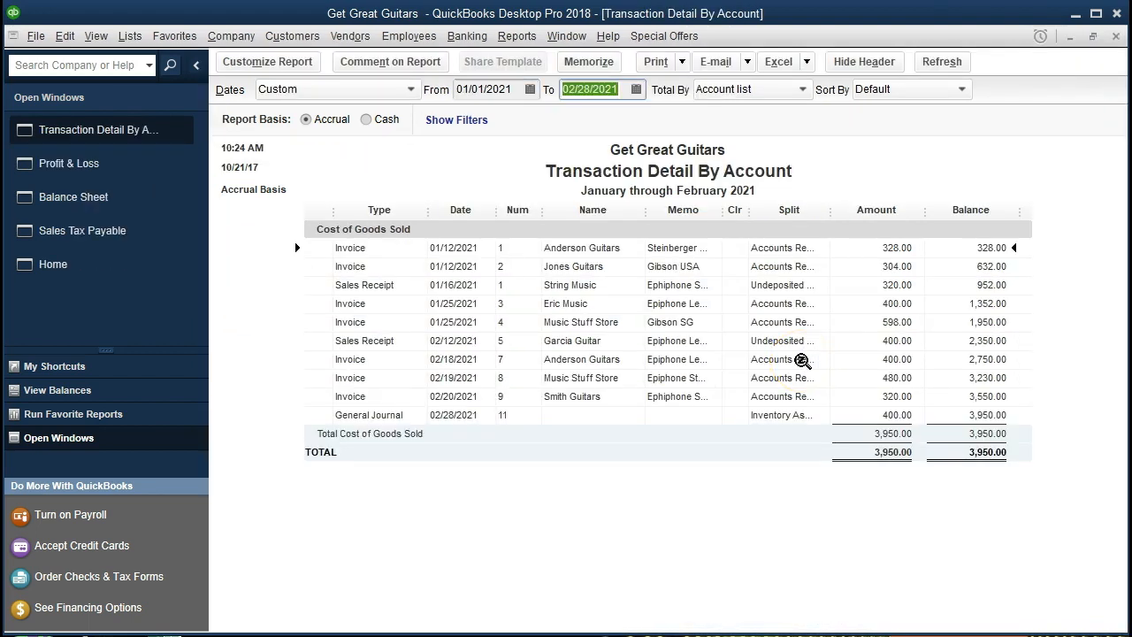
text(3/31/21)
key(Tab)
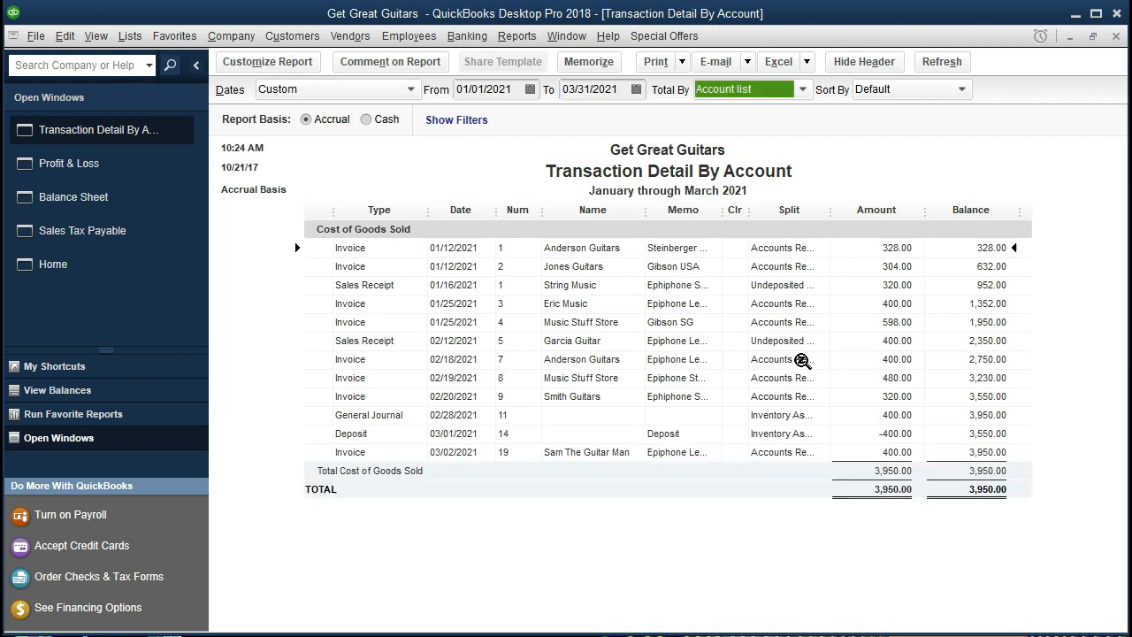
Step: Compare general journal entry 11, deposit 14 and invoice 19 in the Cost of Goods Sold detail
click(865, 415)
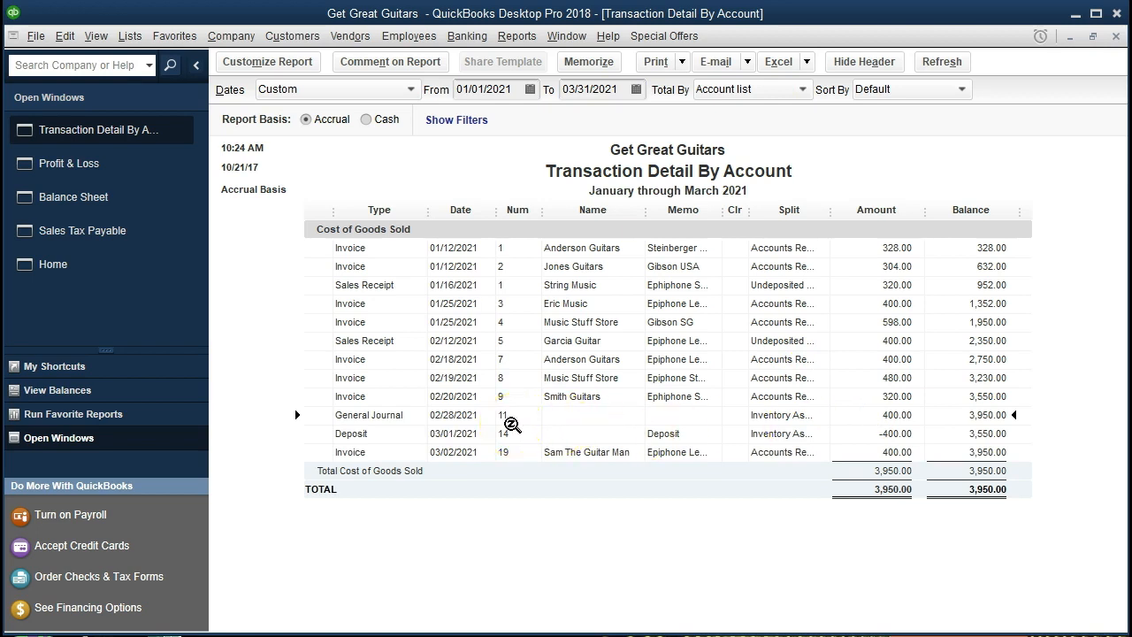
click(865, 452)
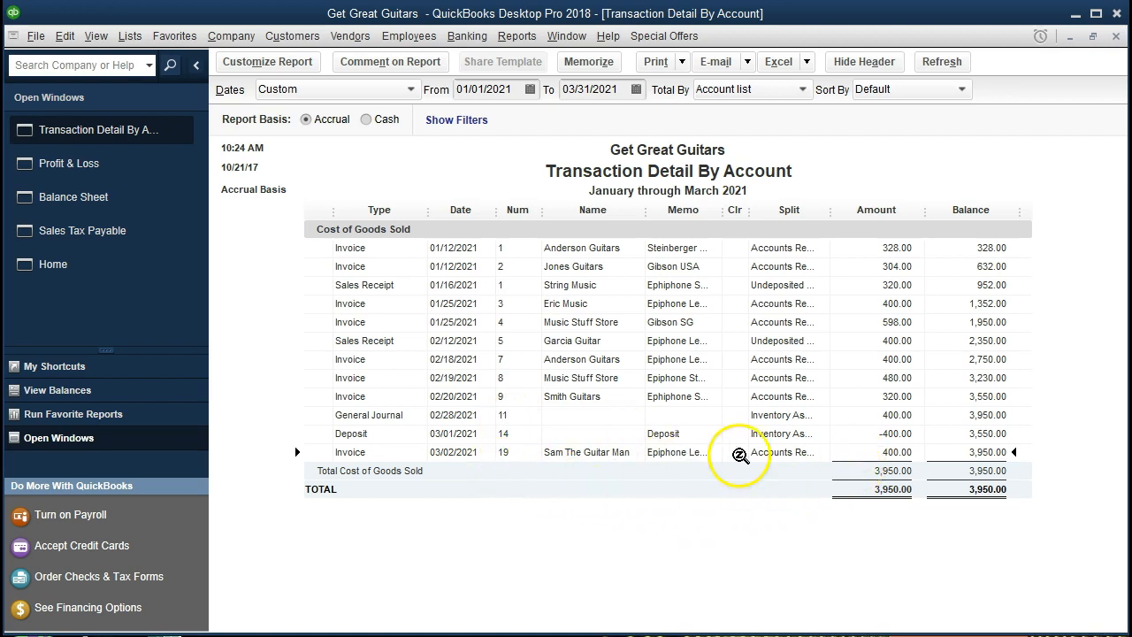
click(849, 433)
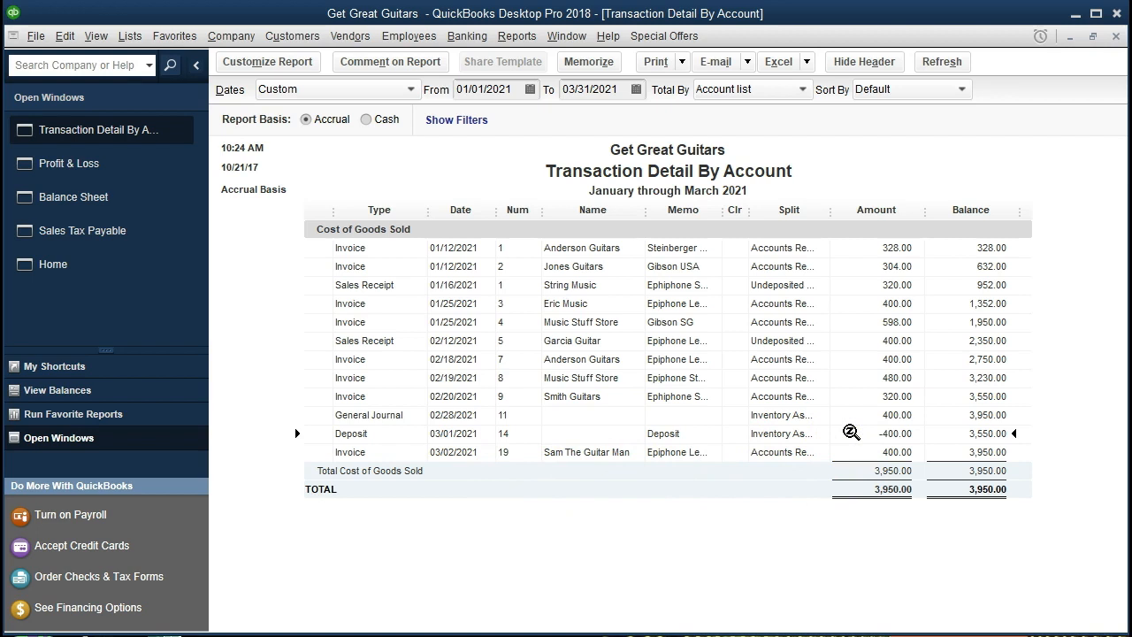
click(850, 452)
click(848, 416)
click(844, 431)
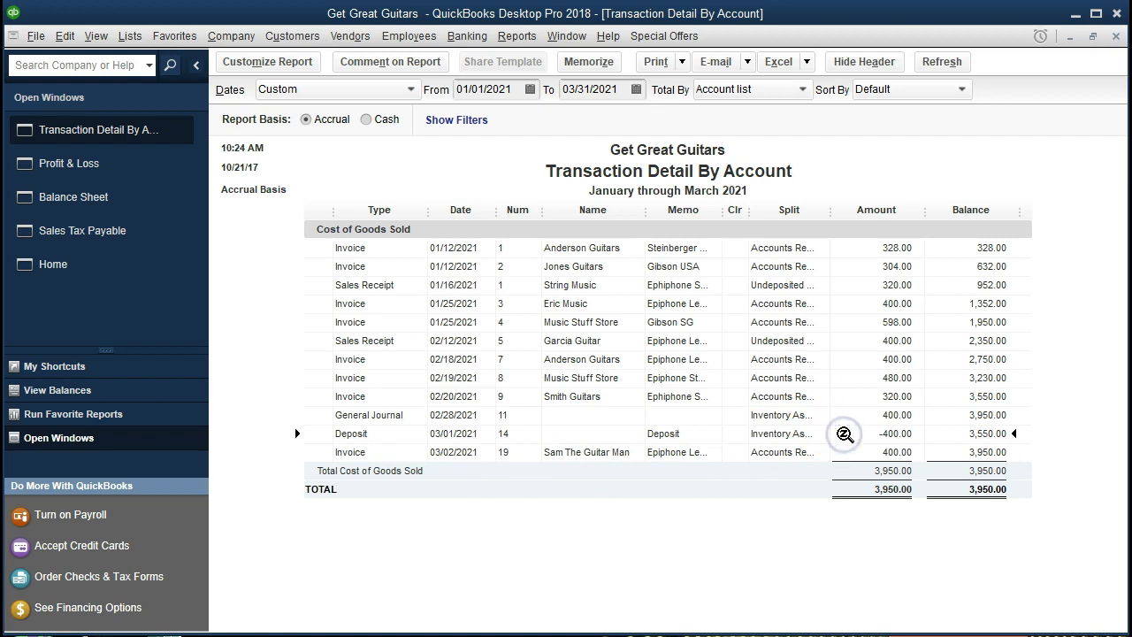